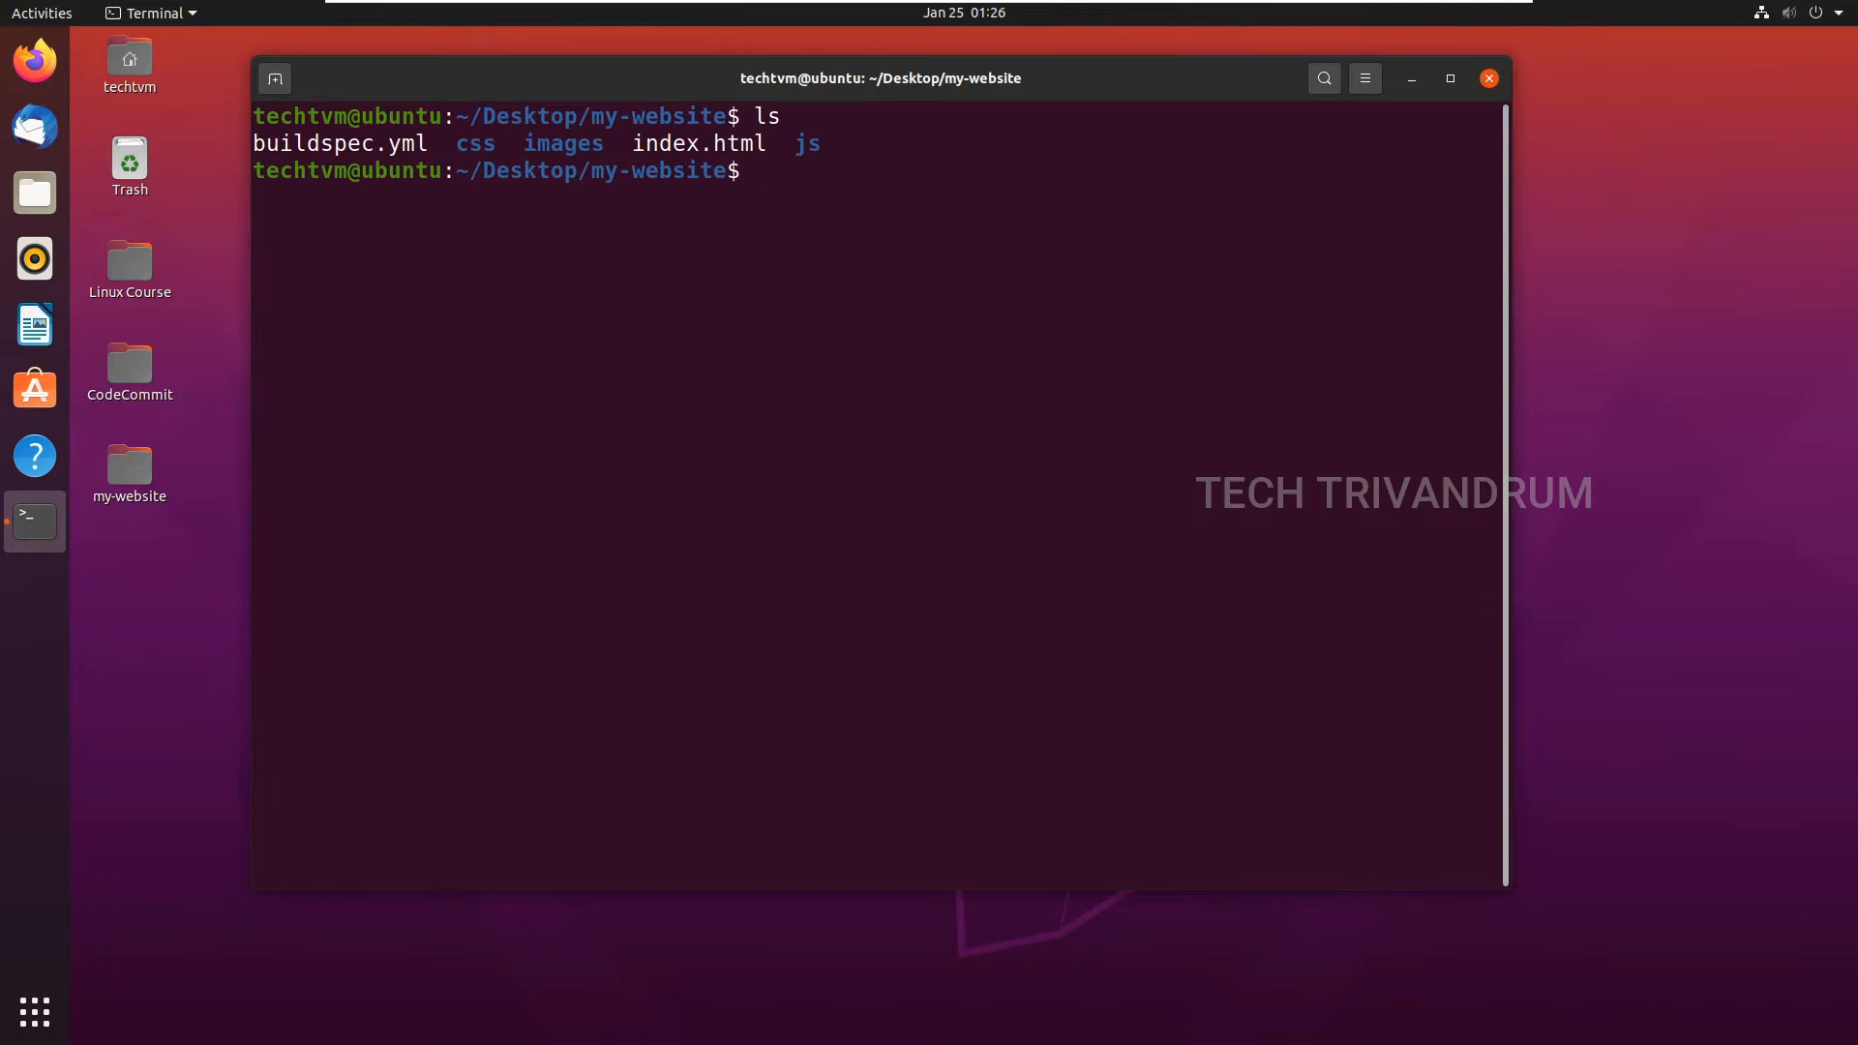
{"action": "left_click_drag", "start_coordinate": [845, 85], "coordinate": [860, 96]}
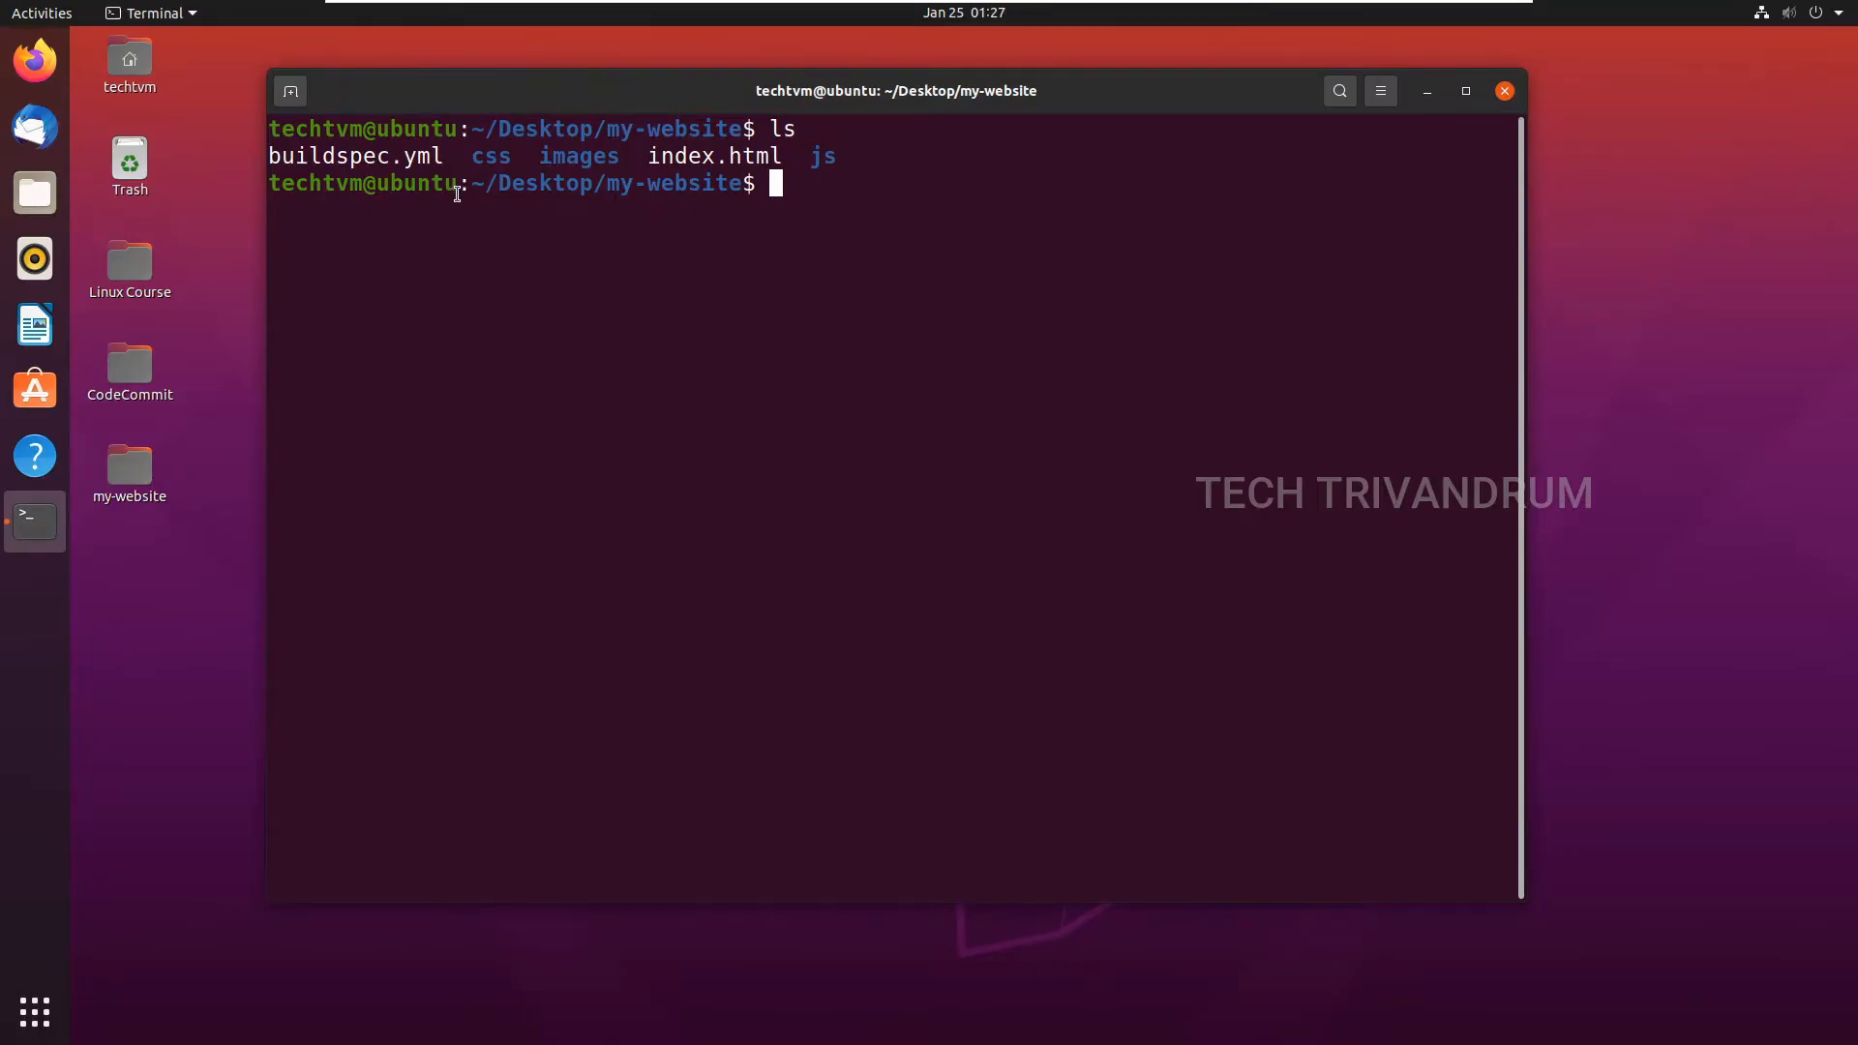
{"action": "left_click_drag", "start_coordinate": [446, 157], "coordinate": [270, 158]}
{"action": "left_click", "coordinate": [400, 153]}
{"action": "left_click_drag", "start_coordinate": [446, 158], "coordinate": [268, 158]}
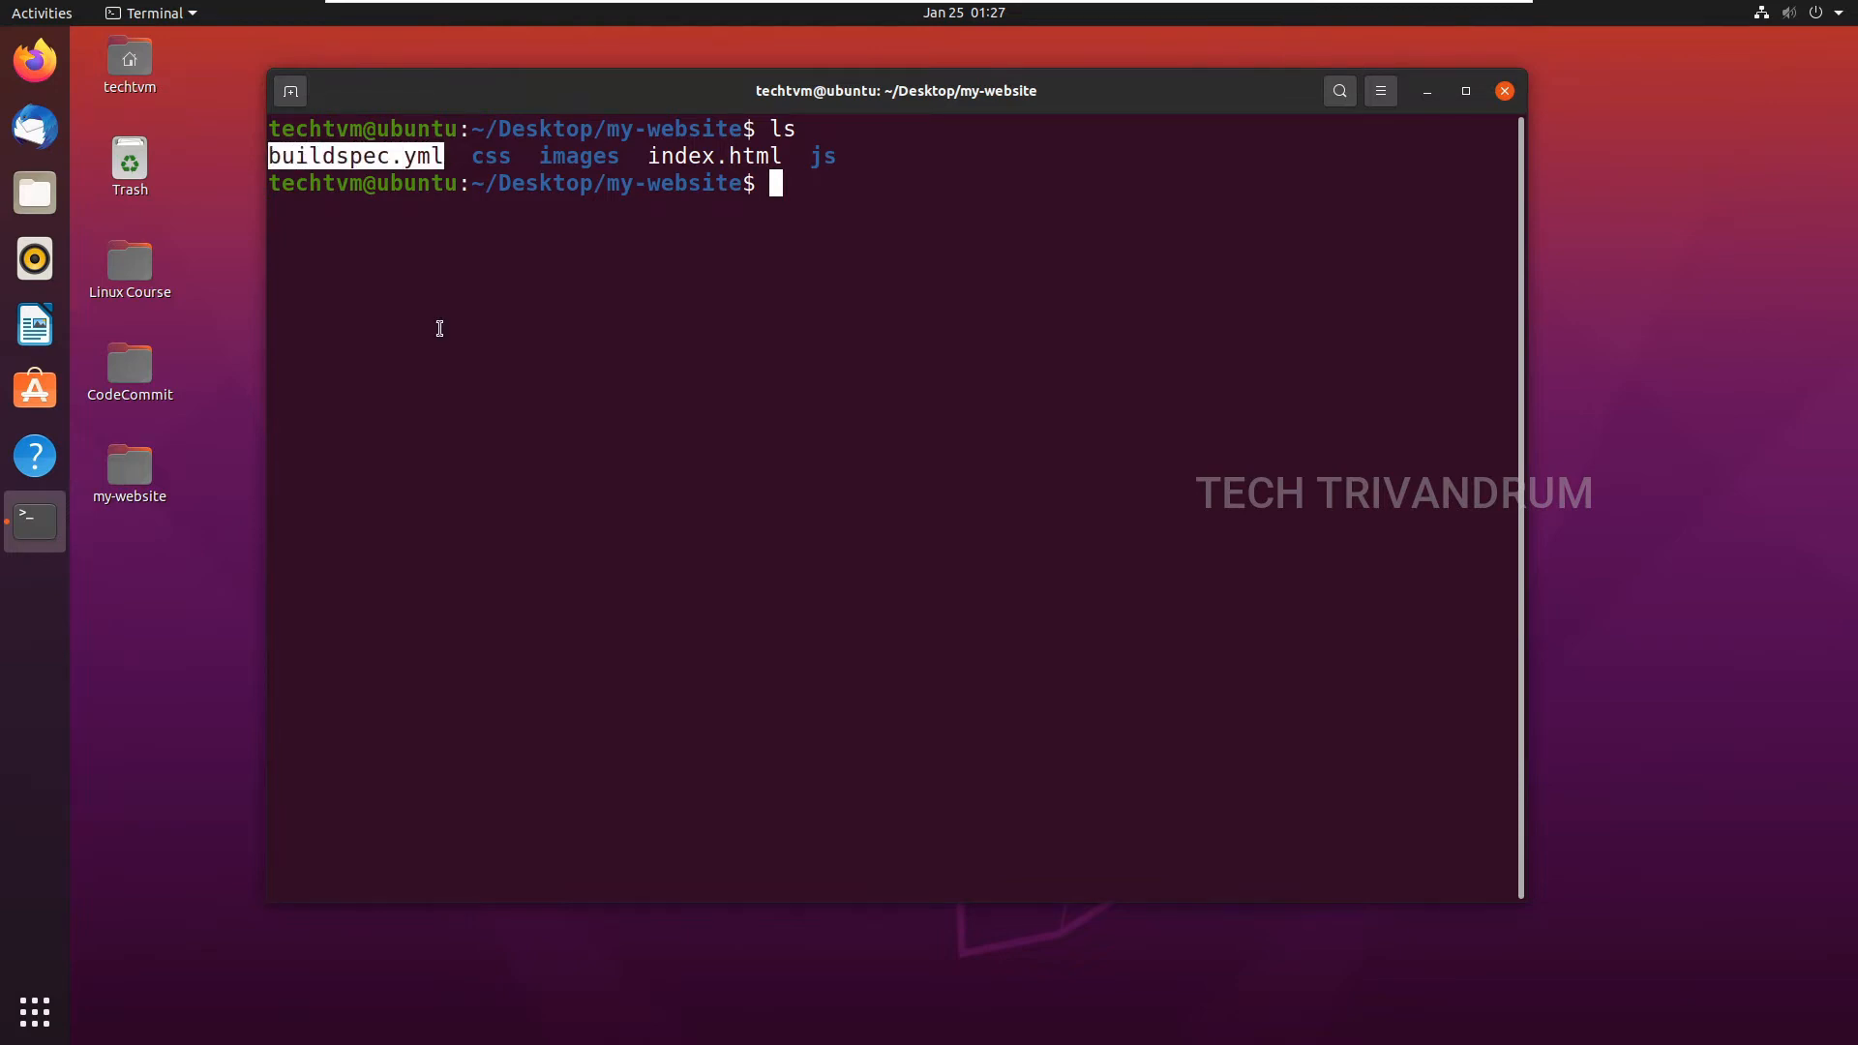
{"action": "left_click", "coordinate": [660, 521]}
Step: Open buildspec.yml from the my-website folder in the nano editor
{"action": "type", "text": "n"}
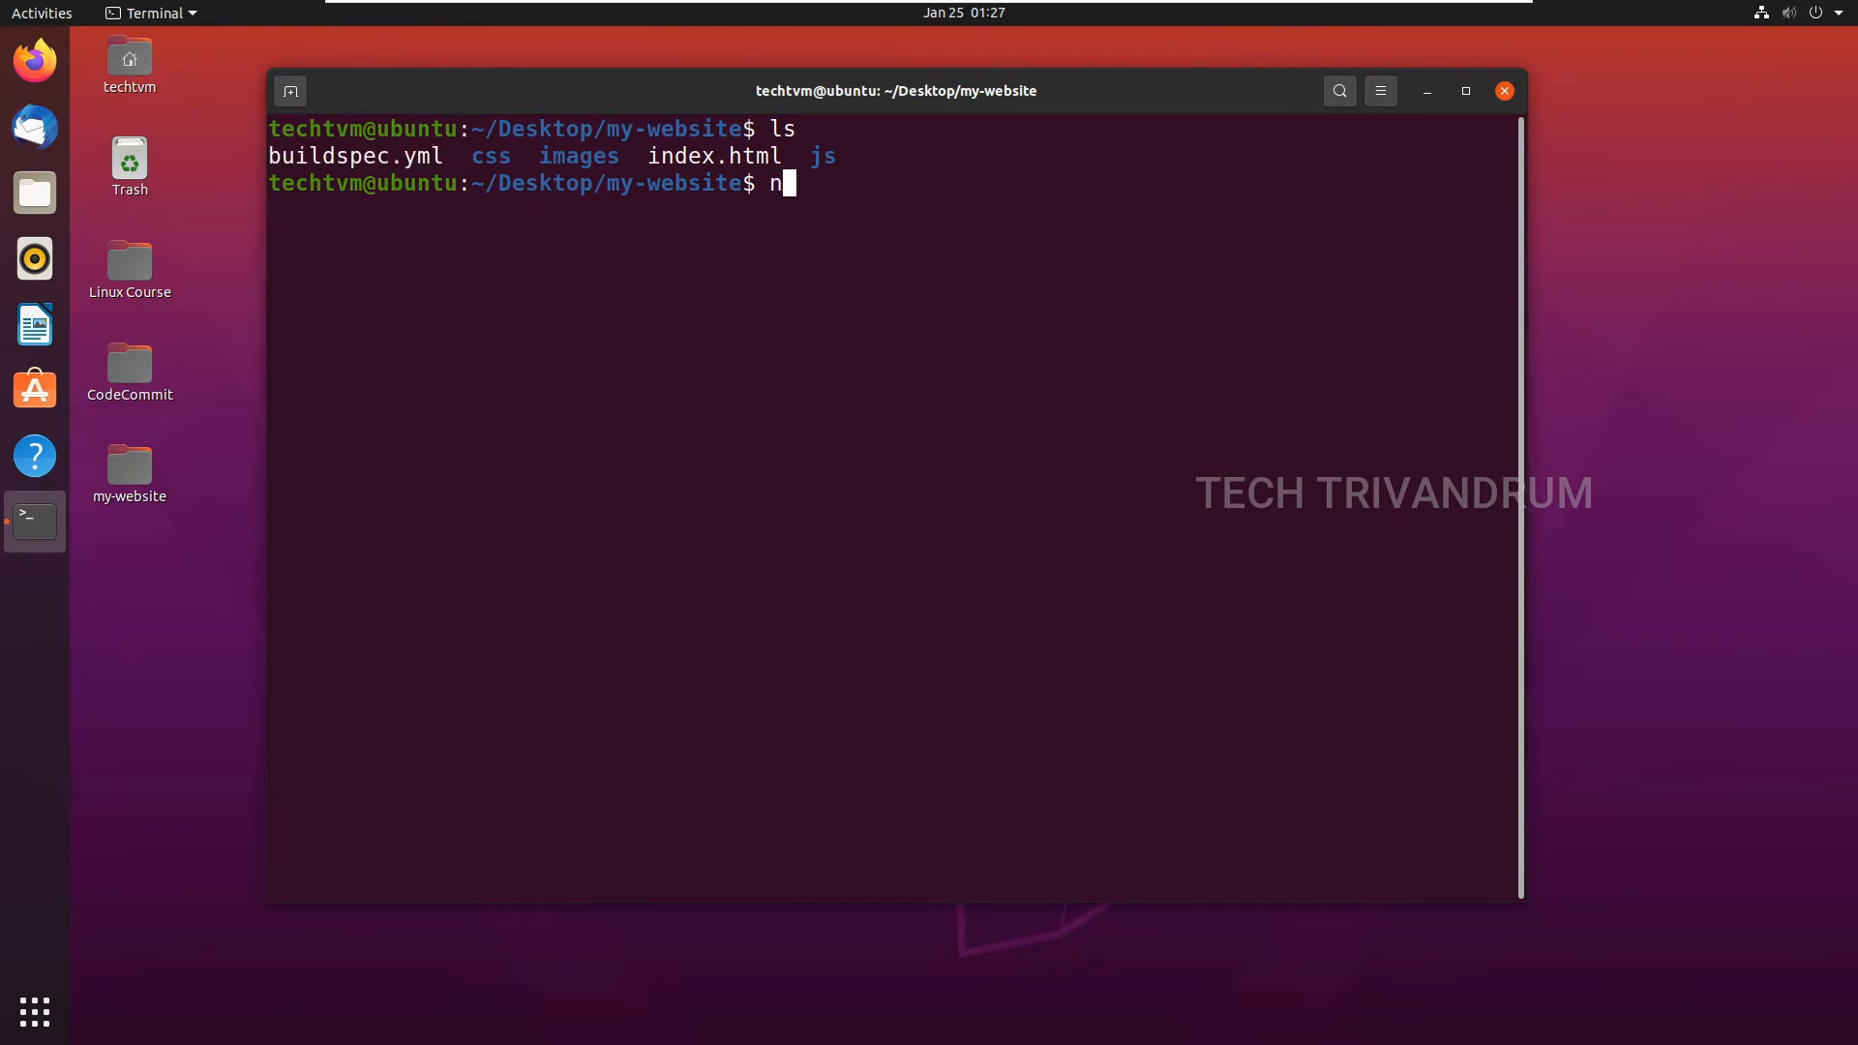
{"action": "type", "text": "ano buil"}
{"action": "key", "text": "Tab"}
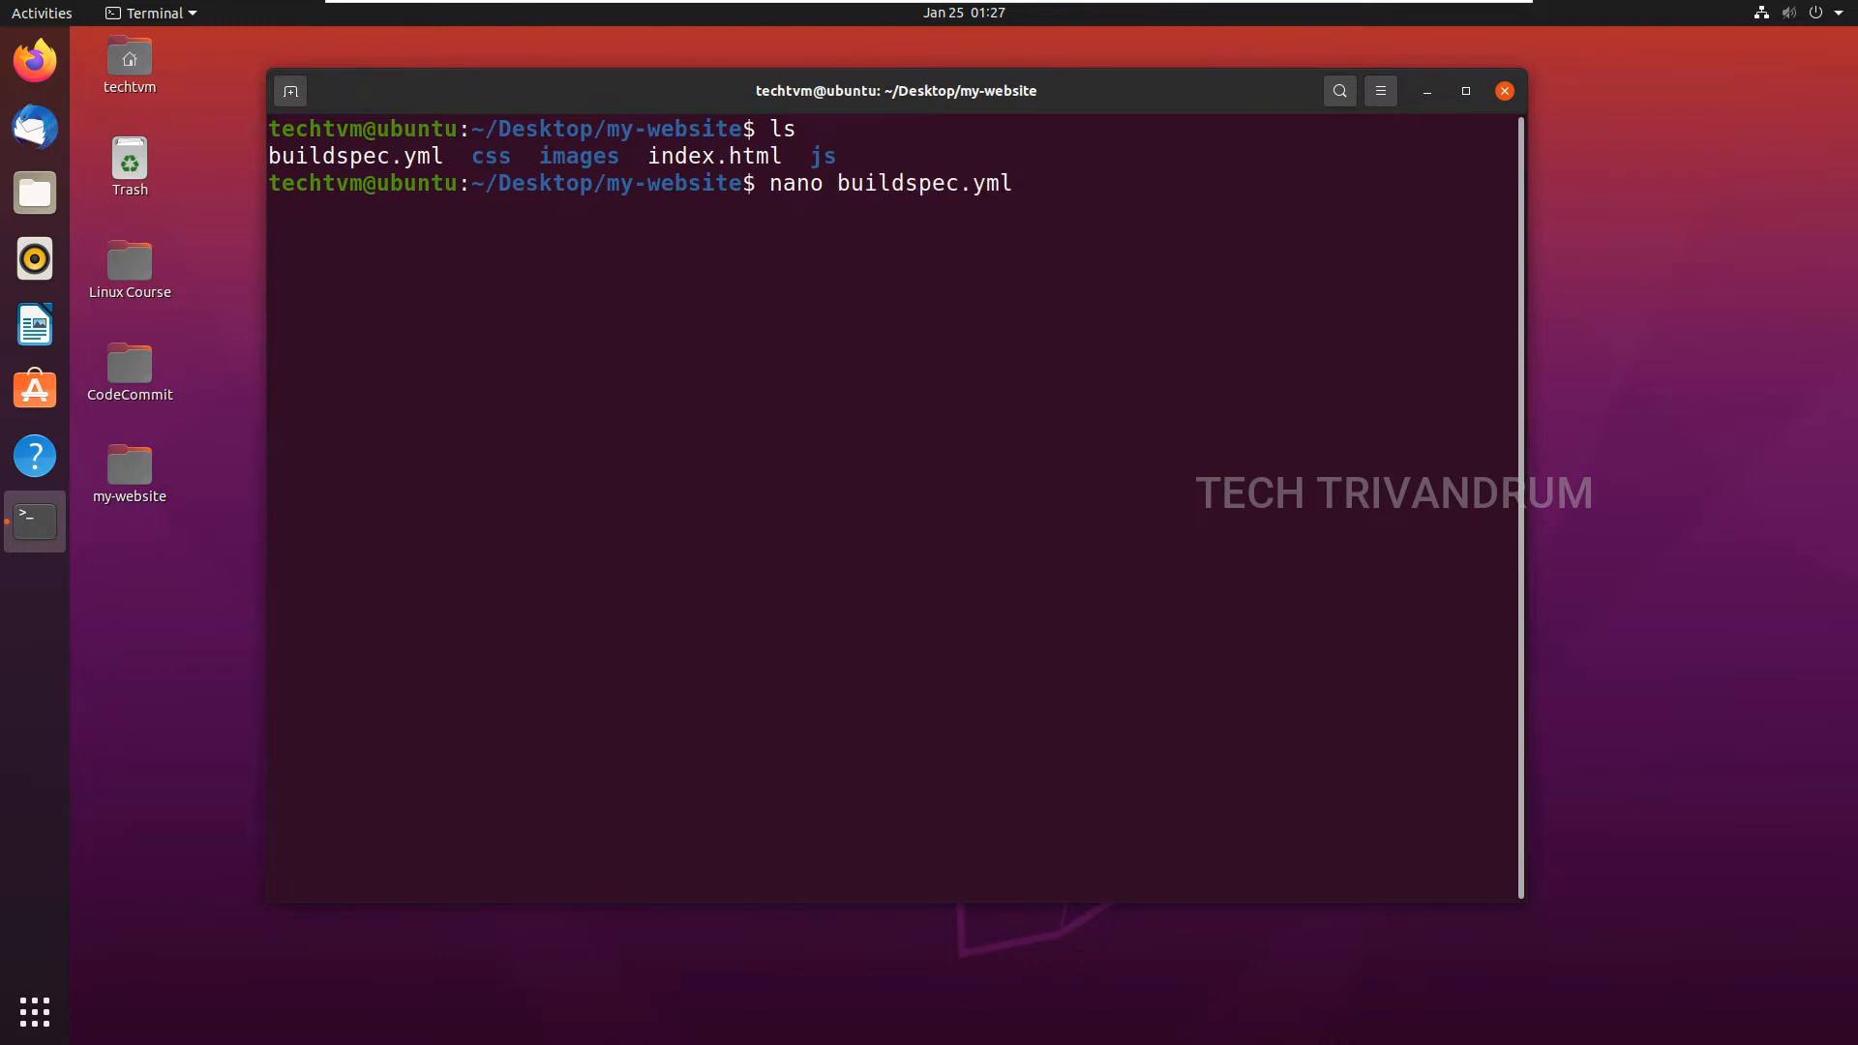
{"action": "key", "text": "Return"}
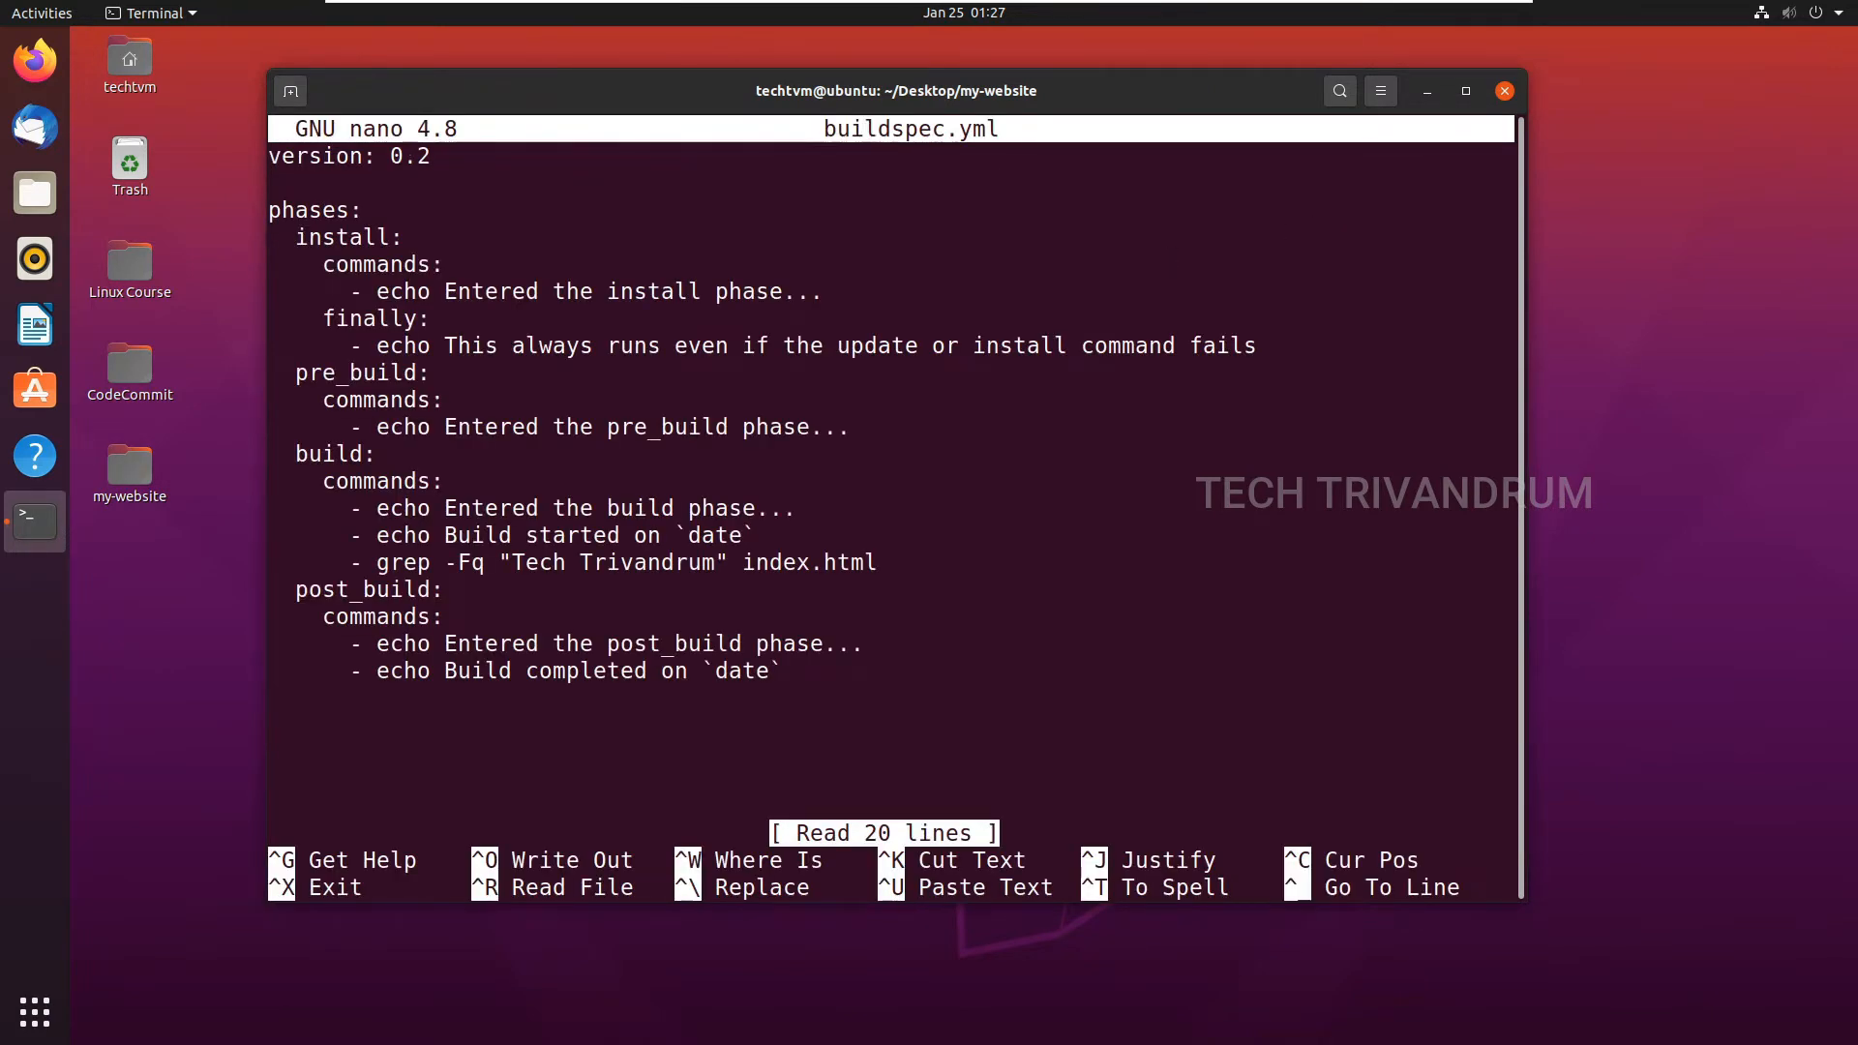
Step: Review the install, pre_build, build and post_build phases in buildspec.yml and exit nano
{"action": "key", "text": "Down"}
{"action": "key", "text": "Down"}
{"action": "key", "text": "Down"}
{"action": "key", "text": "Right"}
{"action": "key", "text": "Down"}
{"action": "key", "text": "Down"}
{"action": "key", "text": "Down"}
{"action": "key", "text": "Down"}
{"action": "key", "text": "Down"}
{"action": "key", "text": "Down"}
{"action": "key", "text": "Down"}
{"action": "key", "text": "Down"}
{"action": "key", "text": "Down"}
{"action": "key", "text": "Down"}
{"action": "key", "text": "Down"}
{"action": "key", "text": "Down"}
{"action": "key", "text": "Down"}
{"action": "key", "text": "Down"}
{"action": "key", "text": "Down"}
{"action": "key", "text": "Down"}
{"action": "key", "text": "Down"}
{"action": "key", "text": "Up"}
{"action": "key", "text": "Up"}
{"action": "key", "text": "Up"}
{"action": "key", "text": "Up"}
{"action": "key", "text": "Up"}
{"action": "key", "text": "Up"}
{"action": "key", "text": "Up"}
{"action": "key", "text": "Up"}
{"action": "key", "text": "Up"}
{"action": "key", "text": "Up"}
{"action": "key", "text": "Up"}
{"action": "key", "text": "Up"}
{"action": "key", "text": "Up"}
{"action": "key", "text": "Up"}
{"action": "key", "text": "Up"}
{"action": "key", "text": "Up"}
{"action": "key", "text": "Up"}
{"action": "key", "text": "Up"}
{"action": "key", "text": "Up"}
{"action": "key", "text": "Up"}
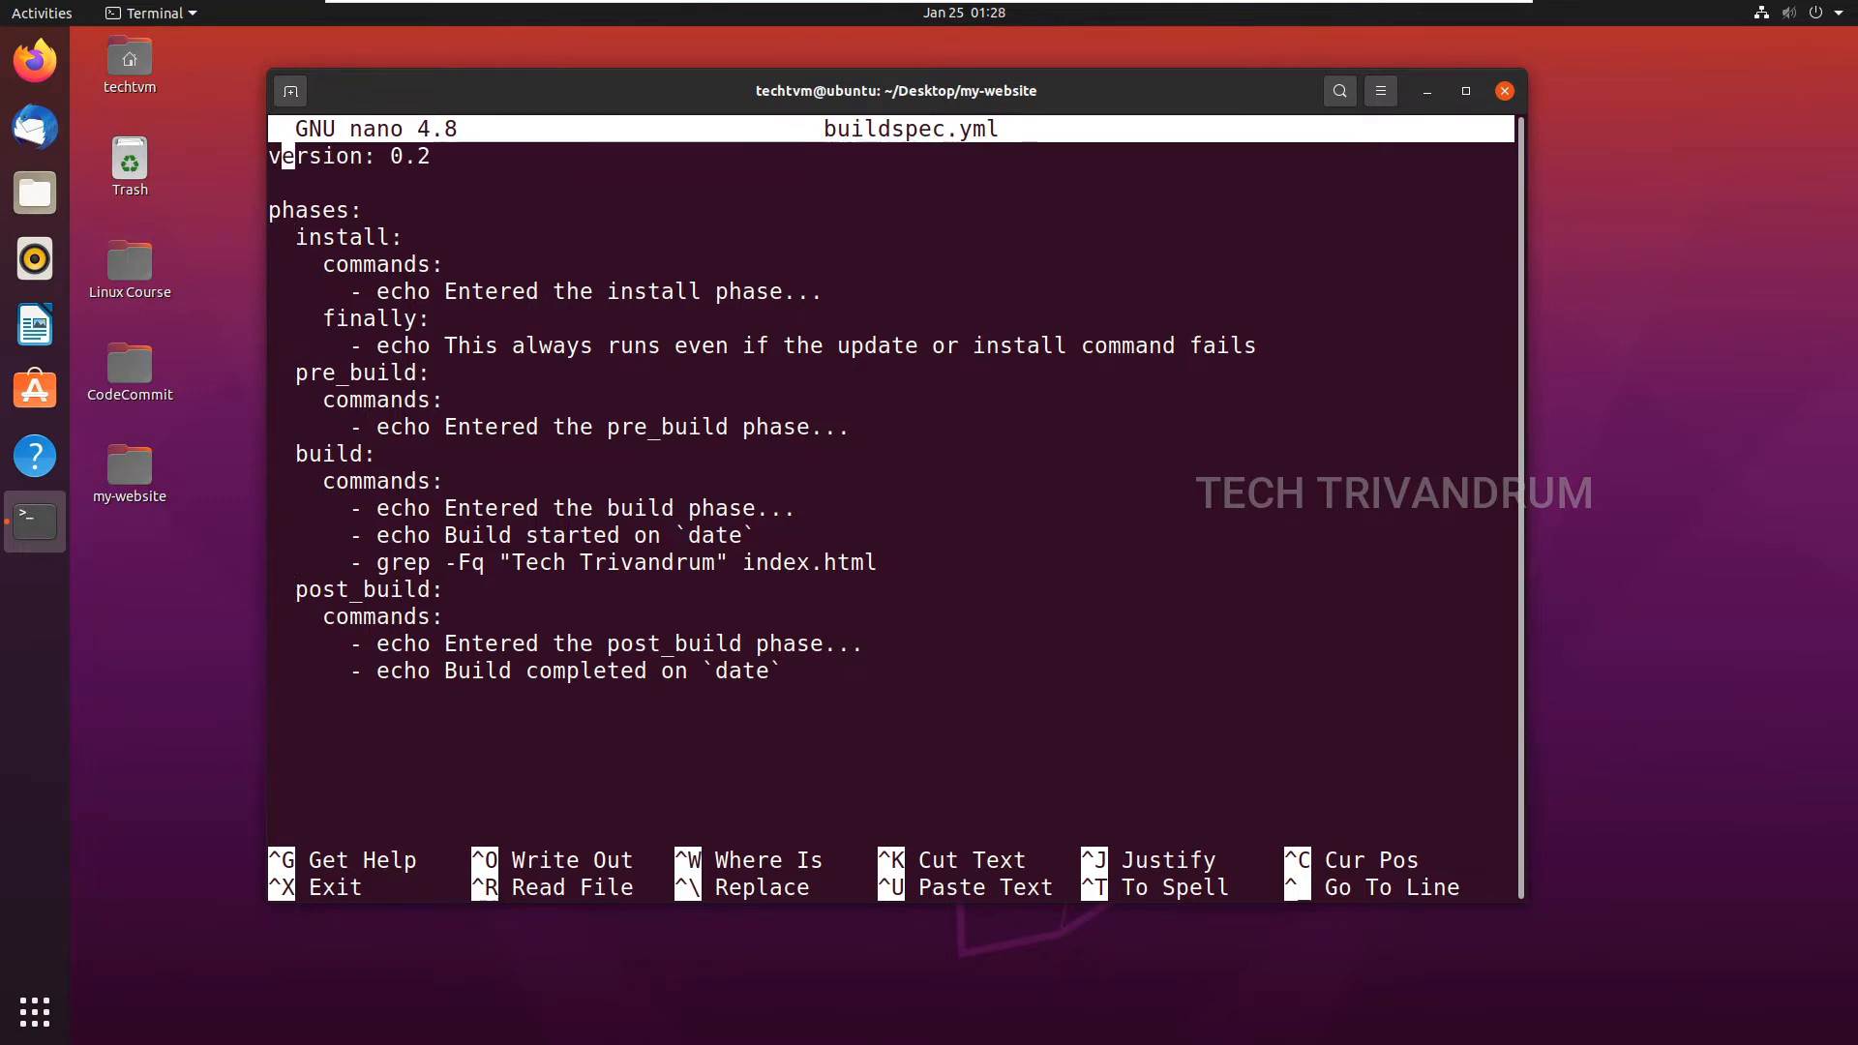
{"action": "key", "text": "Down"}
{"action": "key", "text": "Down"}
{"action": "key", "text": "Down"}
{"action": "key", "text": "Down"}
{"action": "key", "text": "Down"}
{"action": "key", "text": "Down"}
{"action": "key", "text": "Down"}
{"action": "key", "text": "Down"}
{"action": "key", "text": "Down"}
{"action": "key", "text": "Down"}
{"action": "key", "text": "ctrl+x"}
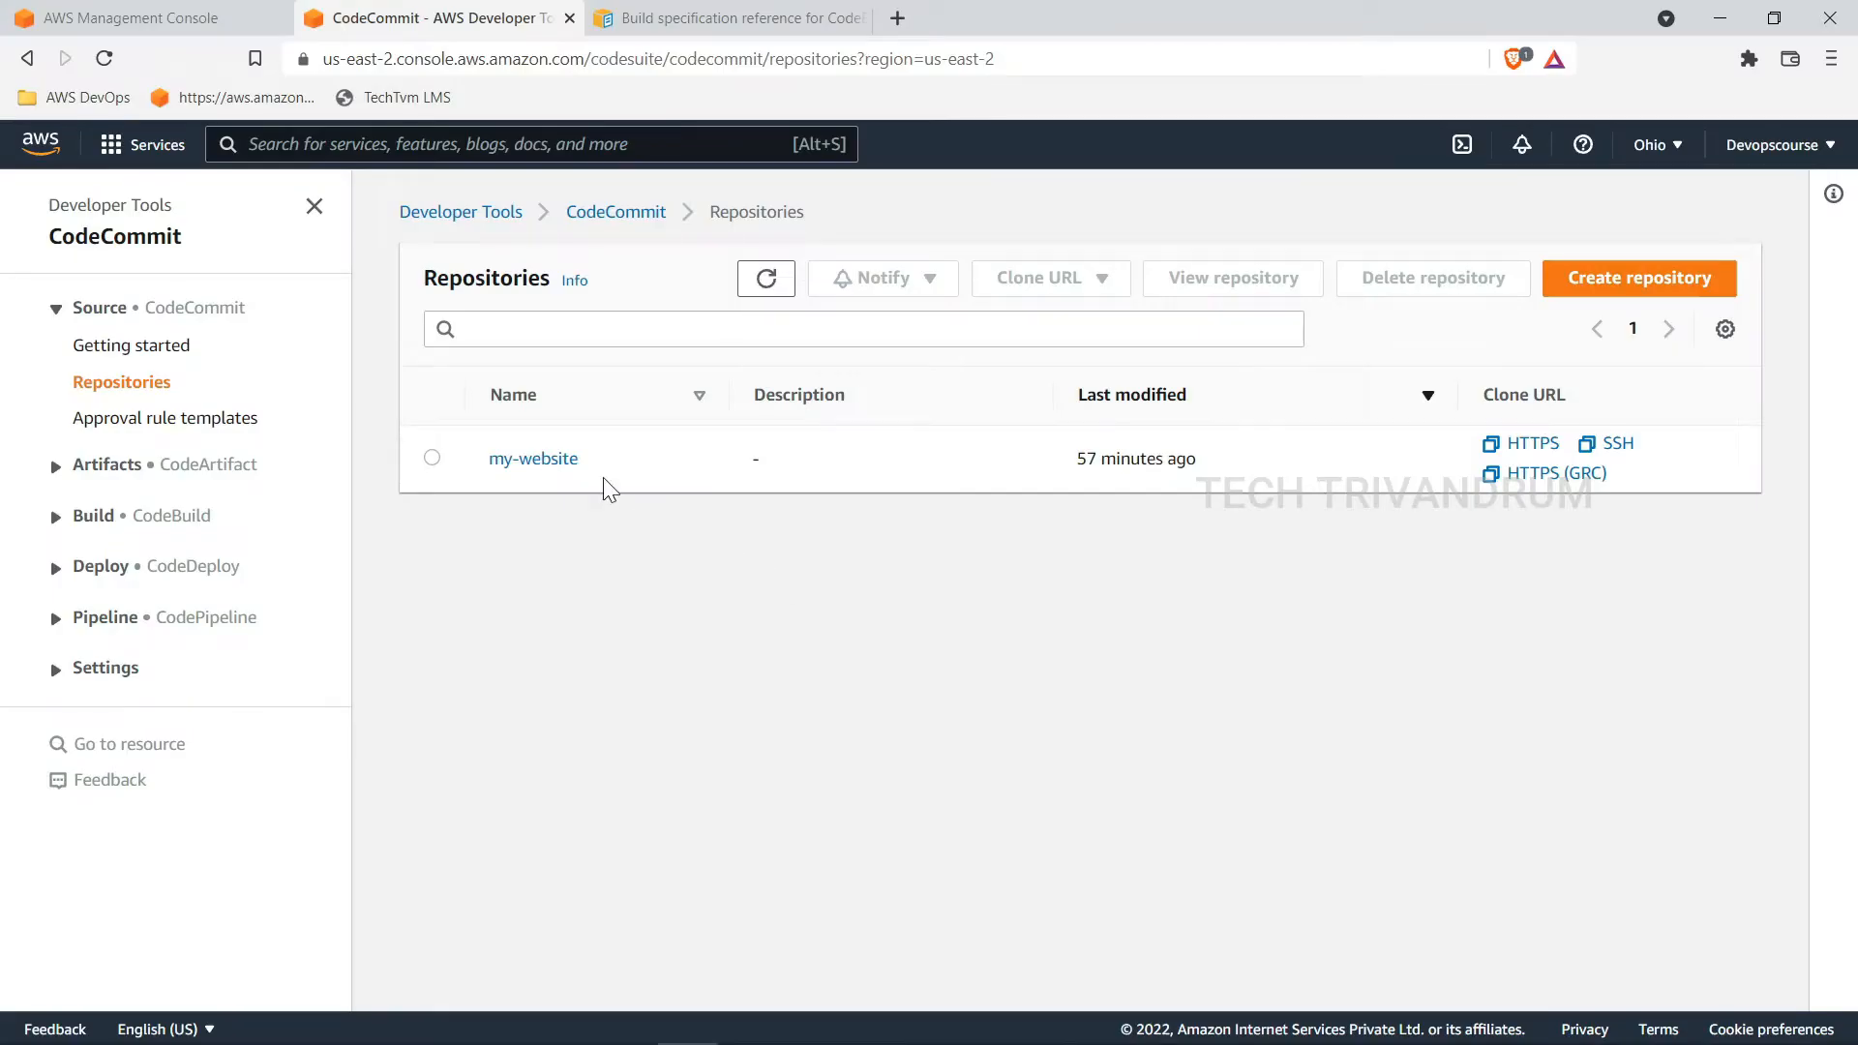
Step: Switch to AWS CodeCommit, view buildspec.yml in the my-website repository, and return to the repository's file list
{"action": "left_click", "coordinate": [542, 462]}
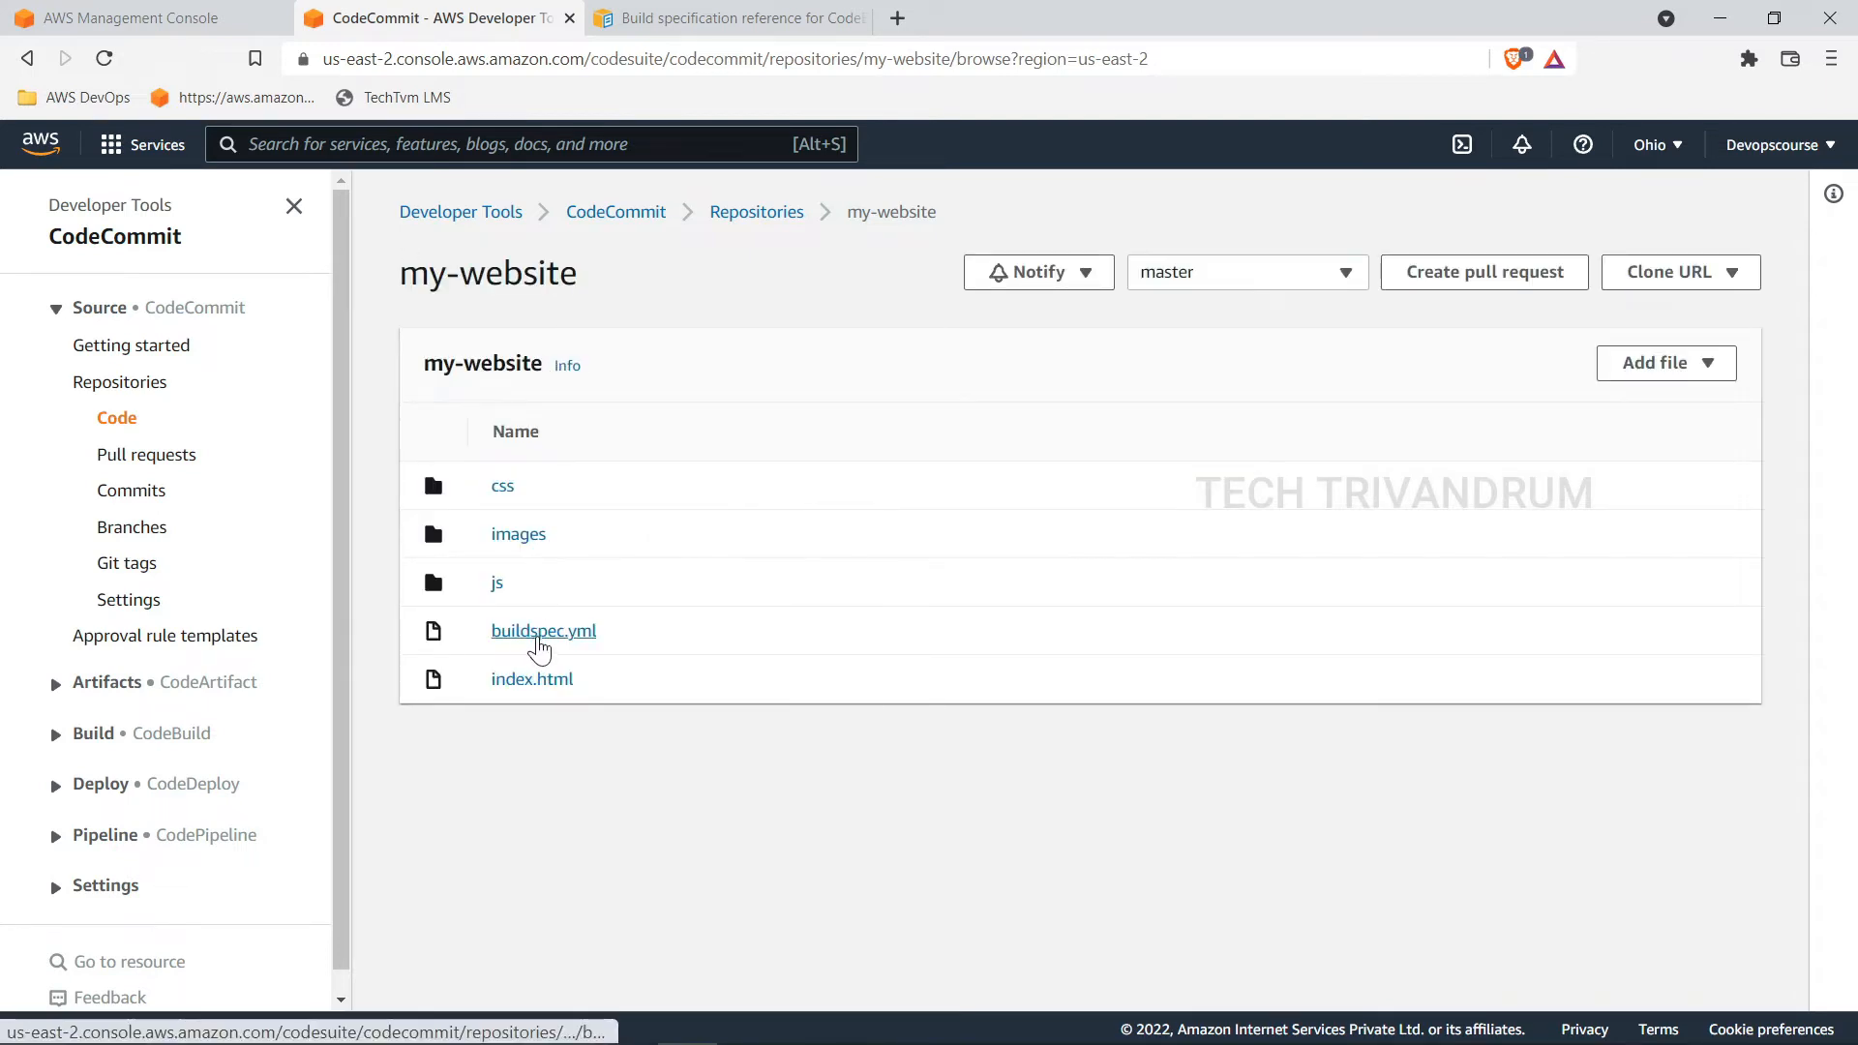
{"action": "left_click", "coordinate": [532, 643]}
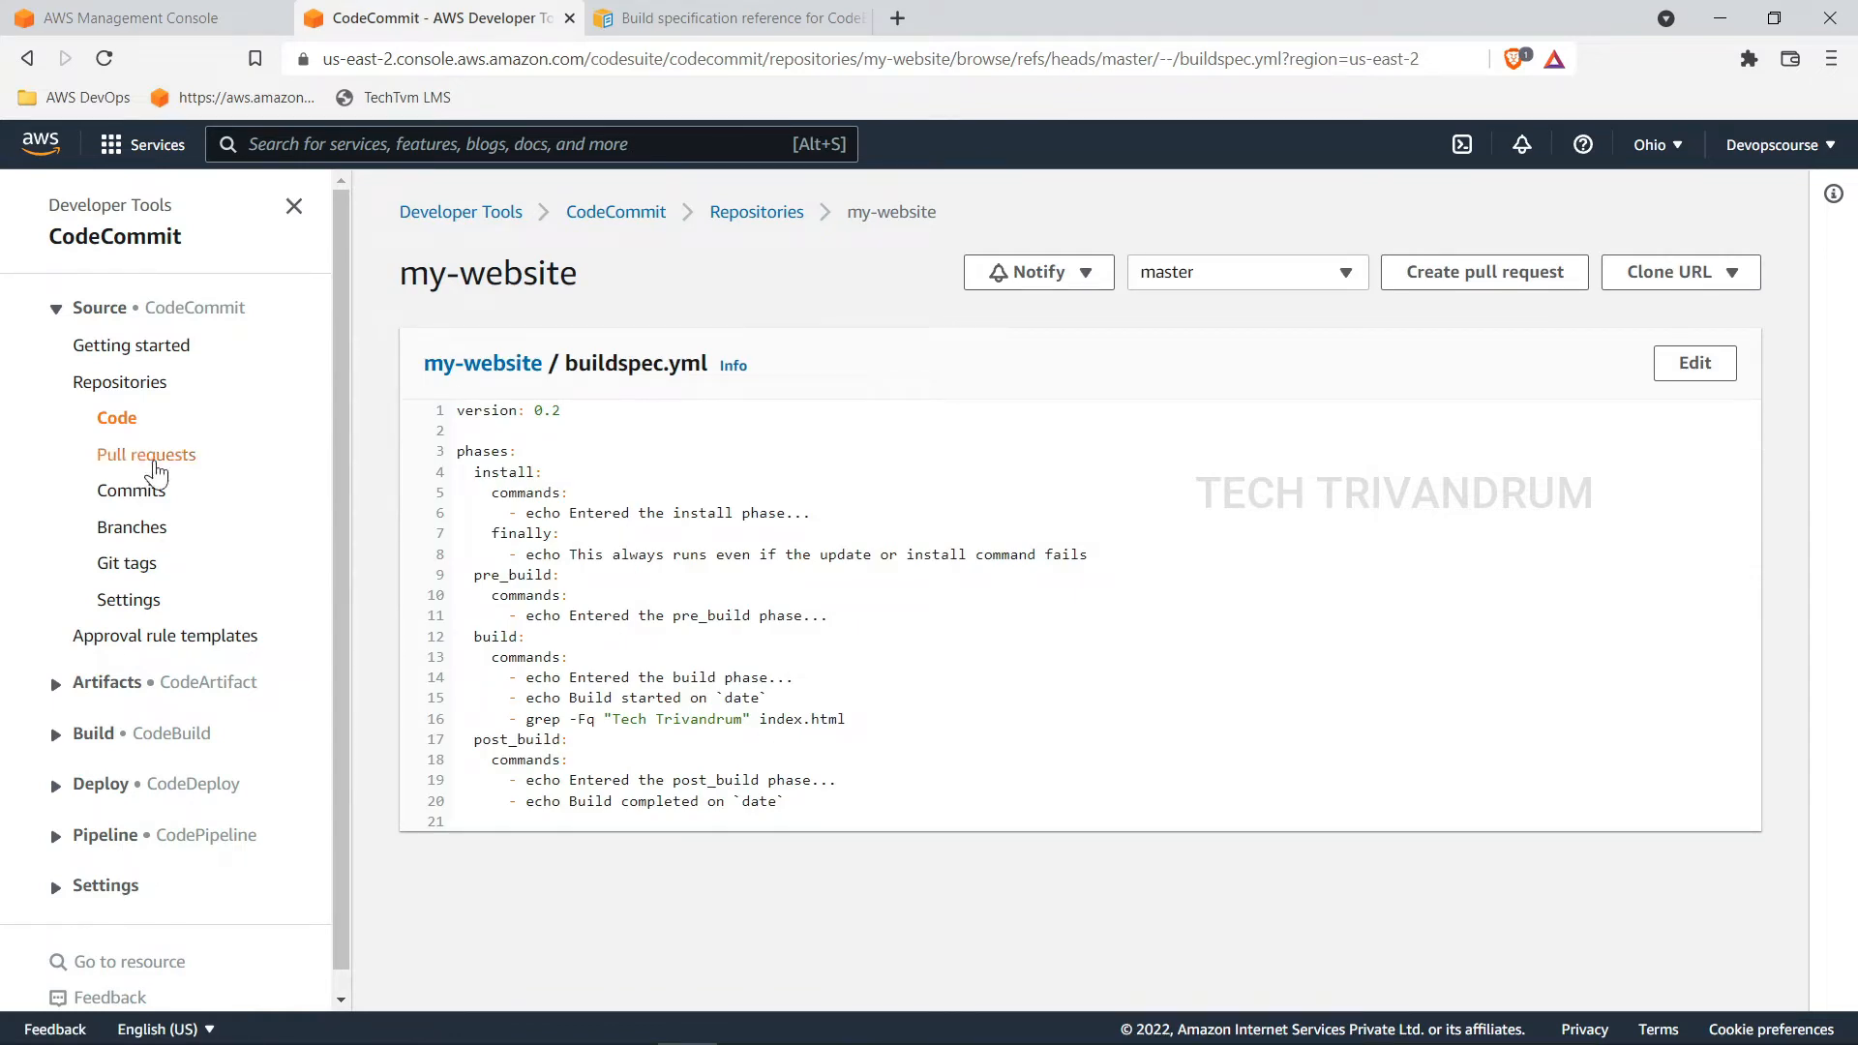
{"action": "left_click", "coordinate": [126, 419]}
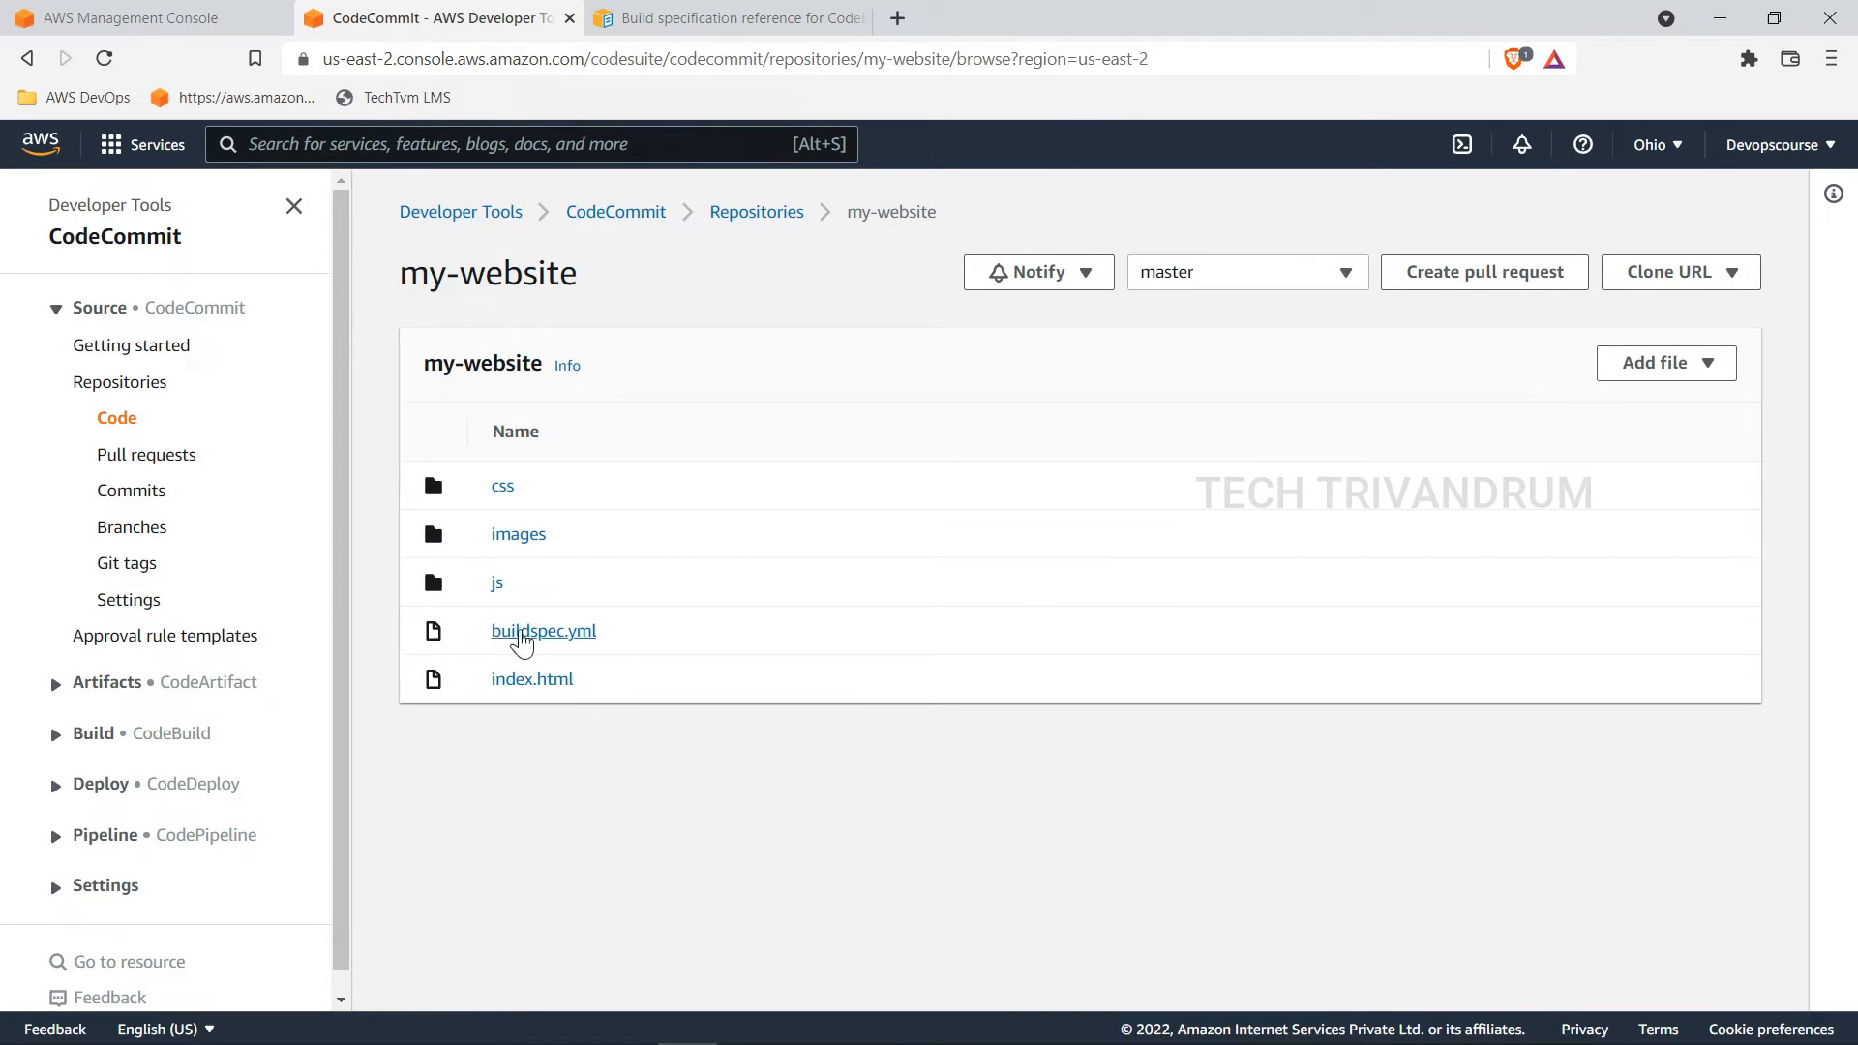
Step: Open the CodeBuild Getting started page in a new browser tab
{"action": "left_click", "coordinate": [92, 737]}
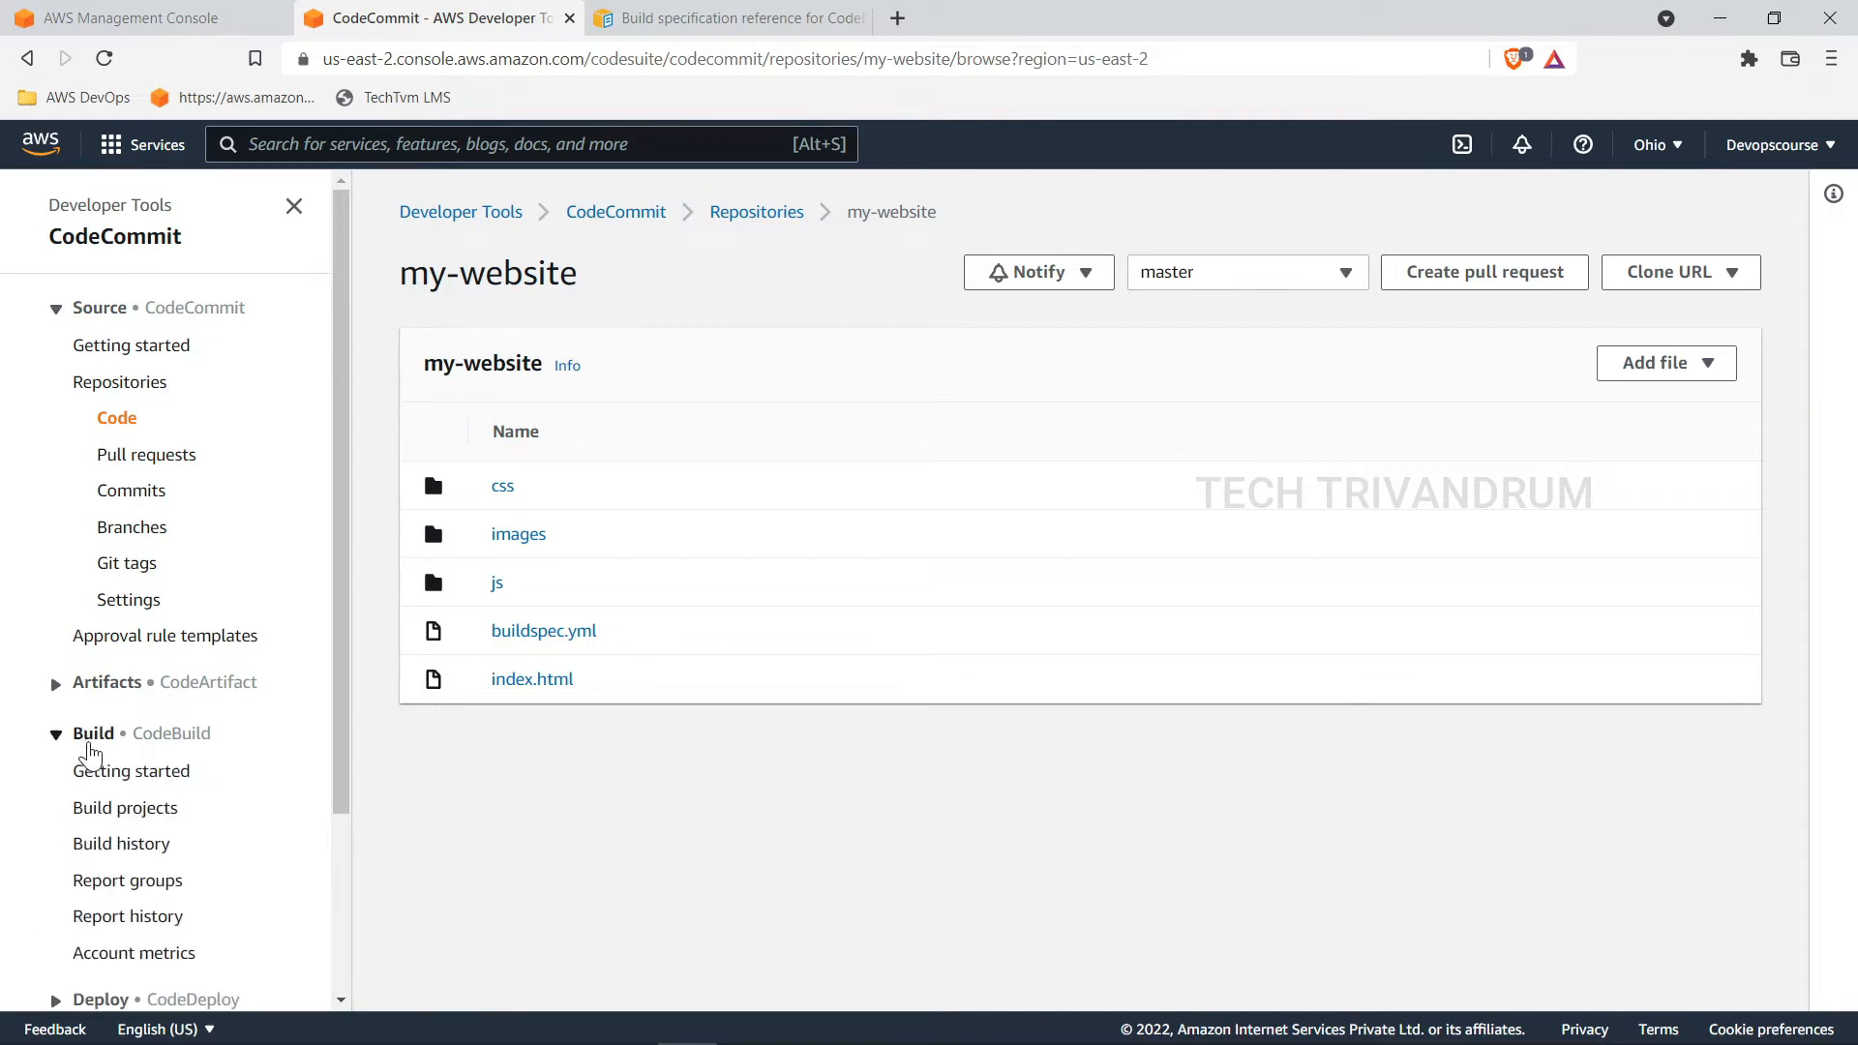
{"action": "right_click", "coordinate": [141, 775]}
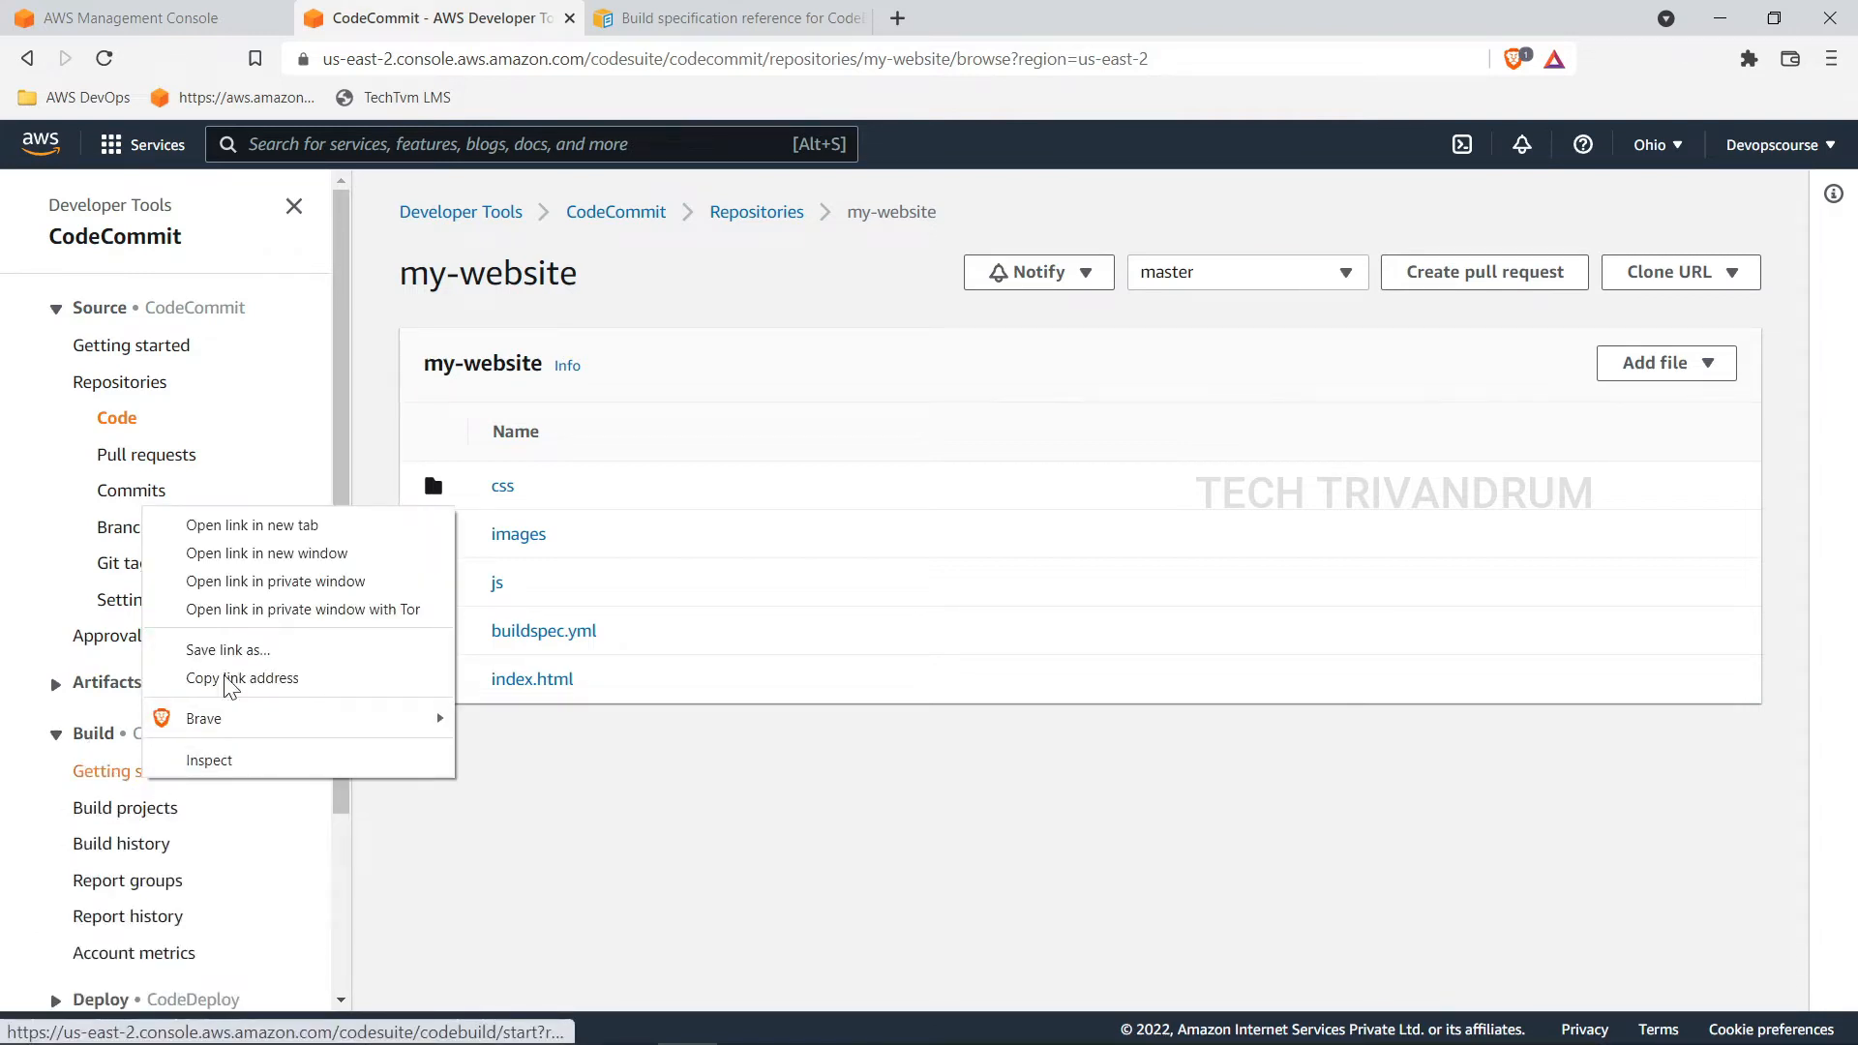
{"action": "left_click", "coordinate": [266, 525]}
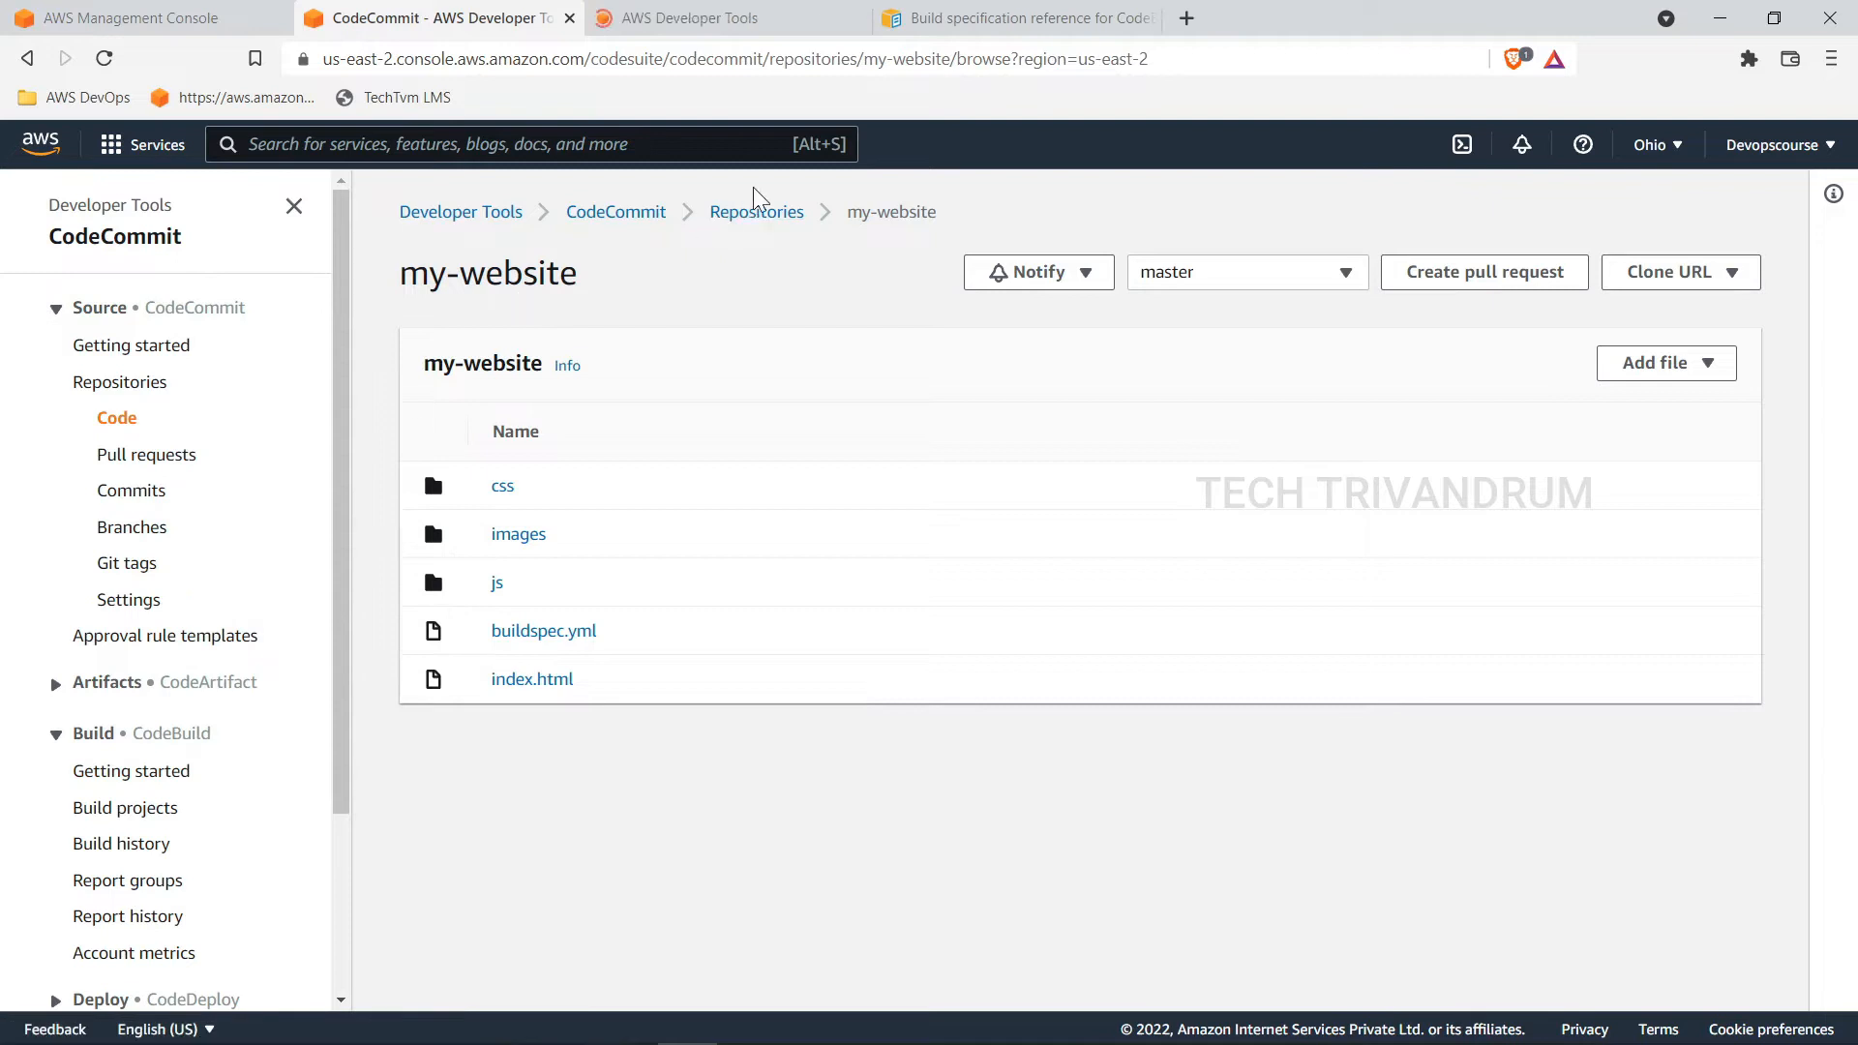
{"action": "left_click", "coordinate": [756, 17]}
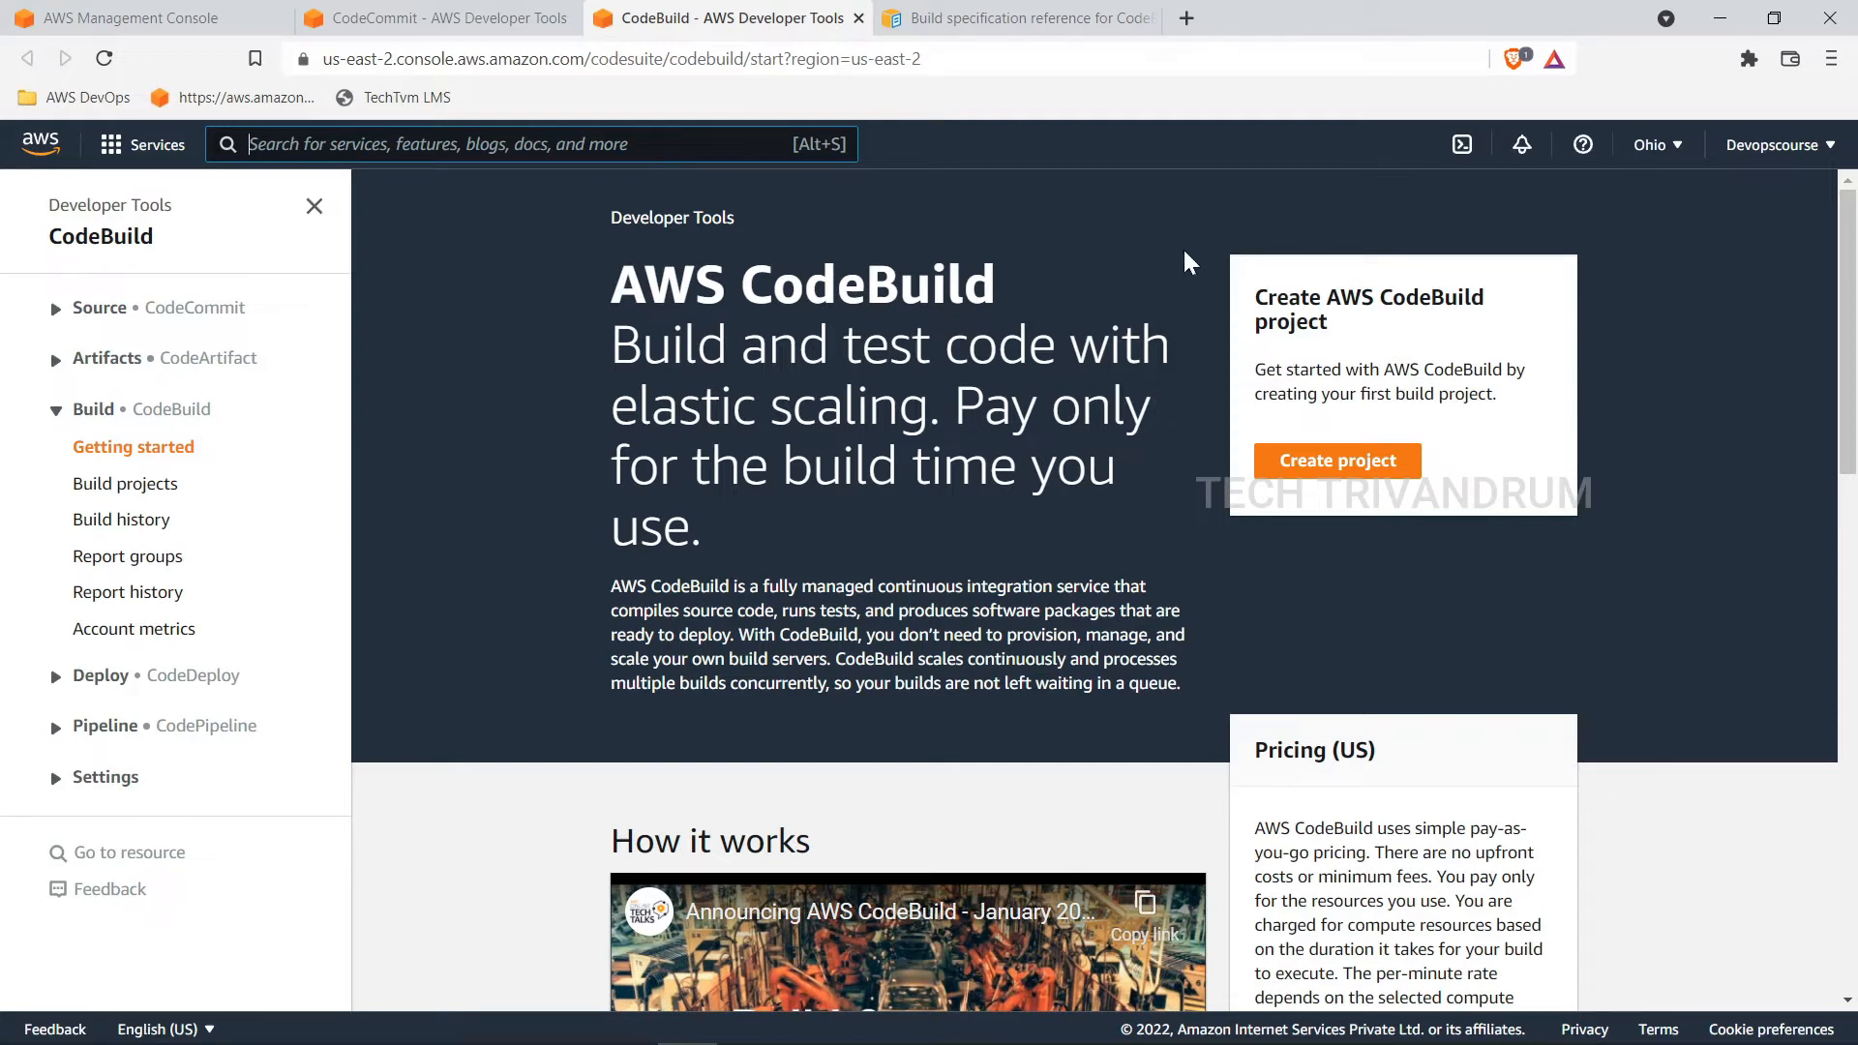
Step: Start creating a CodeBuild project and name it MyWebsiteCodeBuild
{"action": "left_click", "coordinate": [1333, 465]}
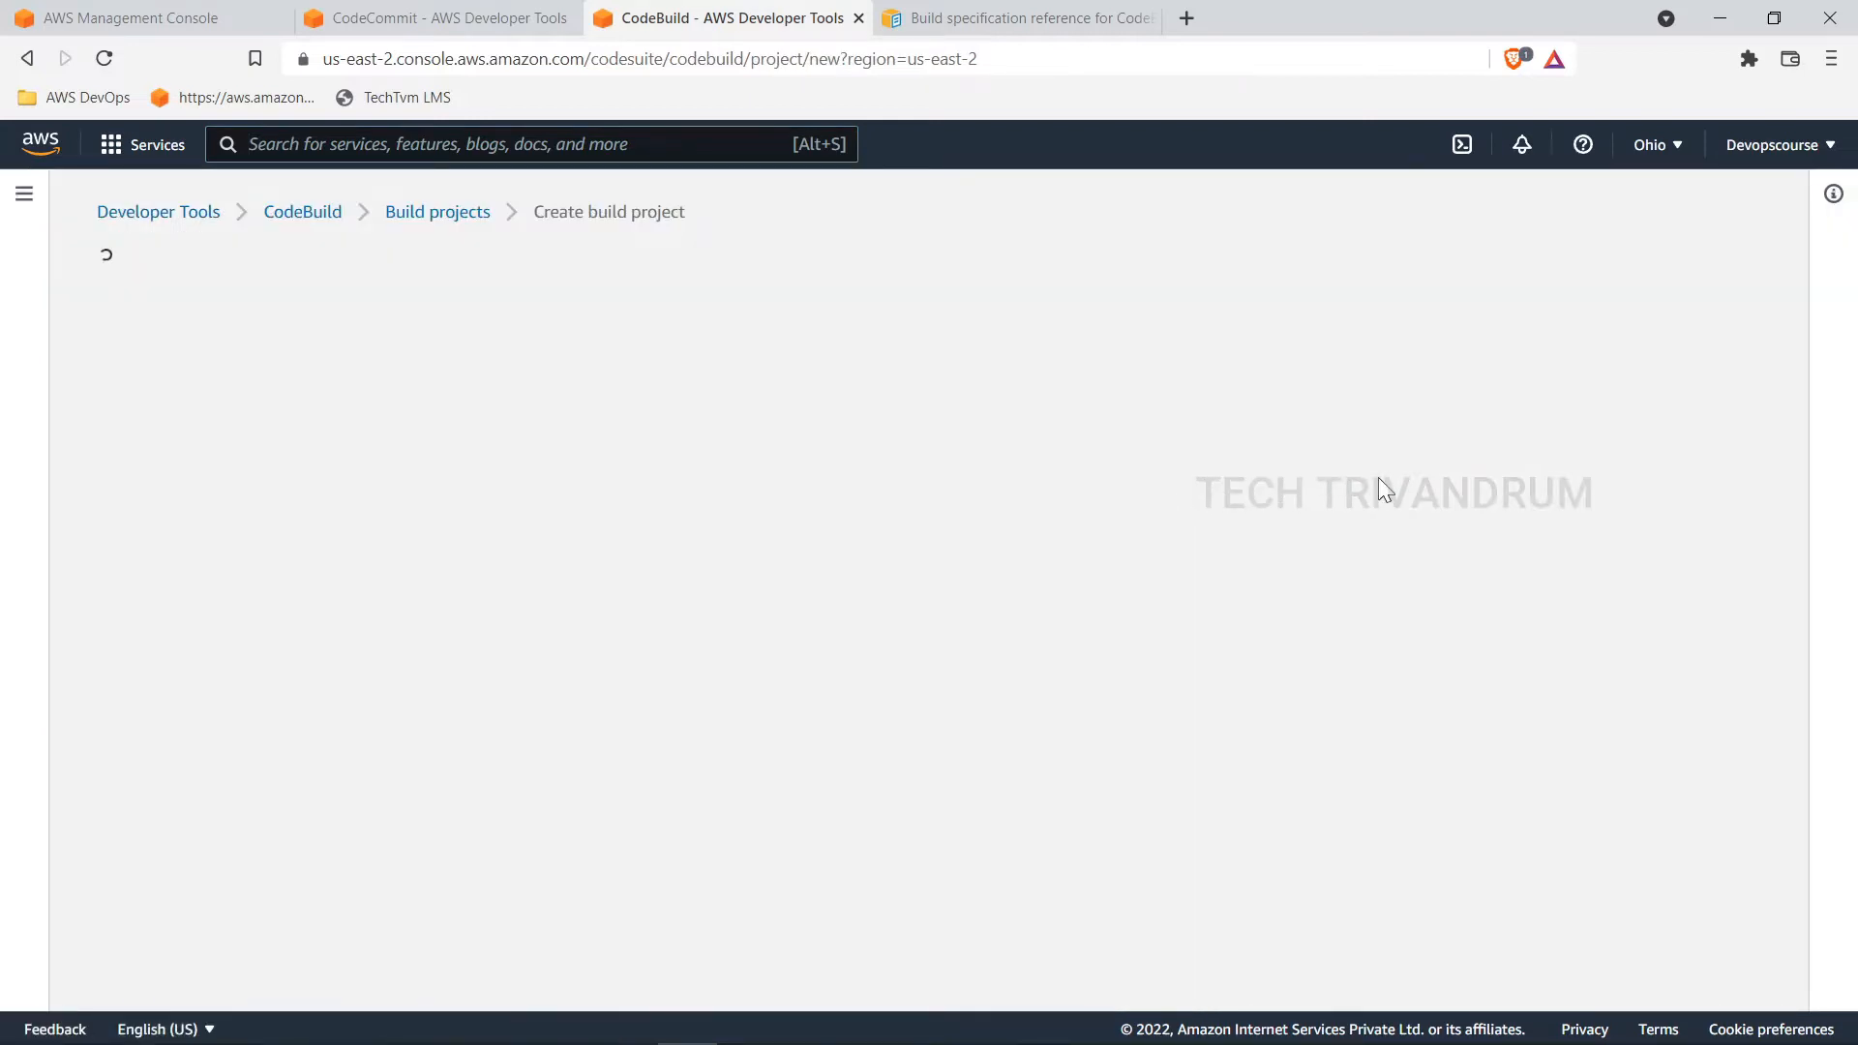
{"action": "left_click", "coordinate": [290, 452]}
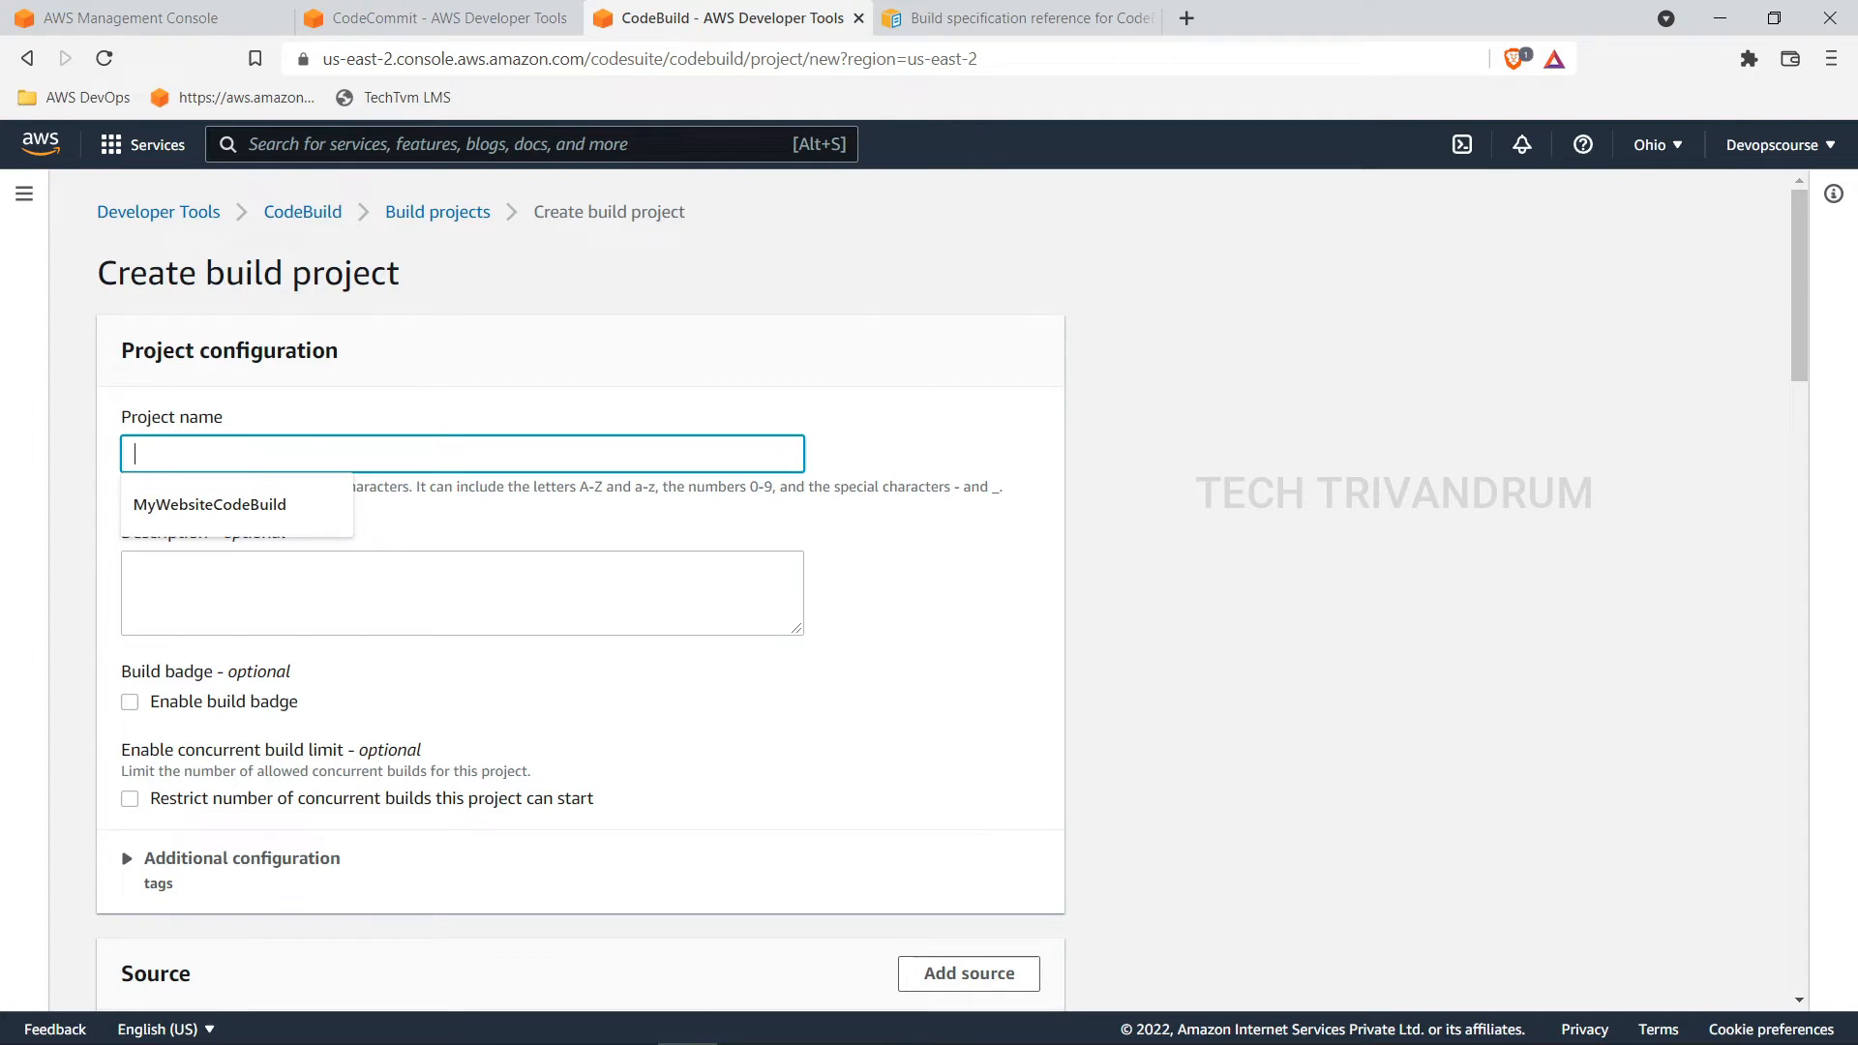
{"action": "left_click", "coordinate": [259, 505]}
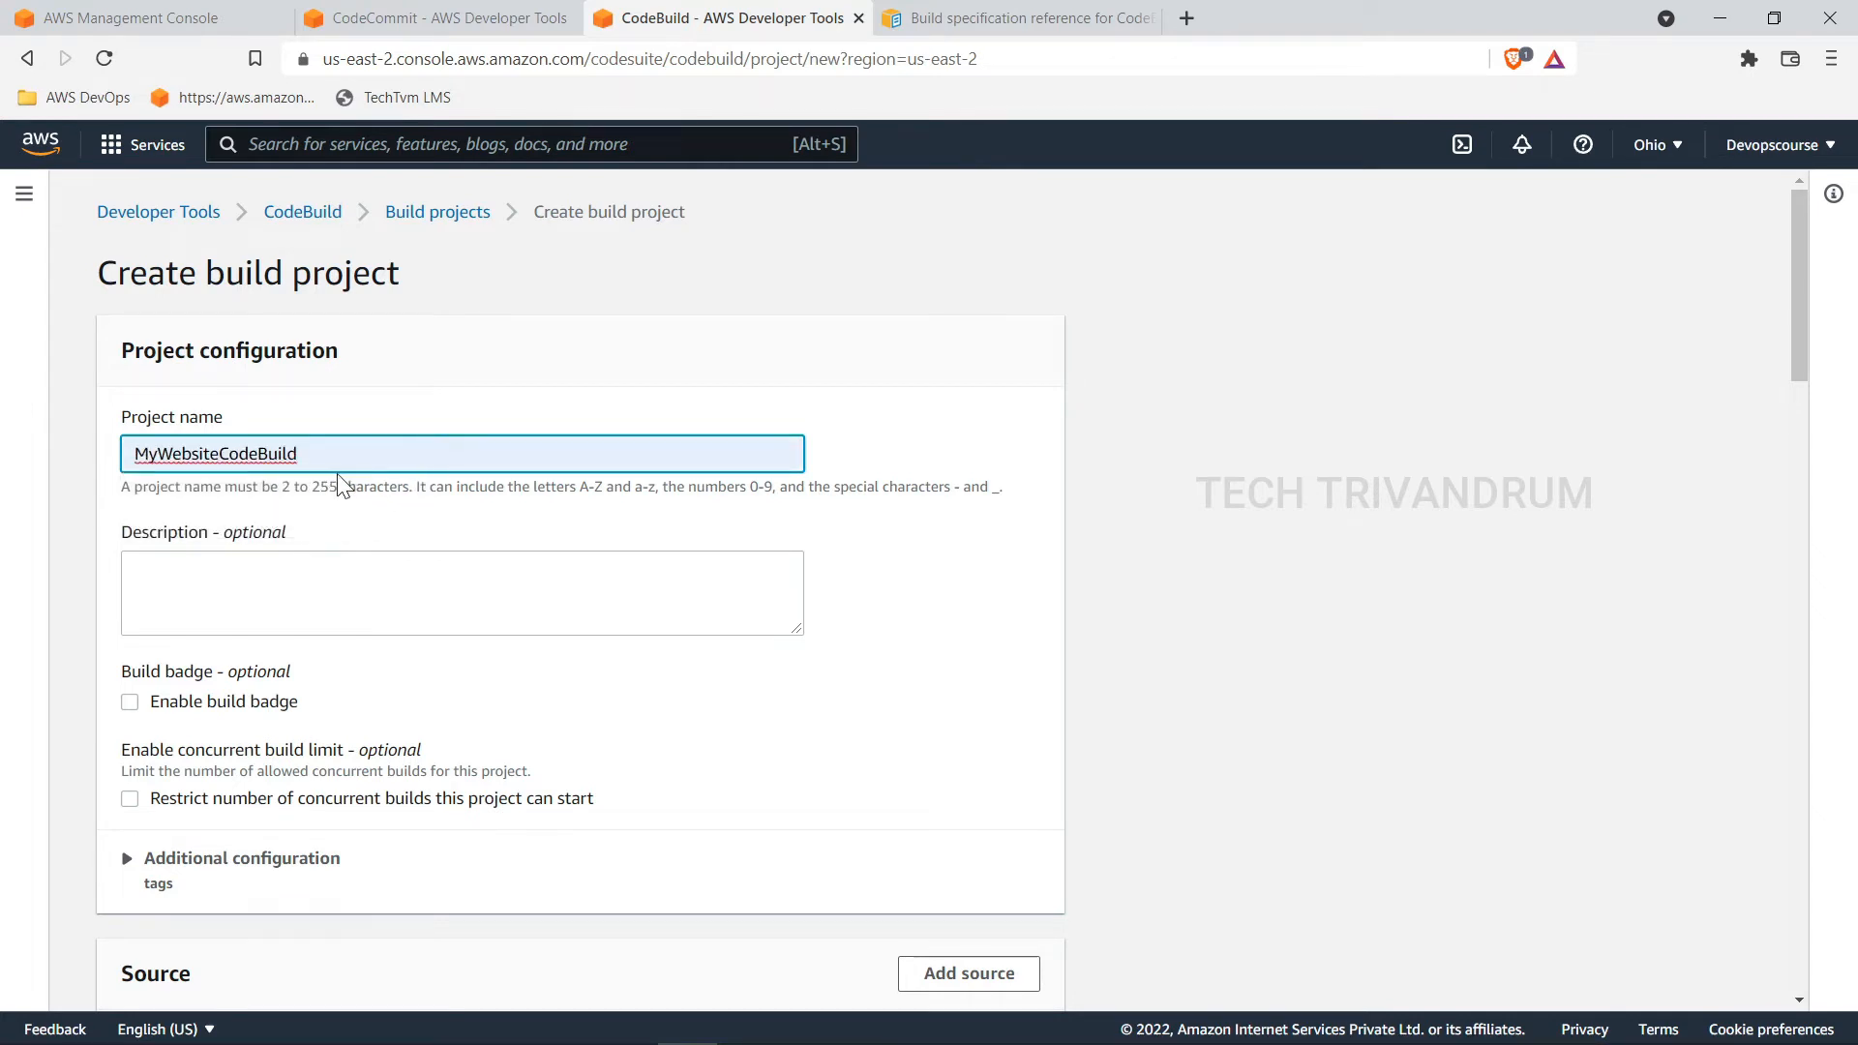
Step: Check the my-website repository in CodeCommit and select AWS CodeCommit as the build project's primary source provider
{"action": "scroll", "coordinate": [531, 560], "scroll_direction": "down", "scroll_amount": 2}
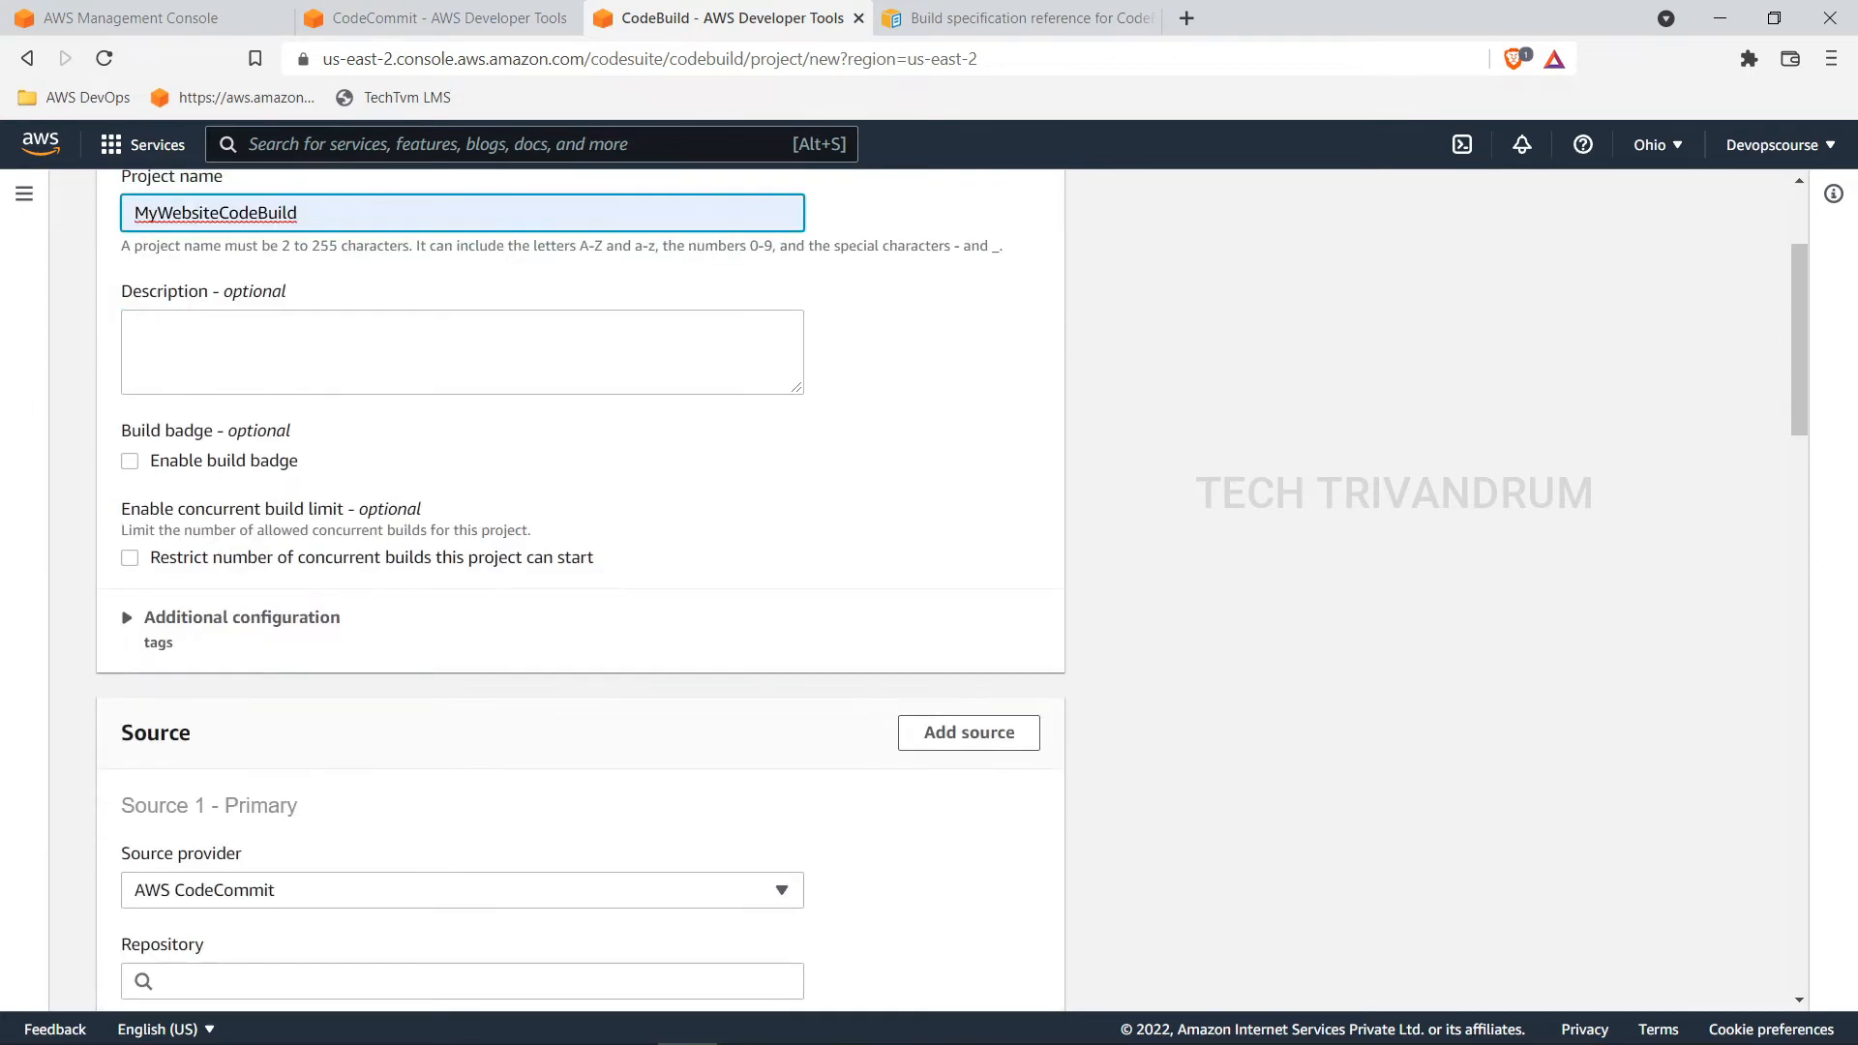
{"action": "scroll", "coordinate": [629, 559], "scroll_direction": "down", "scroll_amount": 3}
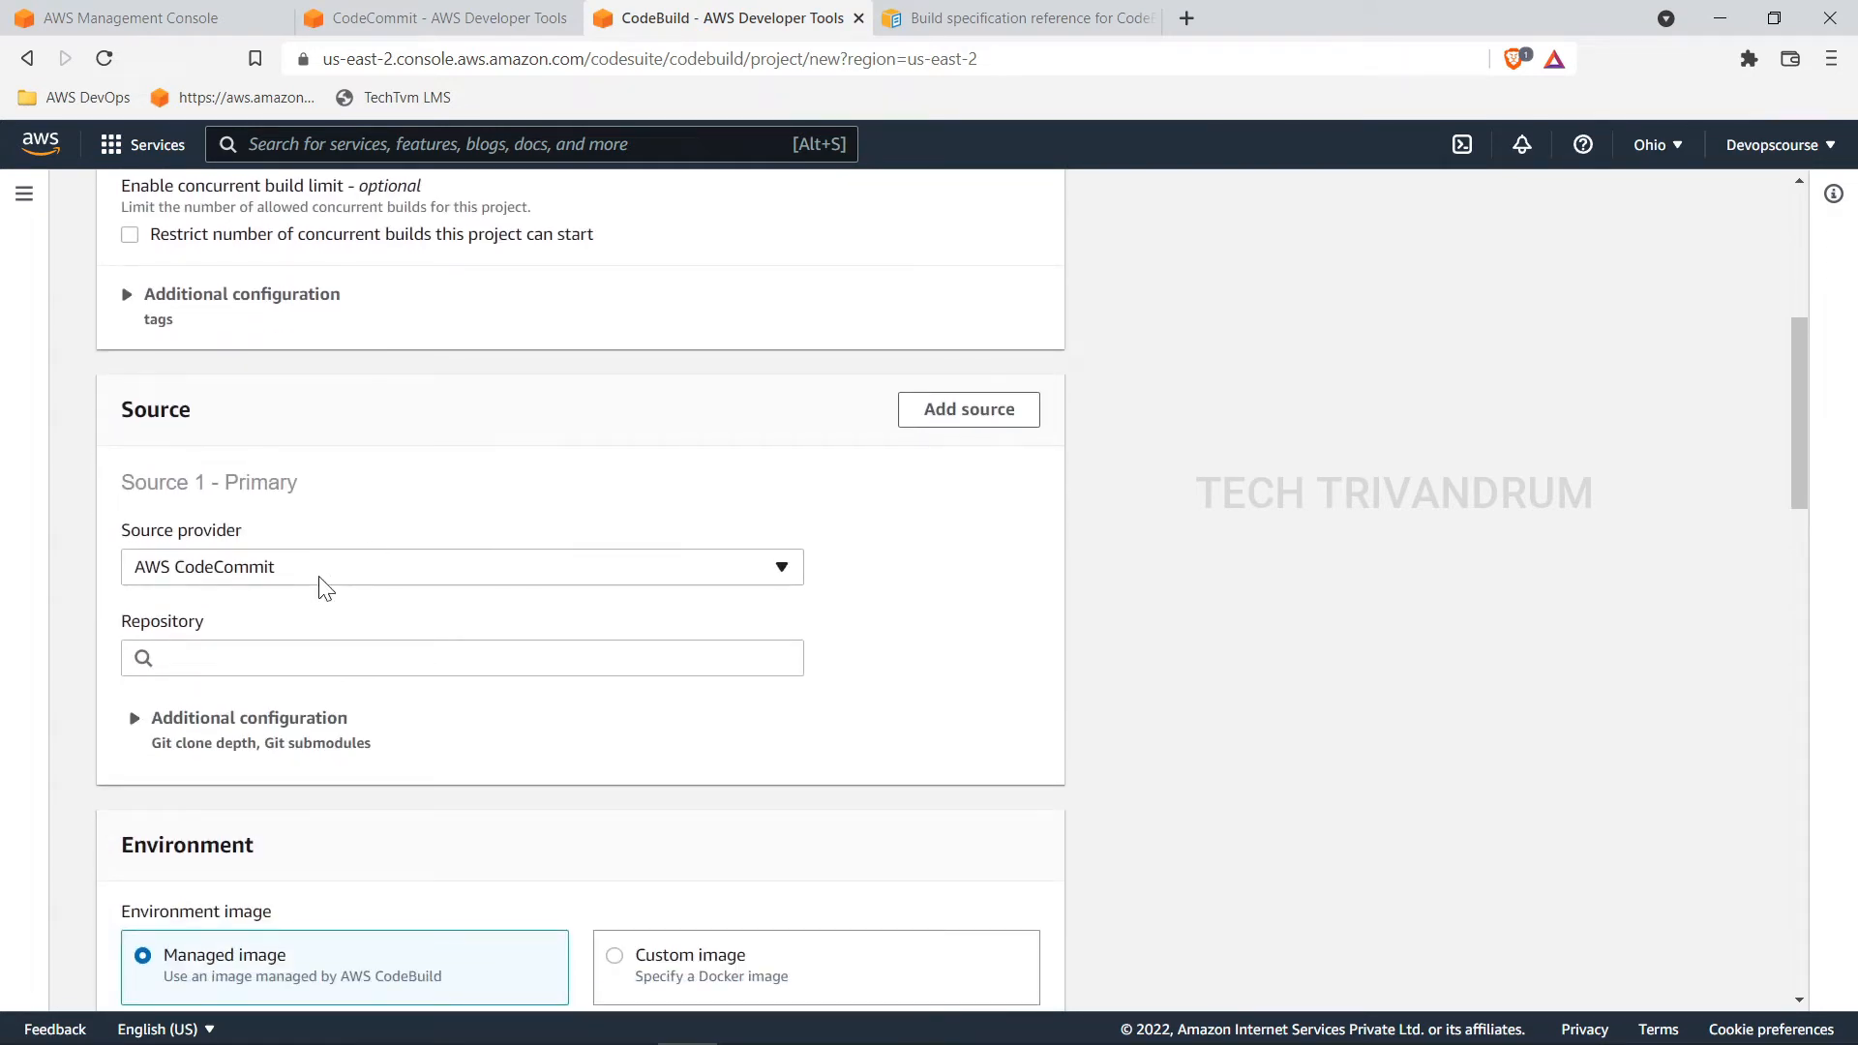
{"action": "left_click", "coordinate": [478, 27]}
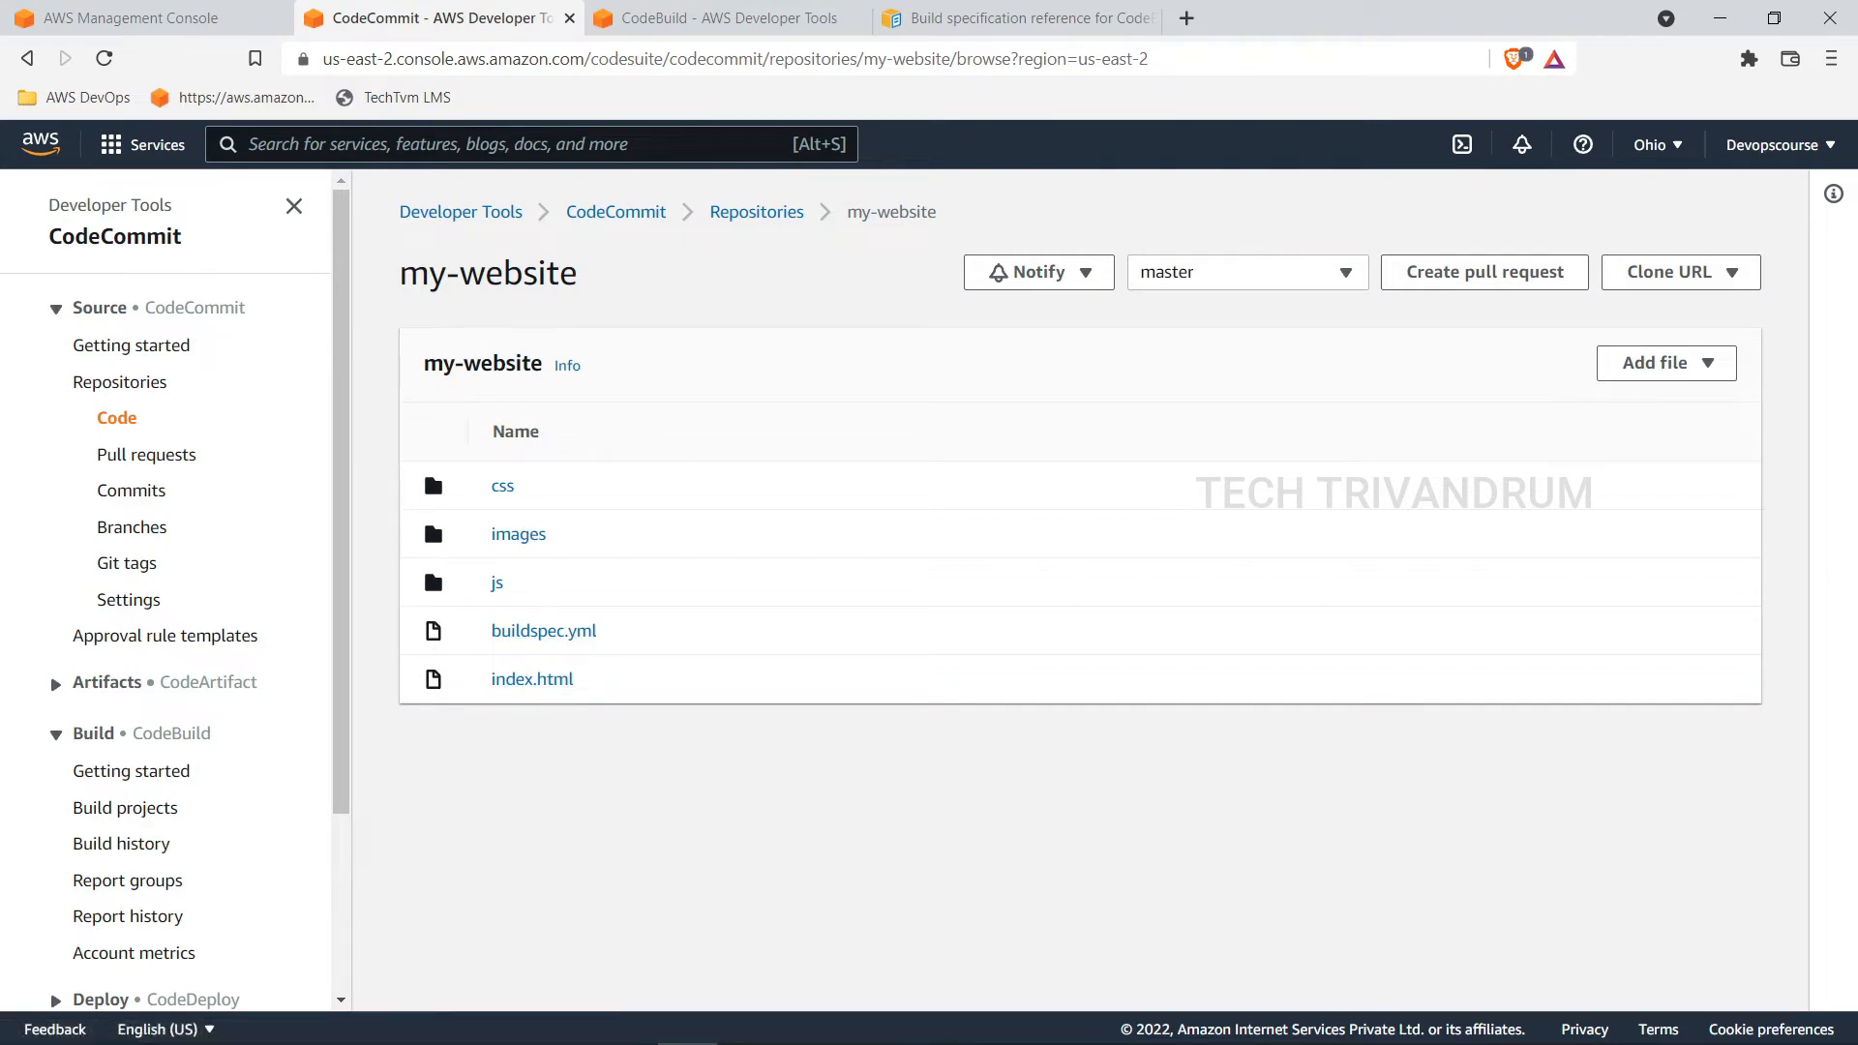
{"action": "left_click", "coordinate": [754, 21]}
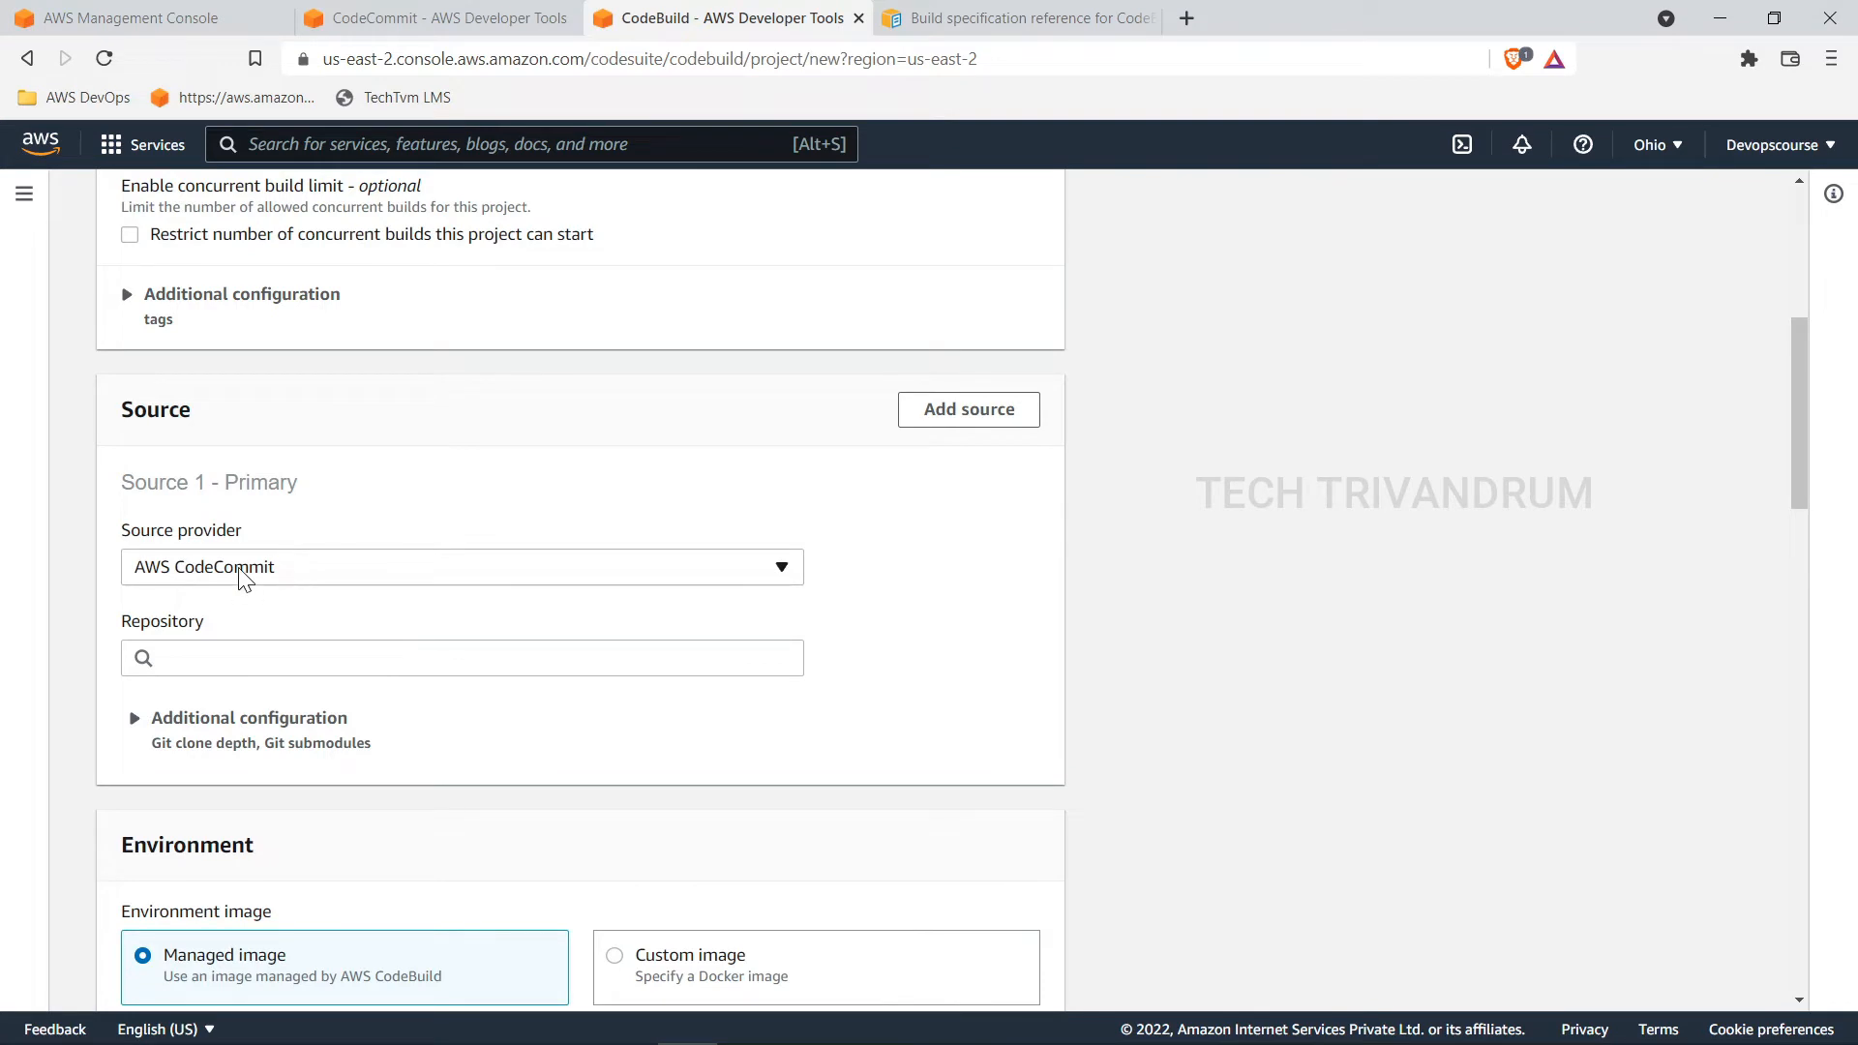
{"action": "scroll", "coordinate": [349, 447], "scroll_direction": "down", "scroll_amount": 1}
{"action": "left_click", "coordinate": [345, 488]}
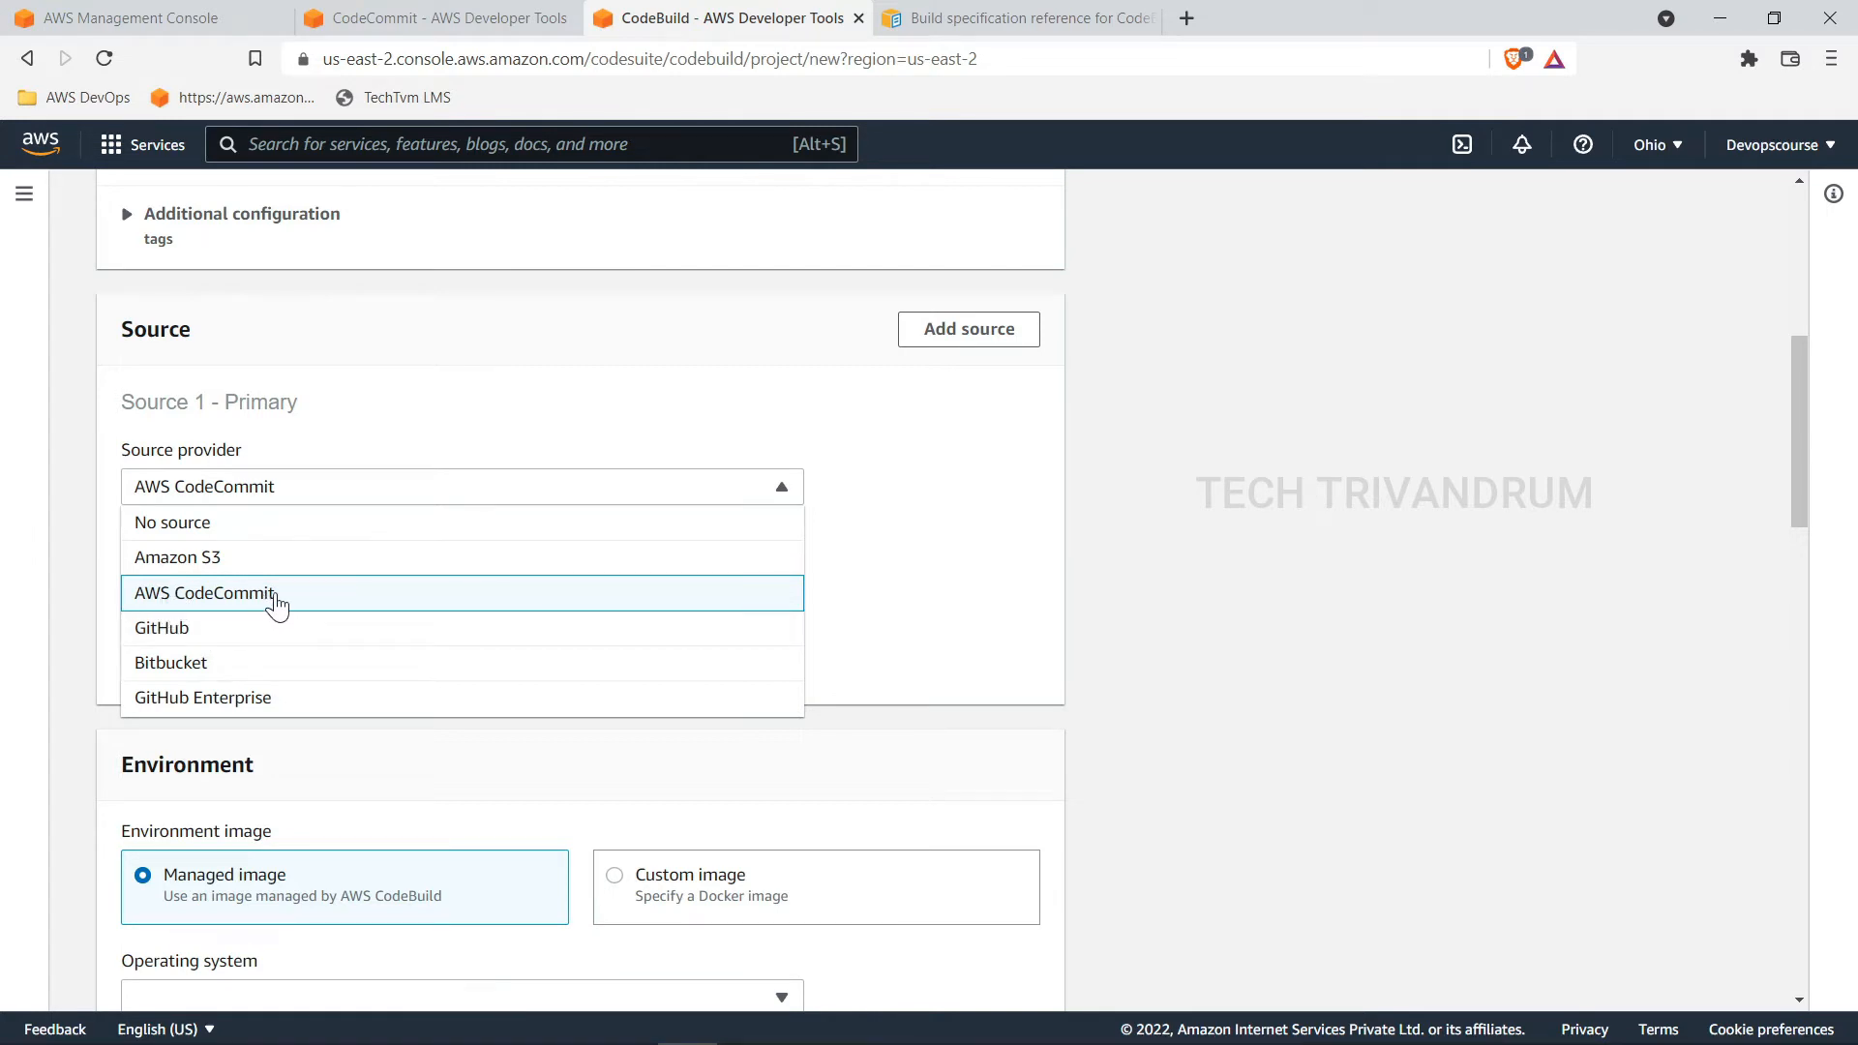
{"action": "left_click", "coordinate": [225, 600]}
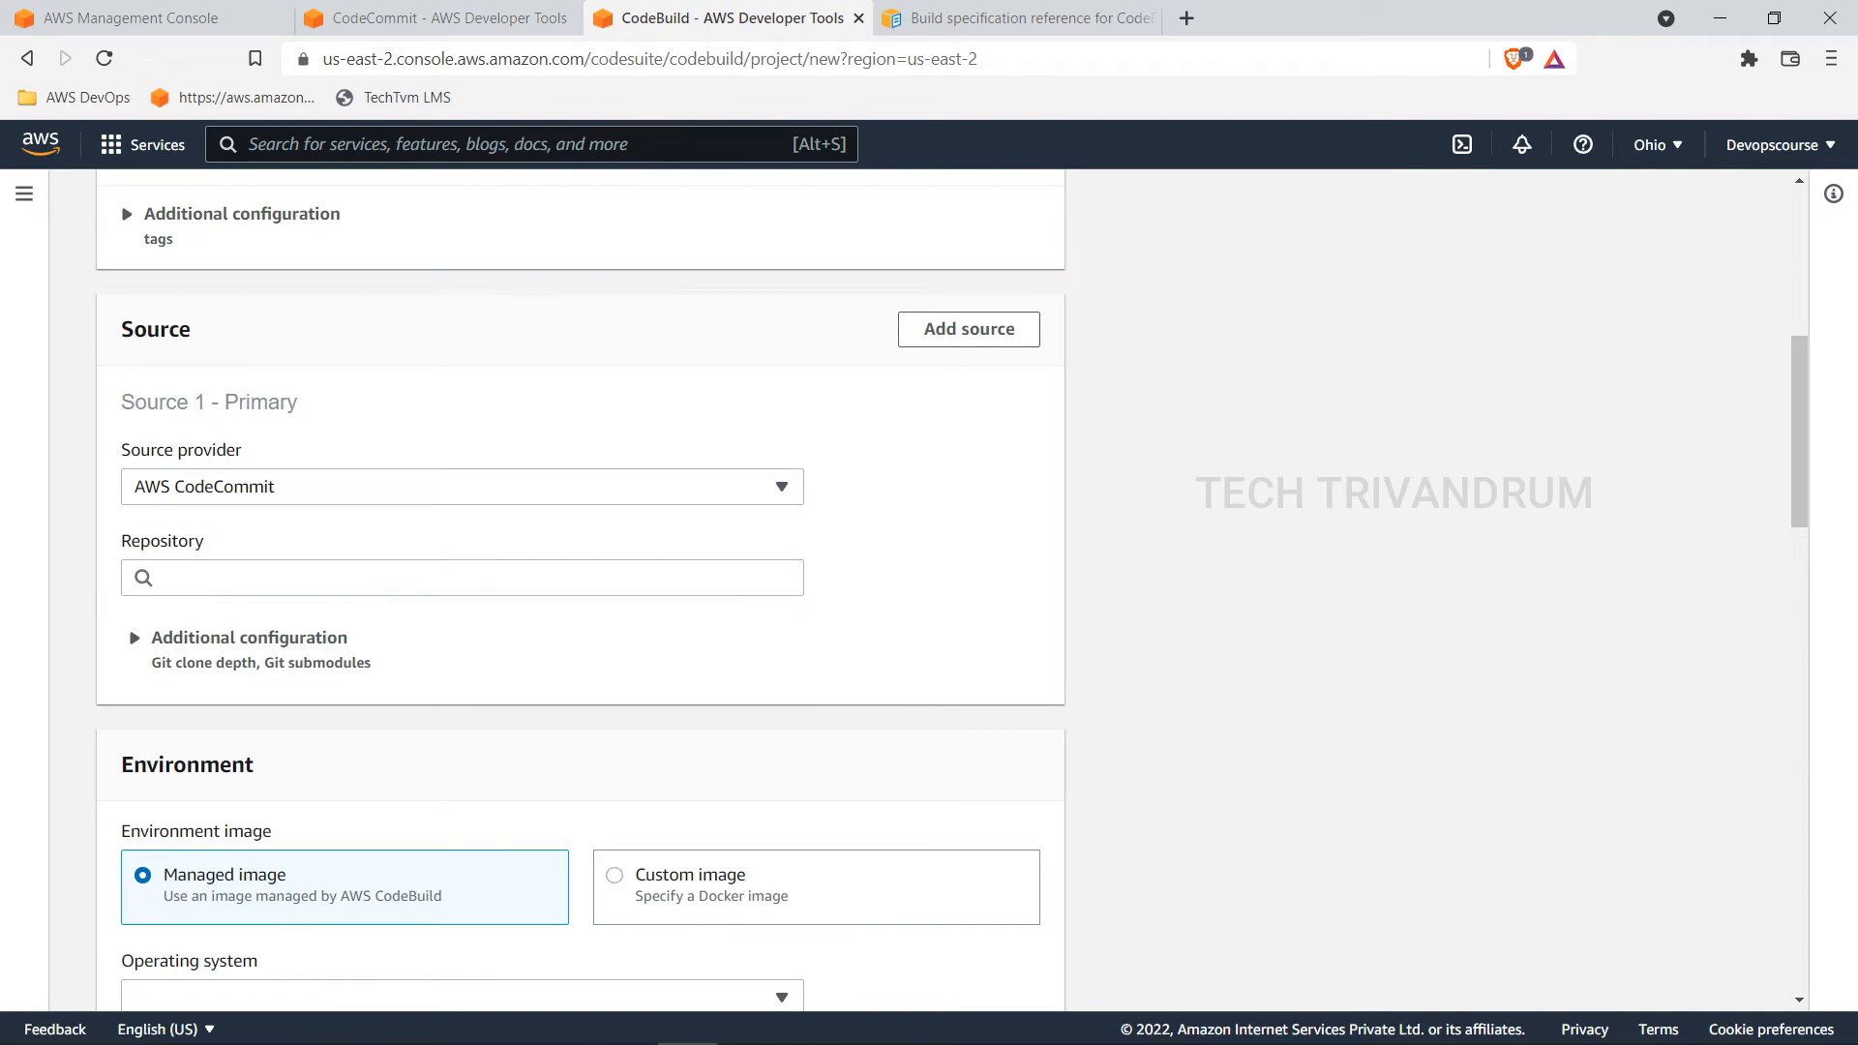
Step: Select the my-website repository and its master branch as the build source
{"action": "left_click", "coordinate": [445, 27]}
{"action": "left_click_drag", "start_coordinate": [425, 364], "coordinate": [531, 388]}
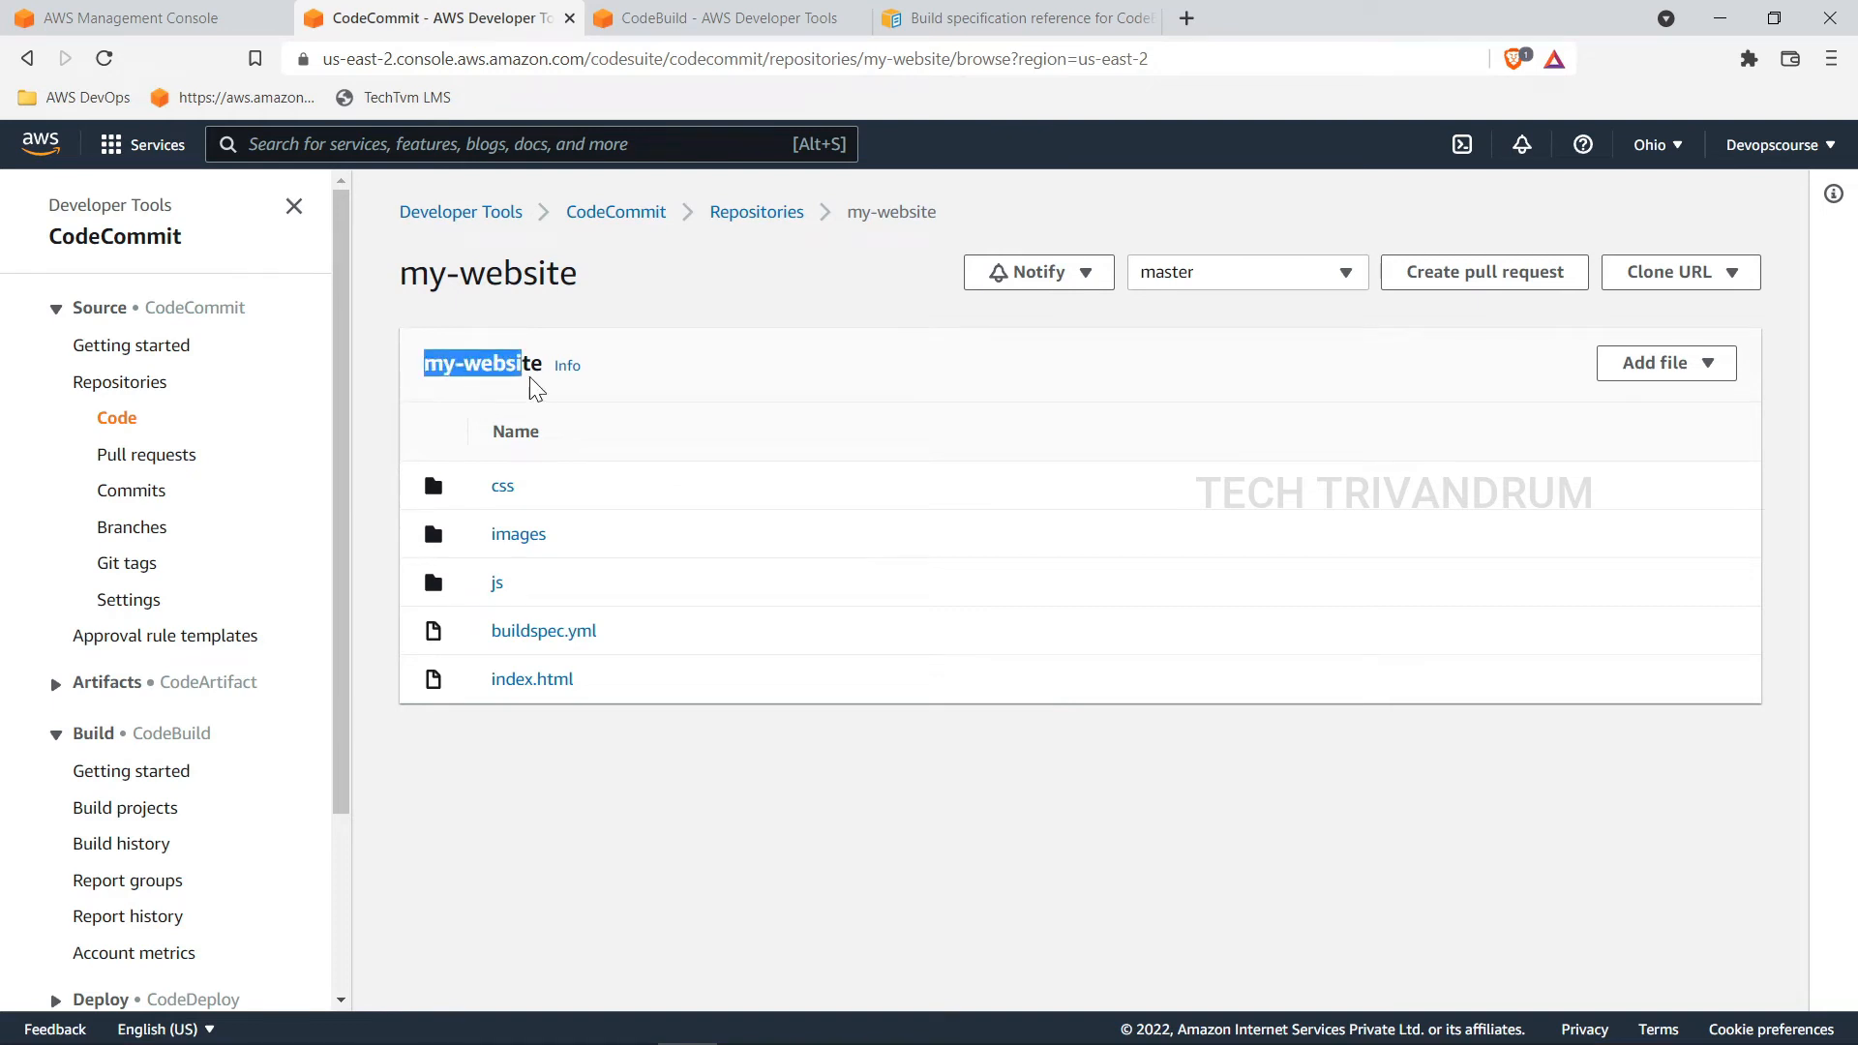
{"action": "left_click", "coordinate": [759, 19]}
{"action": "left_click", "coordinate": [319, 578]}
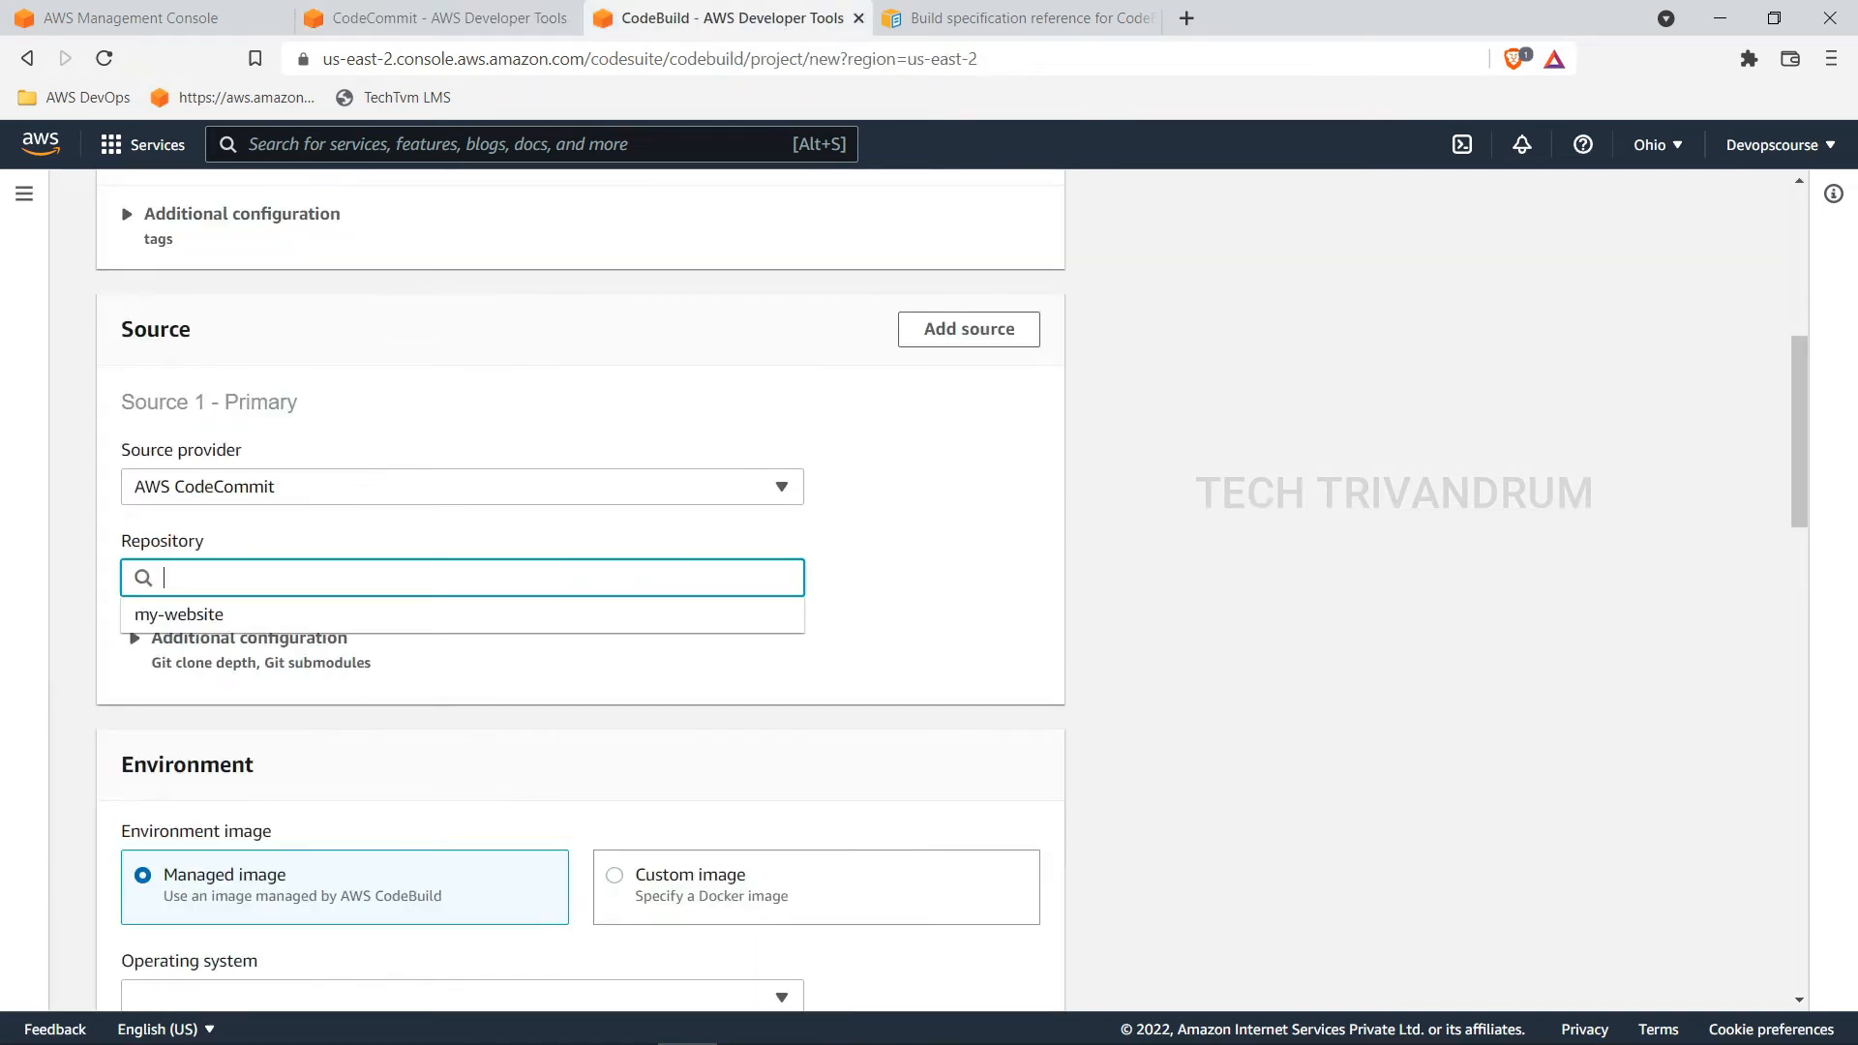
{"action": "left_click", "coordinate": [248, 615]}
{"action": "scroll", "coordinate": [863, 584], "scroll_direction": "down", "scroll_amount": 2}
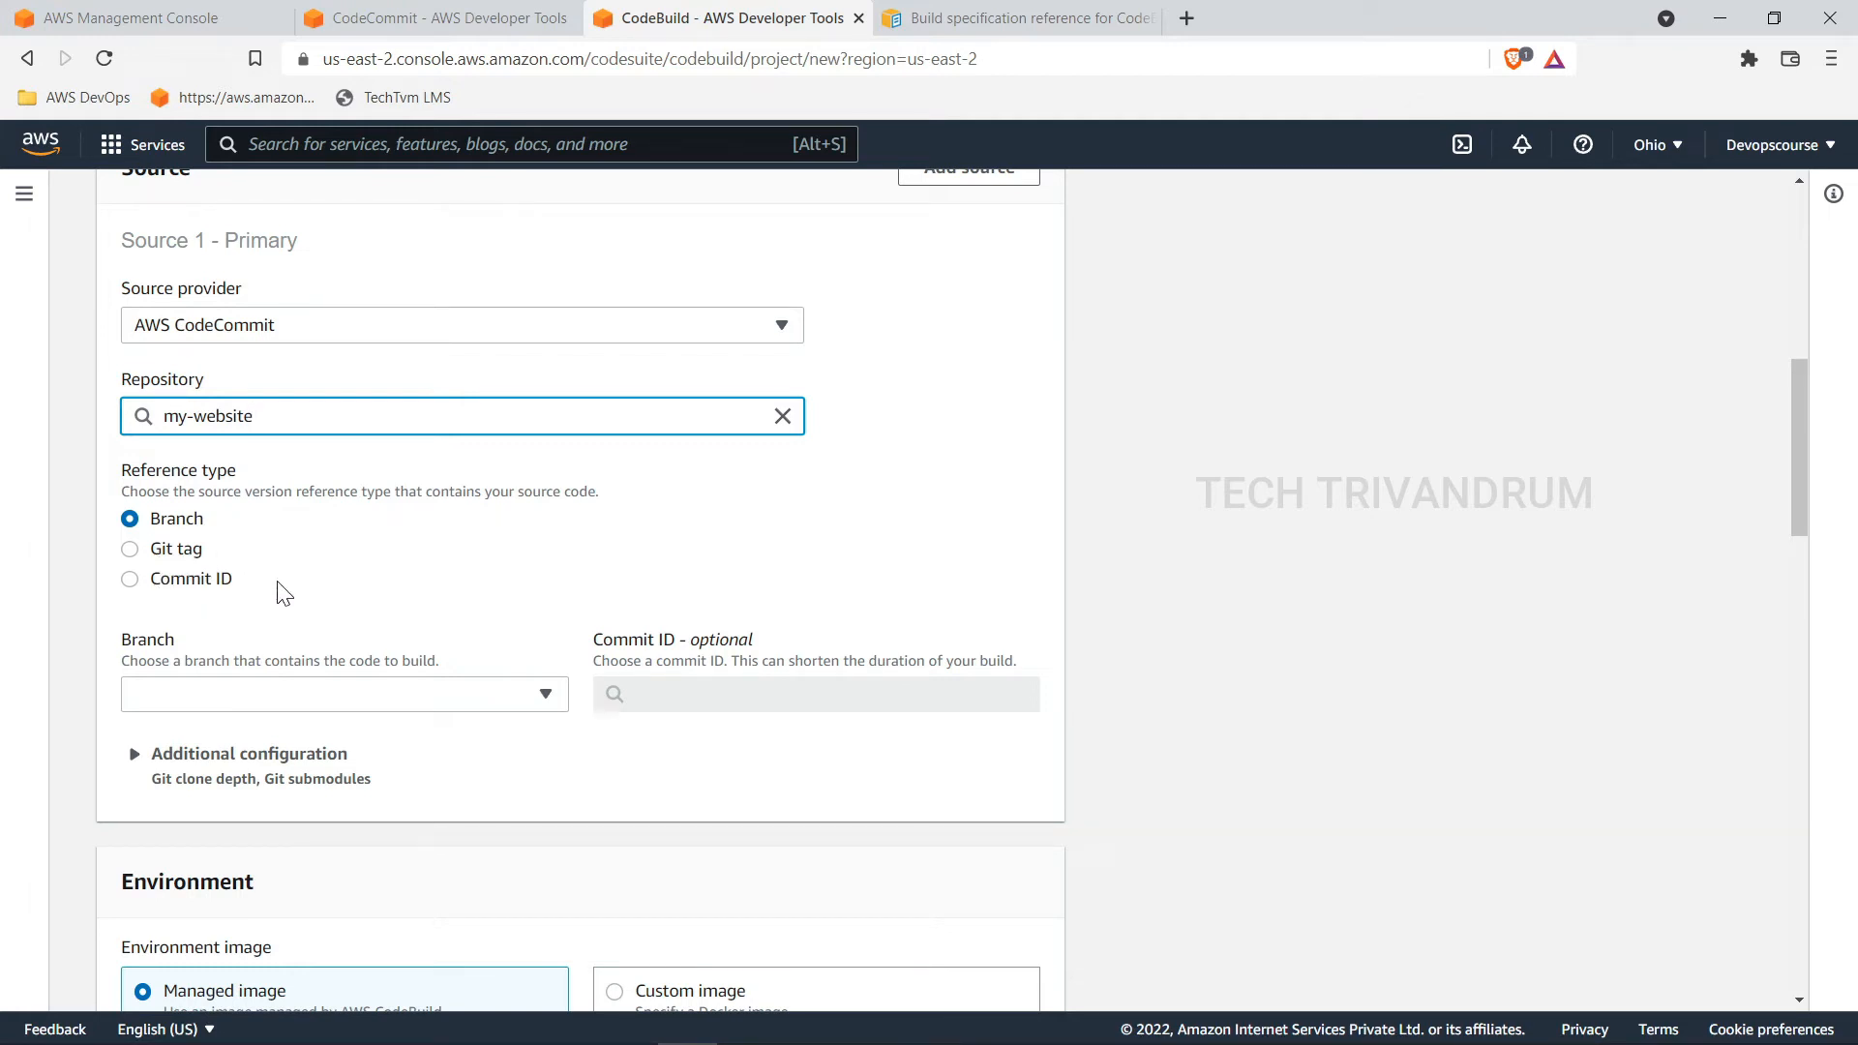
{"action": "left_click", "coordinate": [374, 693]}
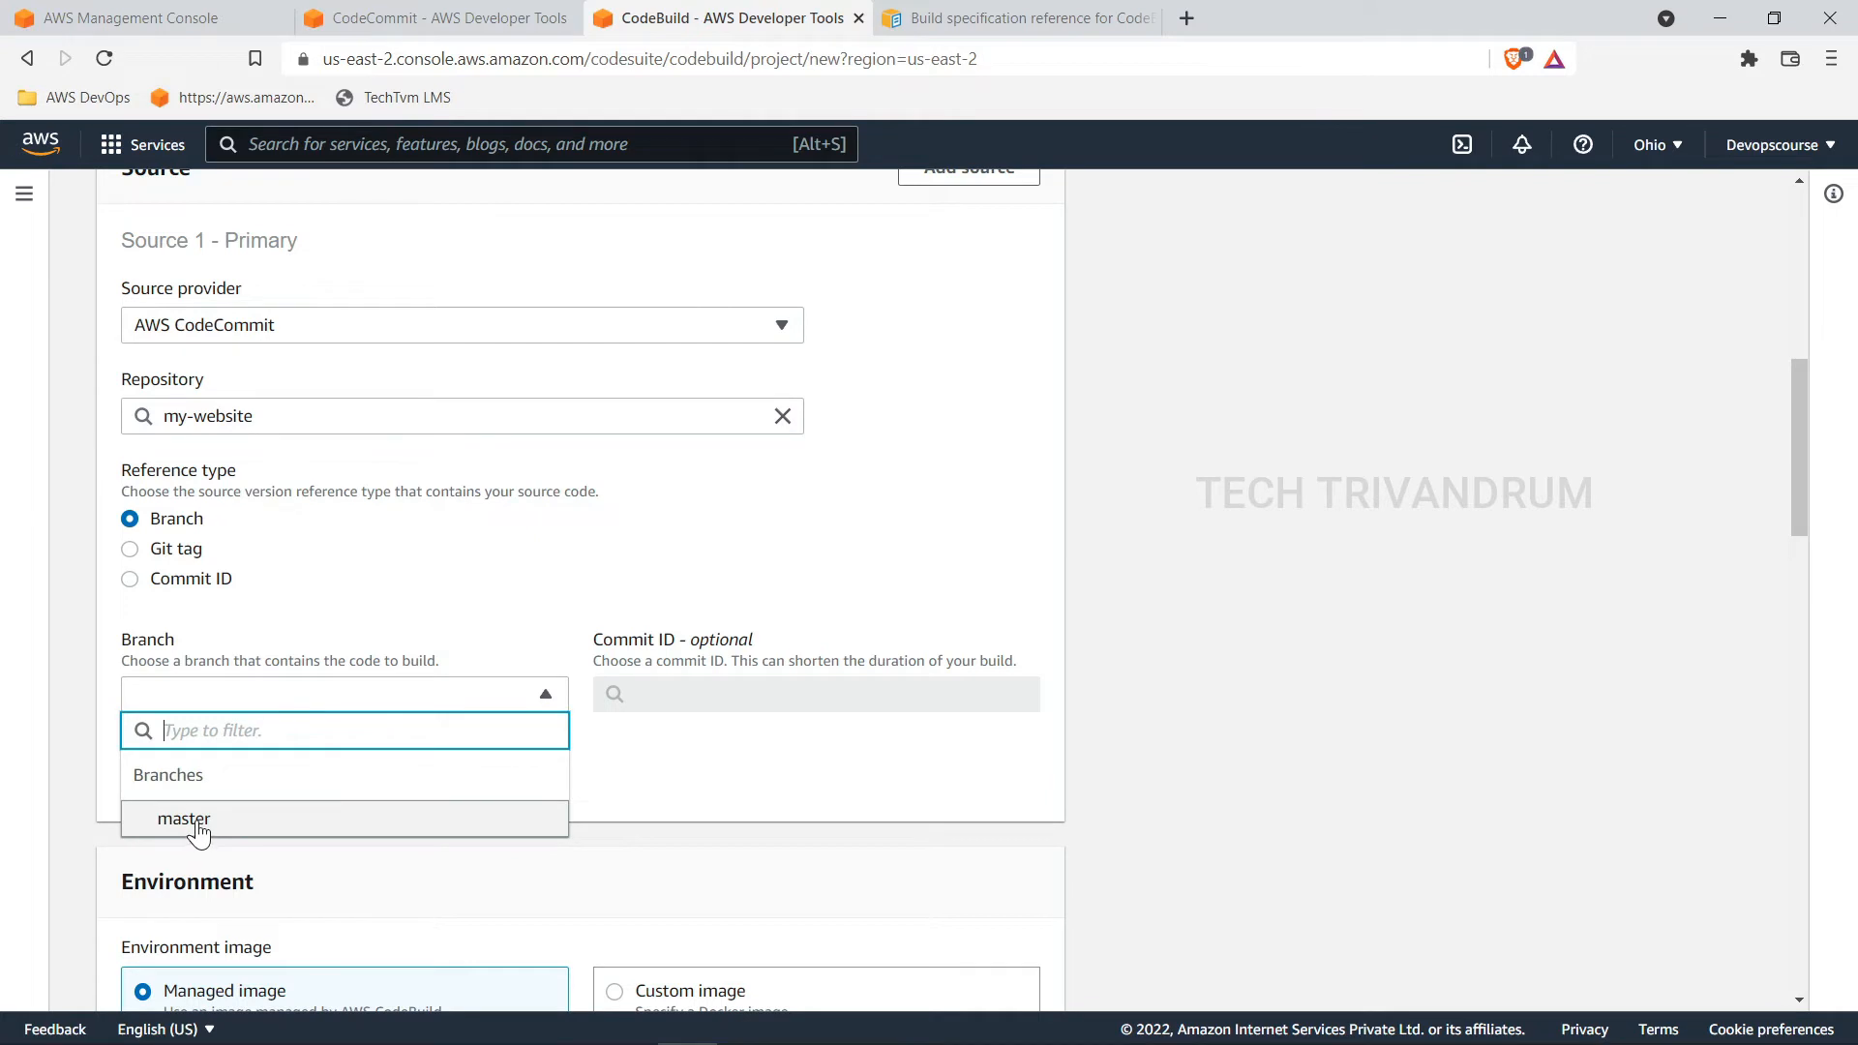
{"action": "left_click", "coordinate": [340, 834]}
Step: Switch the source reference type to Commit ID and review the my-website commit history in CodeCommit
{"action": "left_click", "coordinate": [130, 579]}
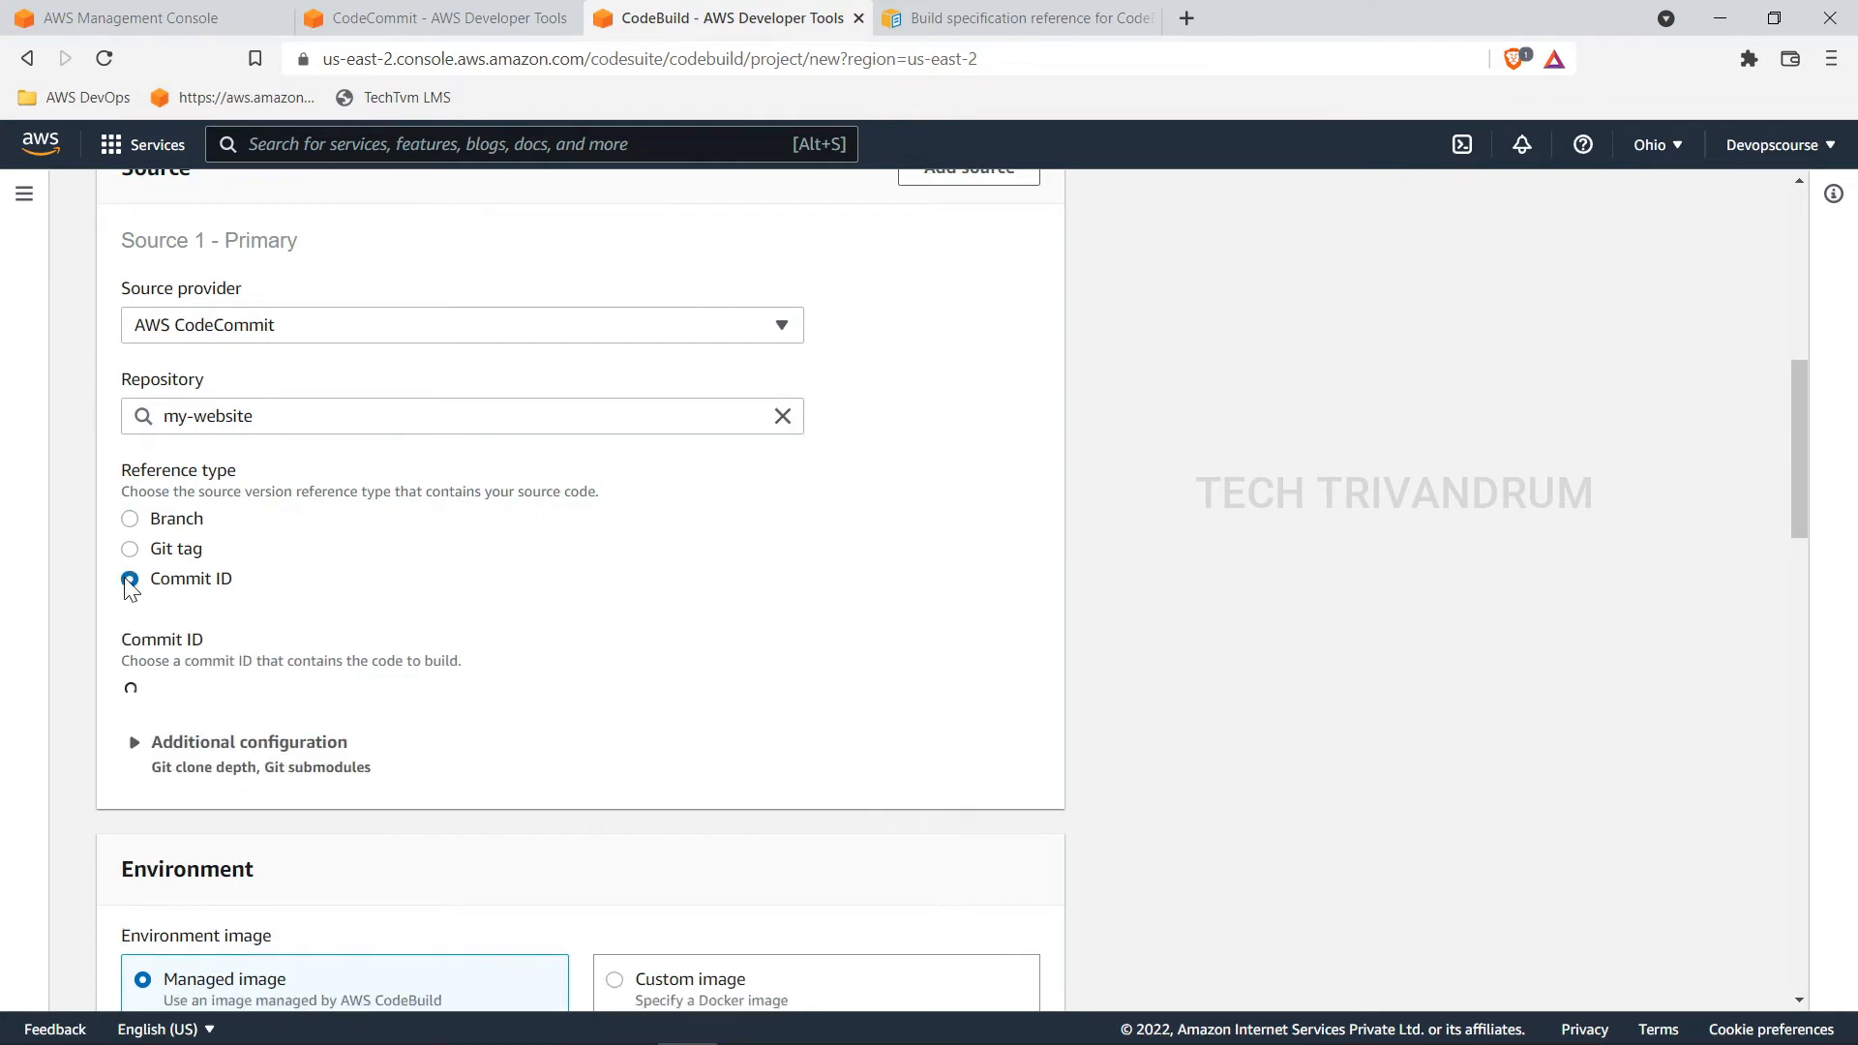
{"action": "left_click", "coordinate": [508, 21]}
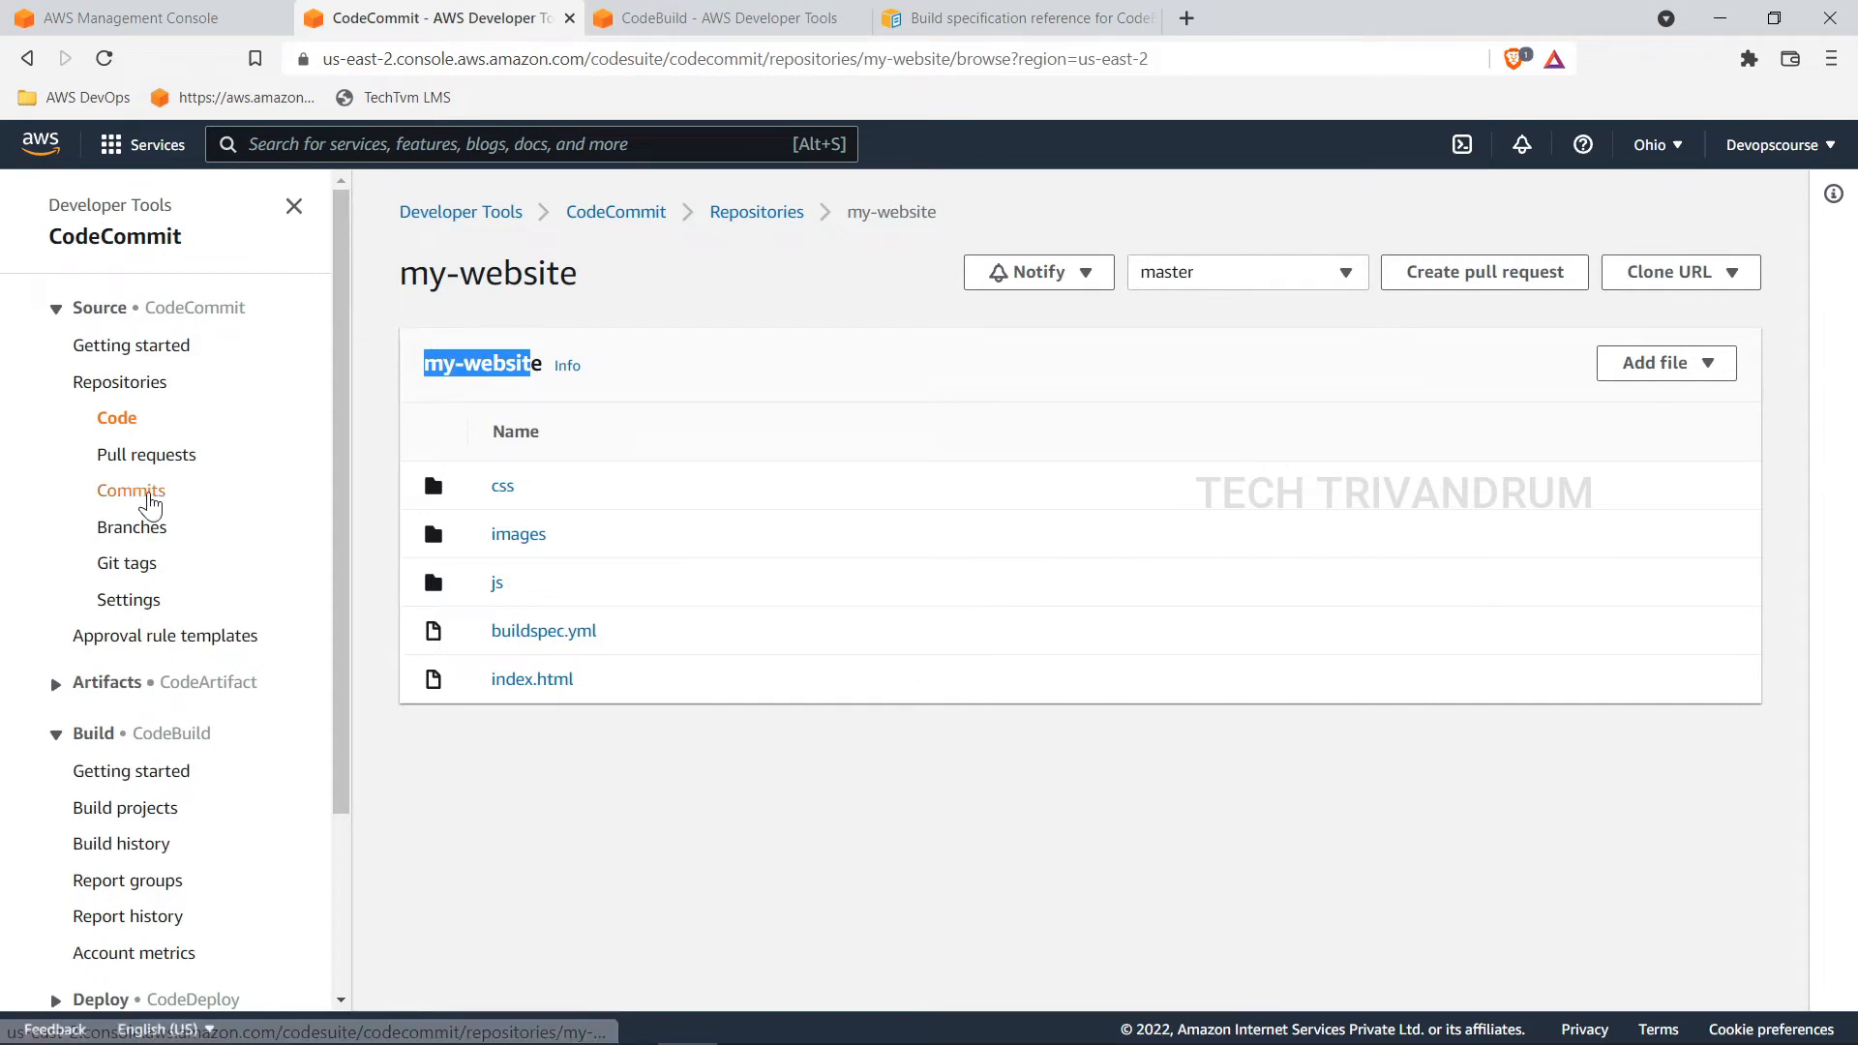
{"action": "left_click", "coordinate": [150, 498]}
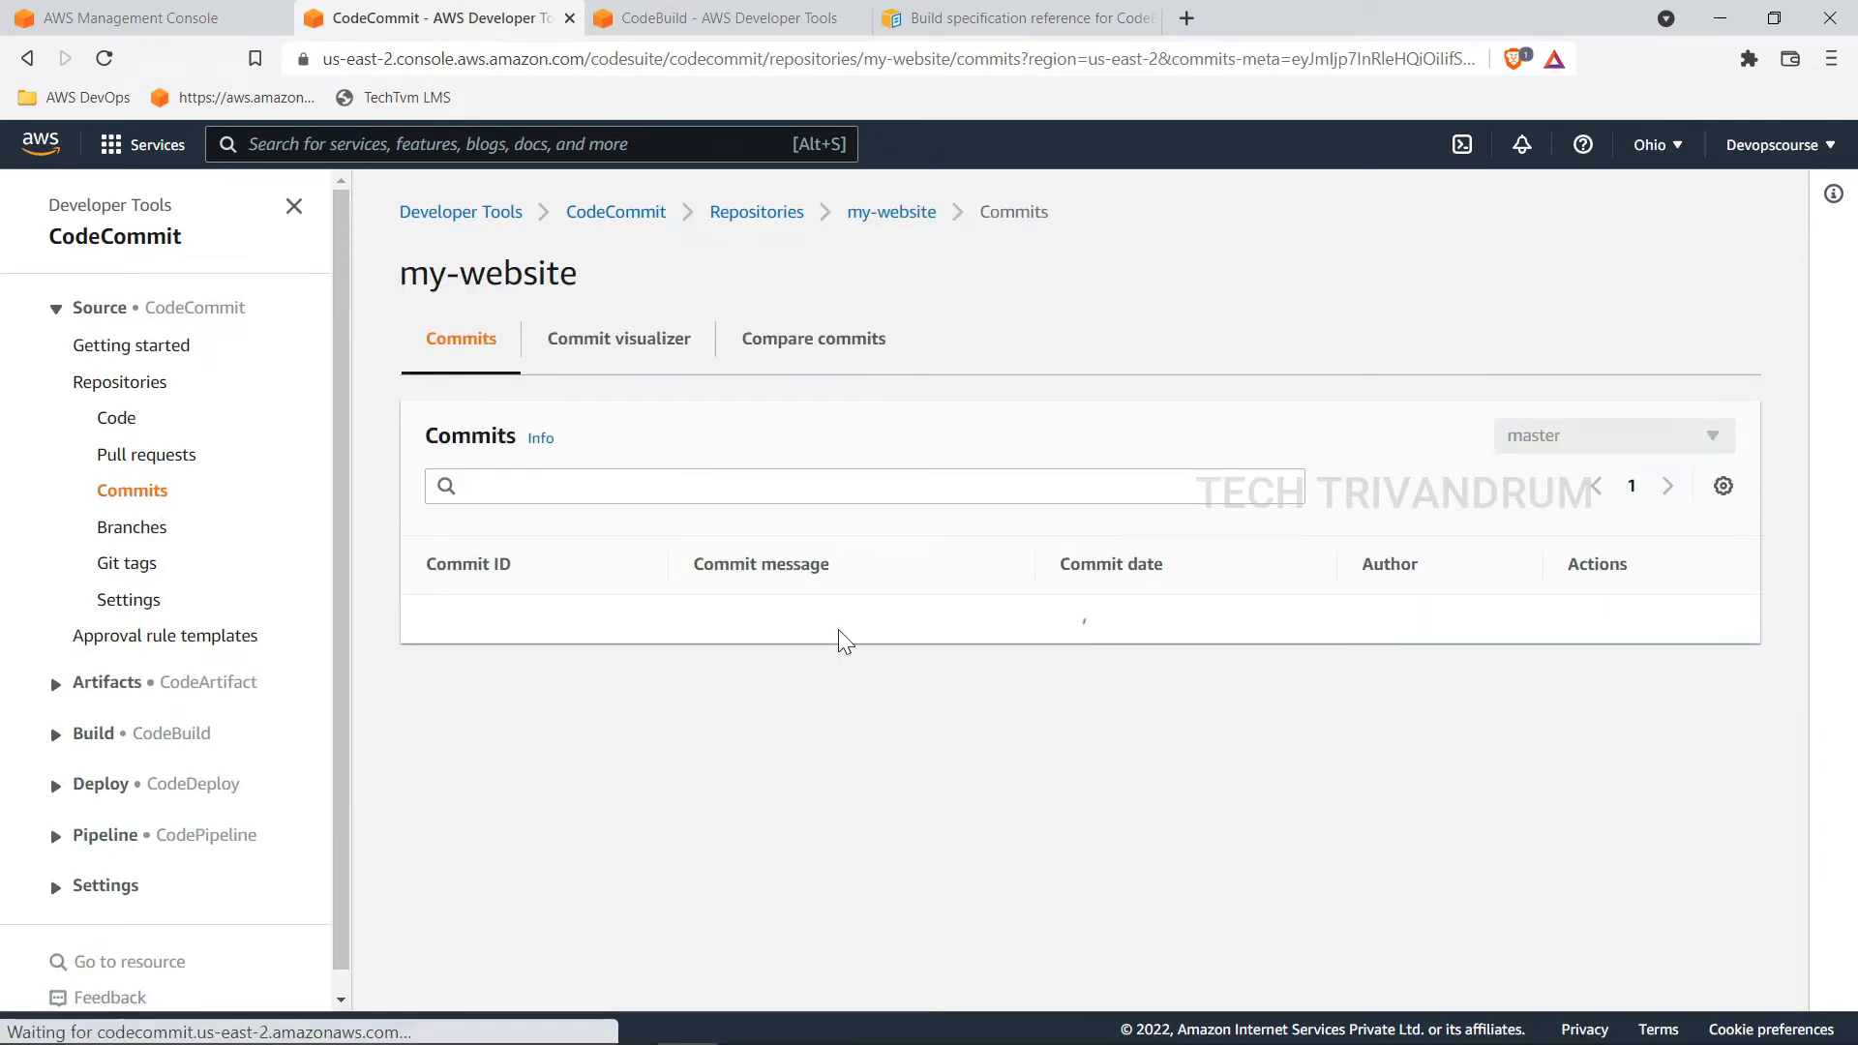
{"action": "scroll", "coordinate": [688, 651], "scroll_direction": "down", "scroll_amount": 8}
{"action": "scroll", "coordinate": [542, 639], "scroll_direction": "up", "scroll_amount": 5}
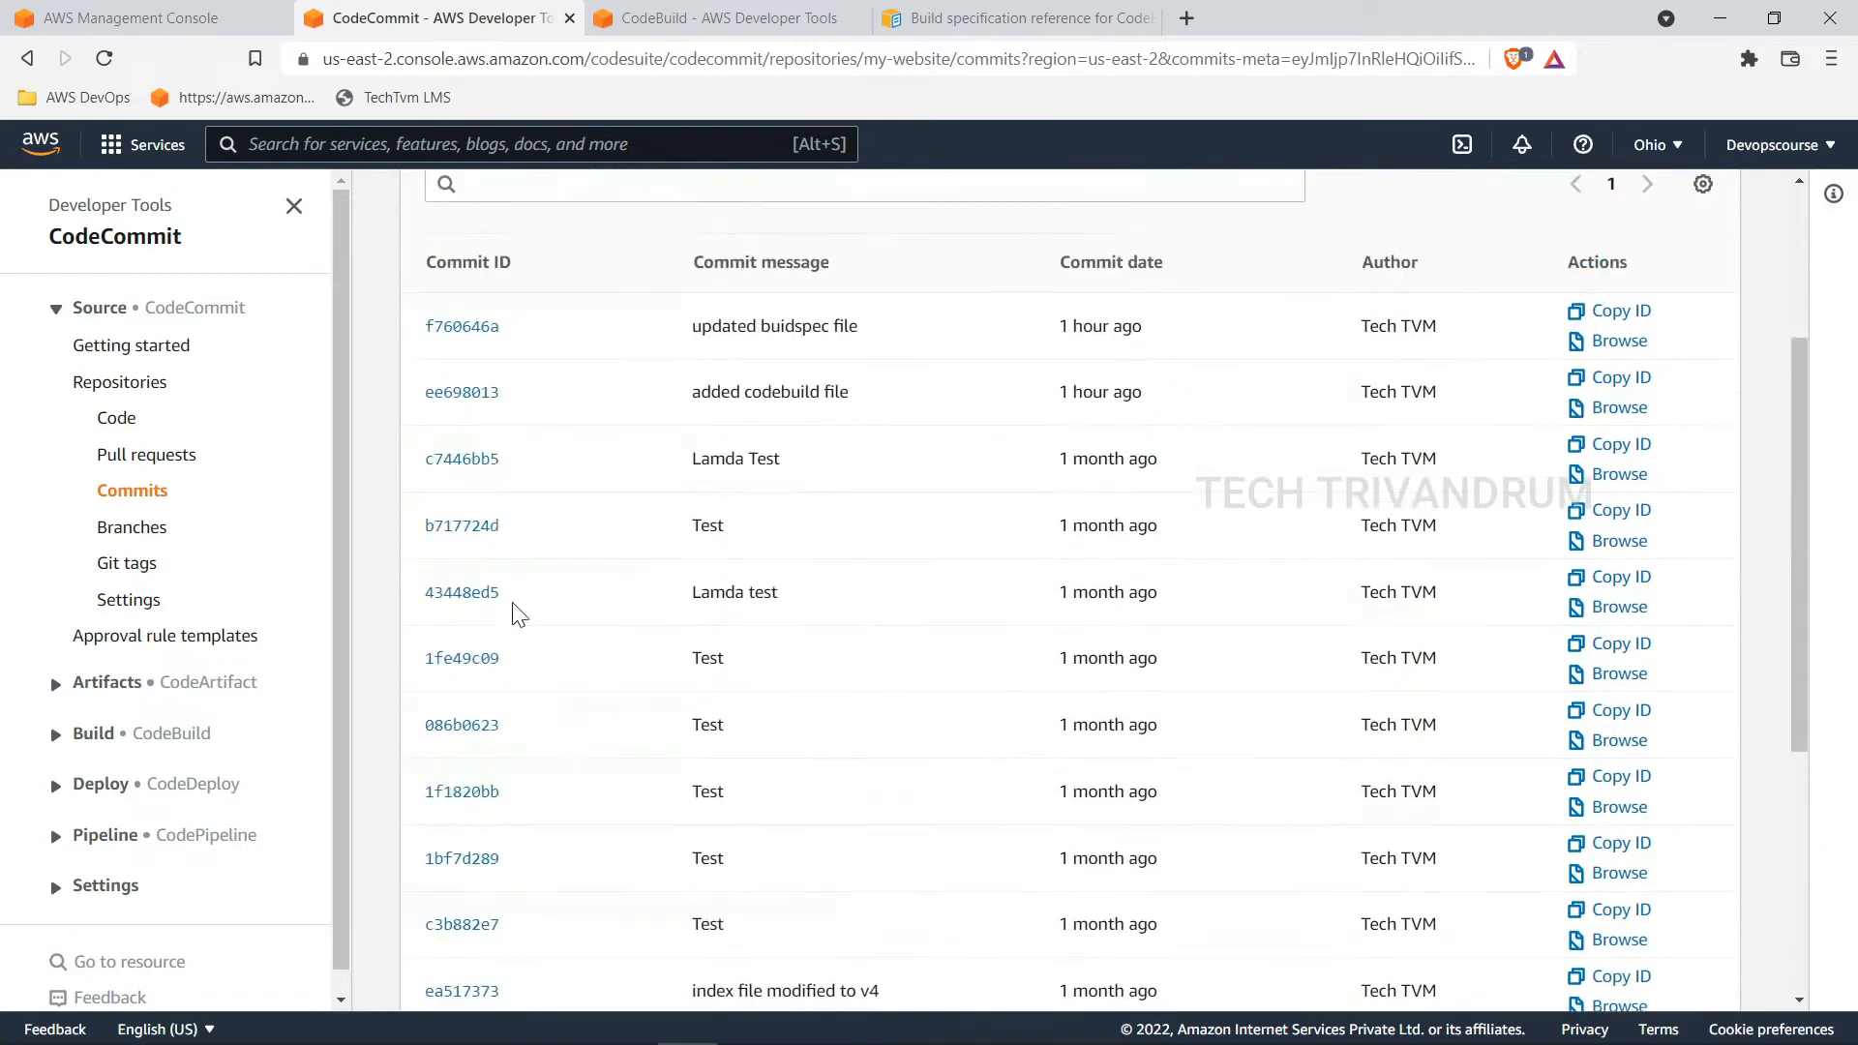
{"action": "scroll", "coordinate": [520, 616], "scroll_direction": "up", "scroll_amount": 3}
Step: Return to the build project form and browse the selectable commit IDs without choosing one
{"action": "left_click", "coordinate": [721, 19]}
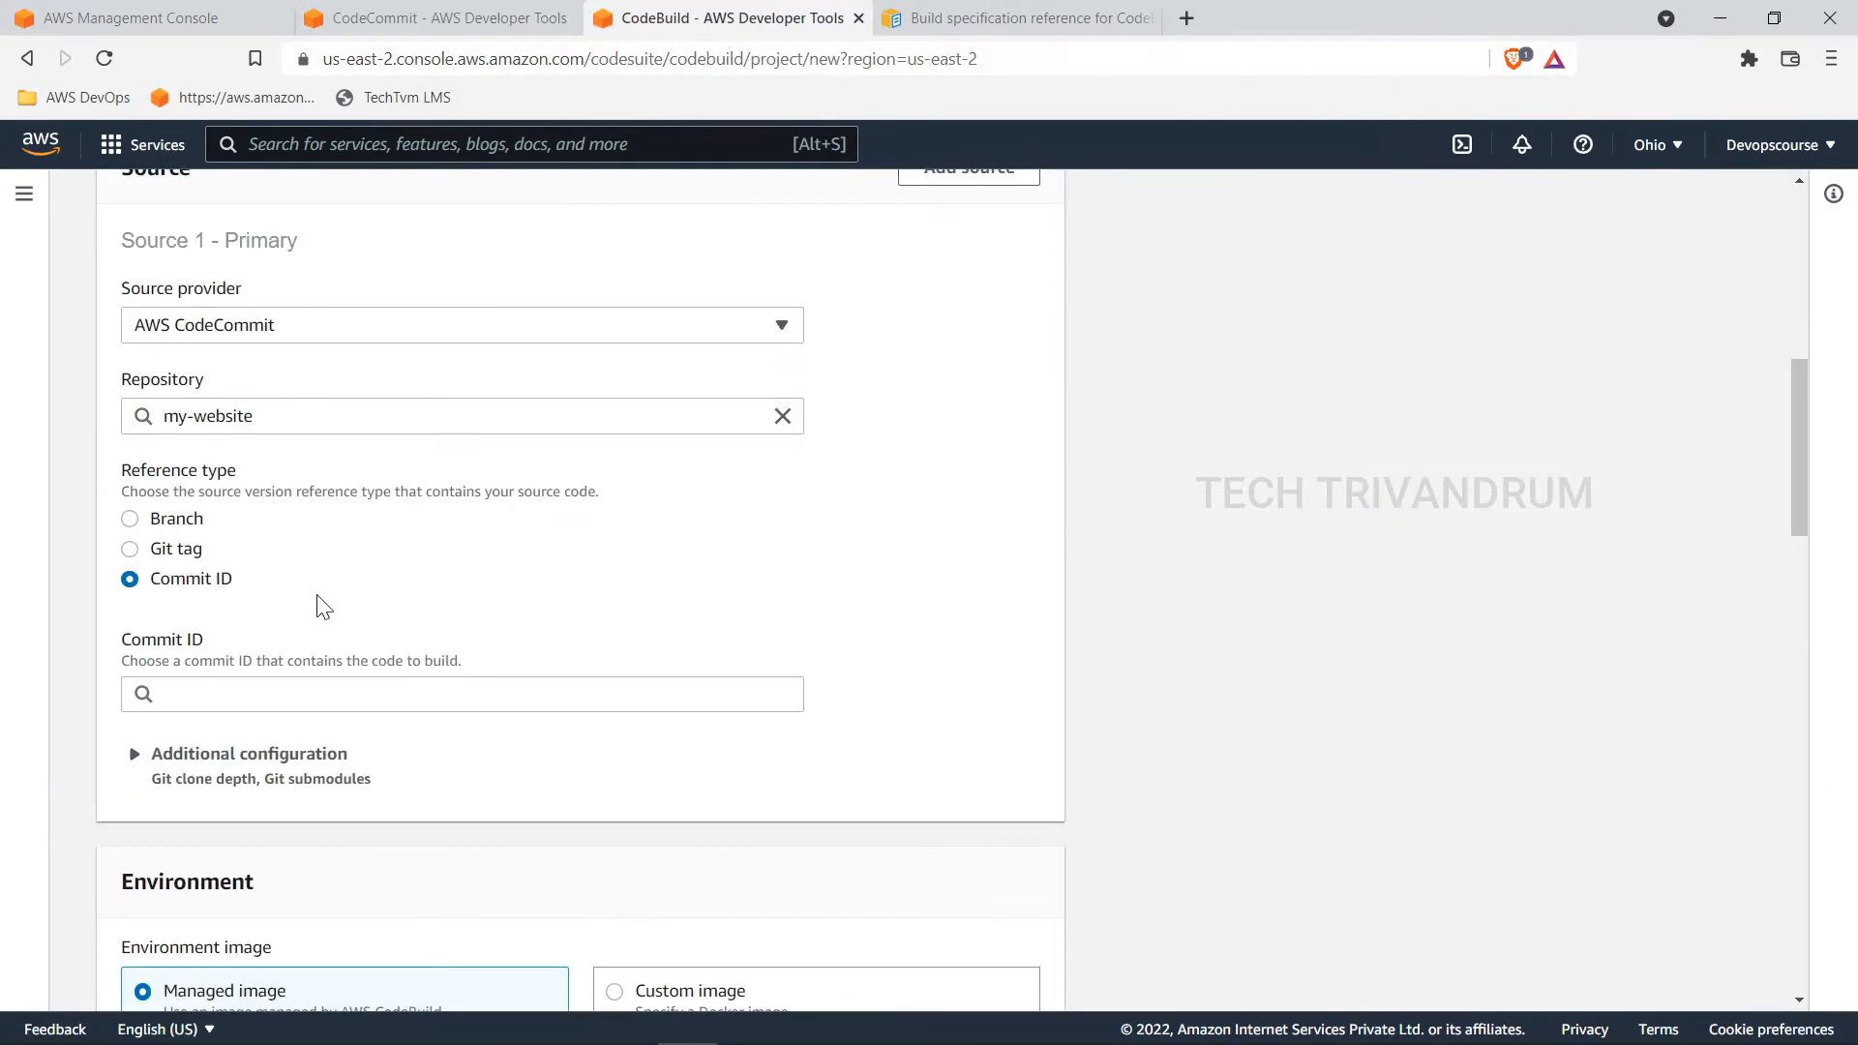
{"action": "left_click", "coordinate": [396, 695]}
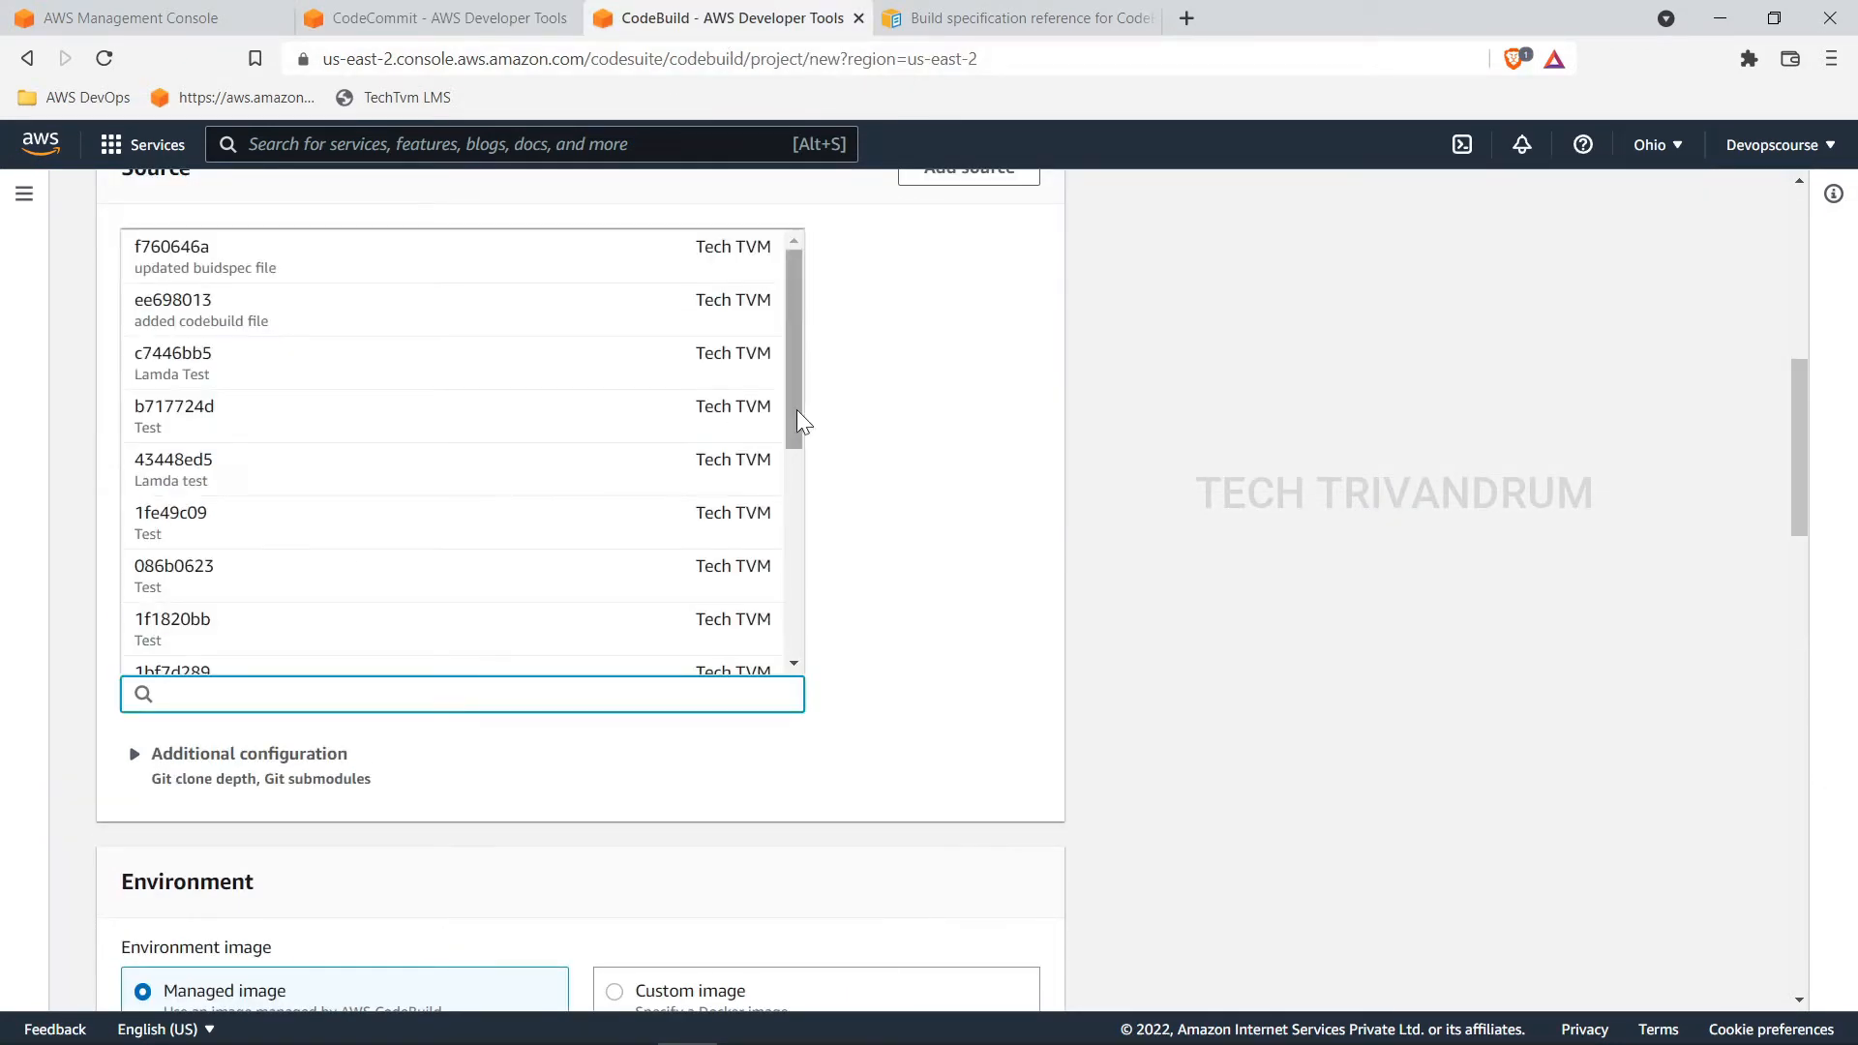
{"action": "left_click_drag", "start_coordinate": [795, 429], "coordinate": [818, 319]}
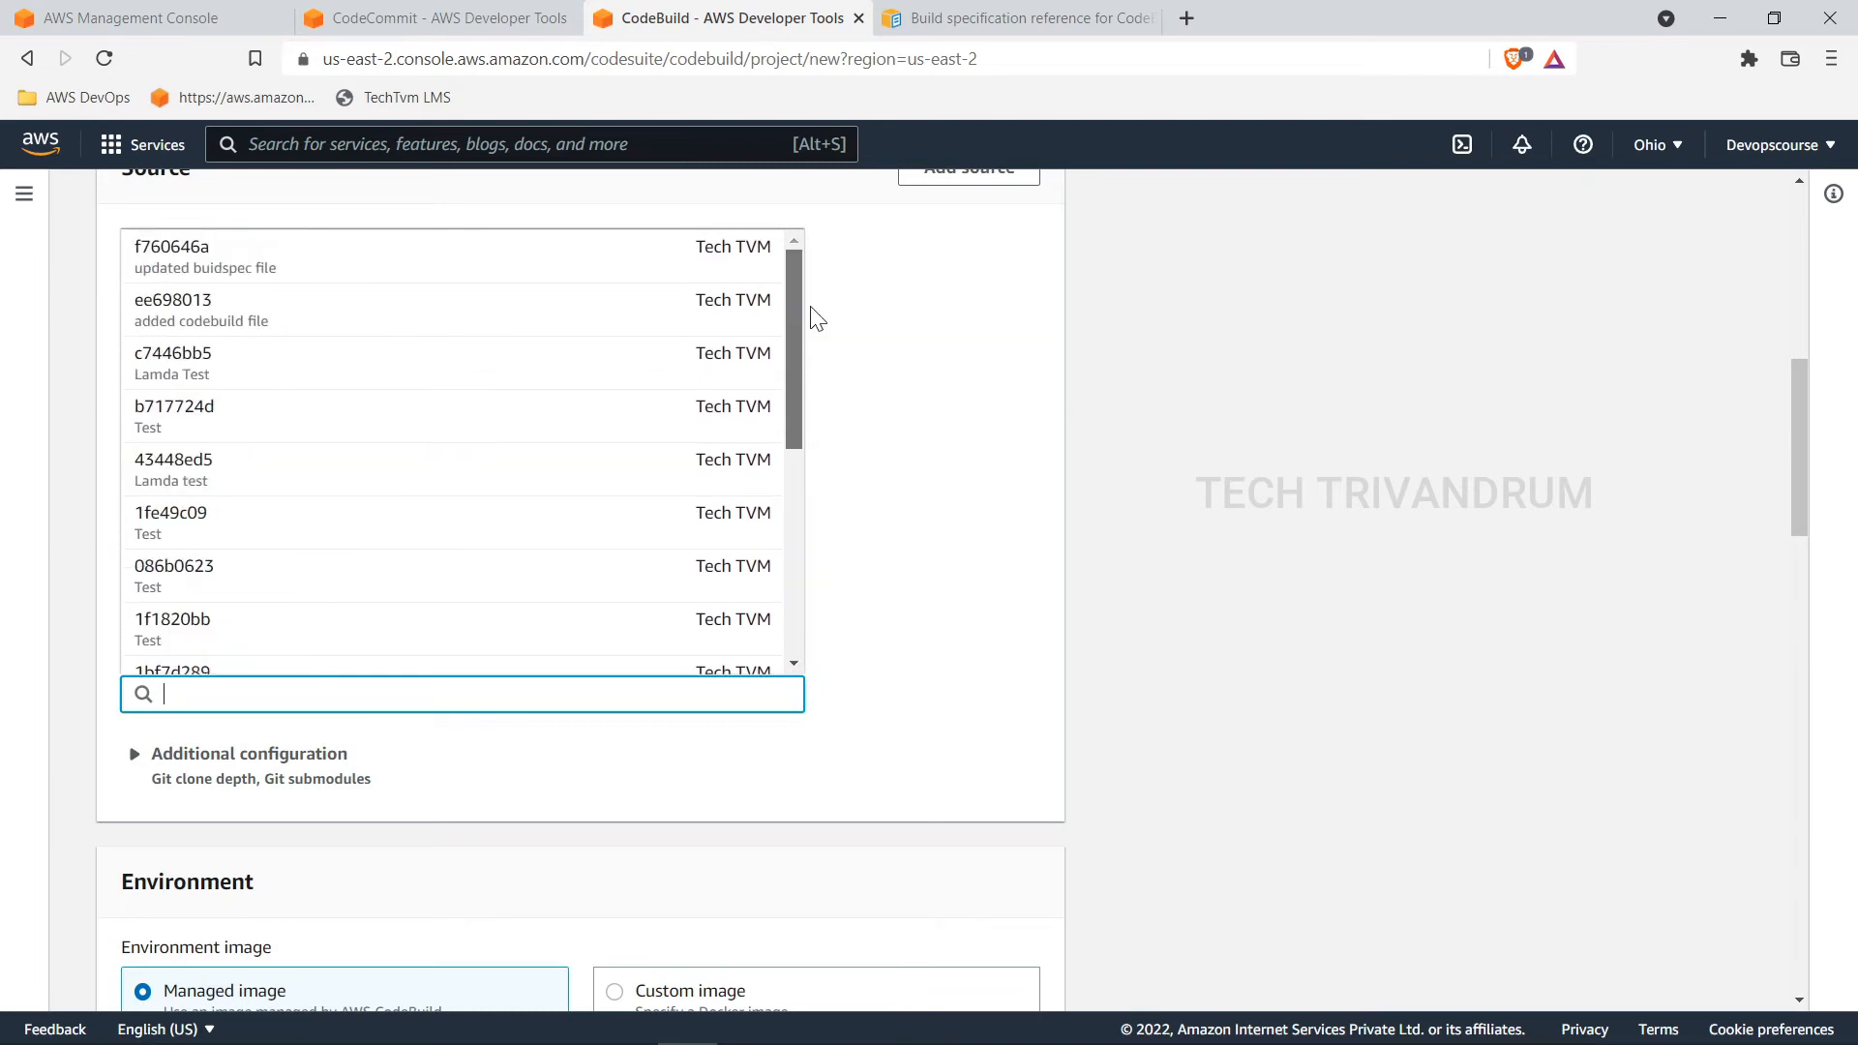
{"action": "left_click", "coordinate": [951, 500]}
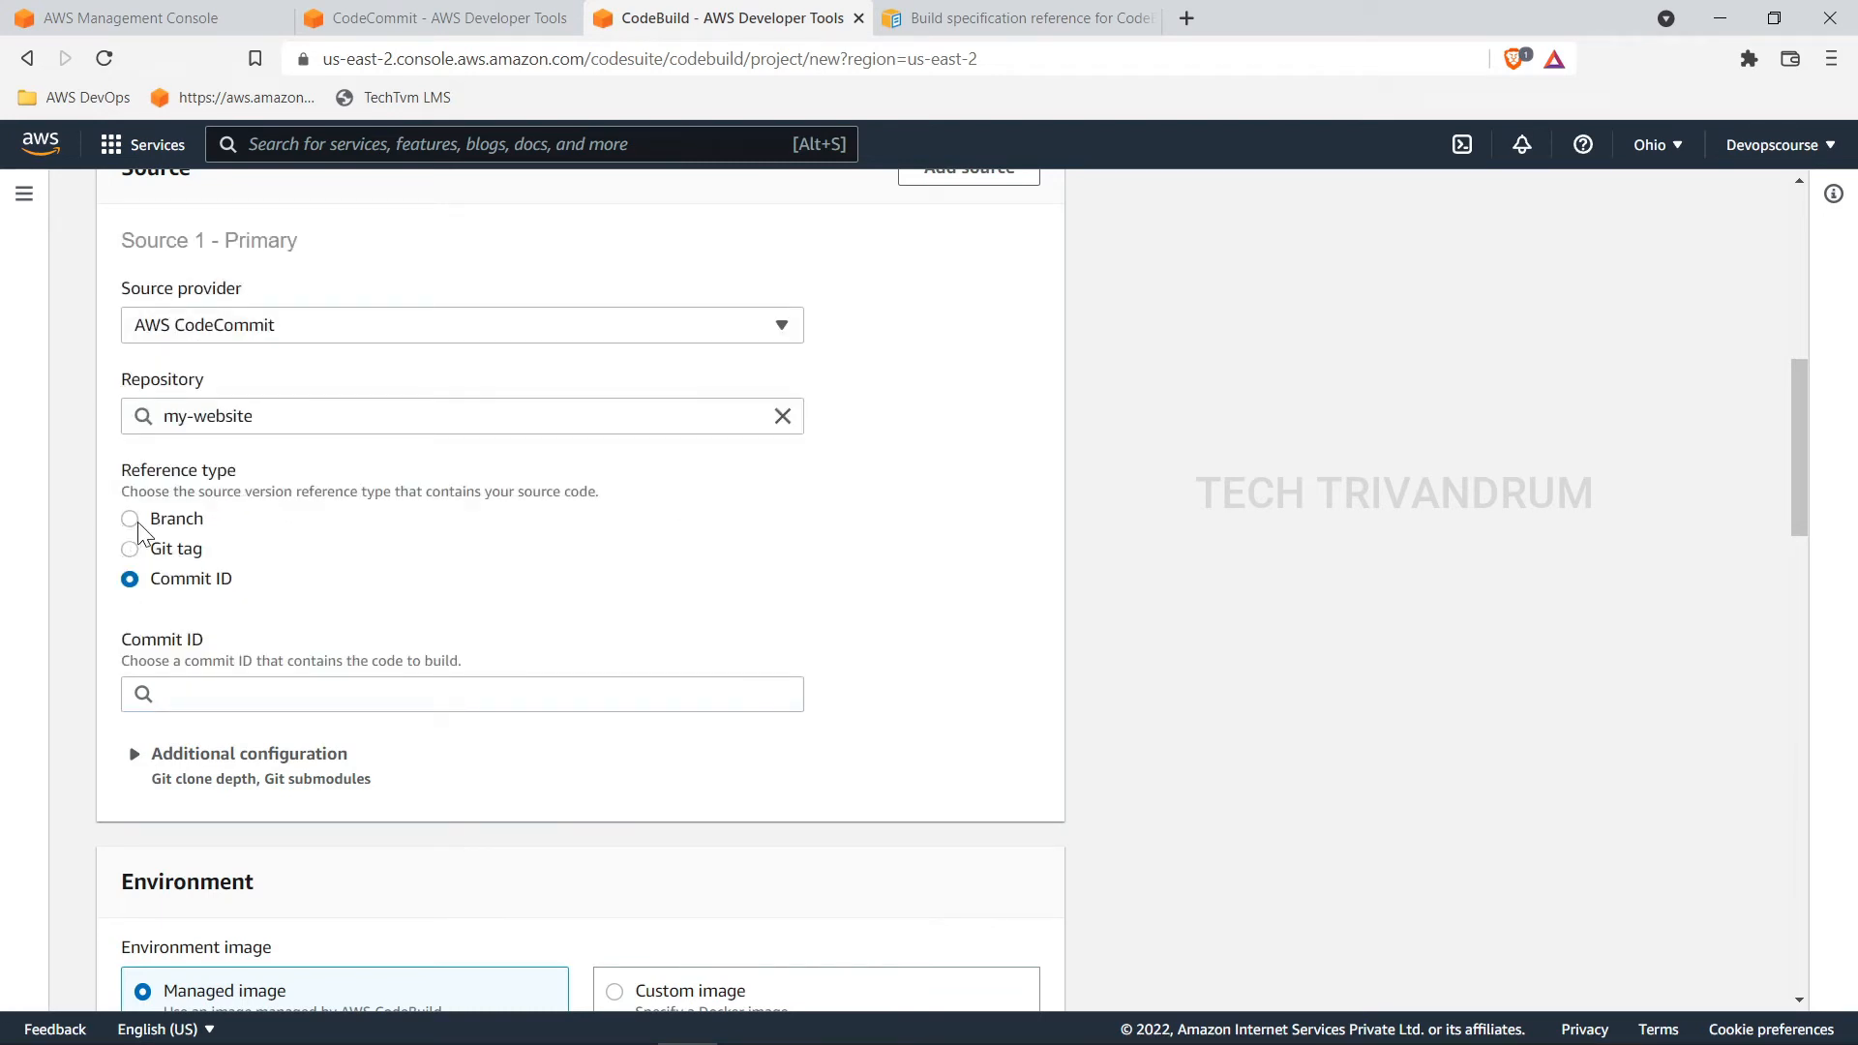
Step: Set the source reference type to Branch and choose the master branch for the build
{"action": "left_click", "coordinate": [135, 523]}
{"action": "left_click", "coordinate": [419, 695]}
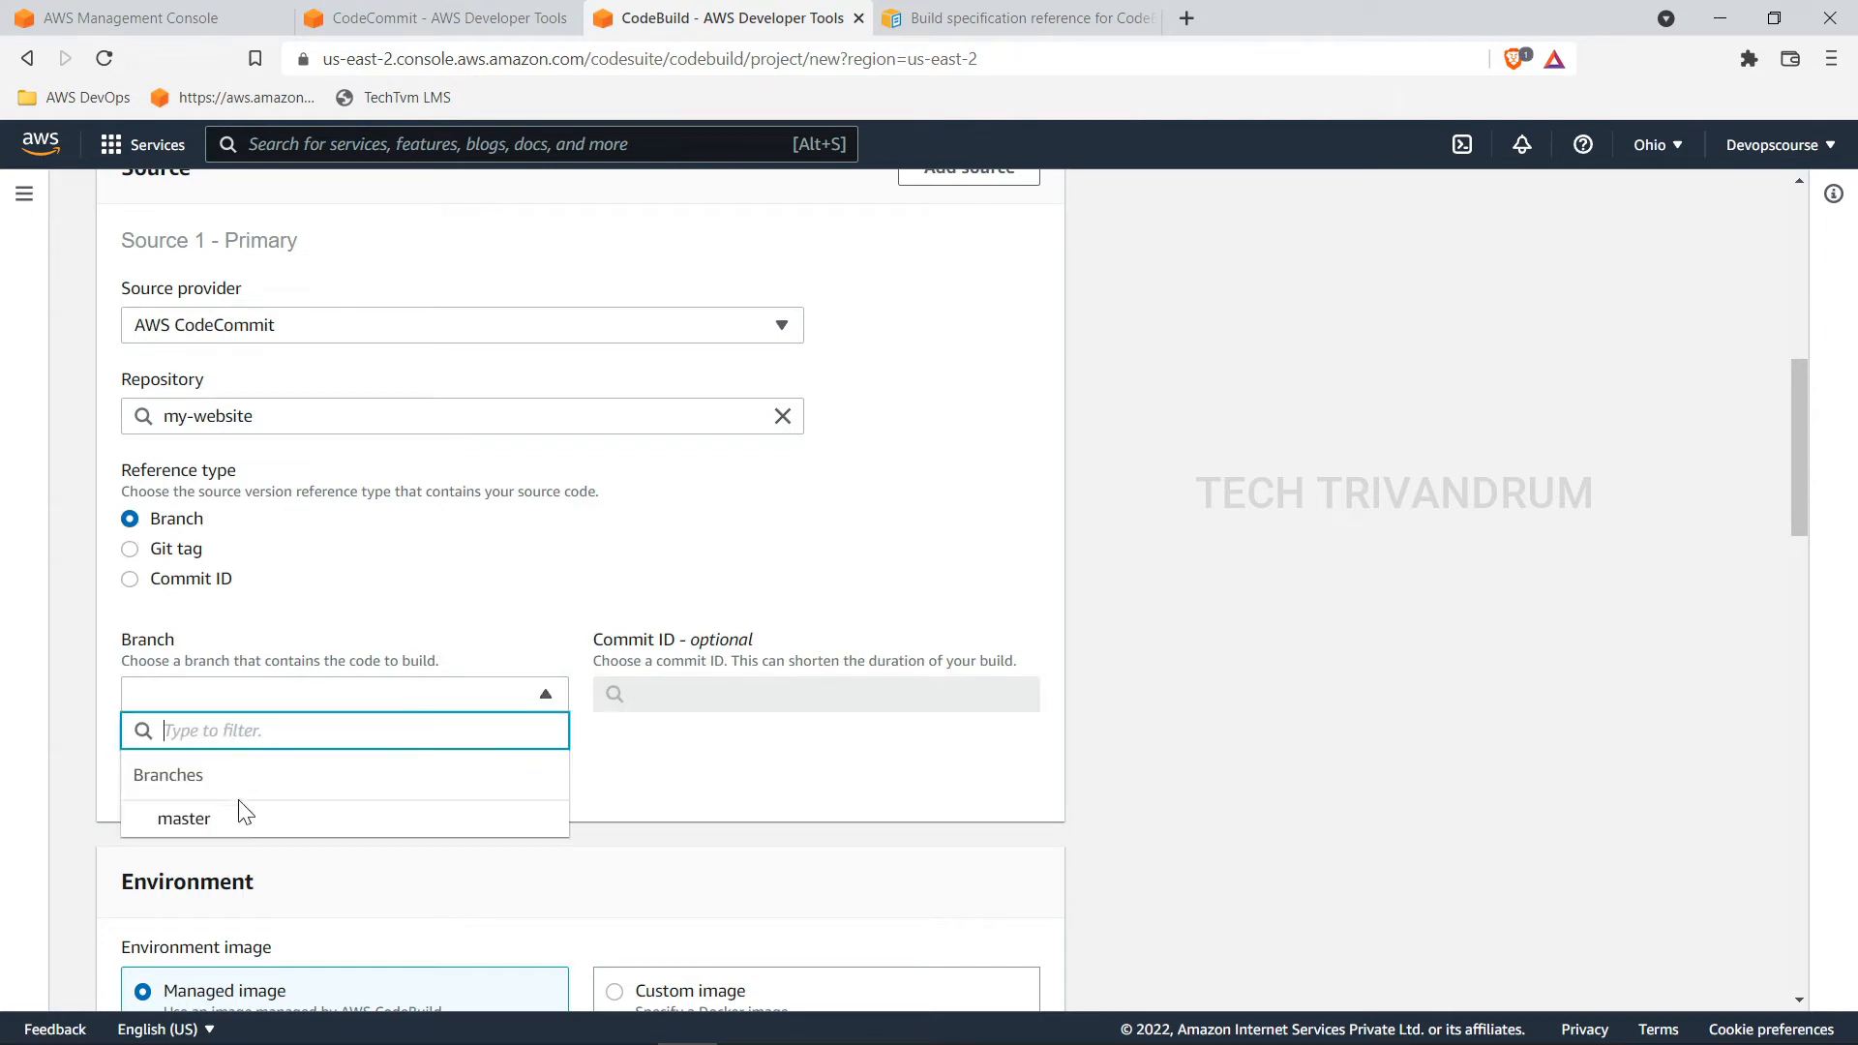
{"action": "left_click", "coordinate": [184, 819]}
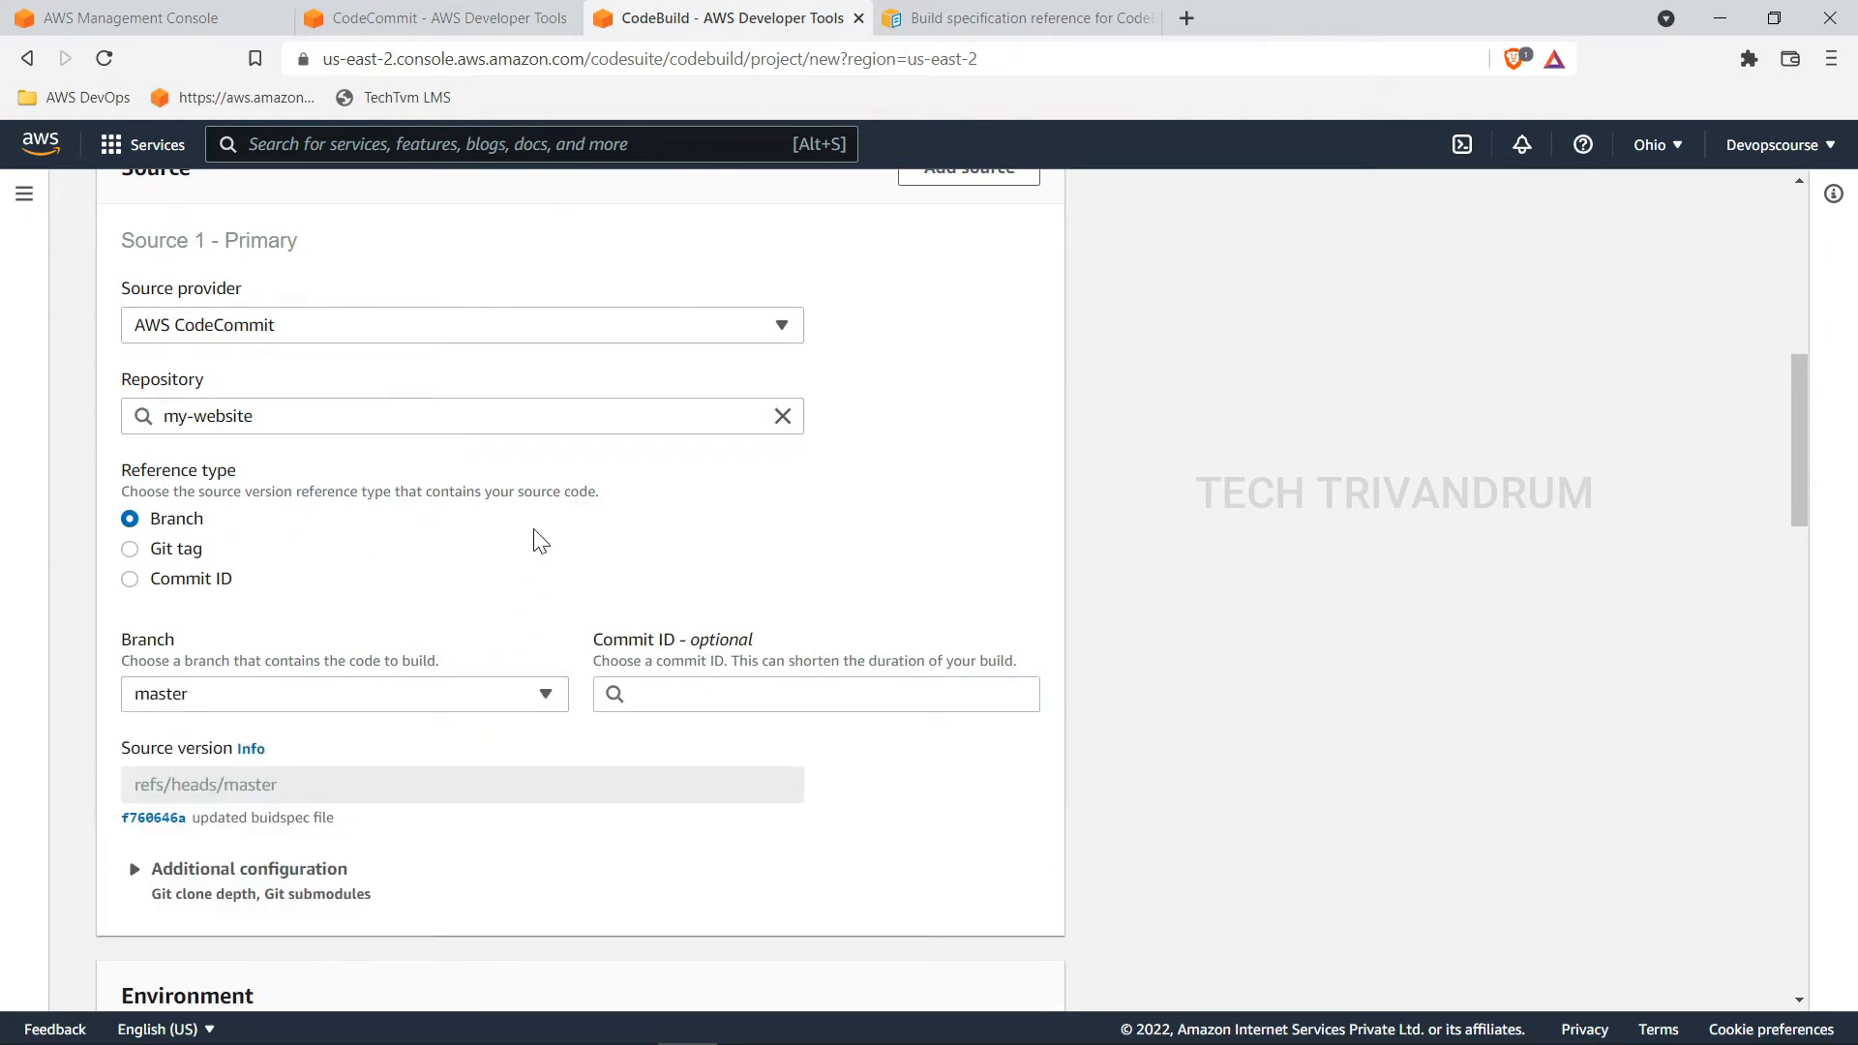
Step: Review the optional commit IDs for the master branch and the source's additional Git clone depth and submodule settings
{"action": "scroll", "coordinate": [540, 542], "scroll_direction": "down", "scroll_amount": 3}
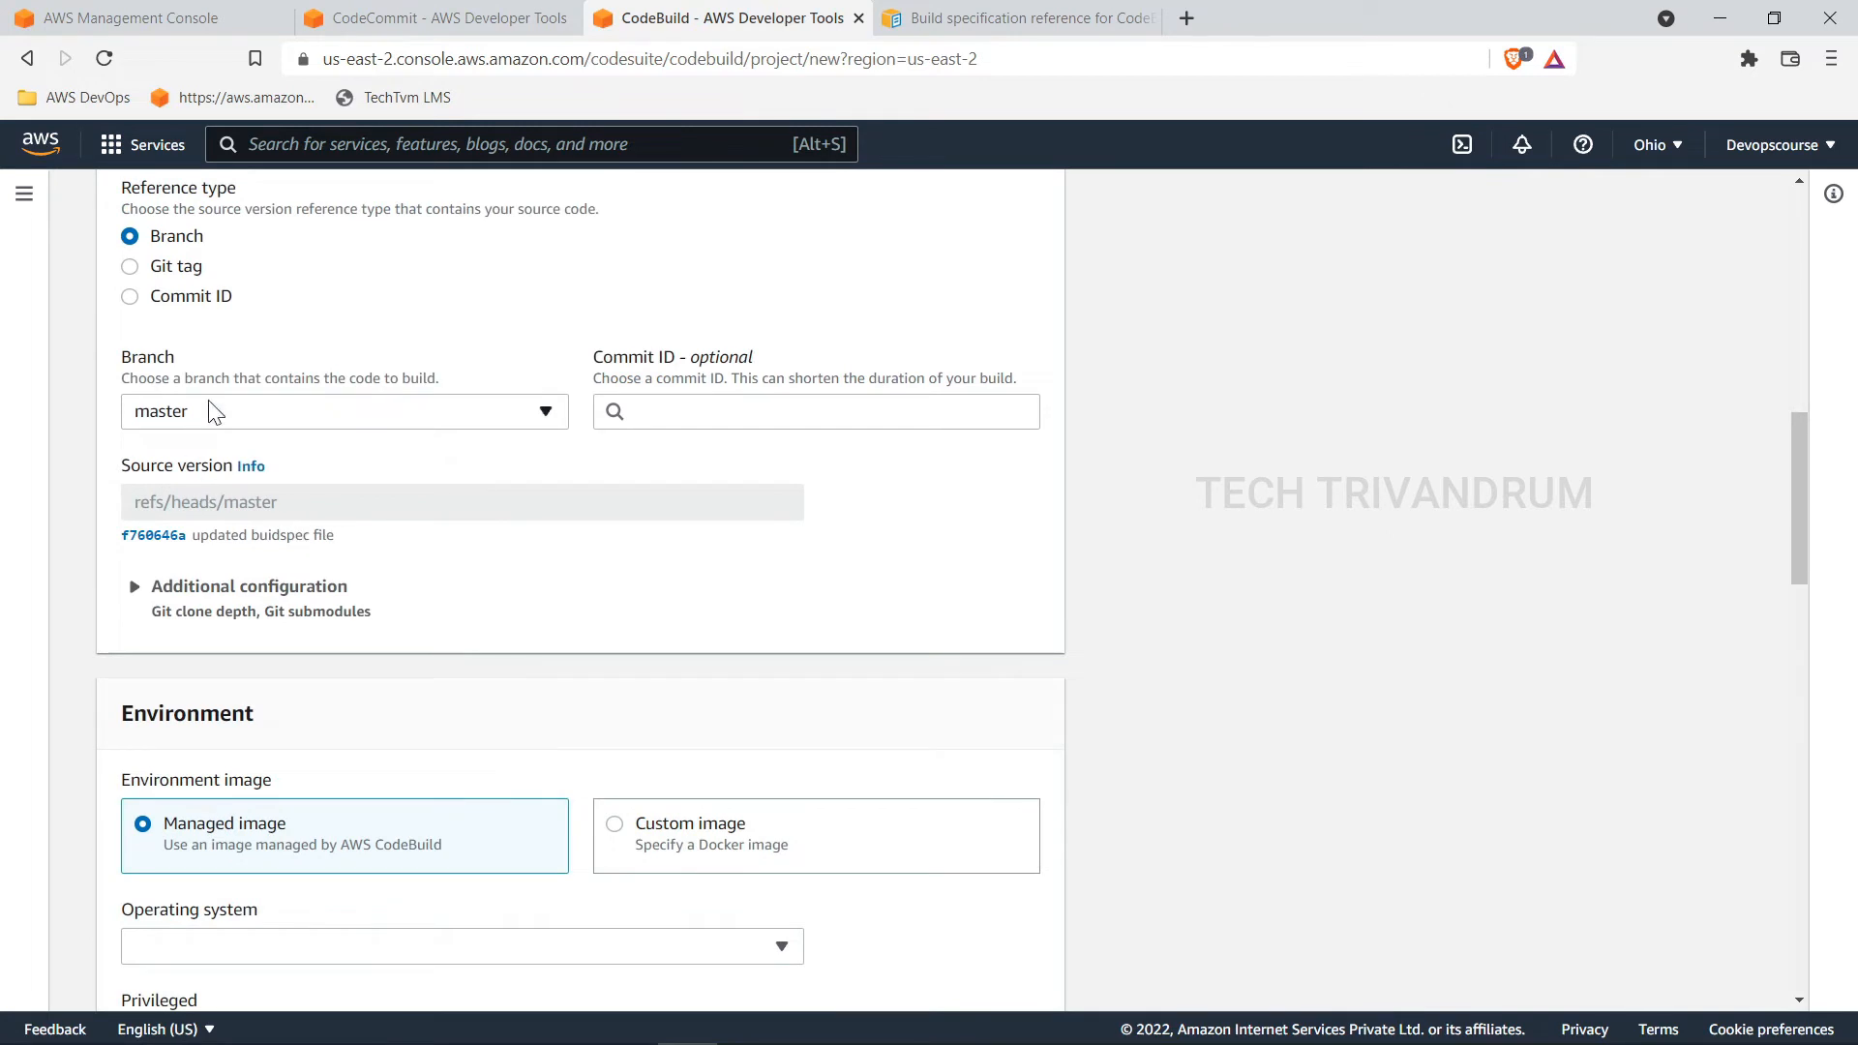
{"action": "left_click", "coordinate": [794, 411]}
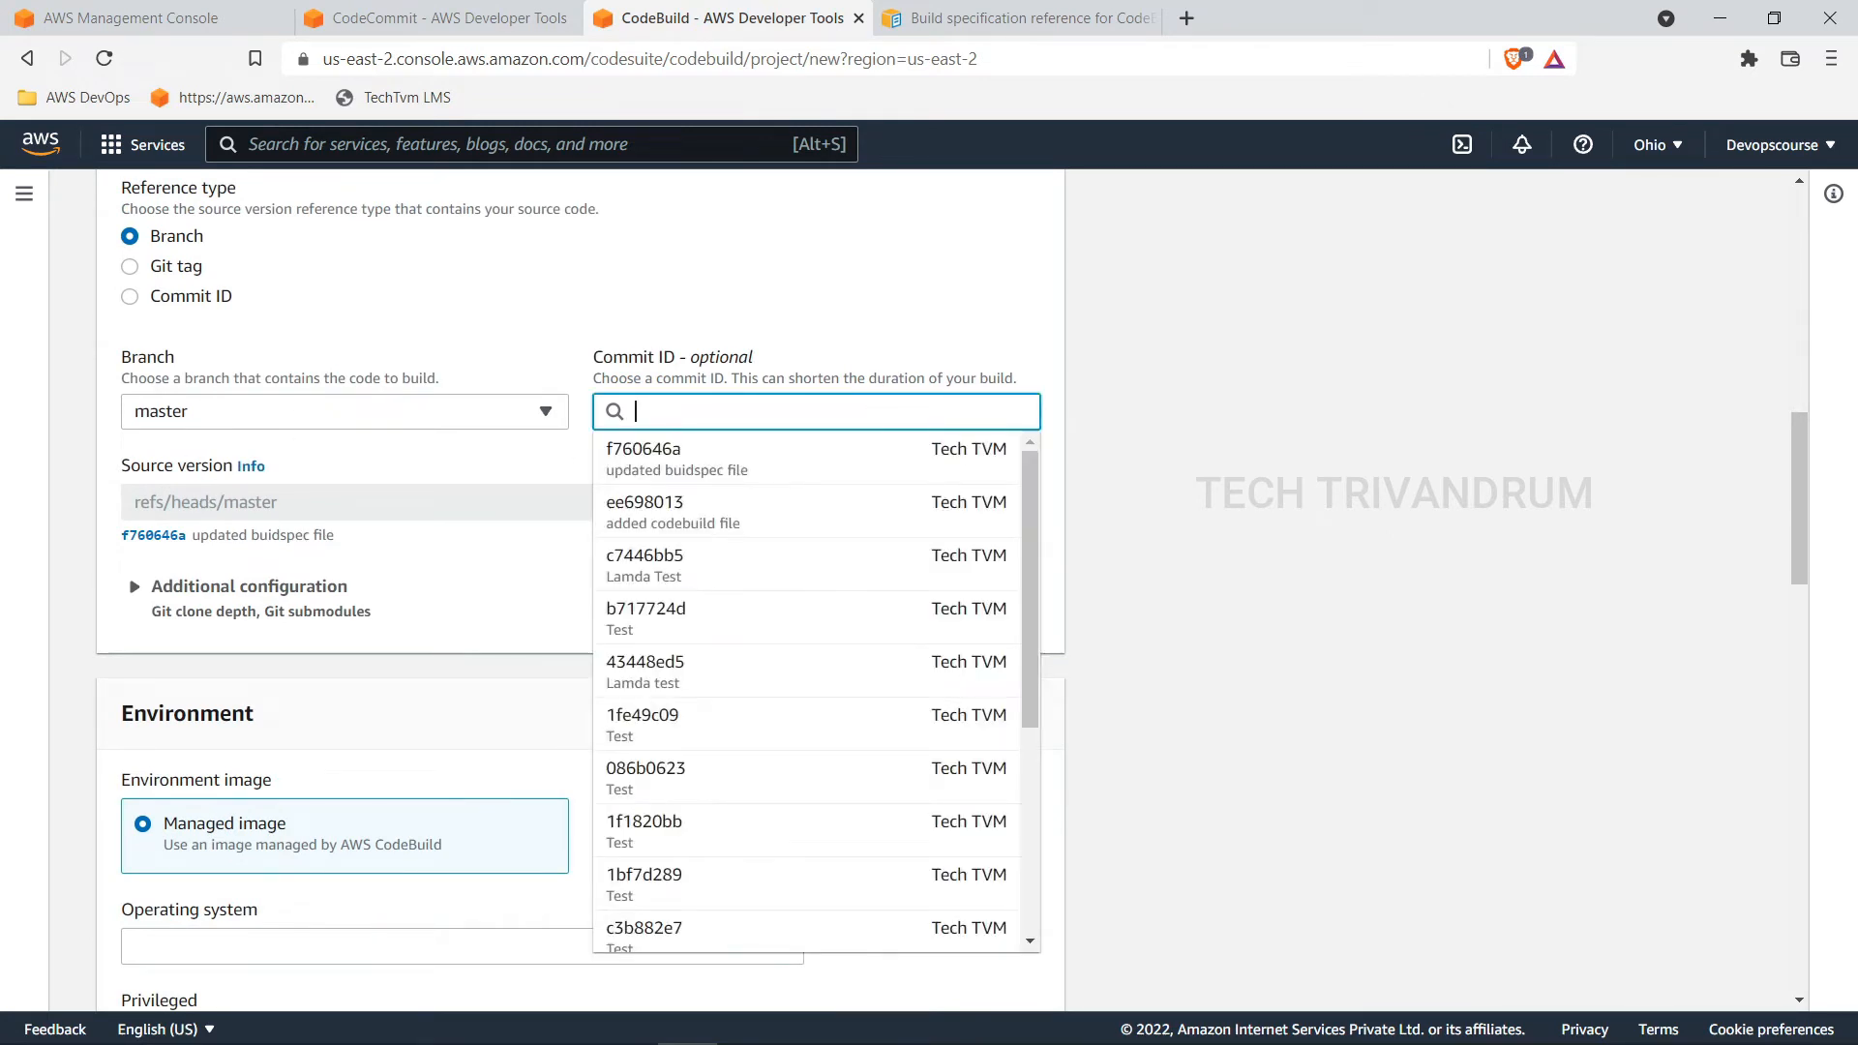
{"action": "left_click", "coordinate": [560, 448]}
{"action": "left_click", "coordinate": [664, 585]}
{"action": "scroll", "coordinate": [668, 583], "scroll_direction": "down", "scroll_amount": 3}
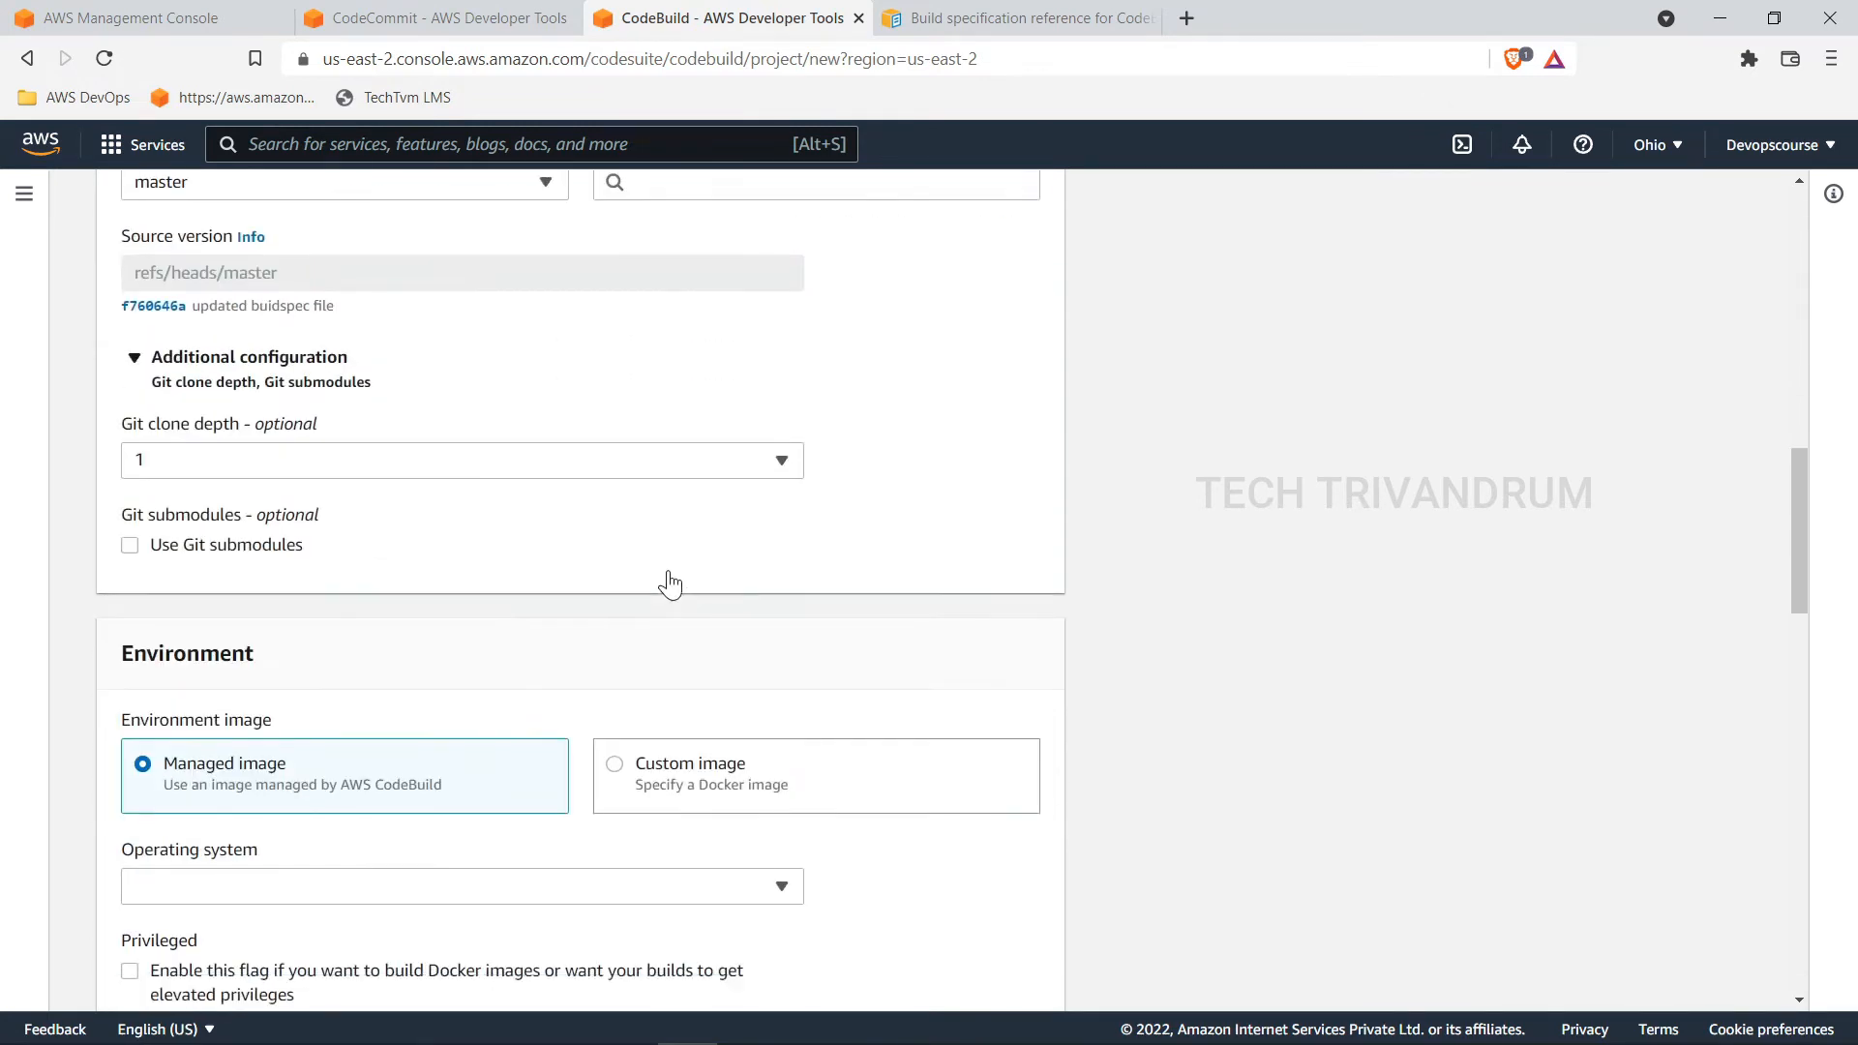
{"action": "scroll", "coordinate": [522, 581], "scroll_direction": "up", "scroll_amount": 3}
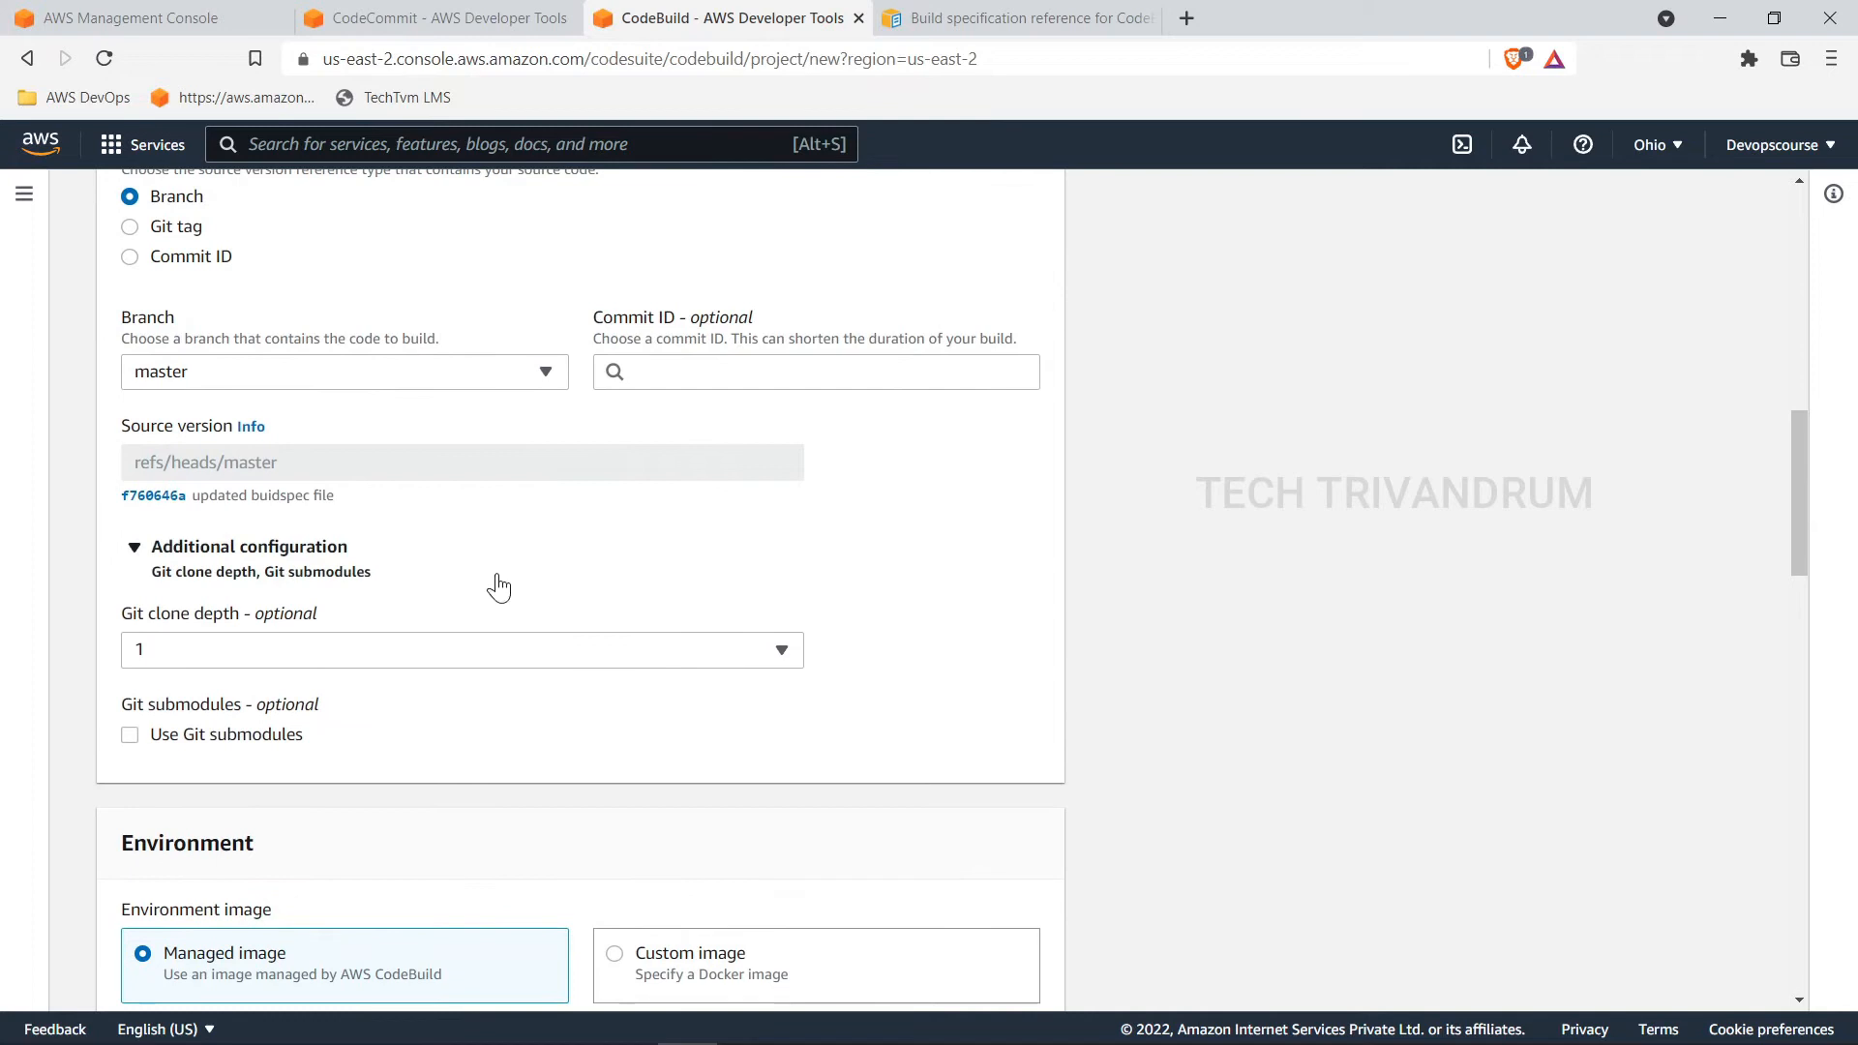
{"action": "left_click", "coordinate": [142, 561]}
{"action": "left_click", "coordinate": [142, 561]}
{"action": "left_click", "coordinate": [143, 561]}
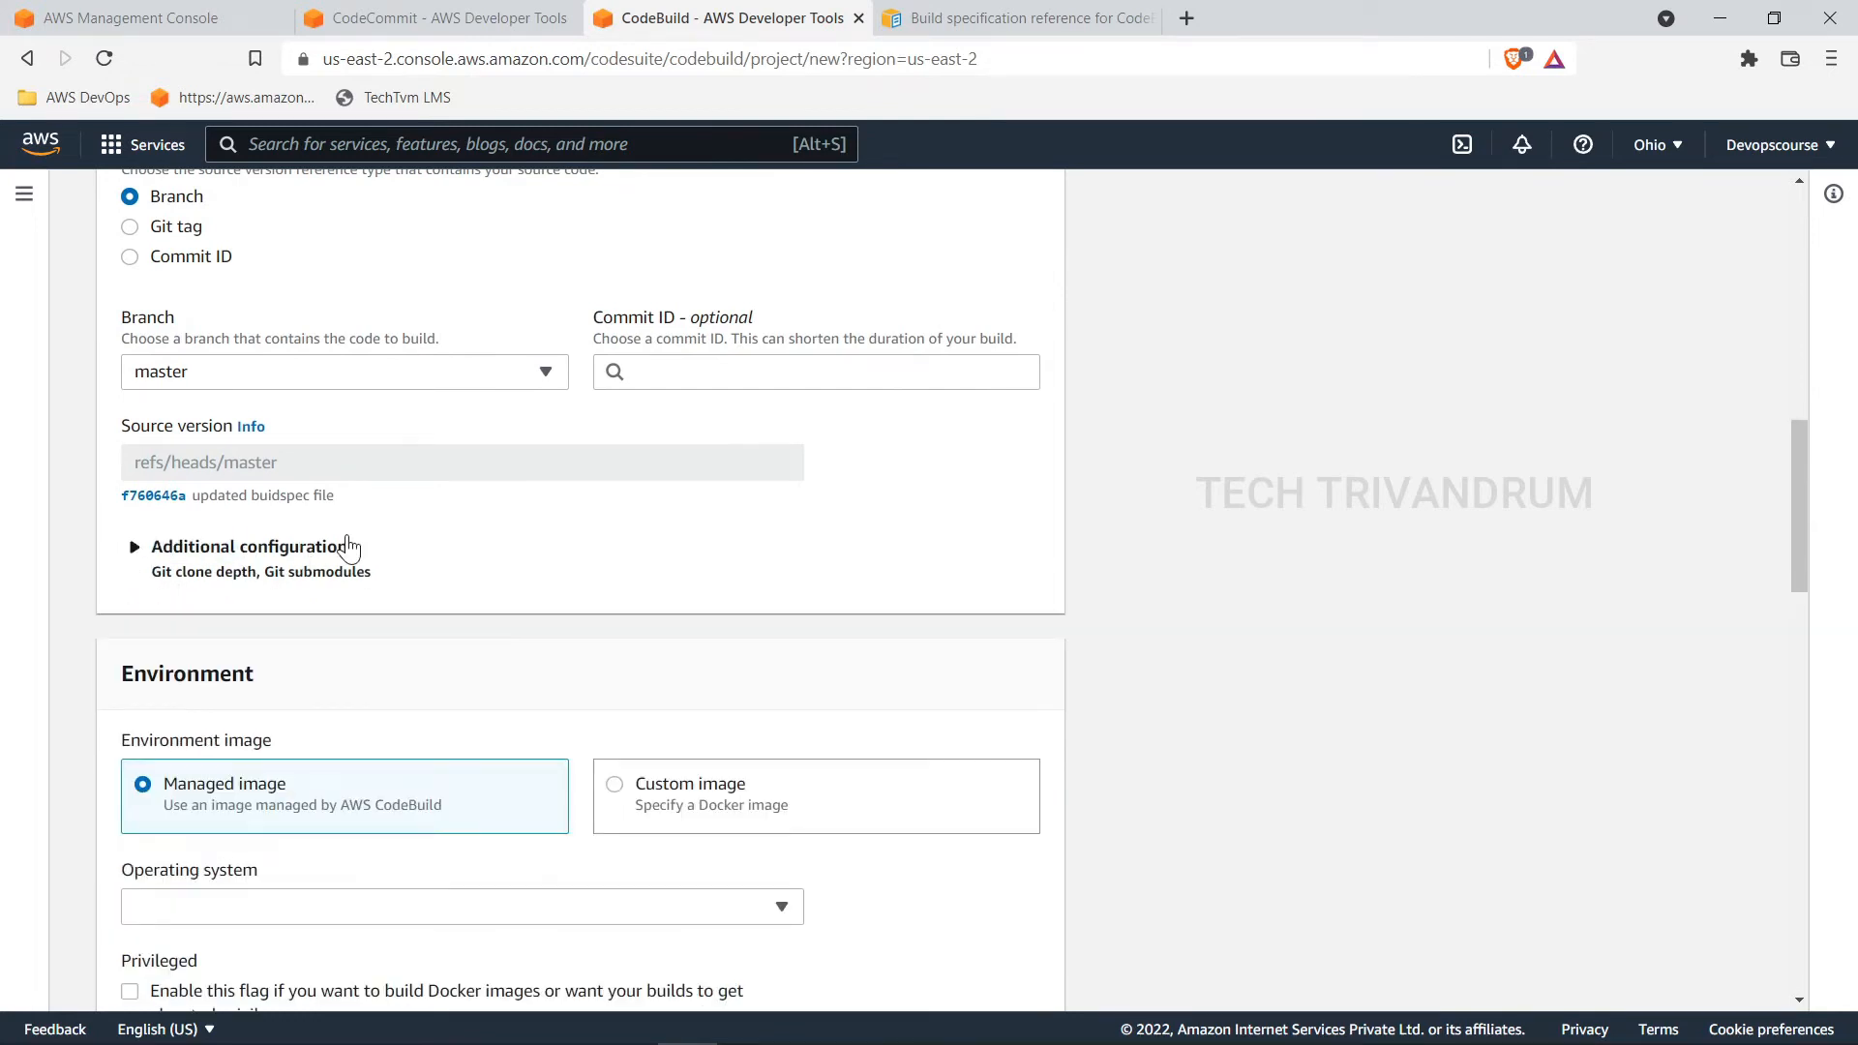
Step: Try the Custom image option for the build environment and switch back to Managed image
{"action": "scroll", "coordinate": [346, 546], "scroll_direction": "down", "scroll_amount": 3}
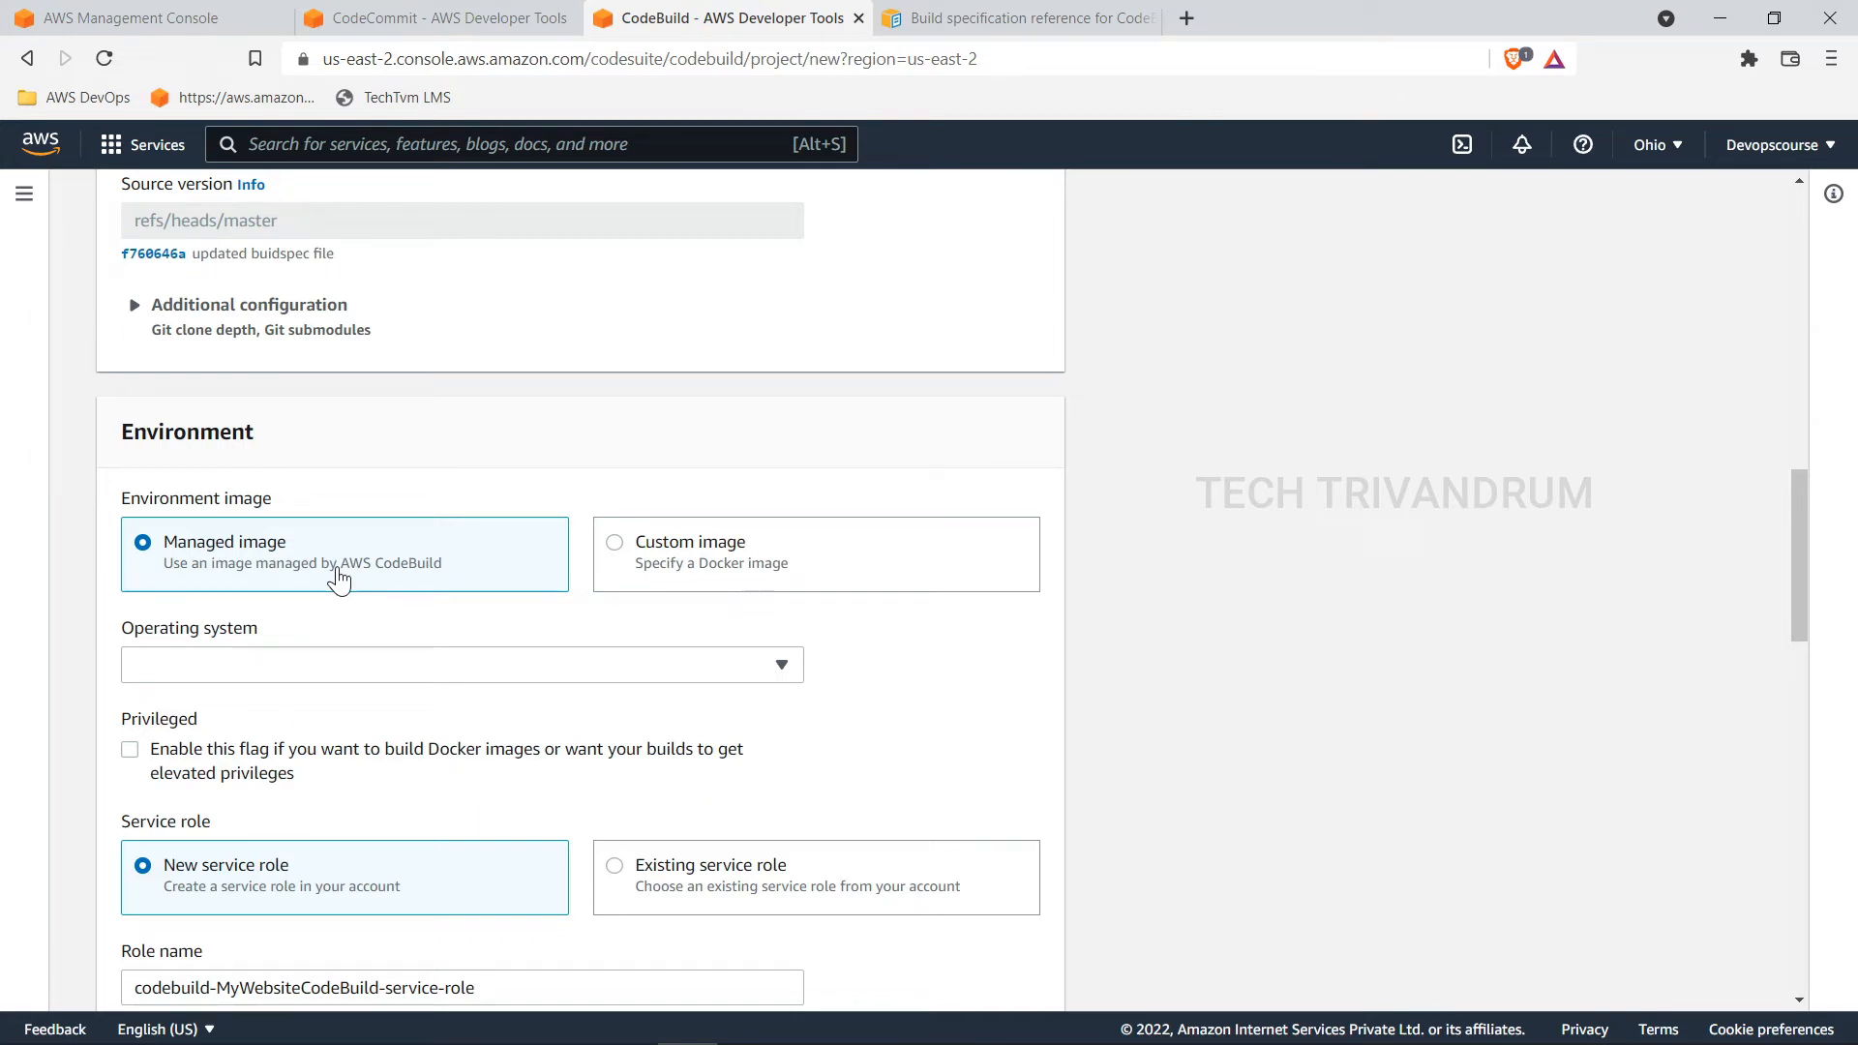
{"action": "left_click", "coordinate": [624, 553]}
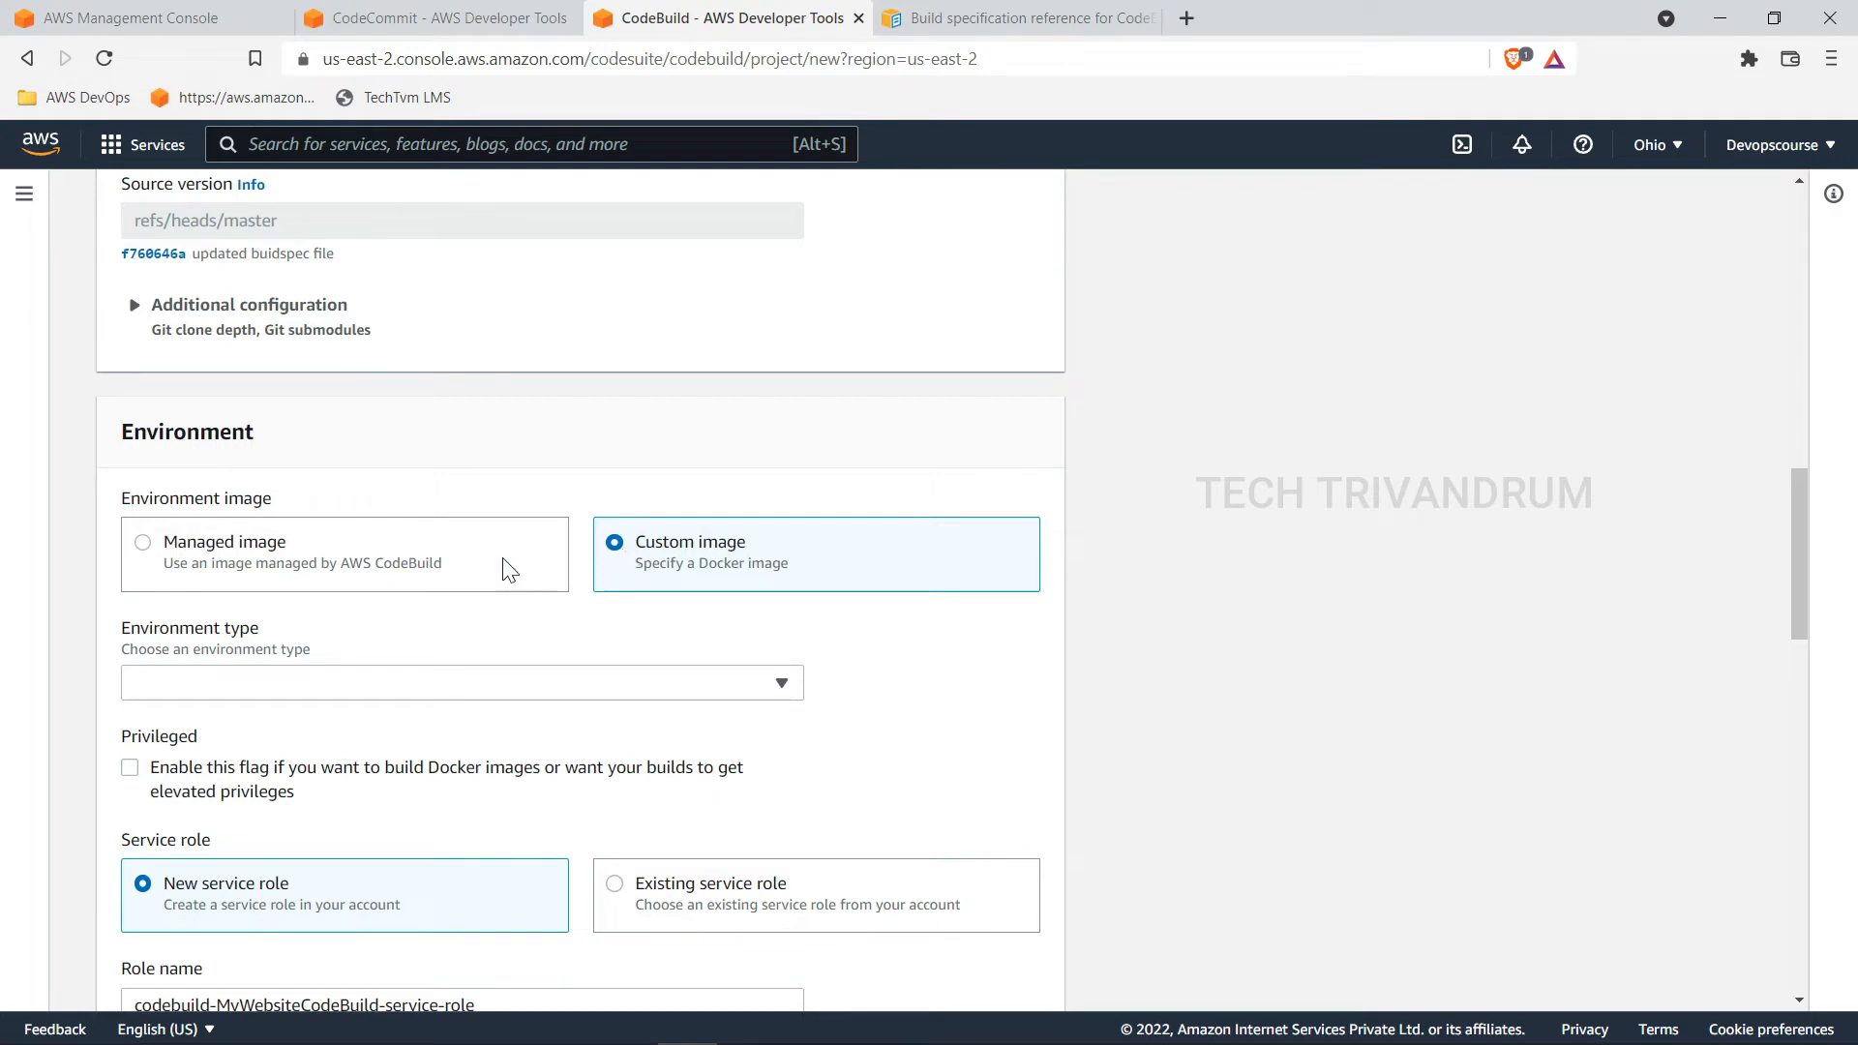
{"action": "left_click", "coordinate": [144, 548]}
{"action": "left_click", "coordinate": [41, 615]}
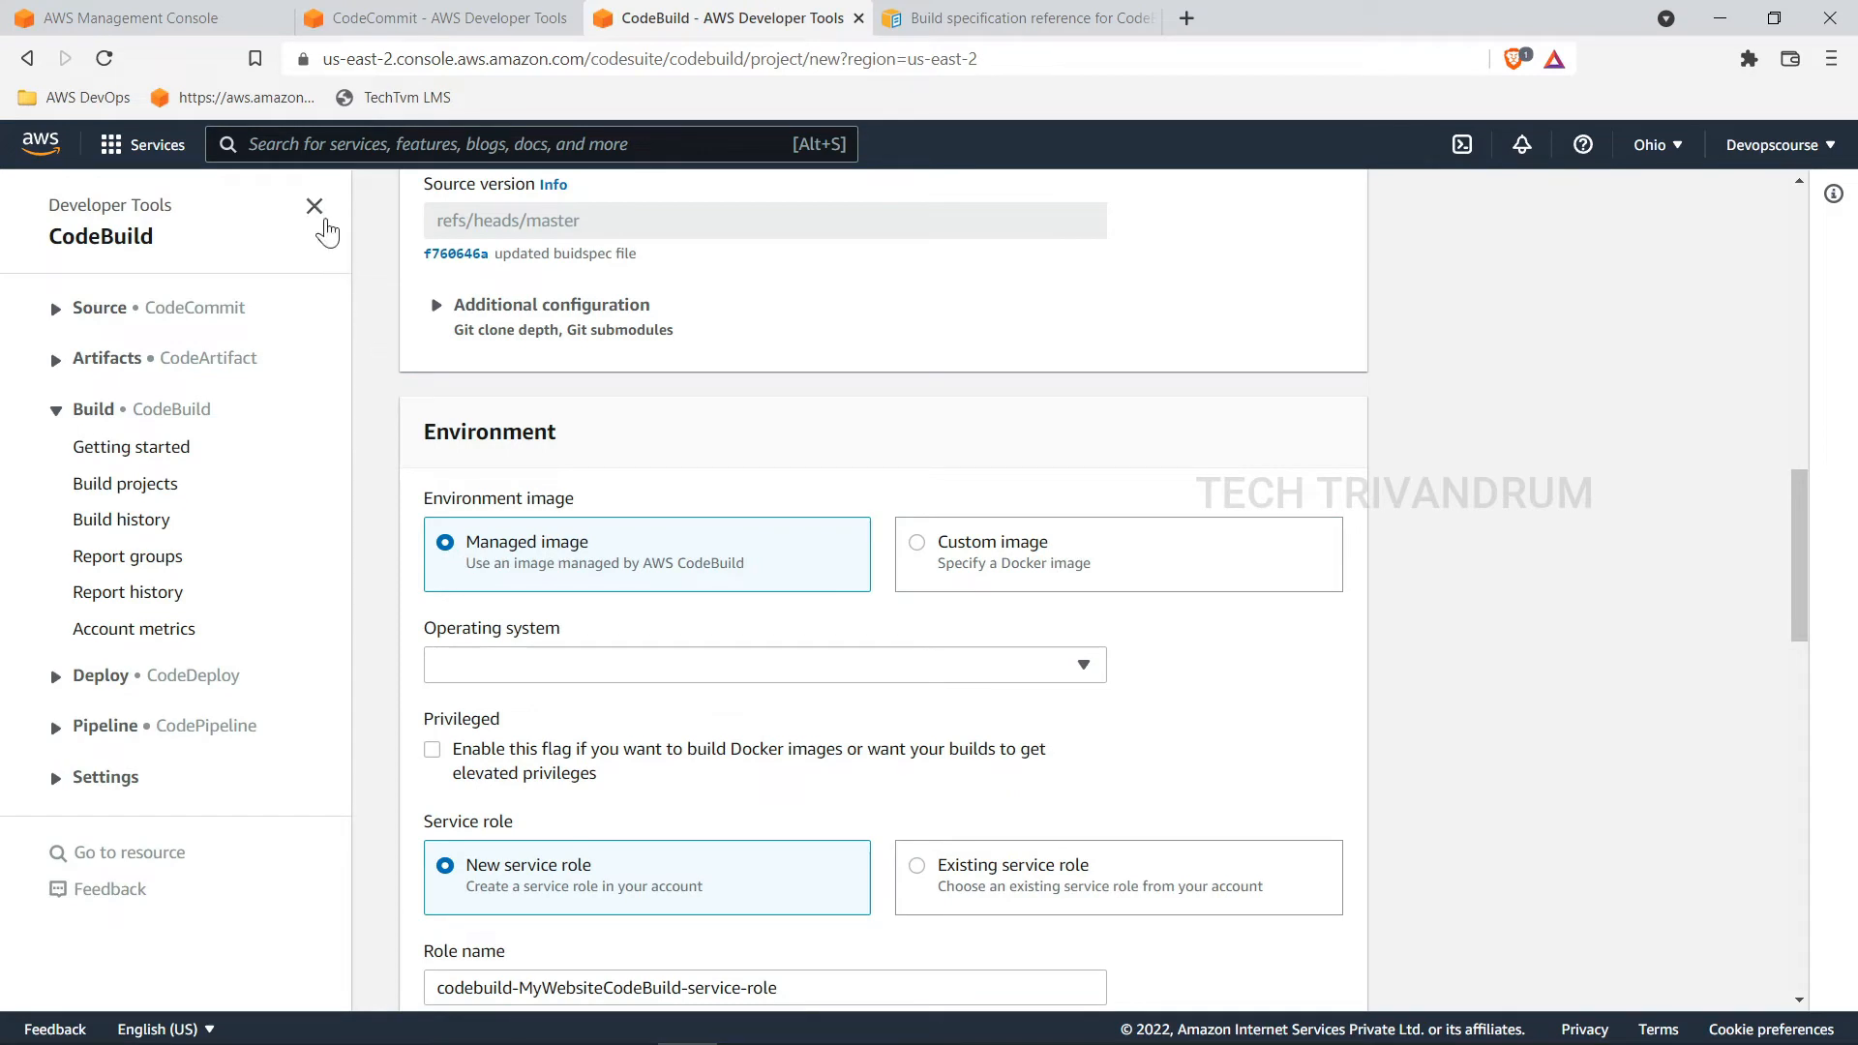
{"action": "left_click", "coordinate": [319, 215]}
Step: Set the environment's operating system to Amazon Linux 2 and its runtime to Standard
{"action": "scroll", "coordinate": [301, 598], "scroll_direction": "down", "scroll_amount": 1}
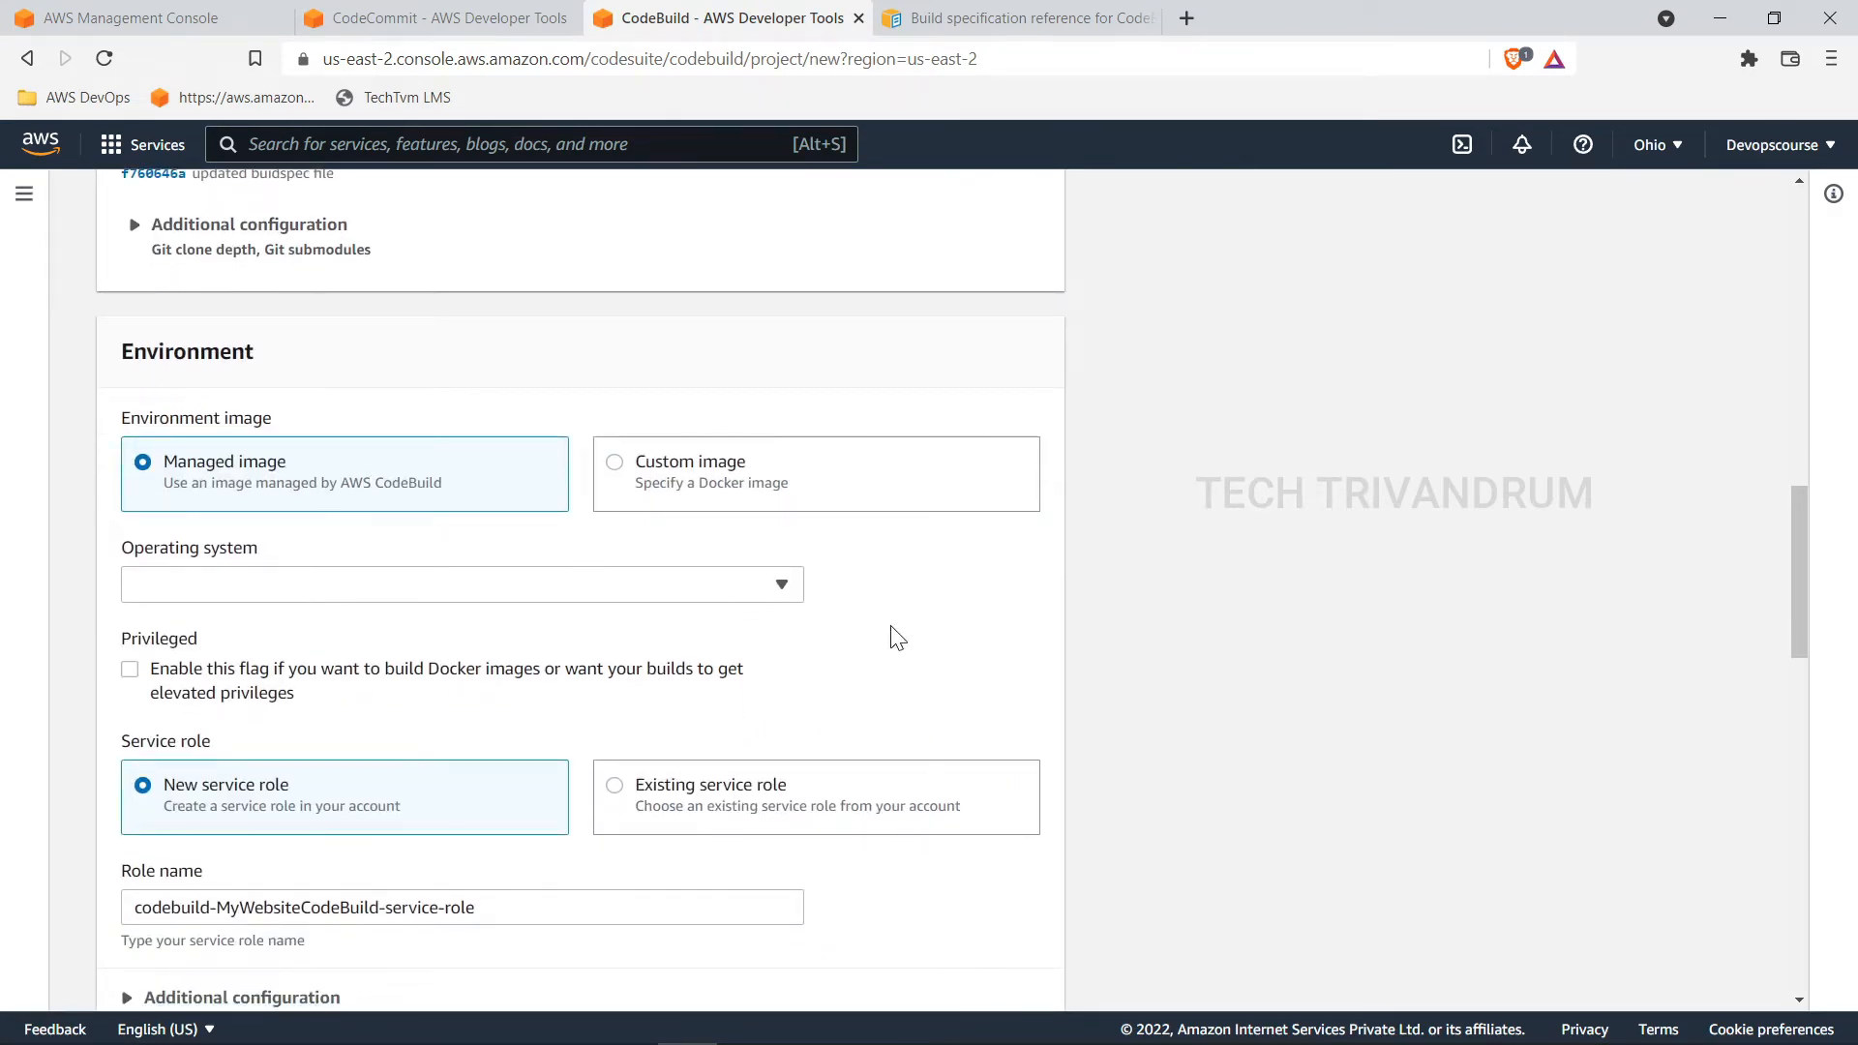
{"action": "scroll", "coordinate": [890, 637], "scroll_direction": "down", "scroll_amount": 1}
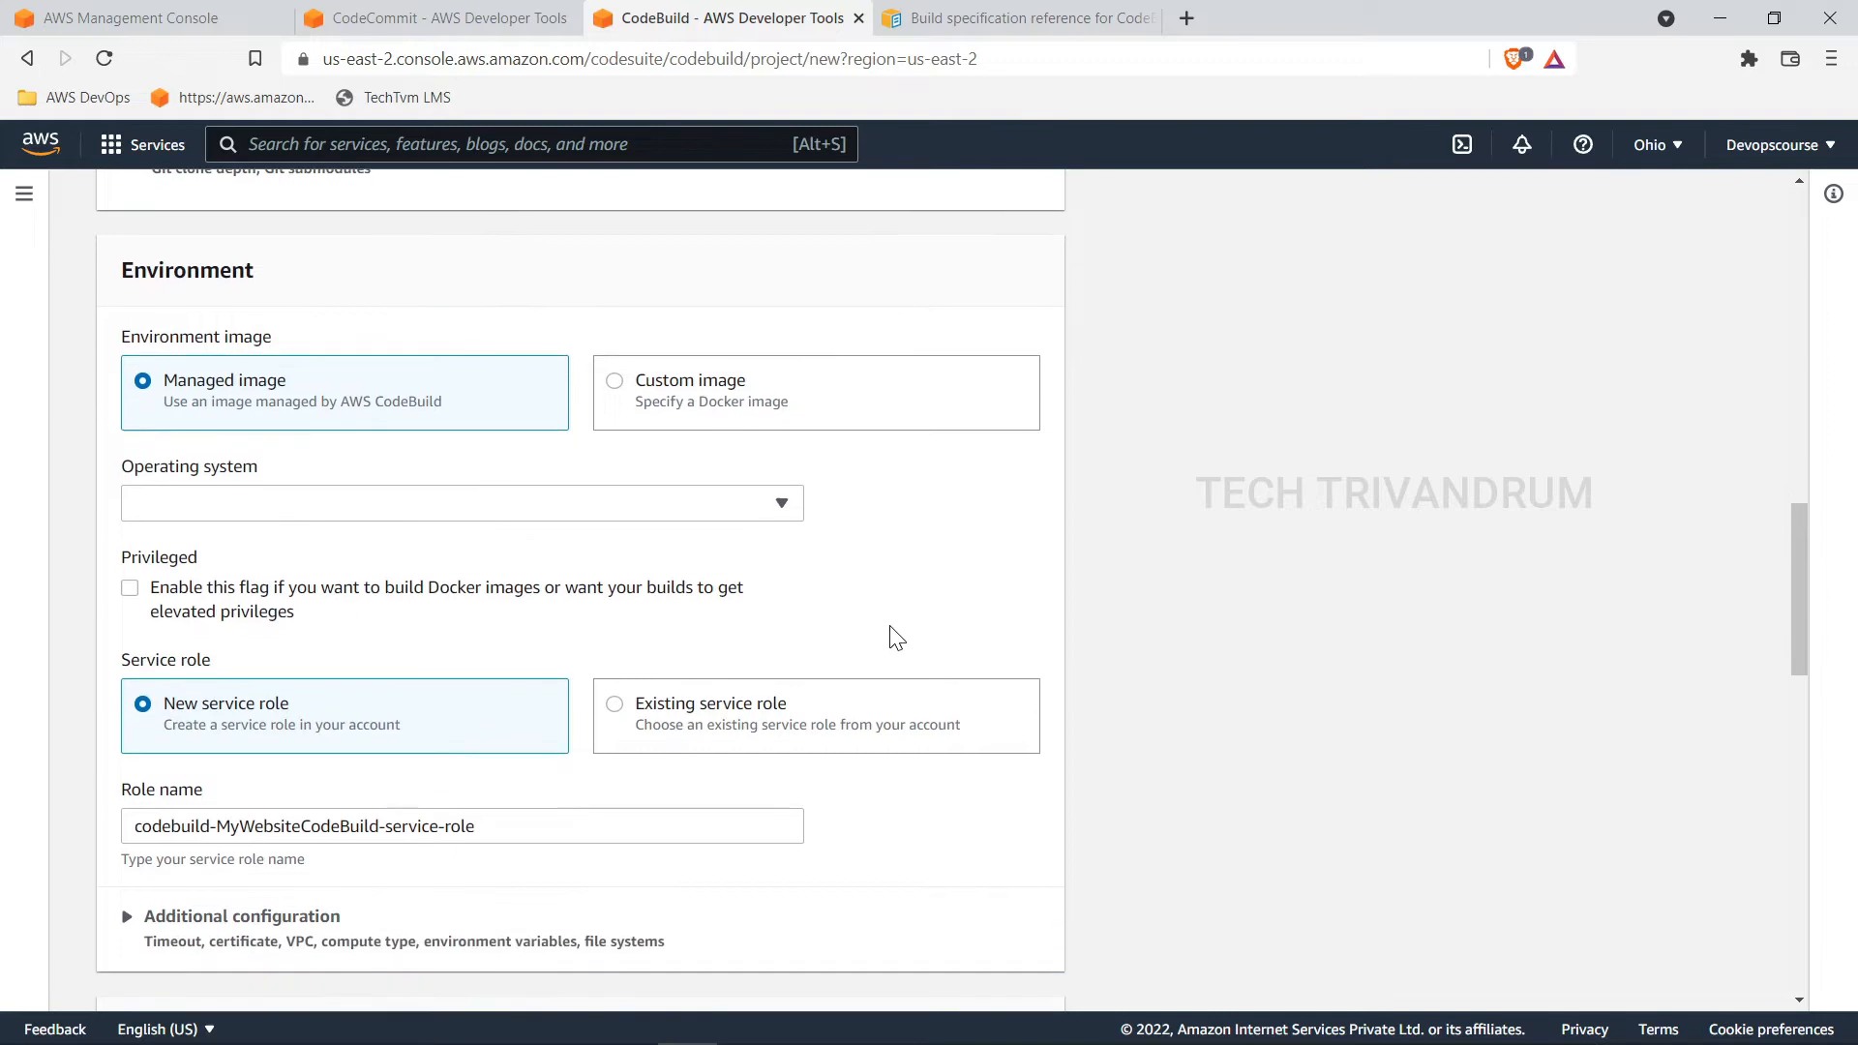
{"action": "left_click", "coordinate": [785, 507]}
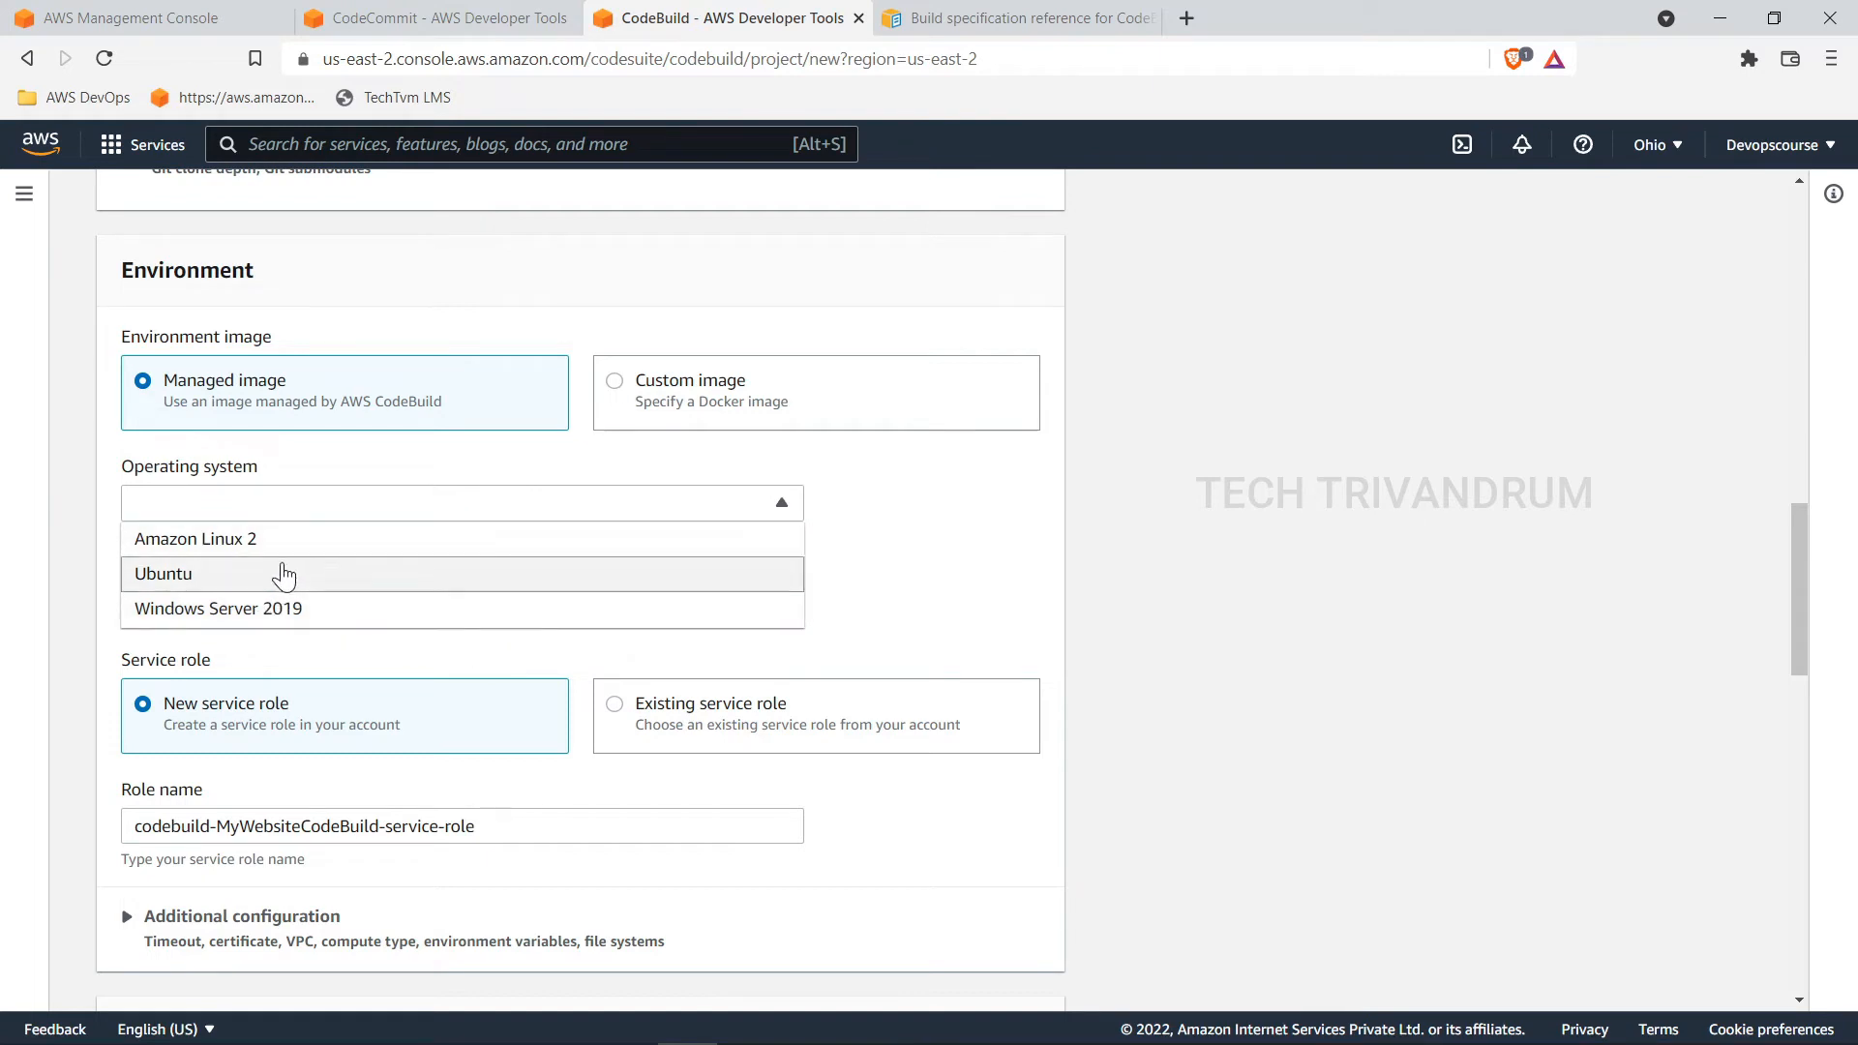
{"action": "left_click", "coordinate": [222, 545]}
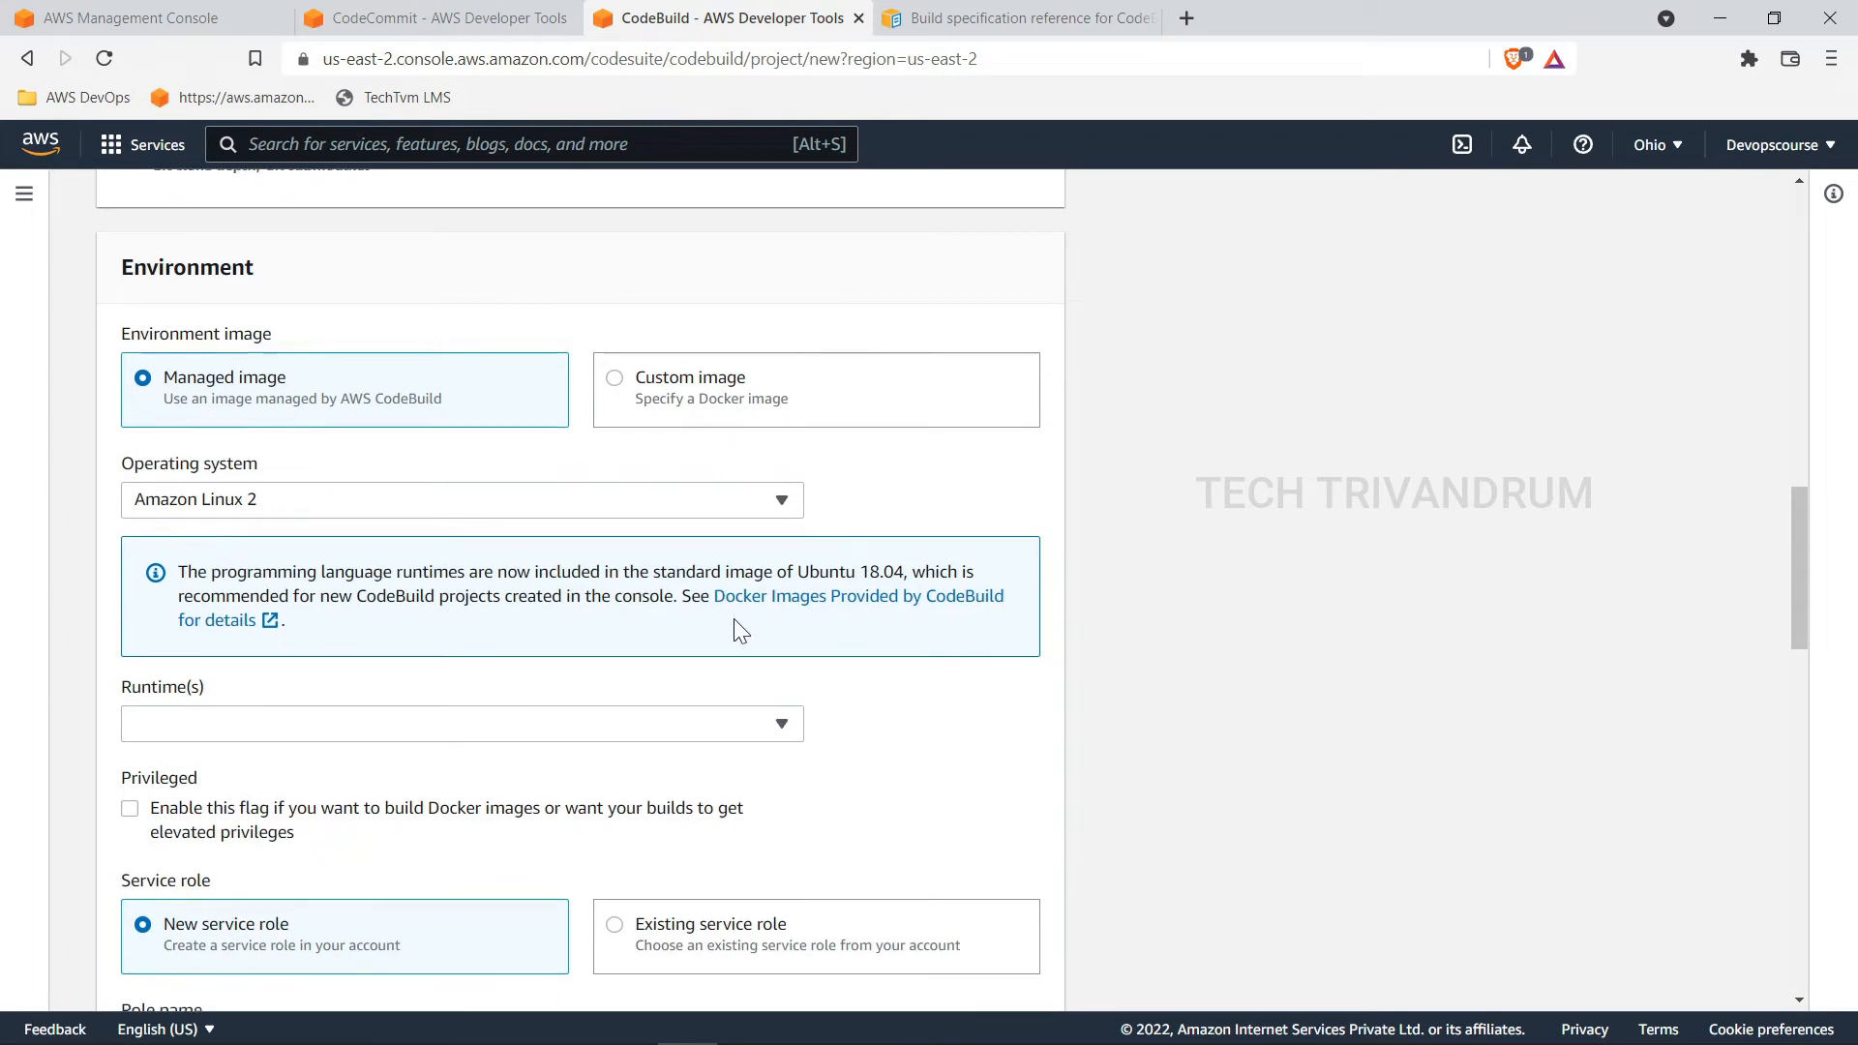
{"action": "scroll", "coordinate": [788, 689], "scroll_direction": "down", "scroll_amount": 1}
{"action": "left_click", "coordinate": [779, 605]}
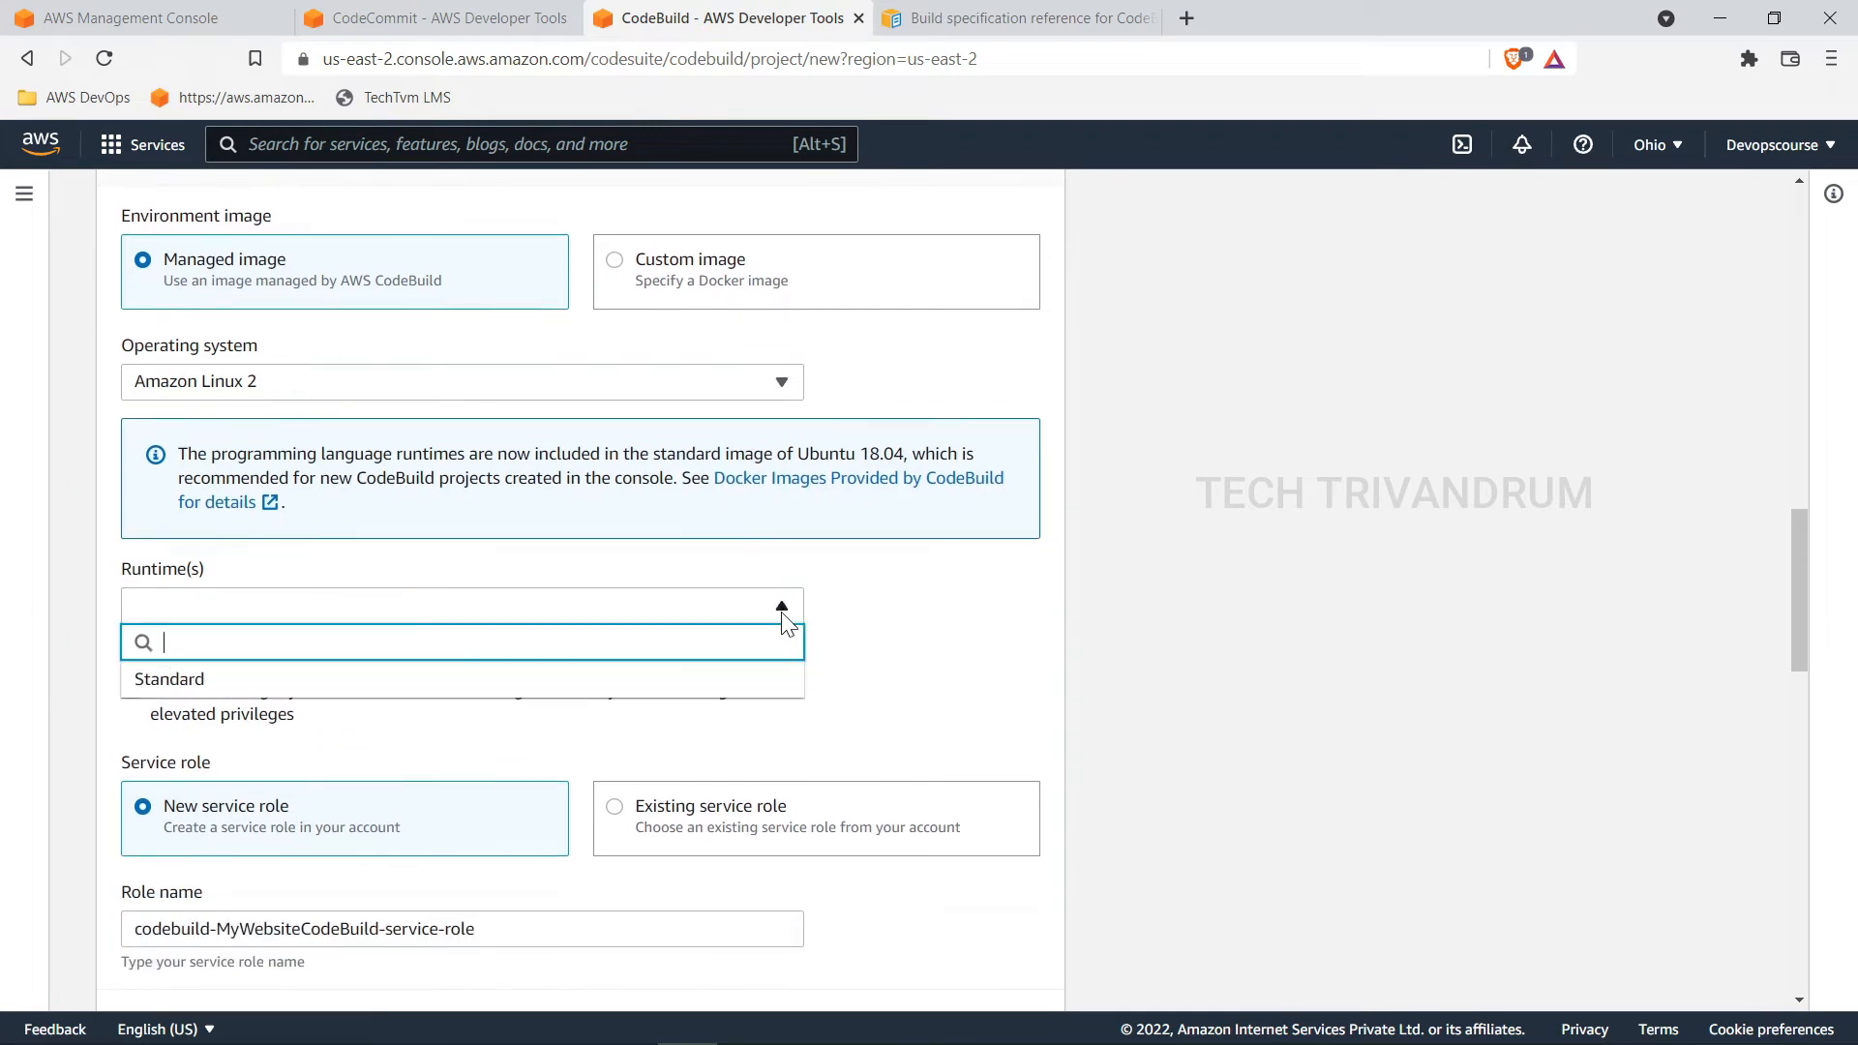
{"action": "left_click", "coordinate": [324, 676]}
Step: Choose the aws/codebuild/amazonlinux2-aarch64-standard:1.0 image and always use the latest image for this runtime version
{"action": "scroll", "coordinate": [876, 651], "scroll_direction": "down", "scroll_amount": 1}
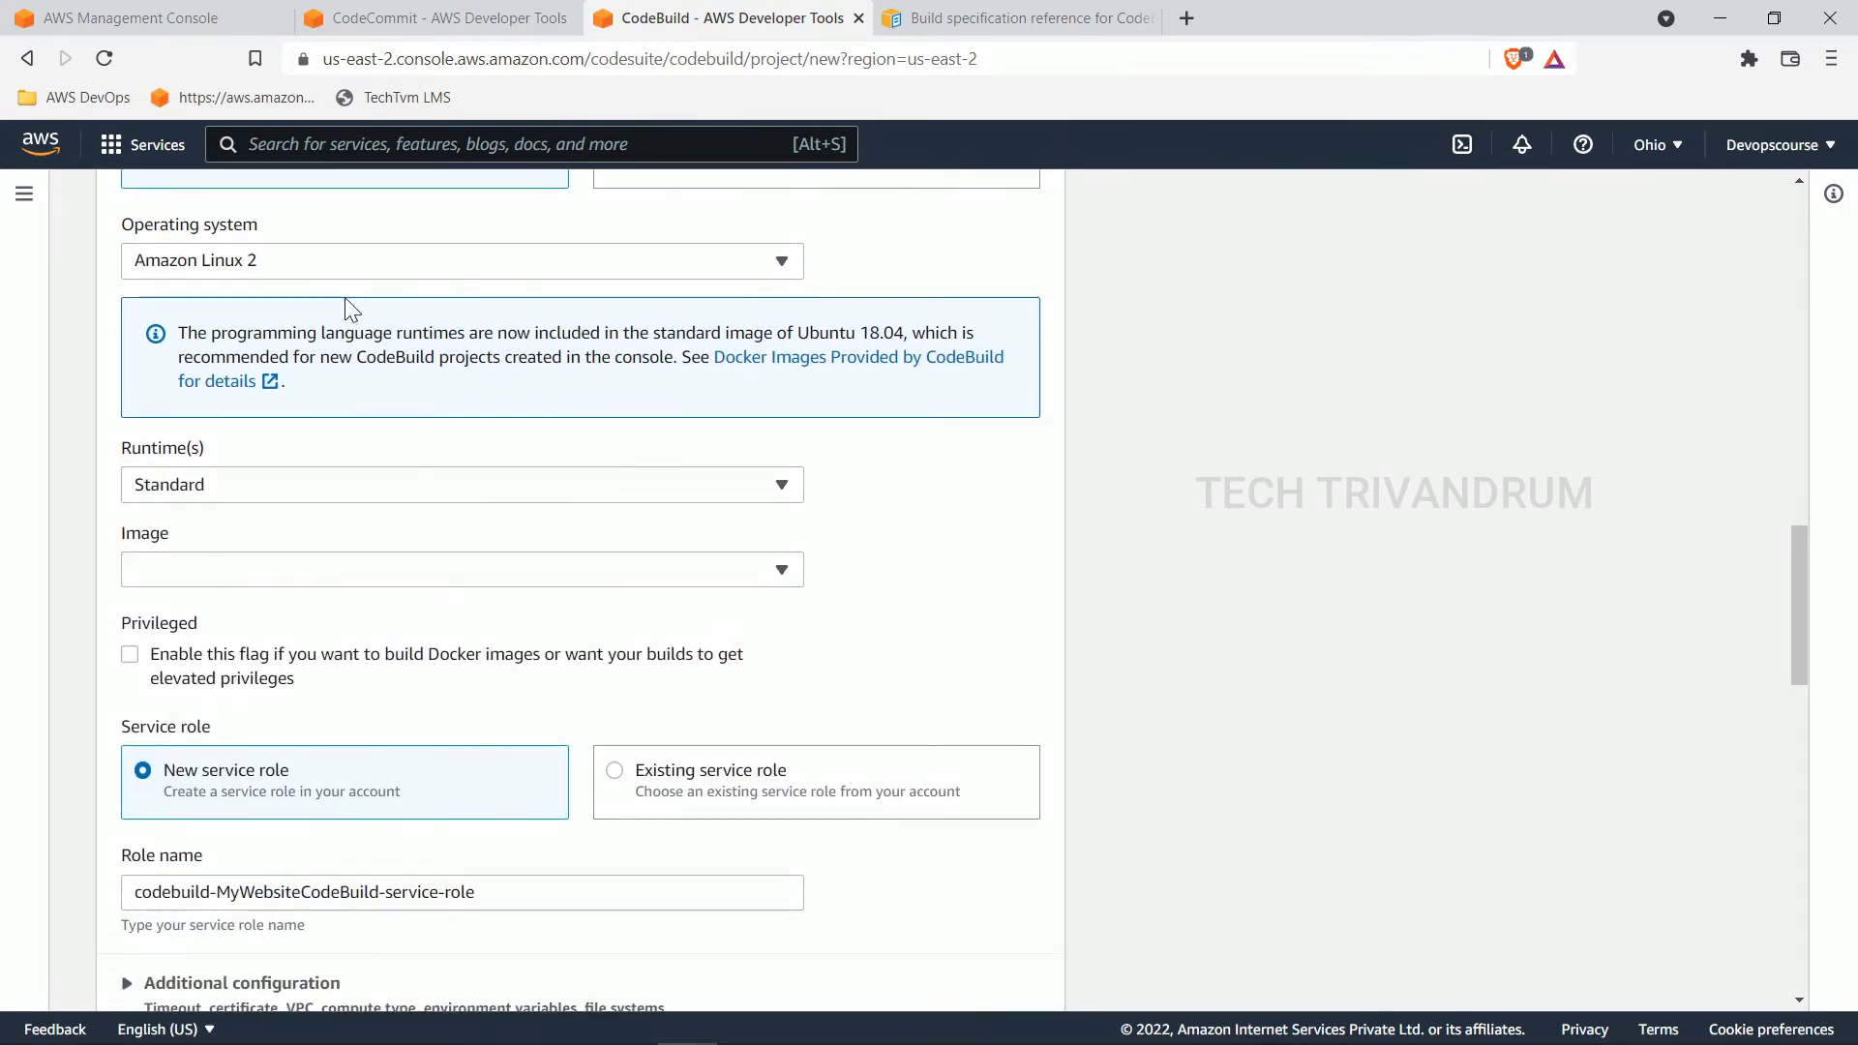
{"action": "left_click", "coordinate": [592, 577]}
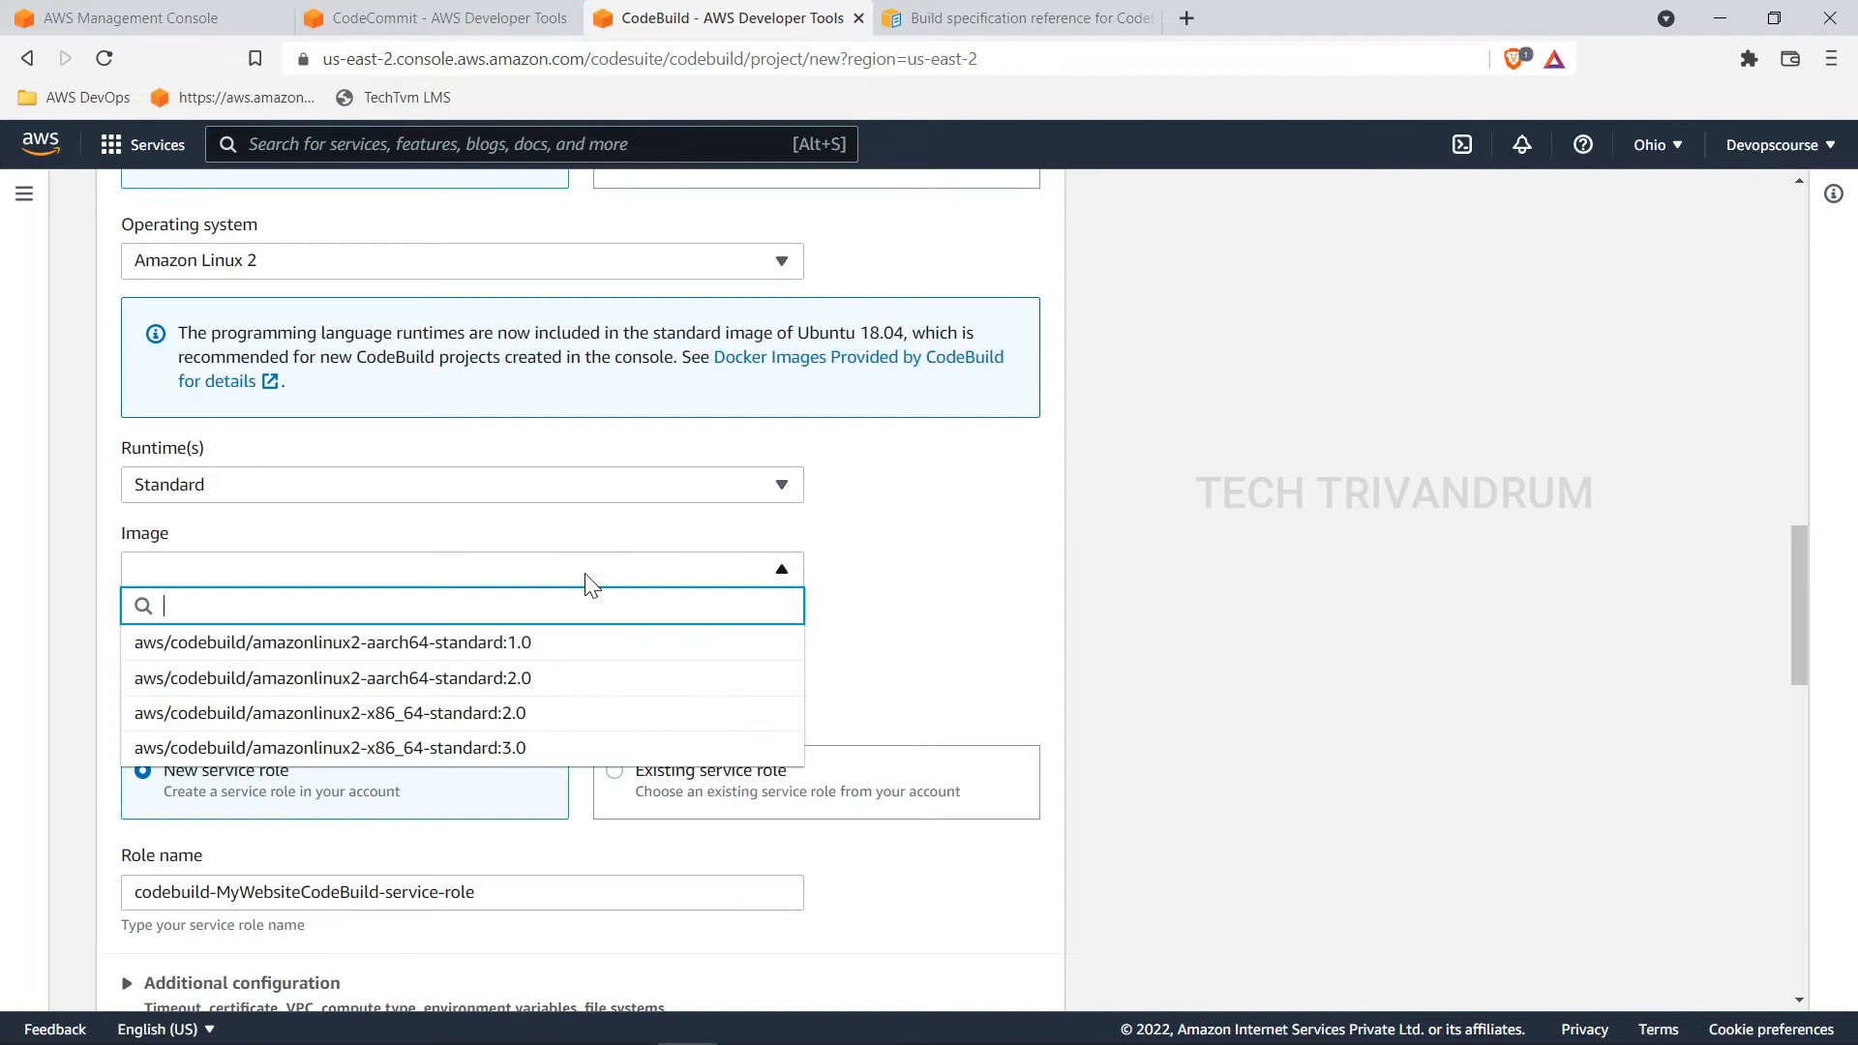
{"action": "left_click", "coordinate": [523, 650]}
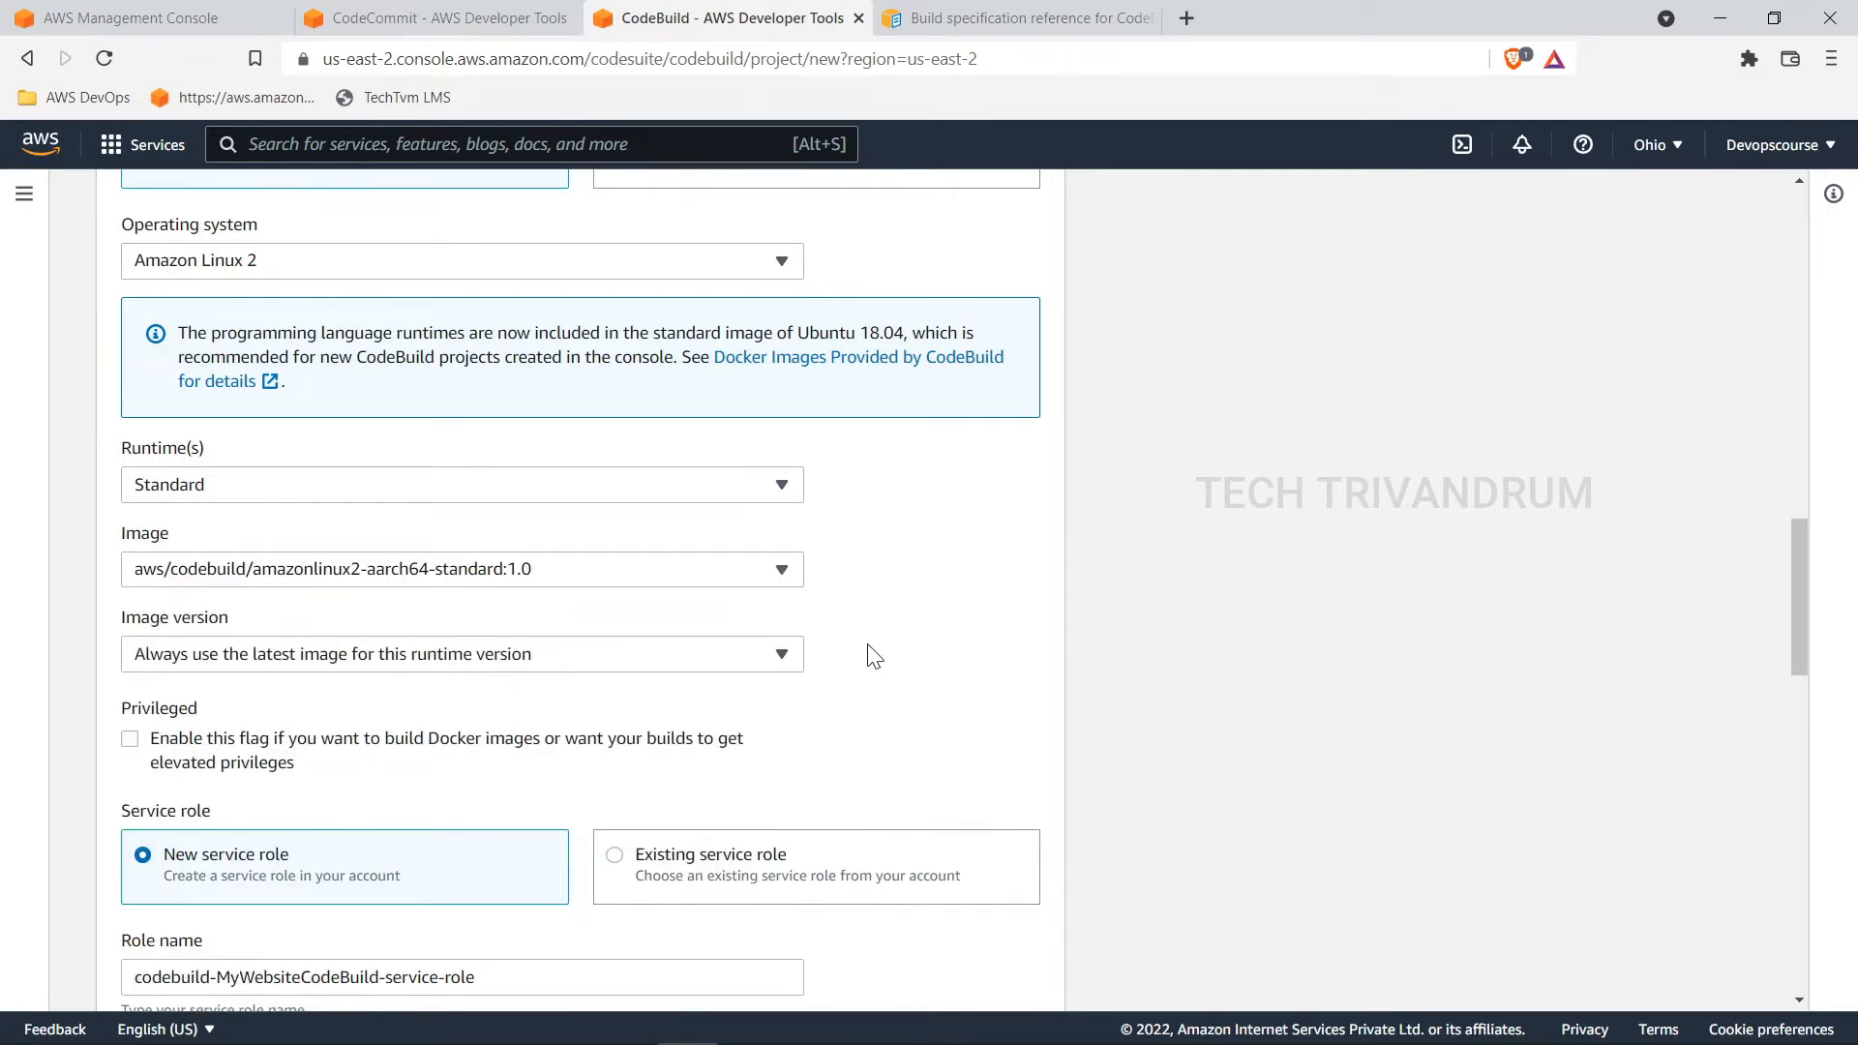
{"action": "scroll", "coordinate": [724, 643], "scroll_direction": "down", "scroll_amount": 2}
{"action": "left_click", "coordinate": [523, 452]}
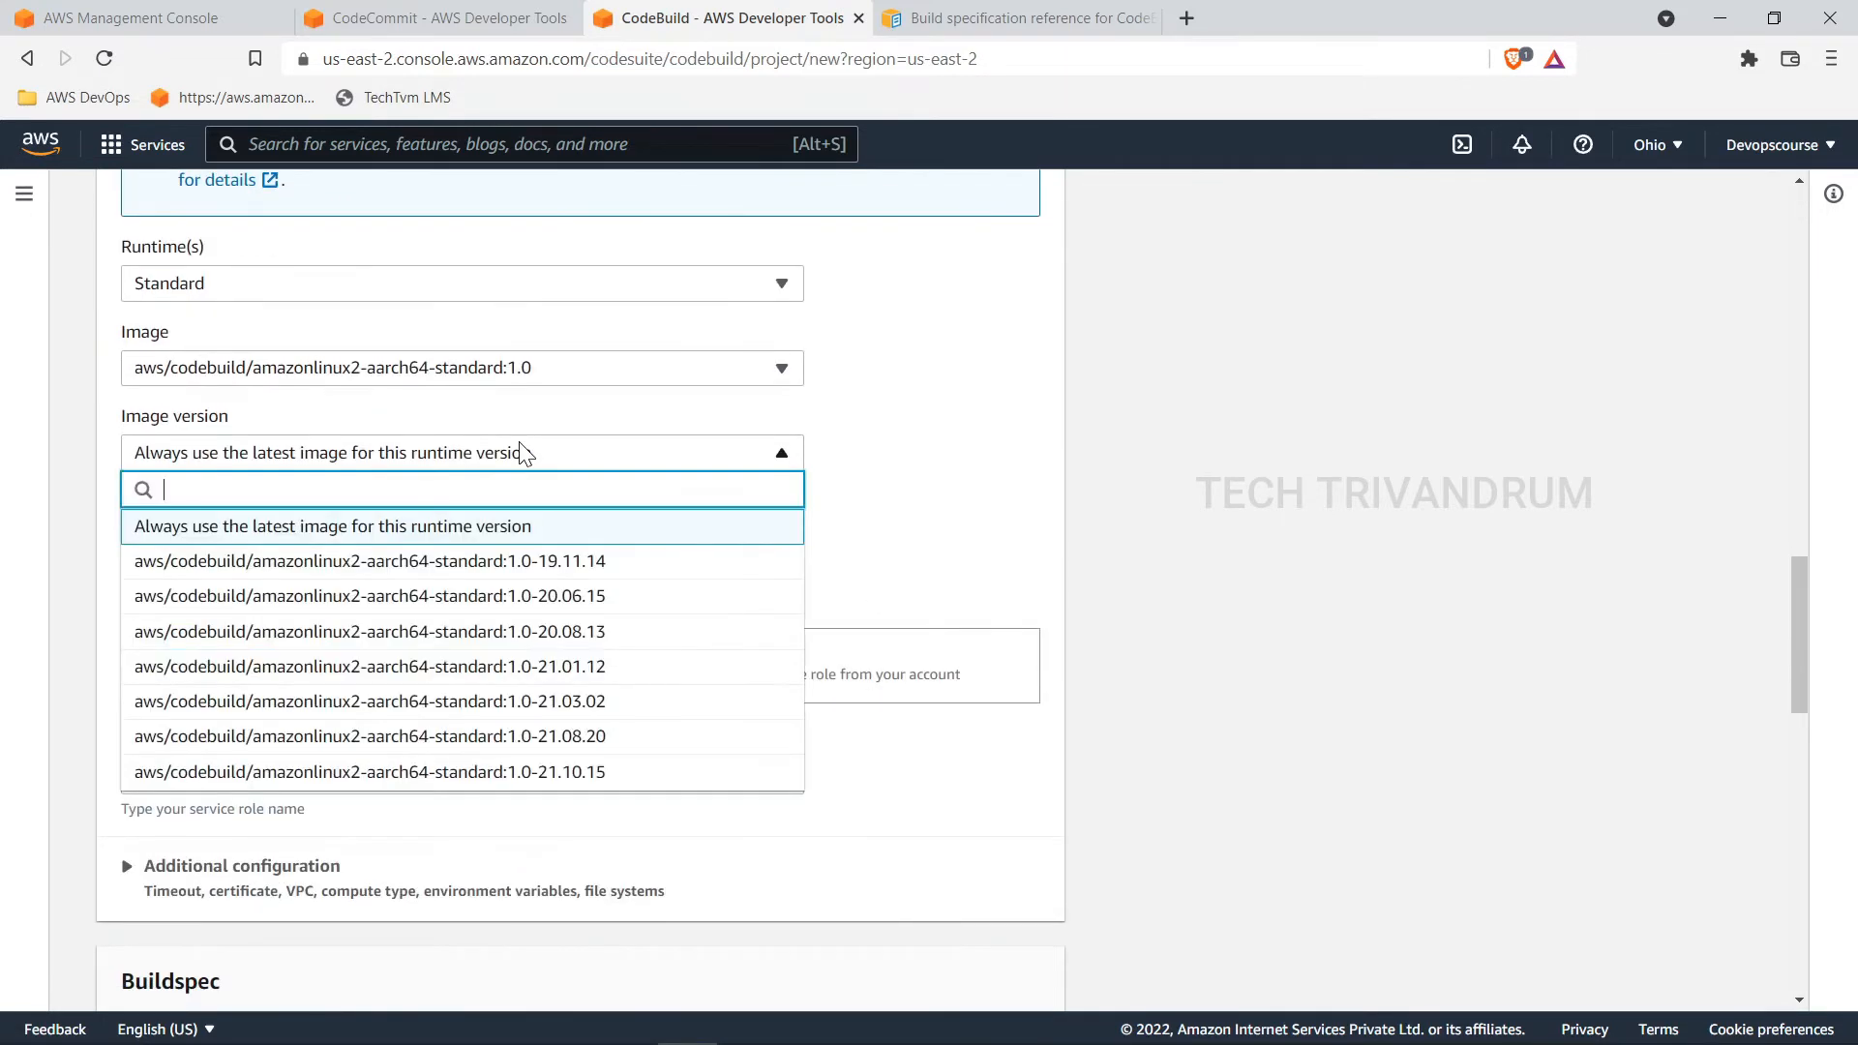
{"action": "left_click", "coordinate": [370, 540]}
{"action": "scroll", "coordinate": [867, 518], "scroll_direction": "down", "scroll_amount": 2}
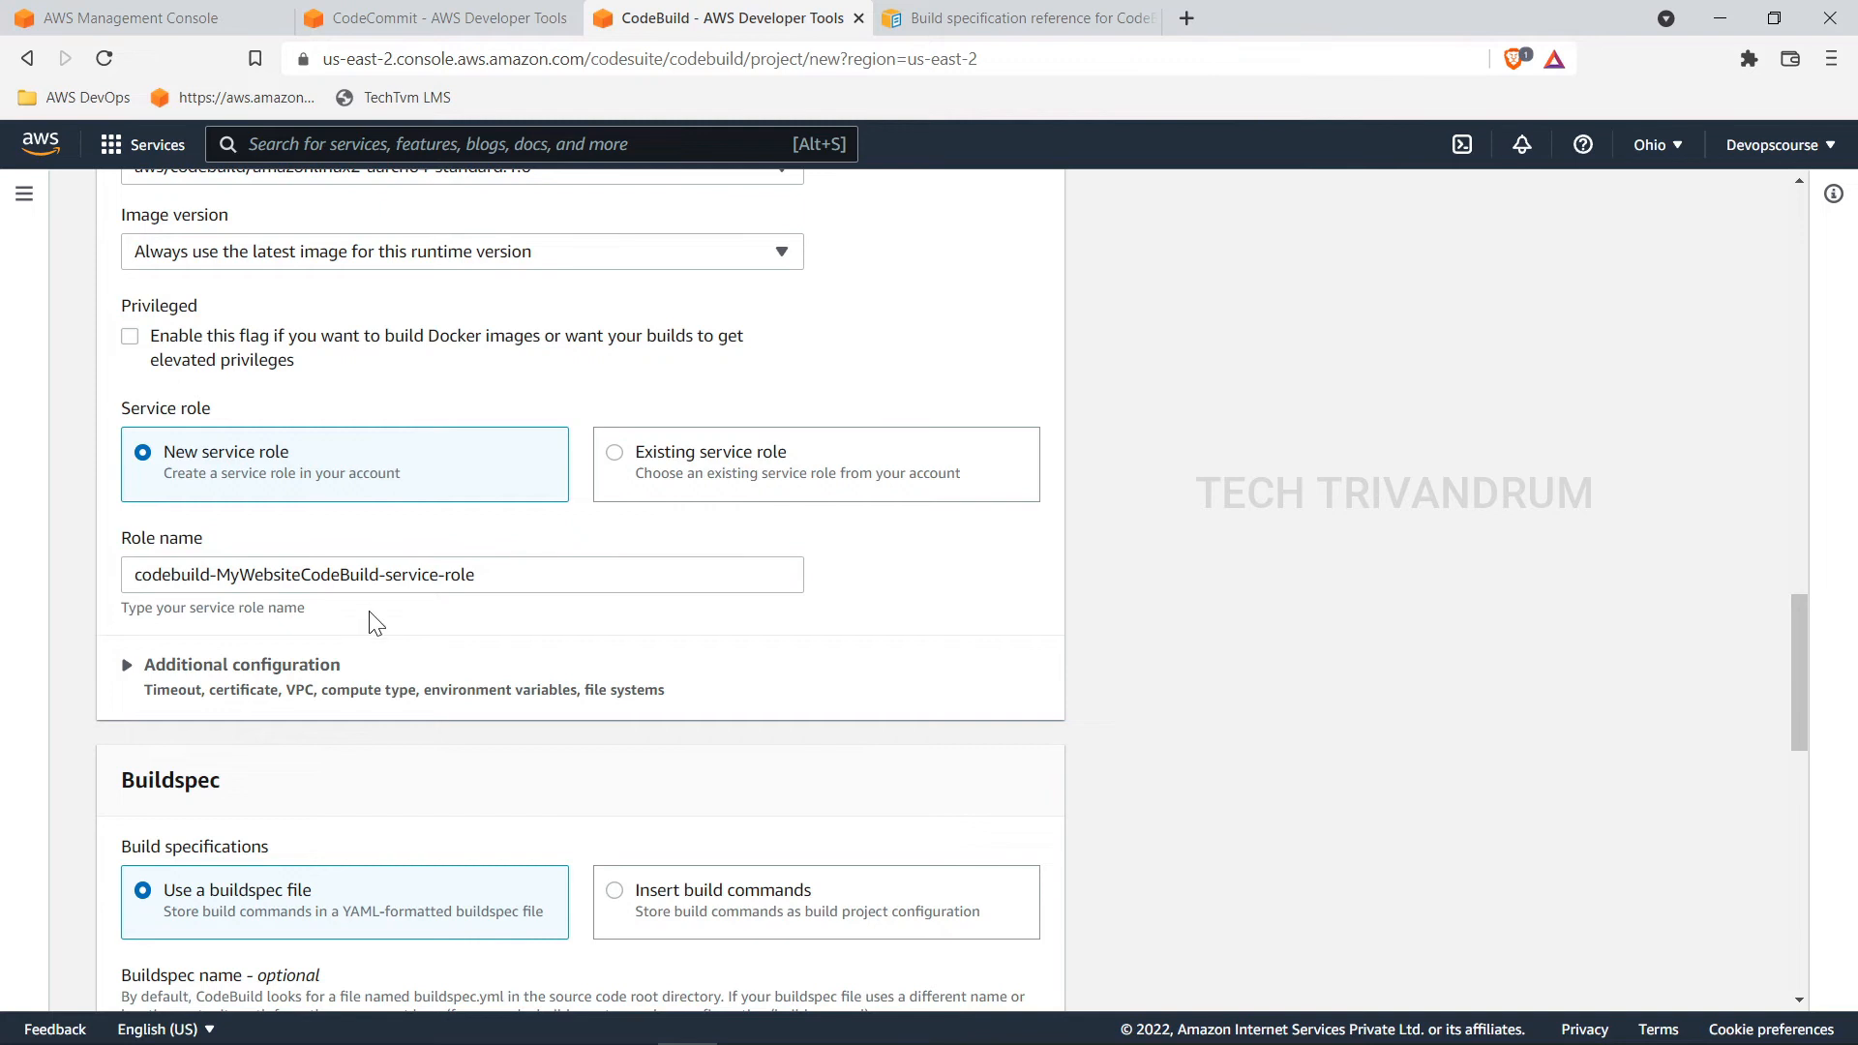
Step: Search the AWS Management Console for IAM, open it in a new browser tab, and view the account's existing roles
{"action": "scroll", "coordinate": [376, 623], "scroll_direction": "up", "scroll_amount": 2}
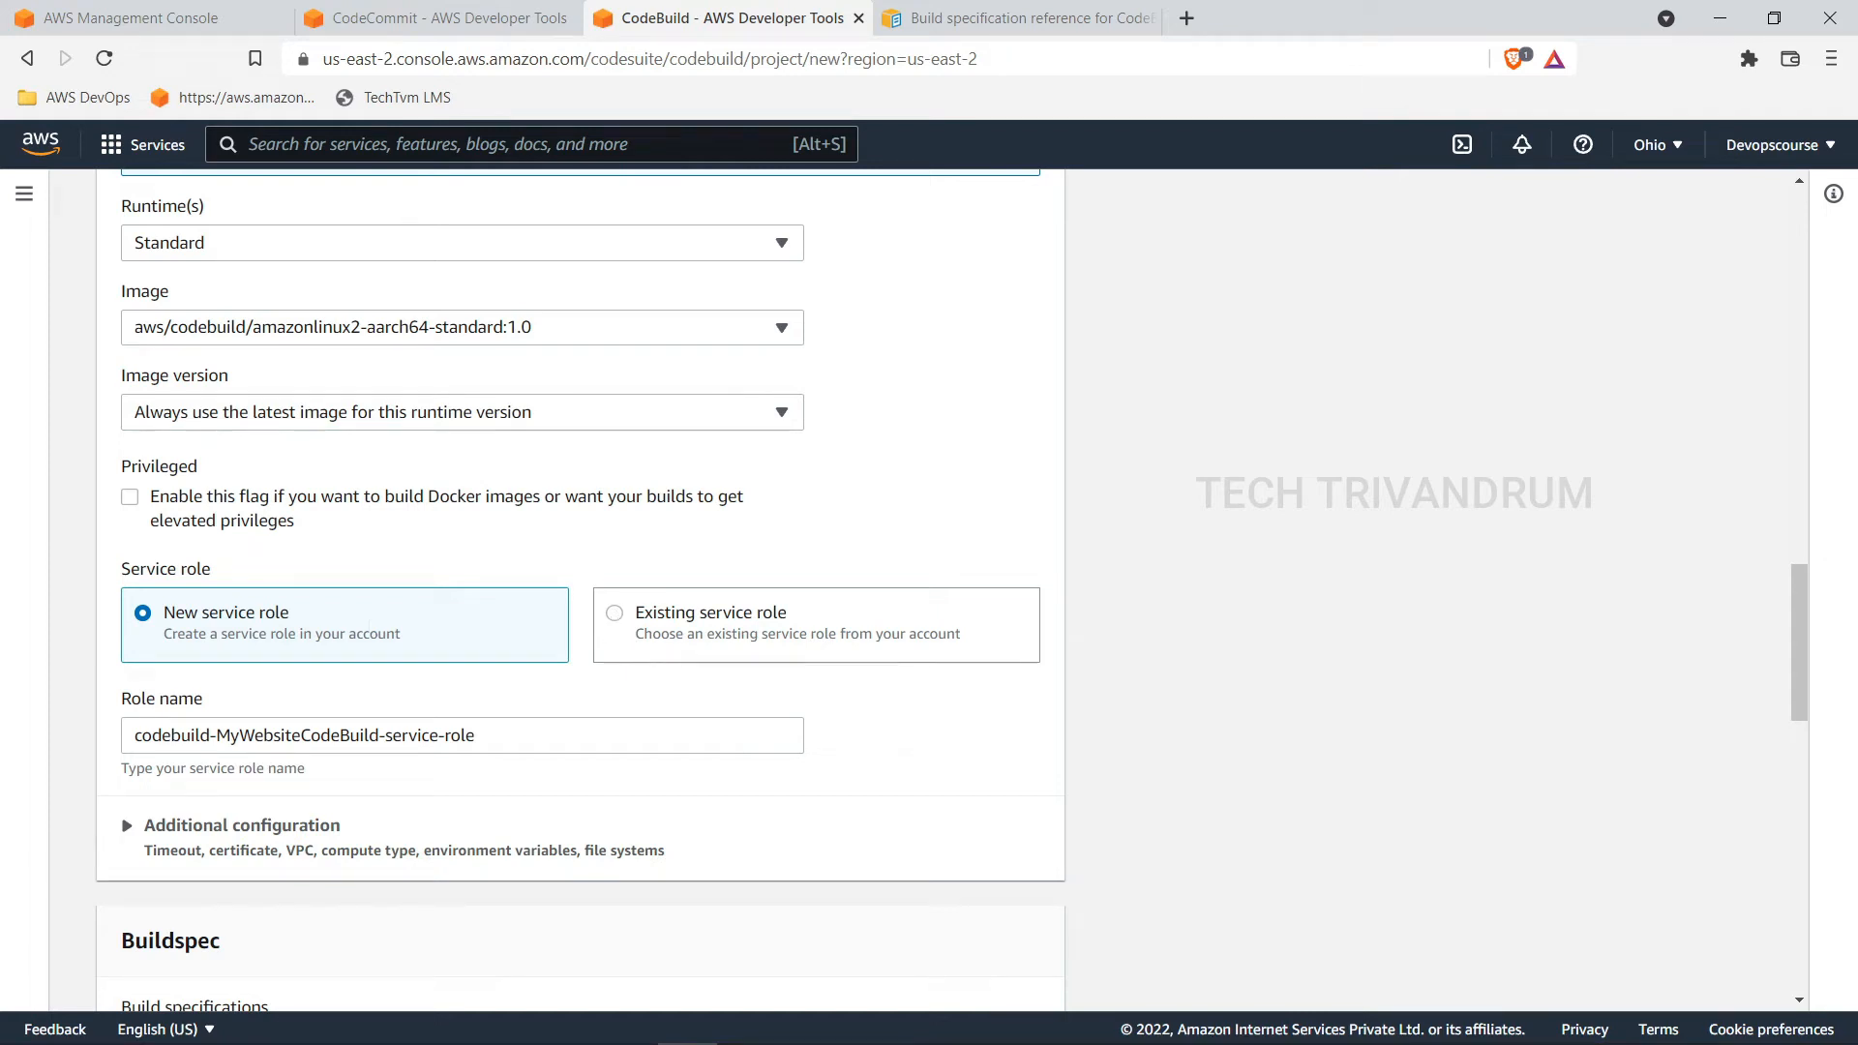
{"action": "left_click", "coordinate": [441, 20]}
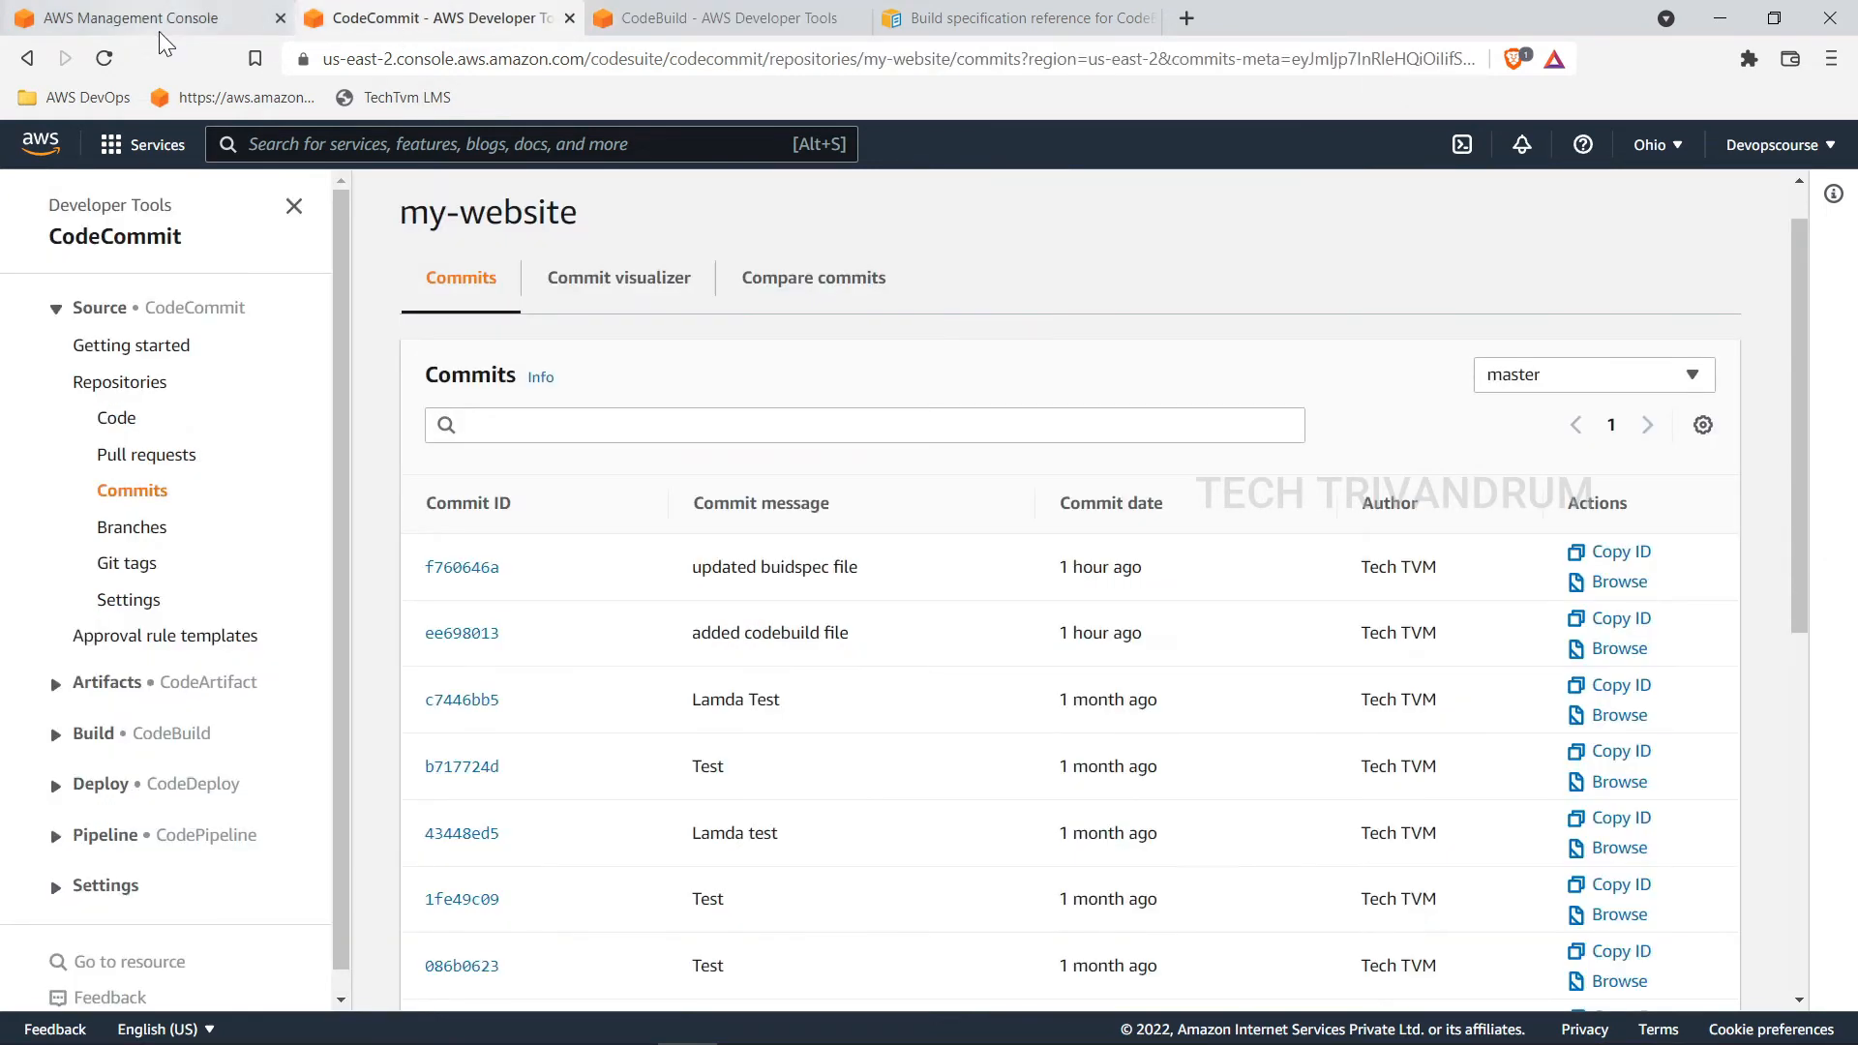
{"action": "left_click", "coordinate": [227, 19]}
{"action": "left_click", "coordinate": [292, 143]}
{"action": "type", "text": "IAM"}
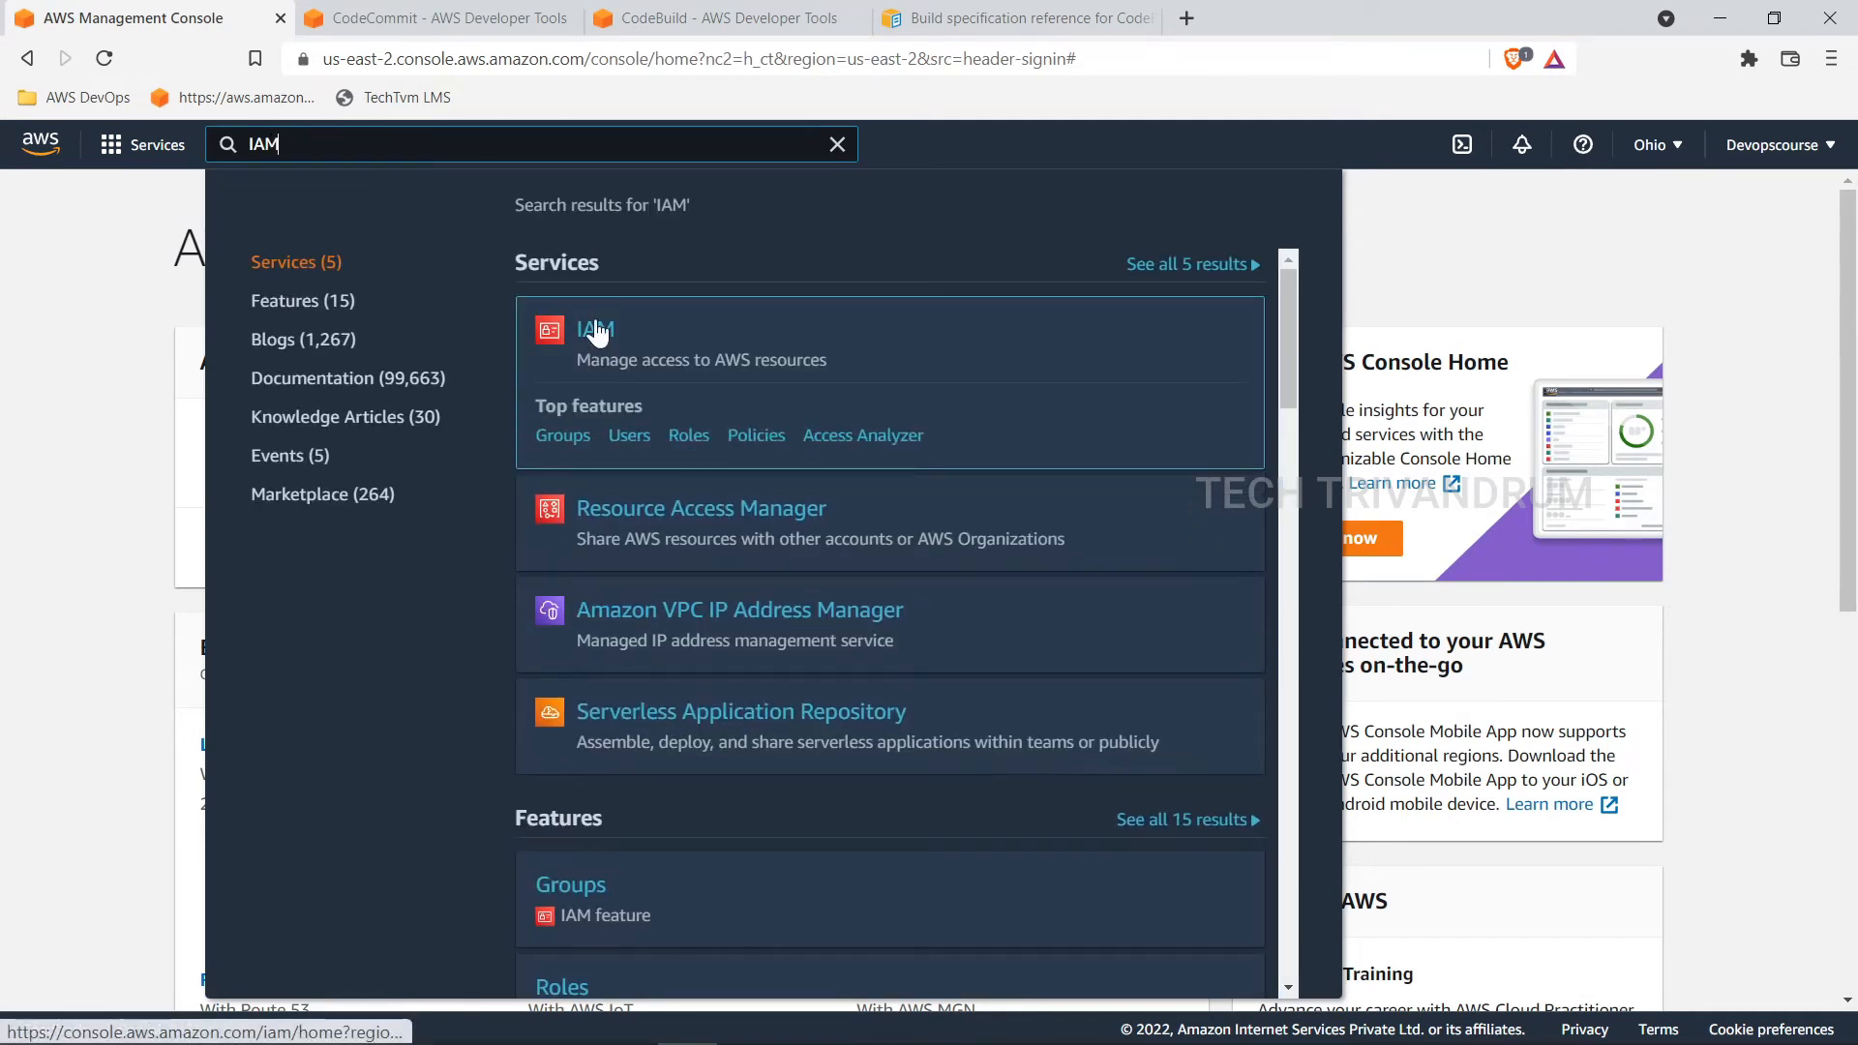
{"action": "right_click", "coordinate": [595, 324]}
{"action": "left_click", "coordinate": [658, 333]}
{"action": "left_click", "coordinate": [1703, 427]}
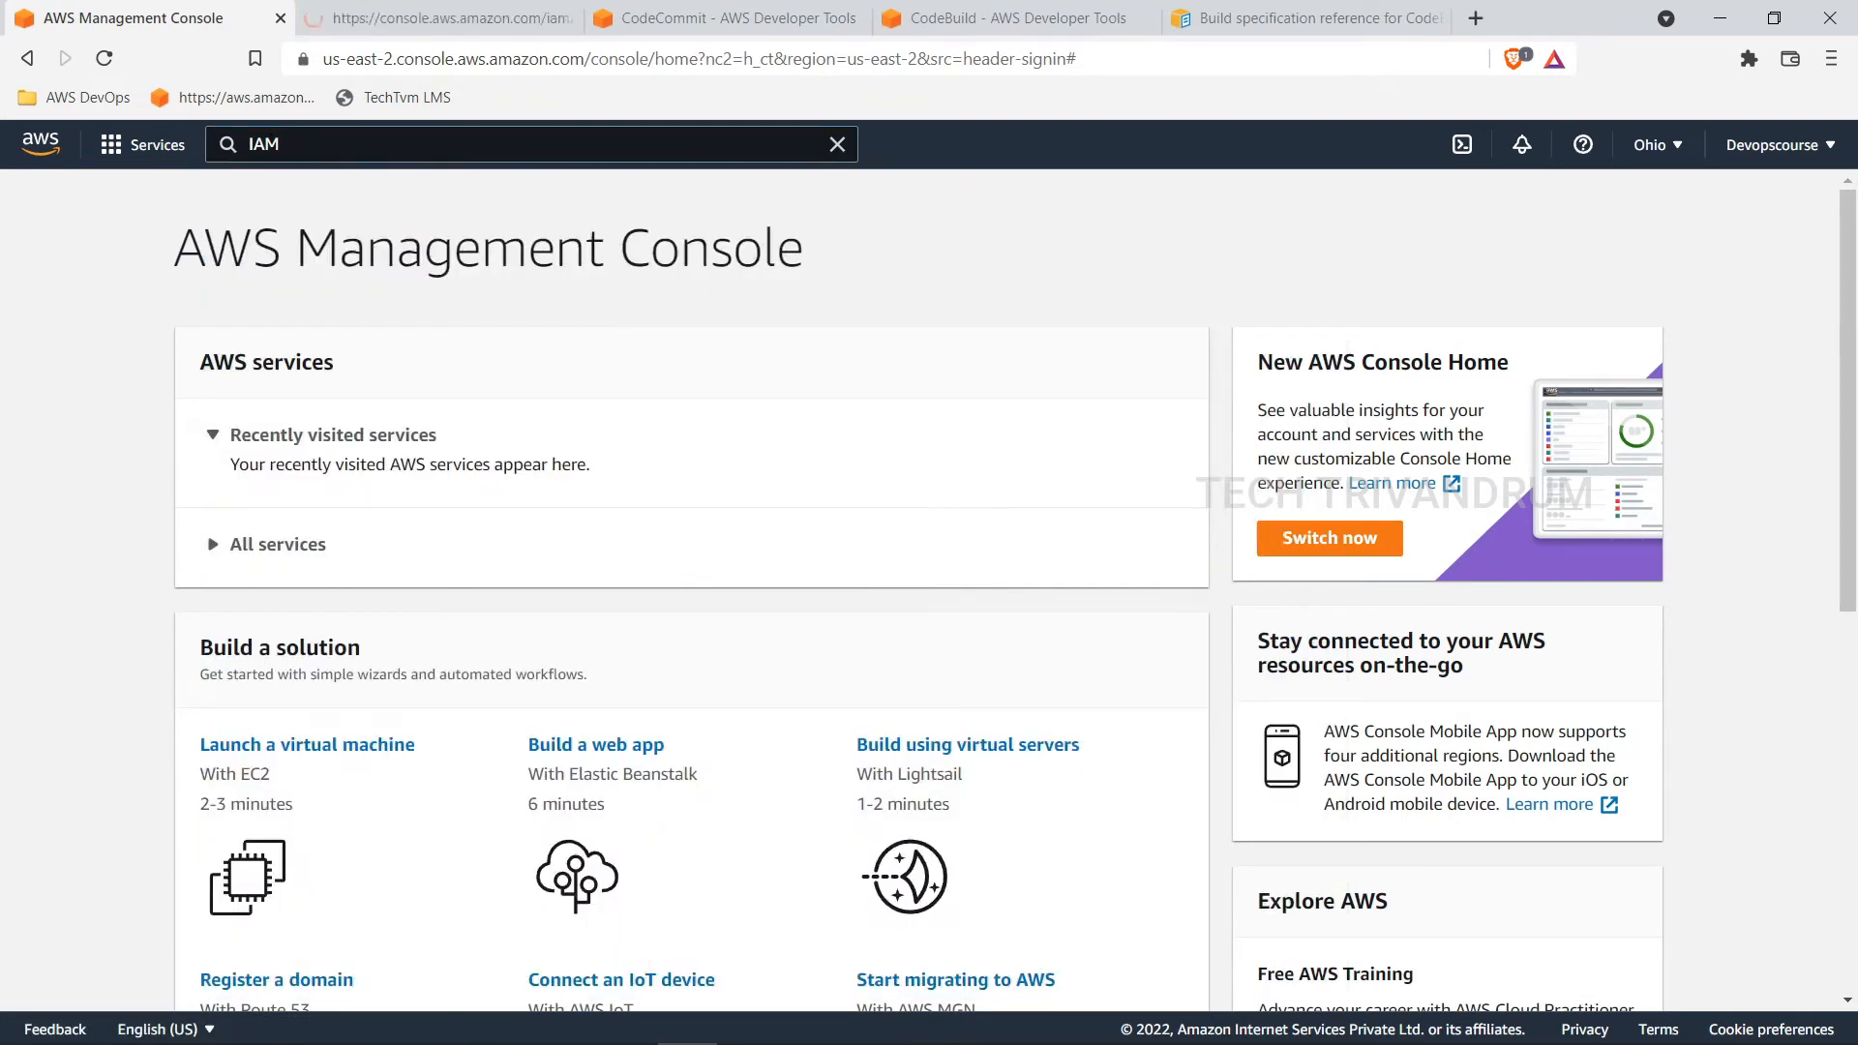
{"action": "left_click", "coordinate": [472, 31]}
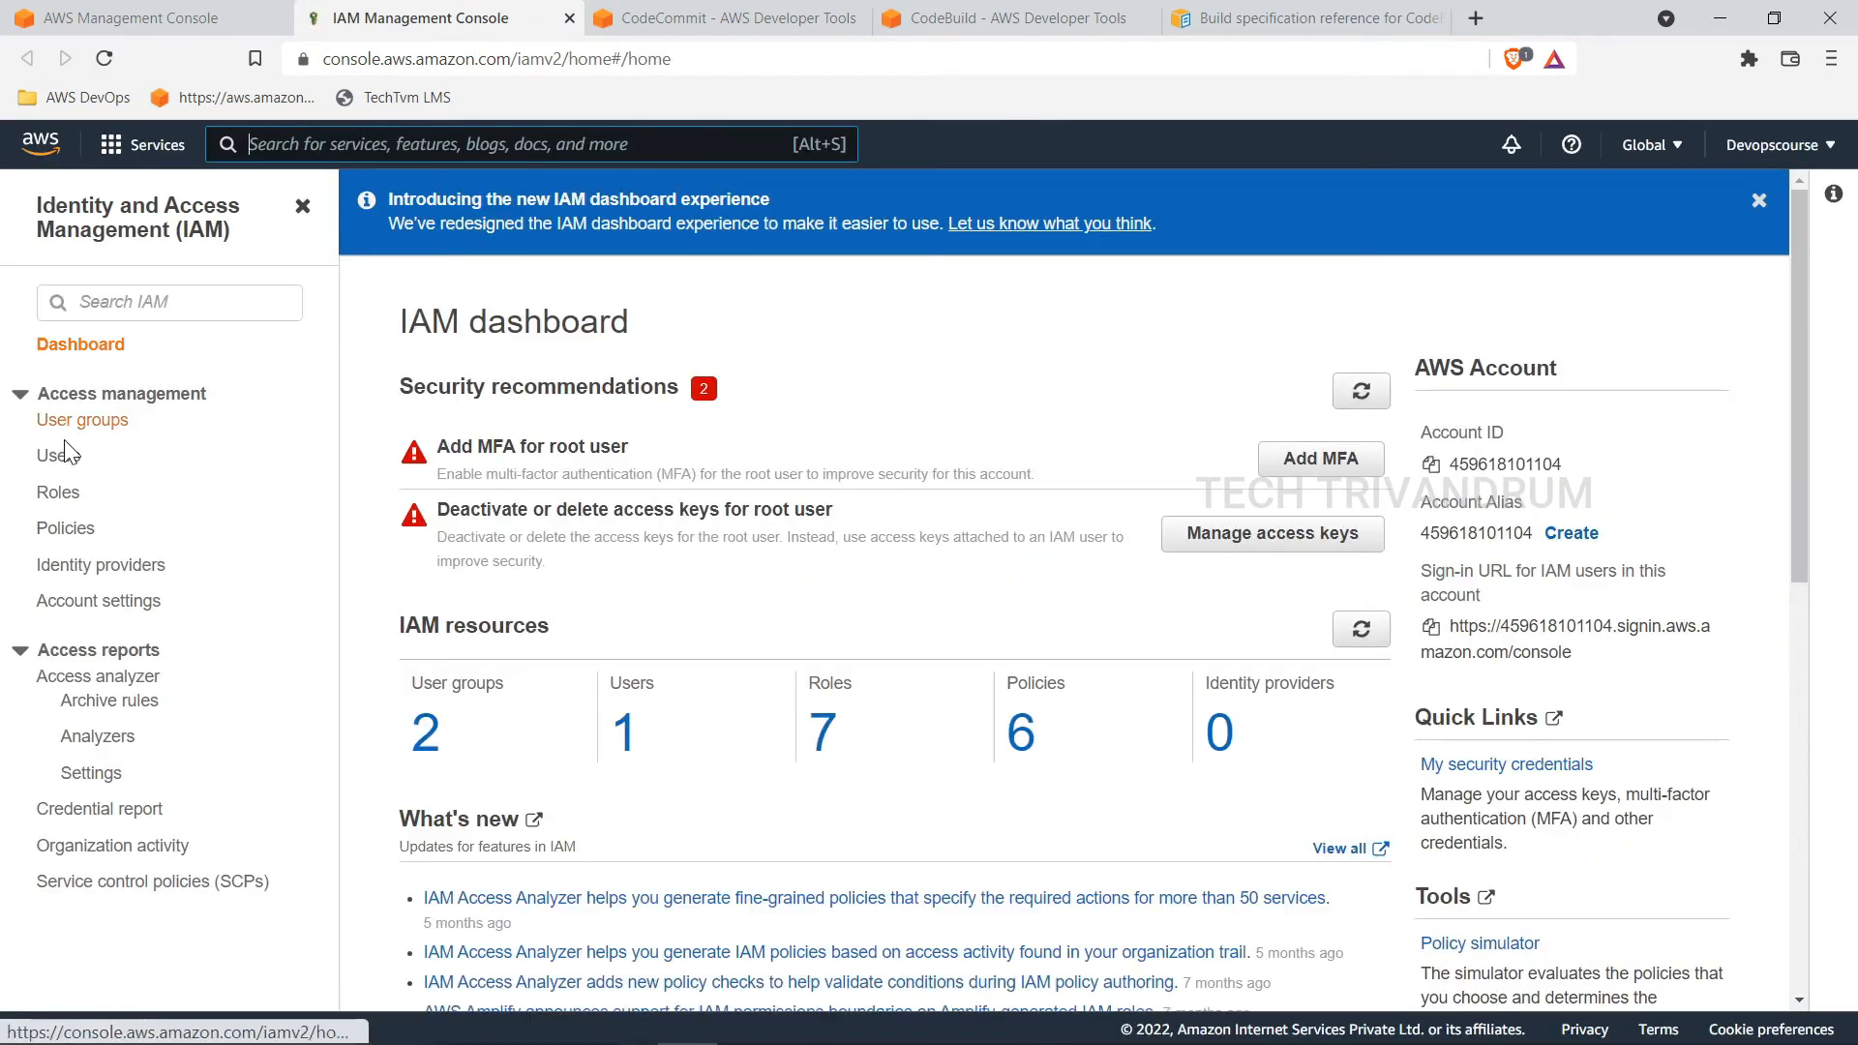
{"action": "left_click", "coordinate": [60, 493]}
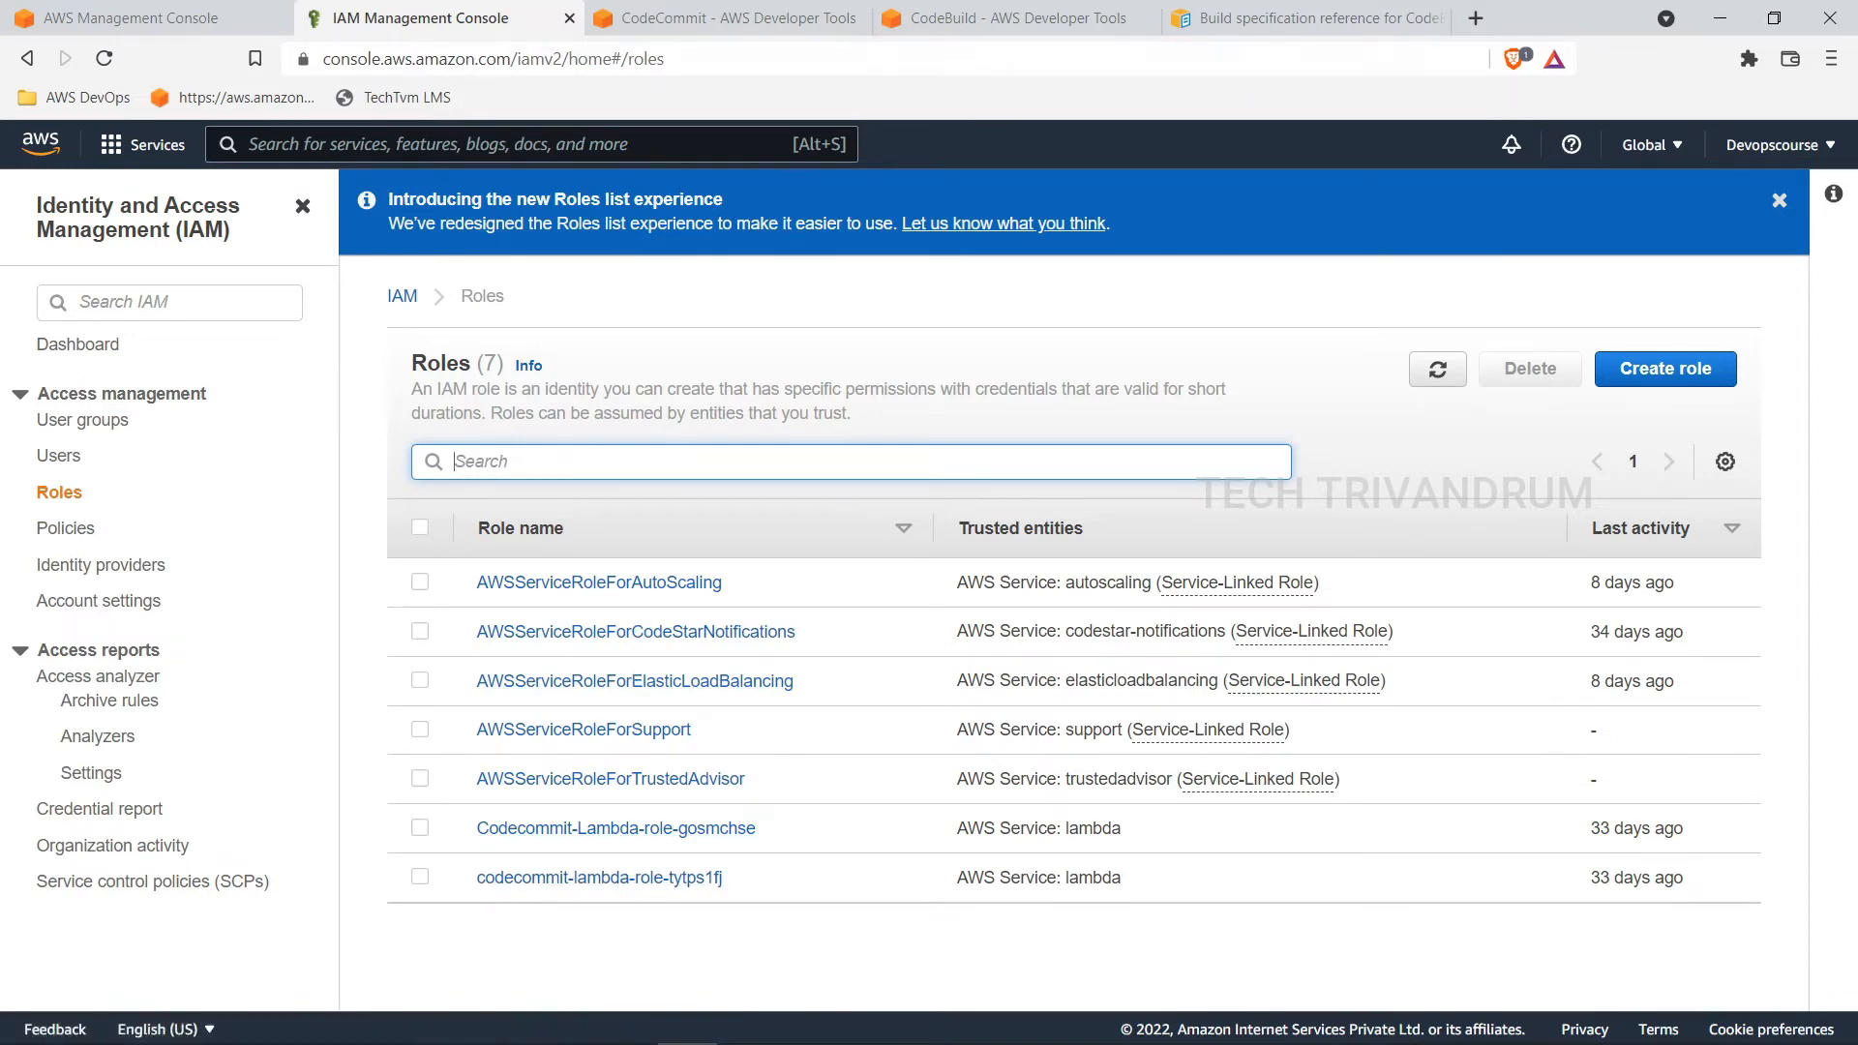
Step: Return to the CodeBuild project form and check the role name proposed for the new service role
{"action": "left_click", "coordinate": [923, 21]}
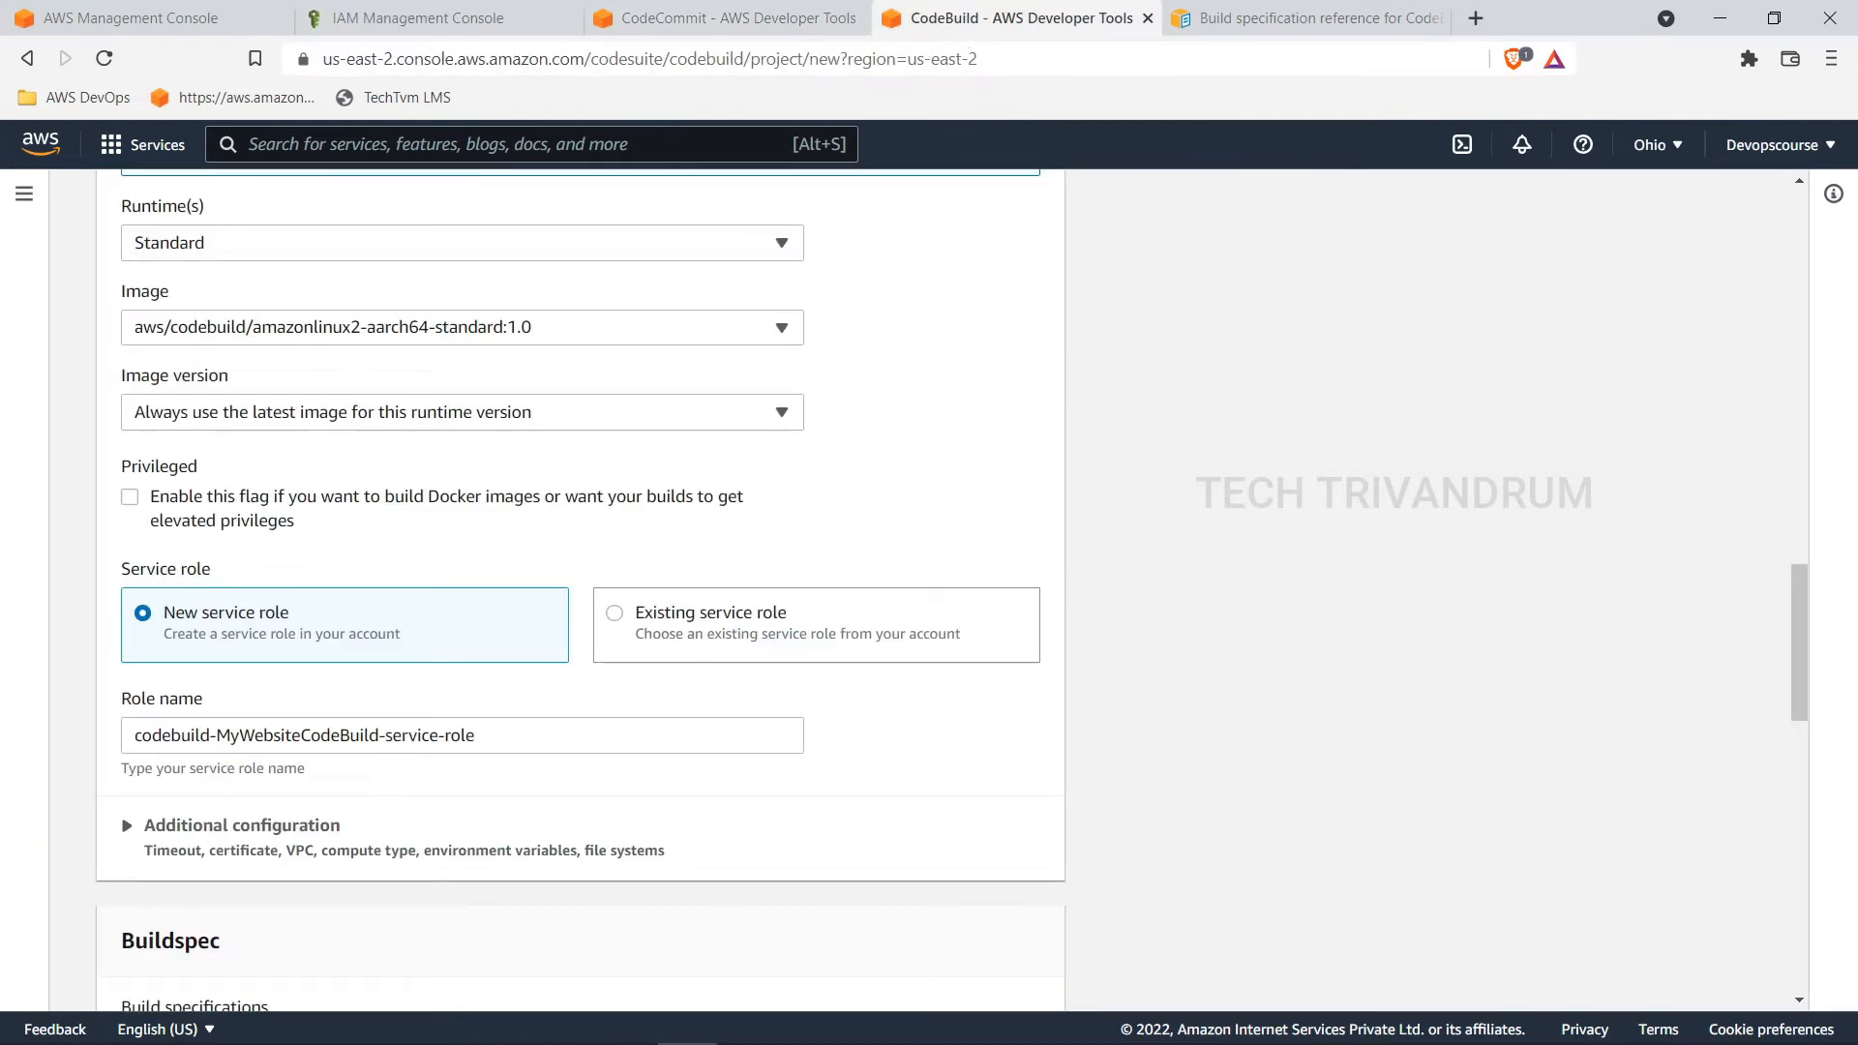
{"action": "left_click", "coordinate": [481, 735]}
{"action": "scroll", "coordinate": [362, 726], "scroll_direction": "down", "scroll_amount": 1}
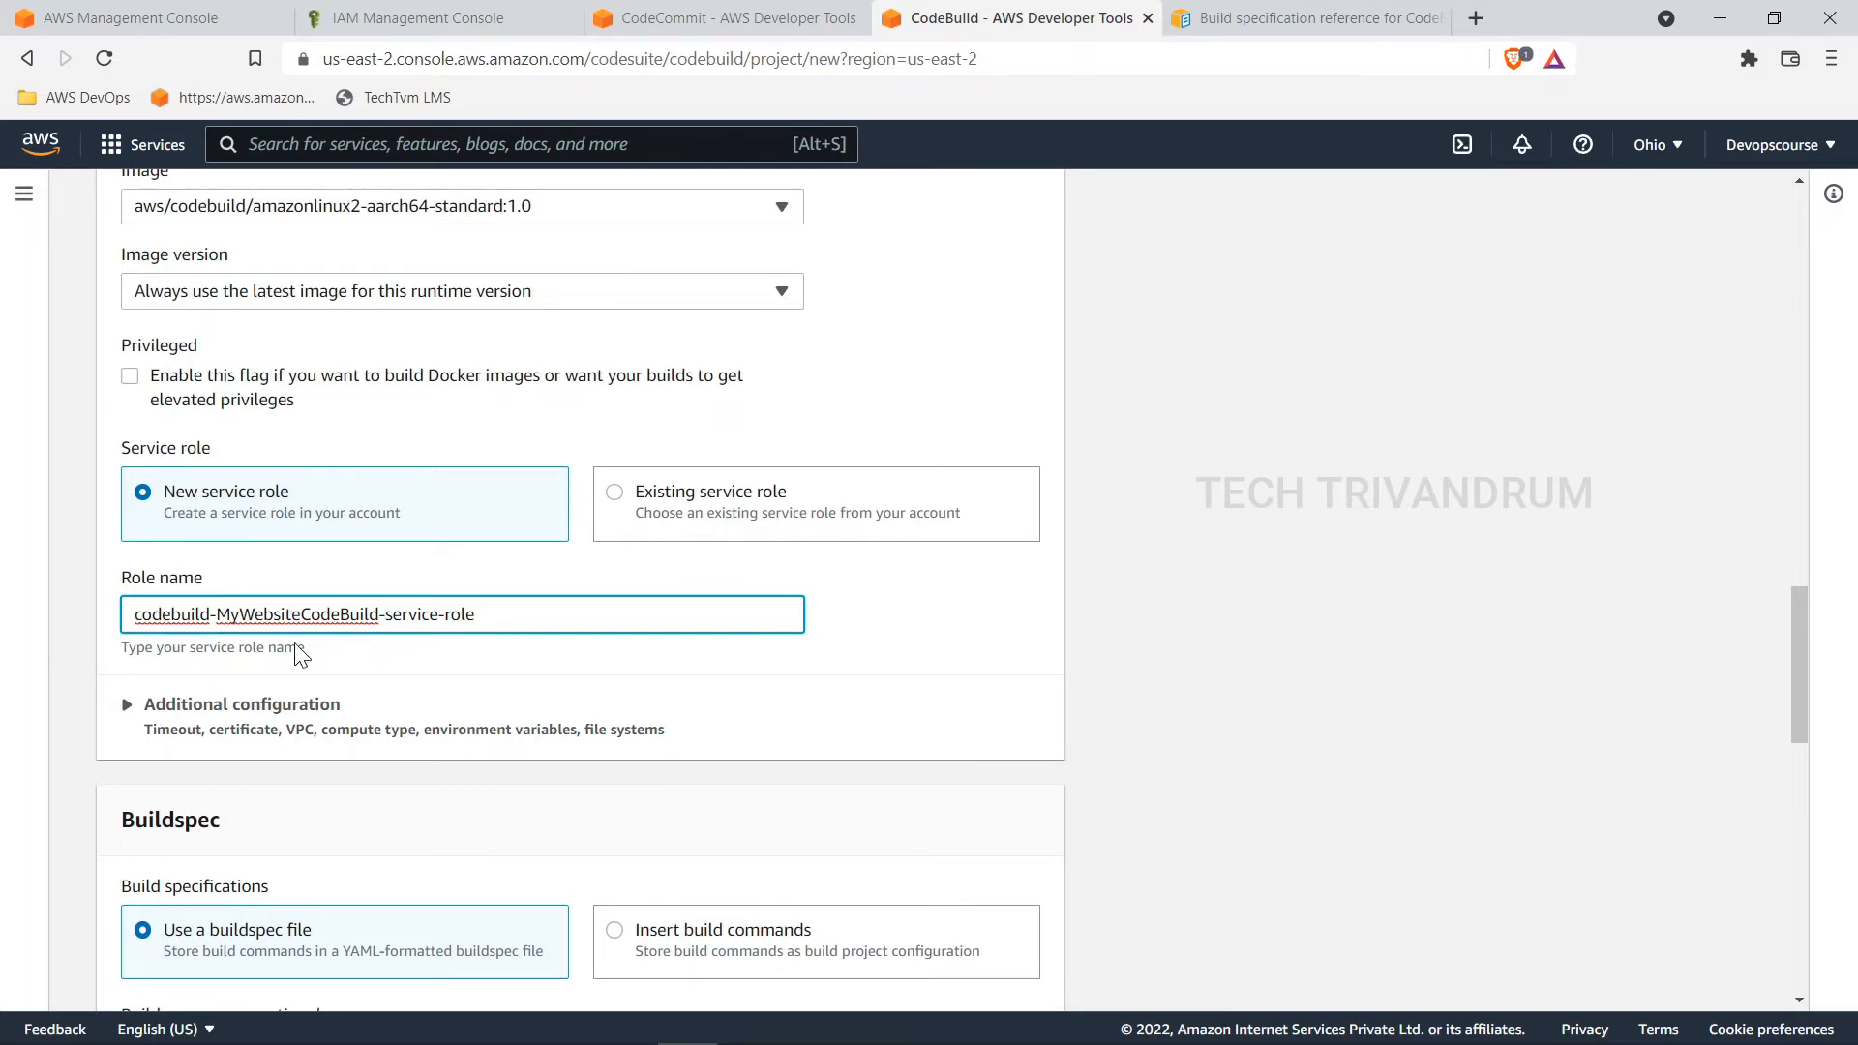
Step: Expand the environment's additional configuration and review the timeout, certificate, VPC, compute, environment variable and file system settings
{"action": "scroll", "coordinate": [300, 656], "scroll_direction": "down", "scroll_amount": 1}
{"action": "left_click", "coordinate": [130, 592]}
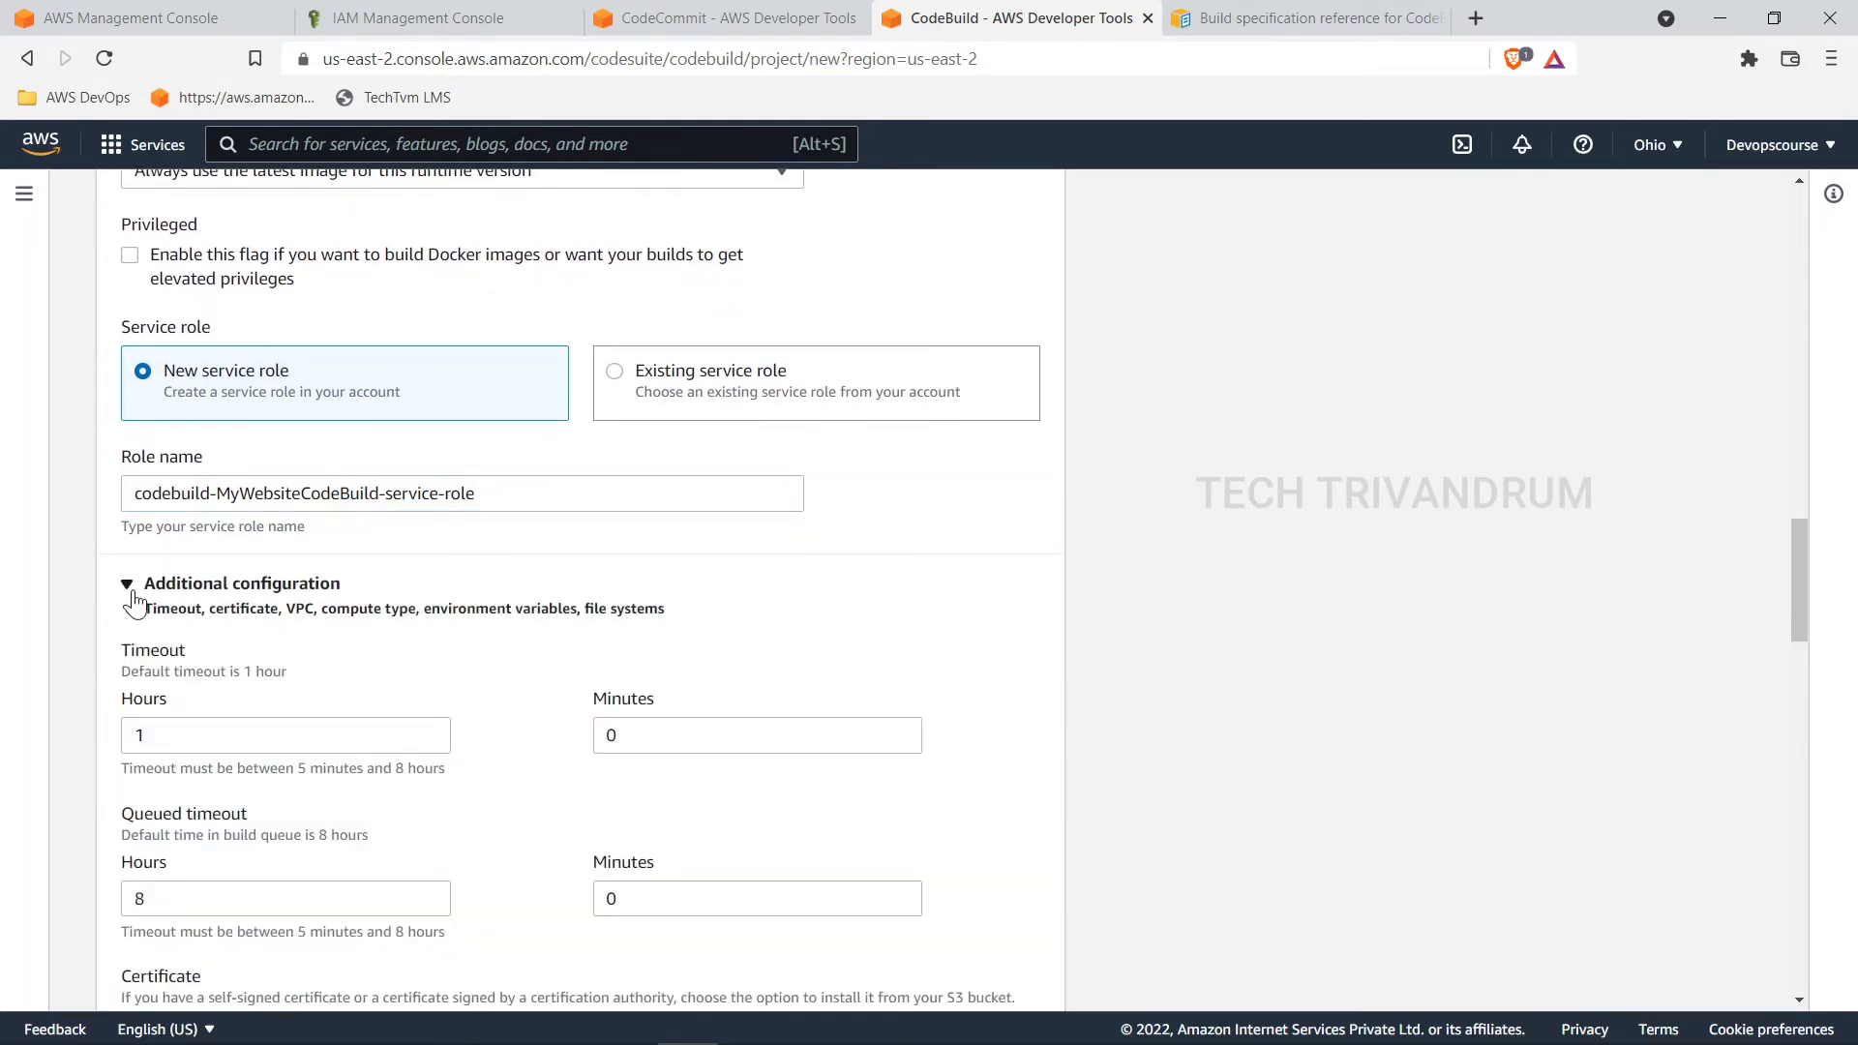
{"action": "scroll", "coordinate": [134, 602], "scroll_direction": "down", "scroll_amount": 1}
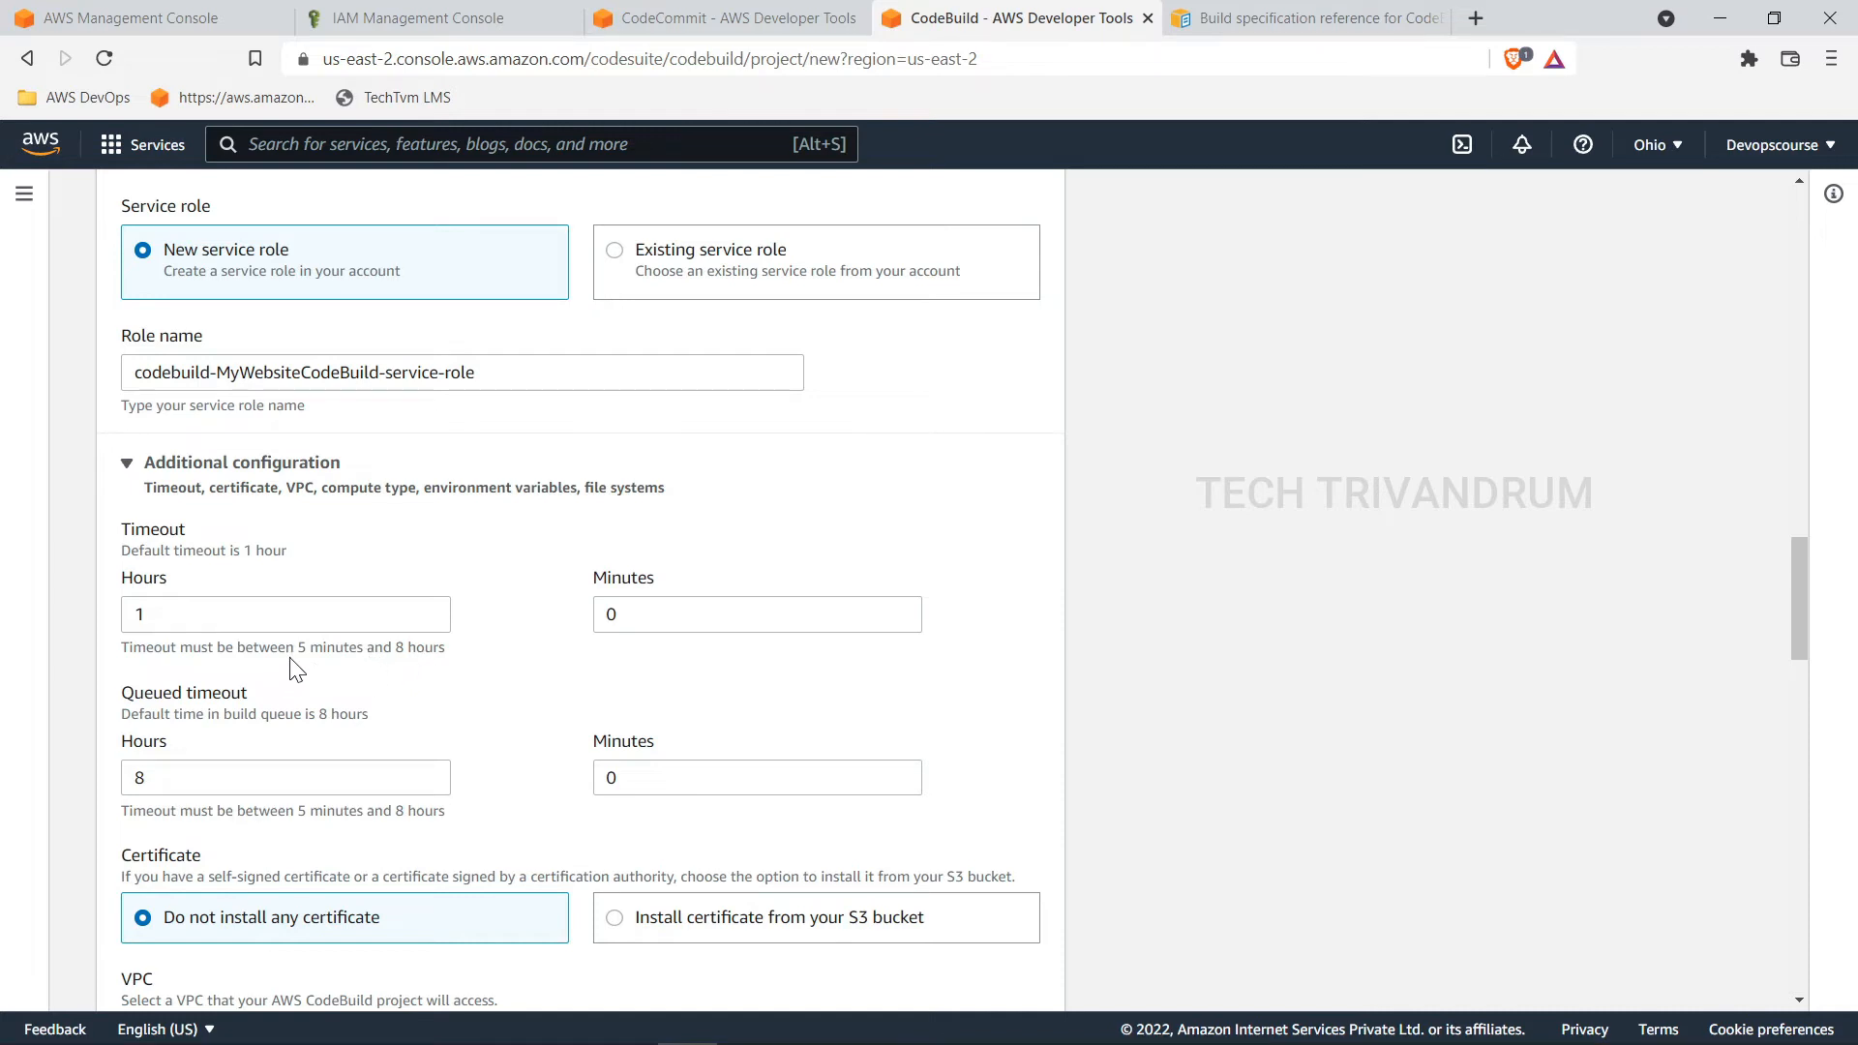
{"action": "scroll", "coordinate": [293, 668], "scroll_direction": "down", "scroll_amount": 1}
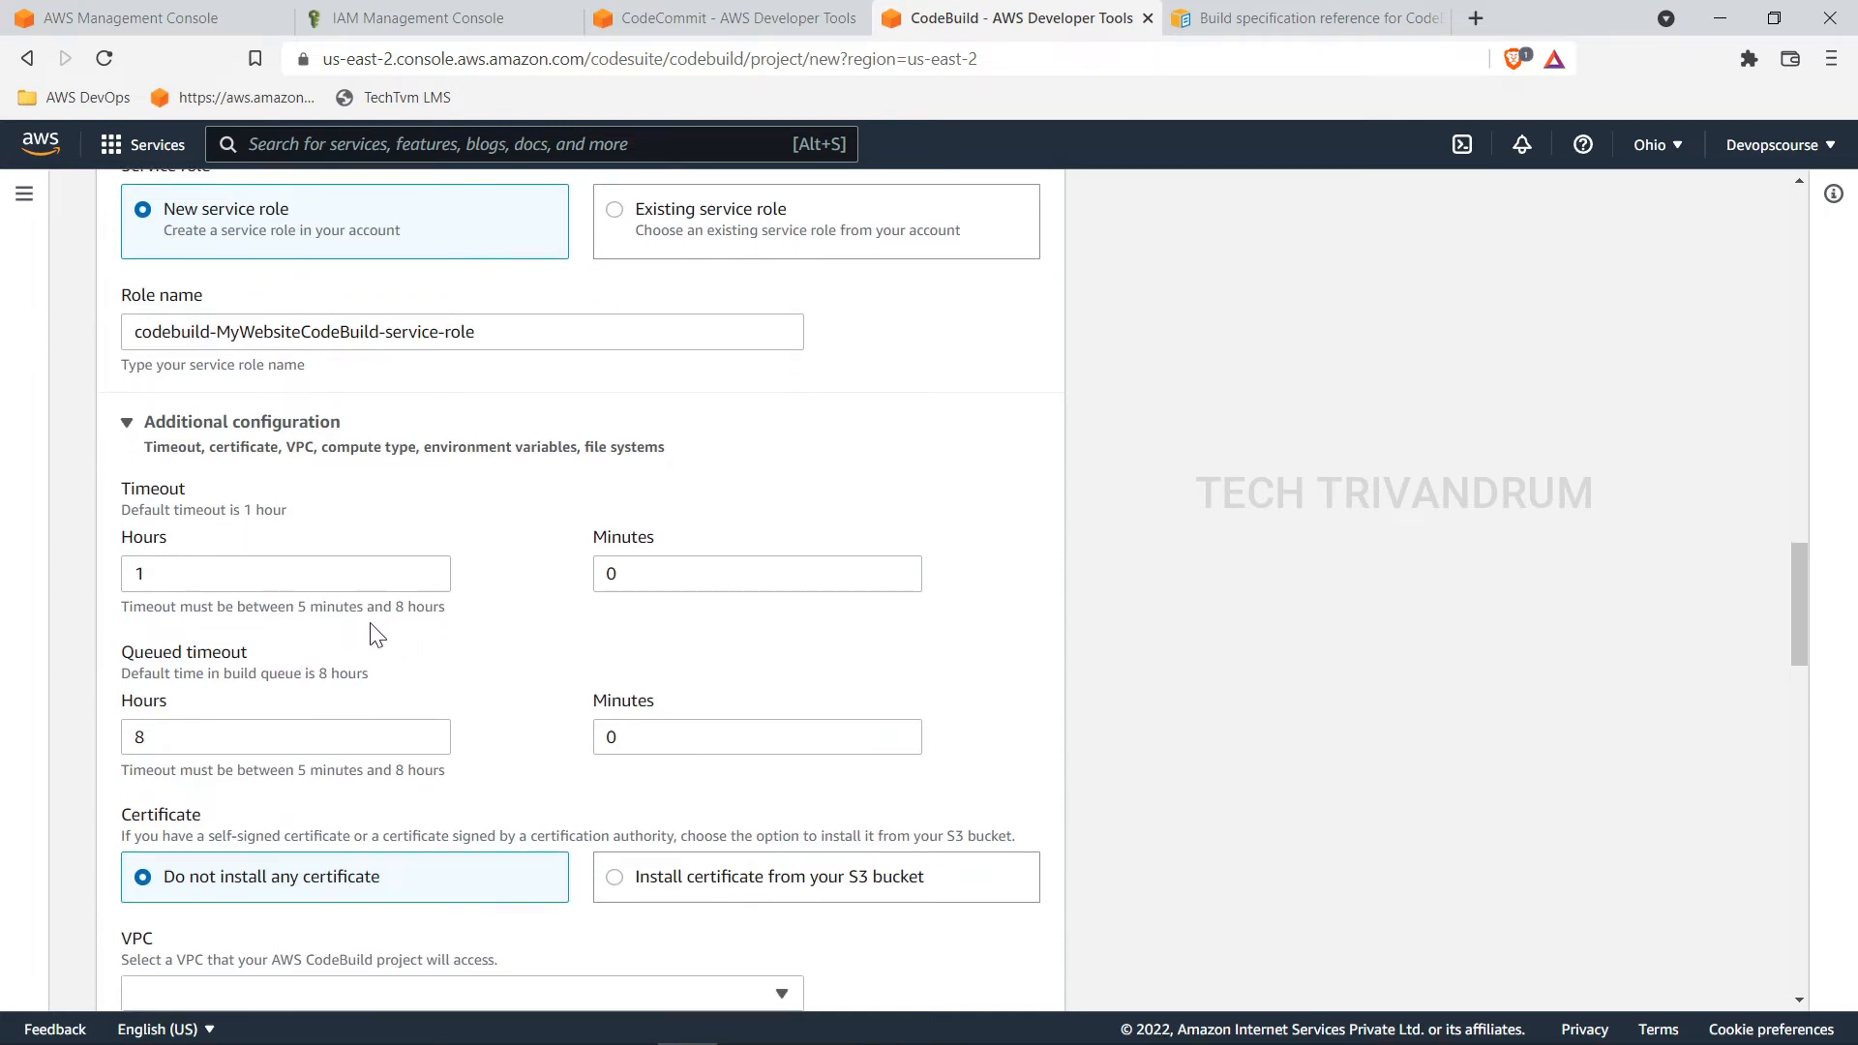
{"action": "scroll", "coordinate": [435, 611], "scroll_direction": "up", "scroll_amount": 1}
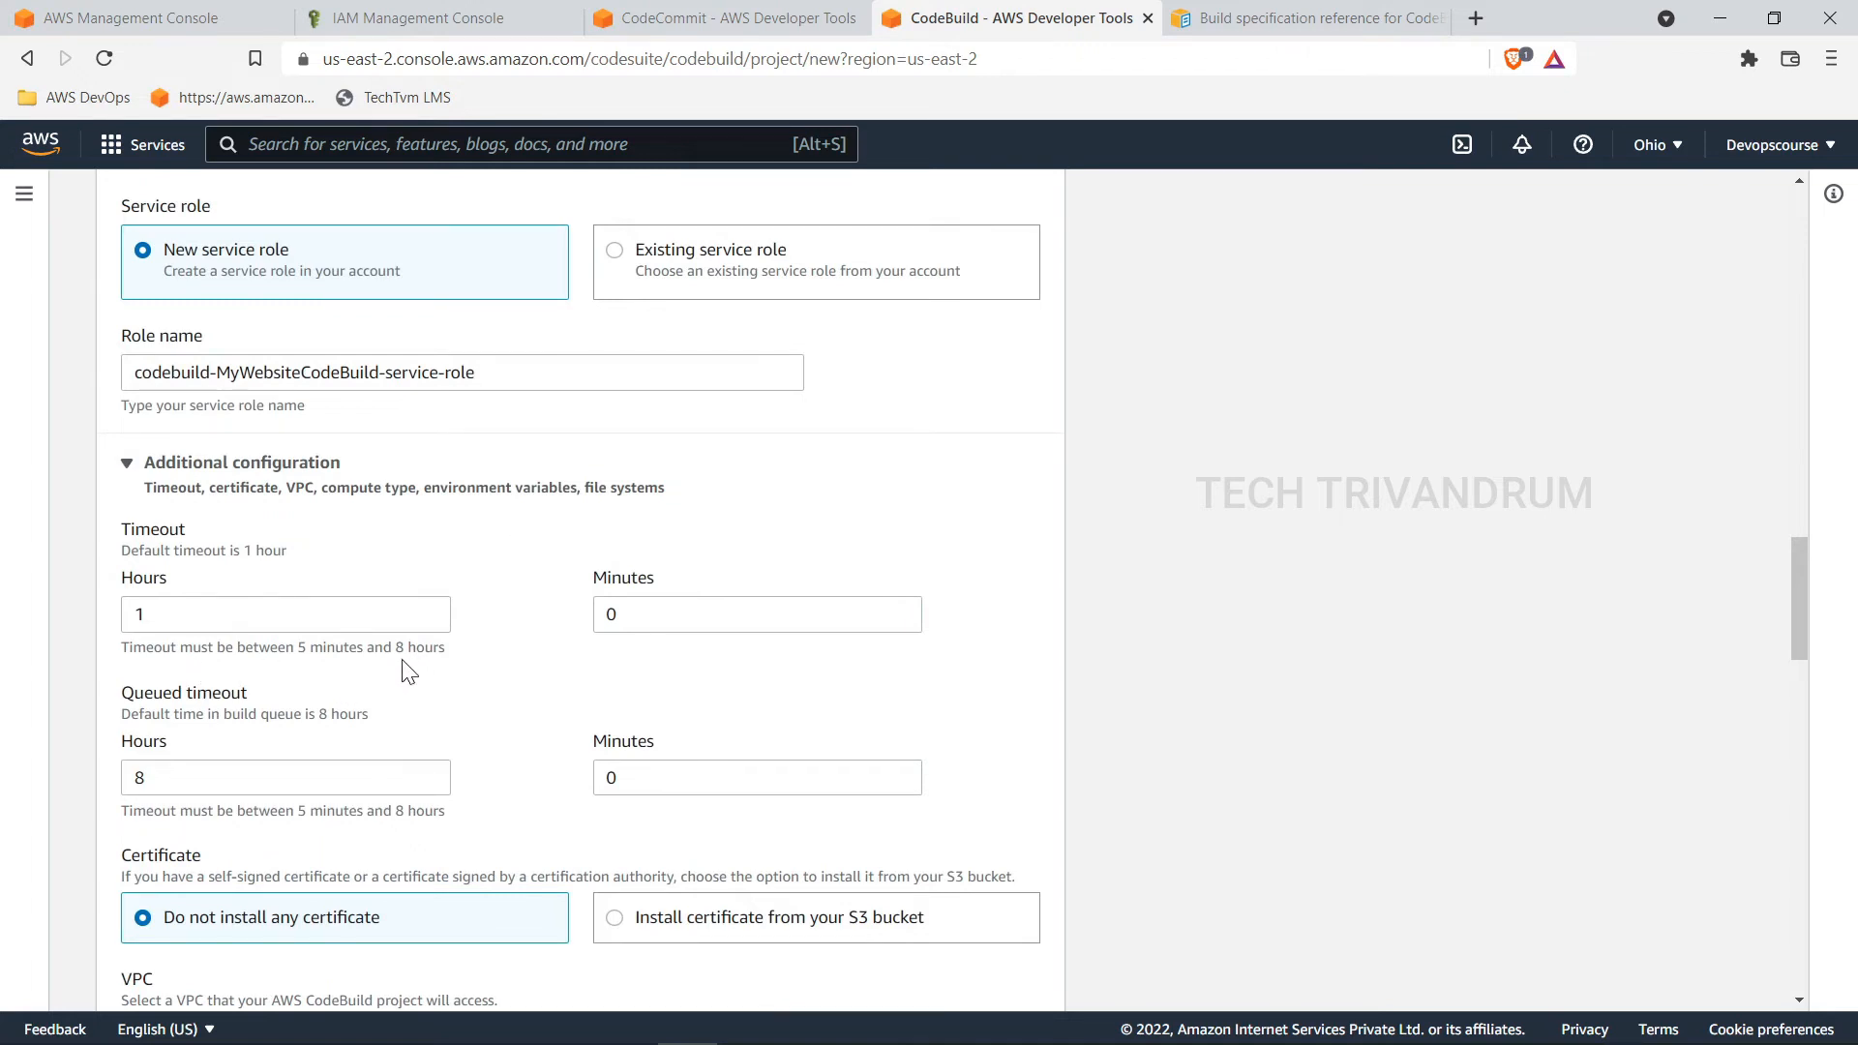
{"action": "scroll", "coordinate": [426, 663], "scroll_direction": "down", "scroll_amount": 3}
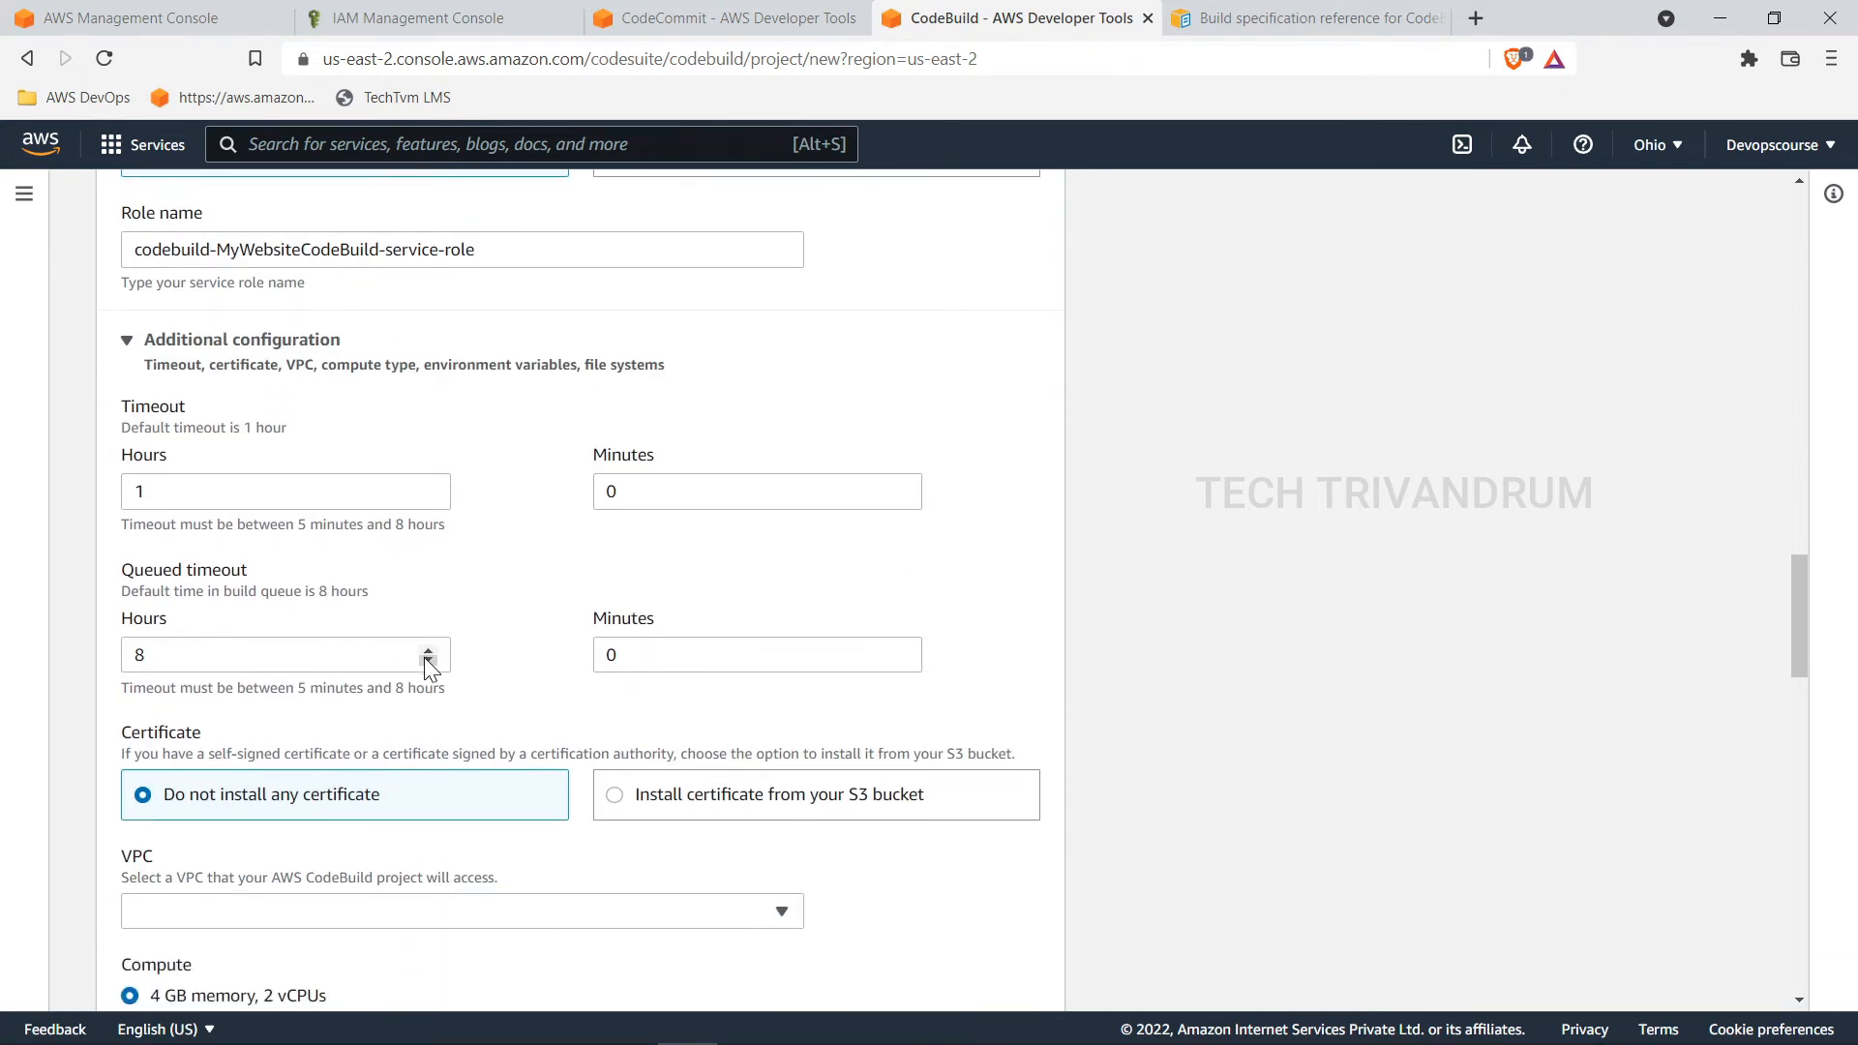
{"action": "scroll", "coordinate": [426, 664], "scroll_direction": "down", "scroll_amount": 2}
{"action": "left_click", "coordinate": [424, 413]}
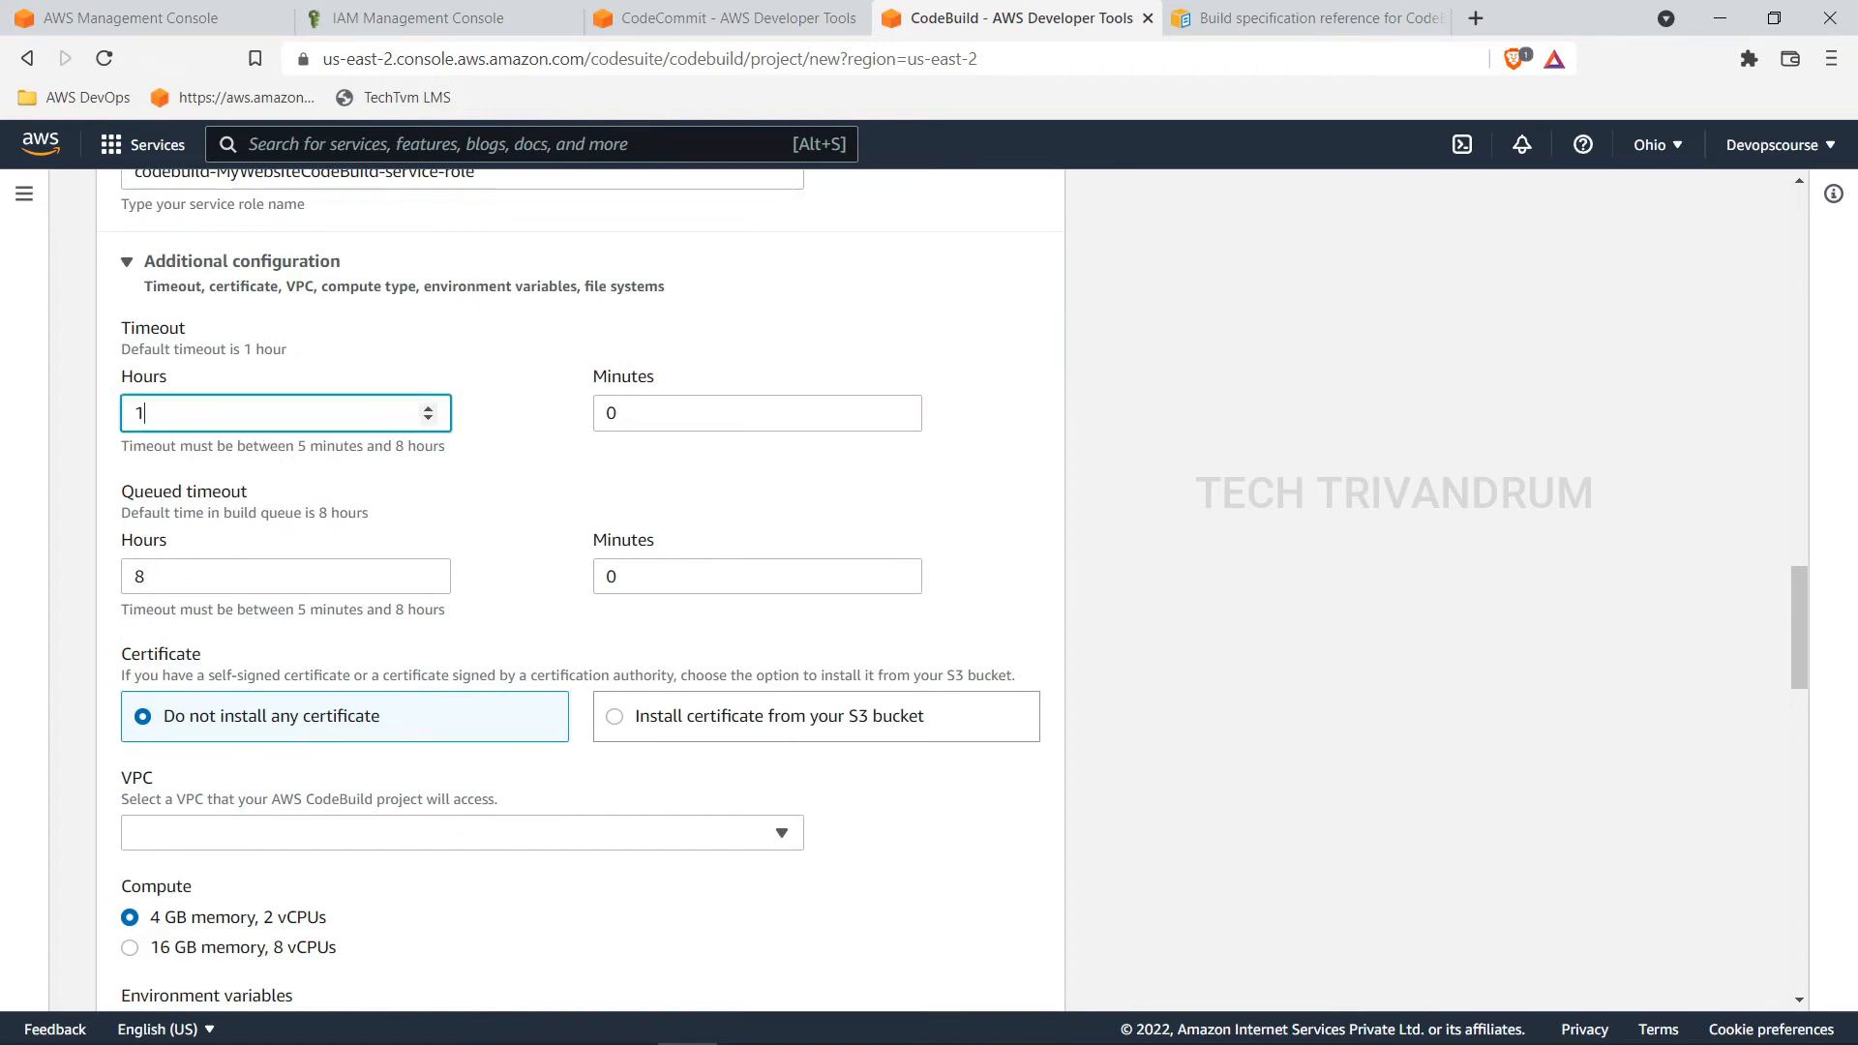
{"action": "scroll", "coordinate": [281, 455], "scroll_direction": "down", "scroll_amount": 5}
{"action": "scroll", "coordinate": [339, 523], "scroll_direction": "down", "scroll_amount": 5}
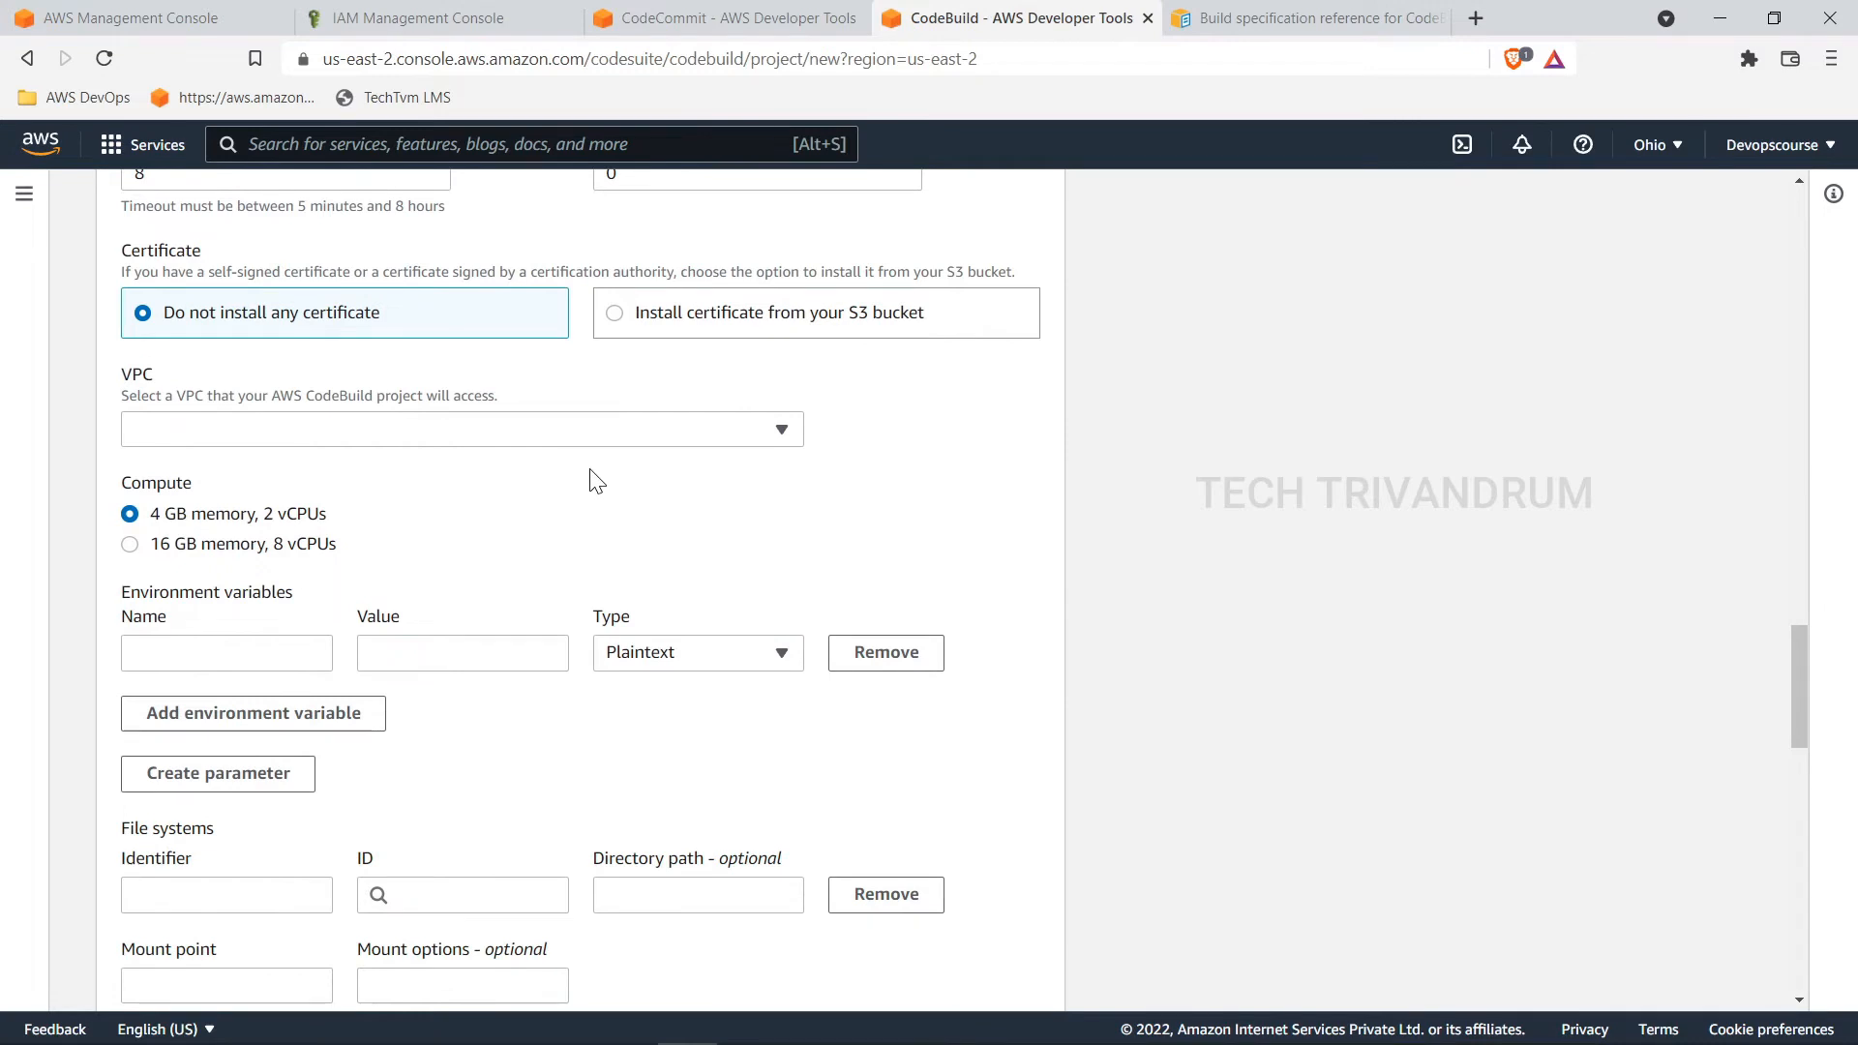
Step: Check the available VPCs without selecting one, and review the compute, environment variable and file system settings down to the Buildspec section
{"action": "left_click", "coordinate": [542, 438]}
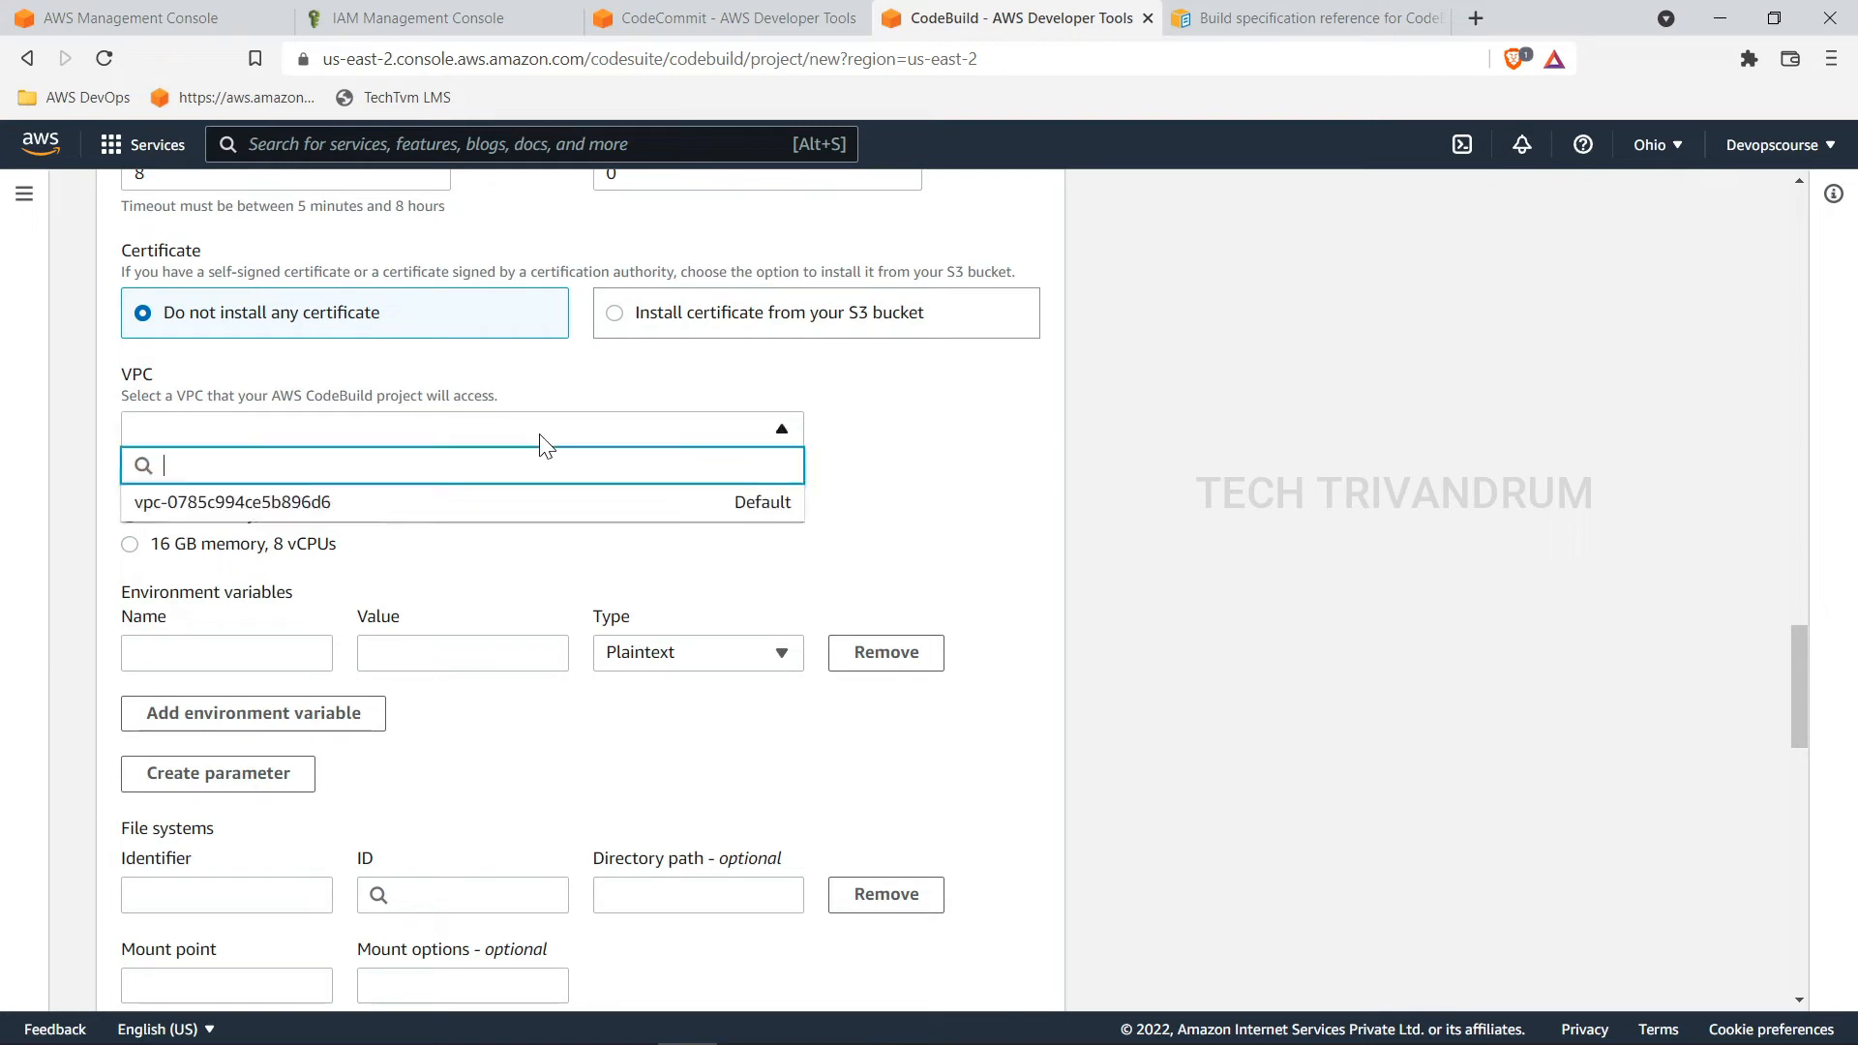
{"action": "left_click", "coordinate": [450, 558]}
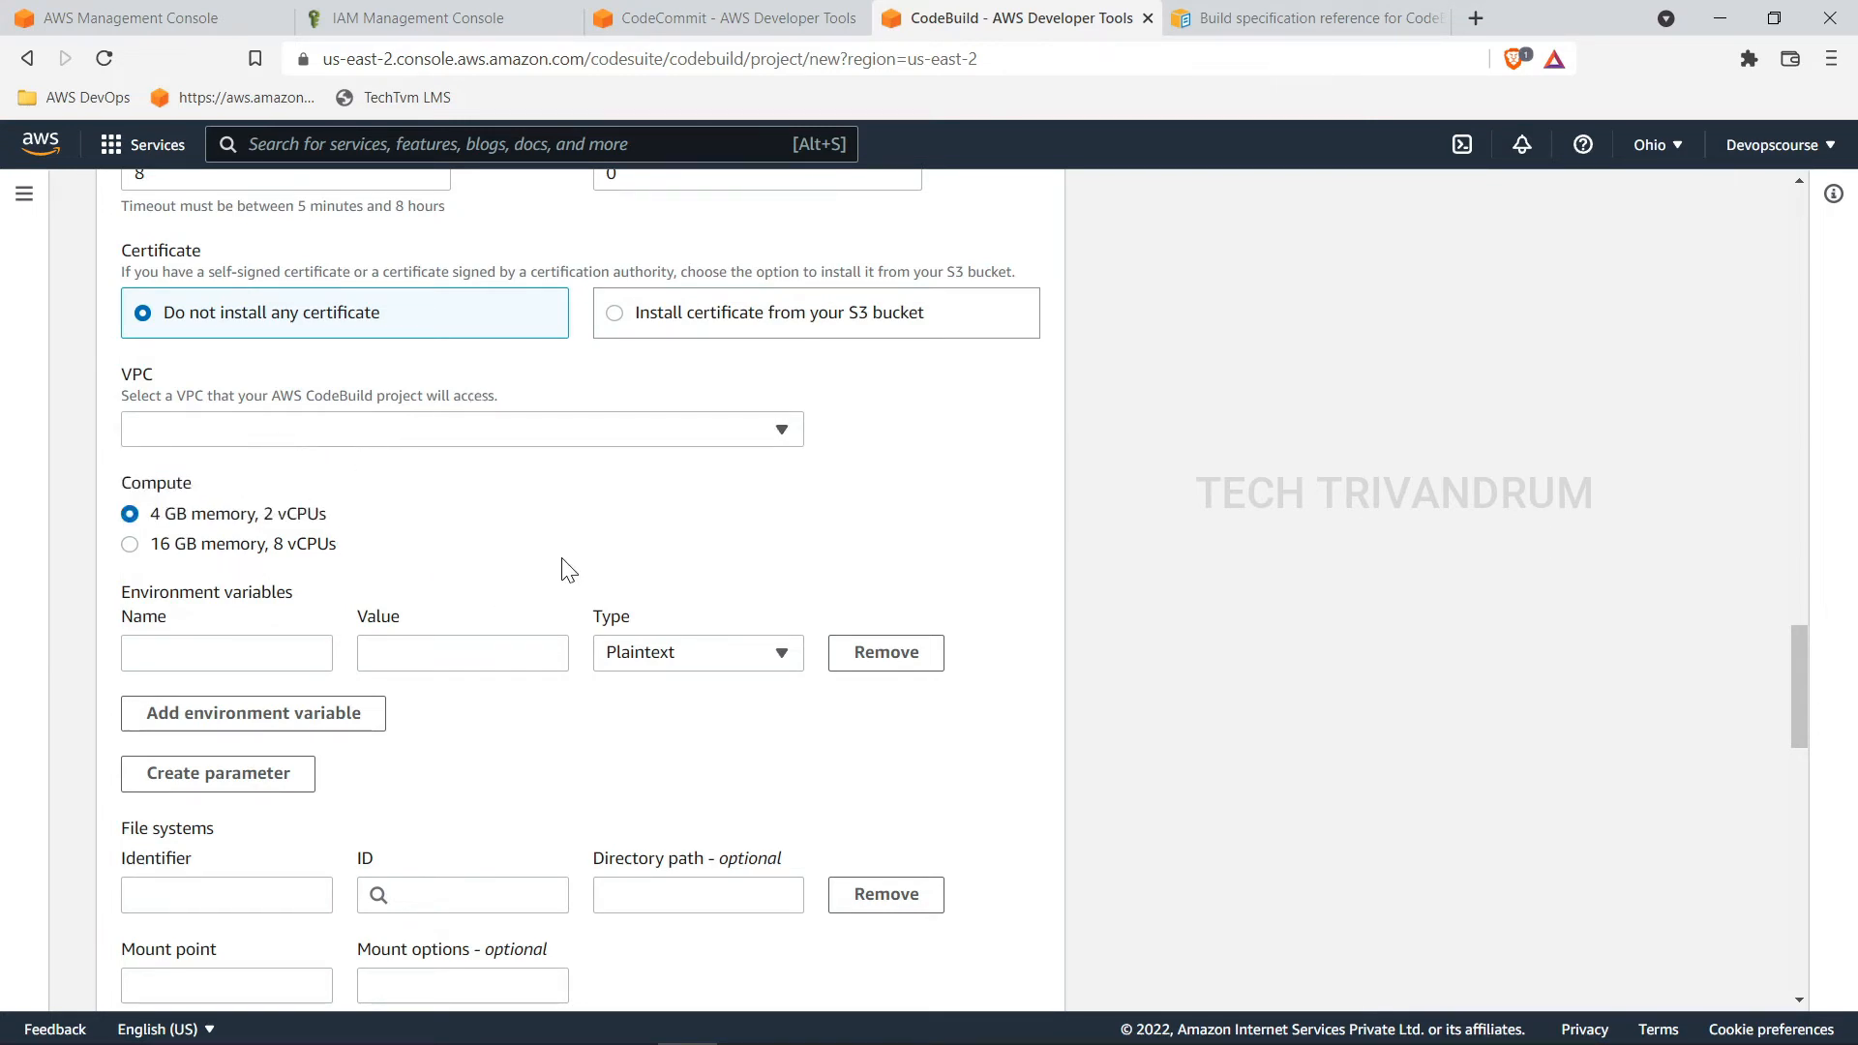
{"action": "scroll", "coordinate": [563, 570], "scroll_direction": "down", "scroll_amount": 1}
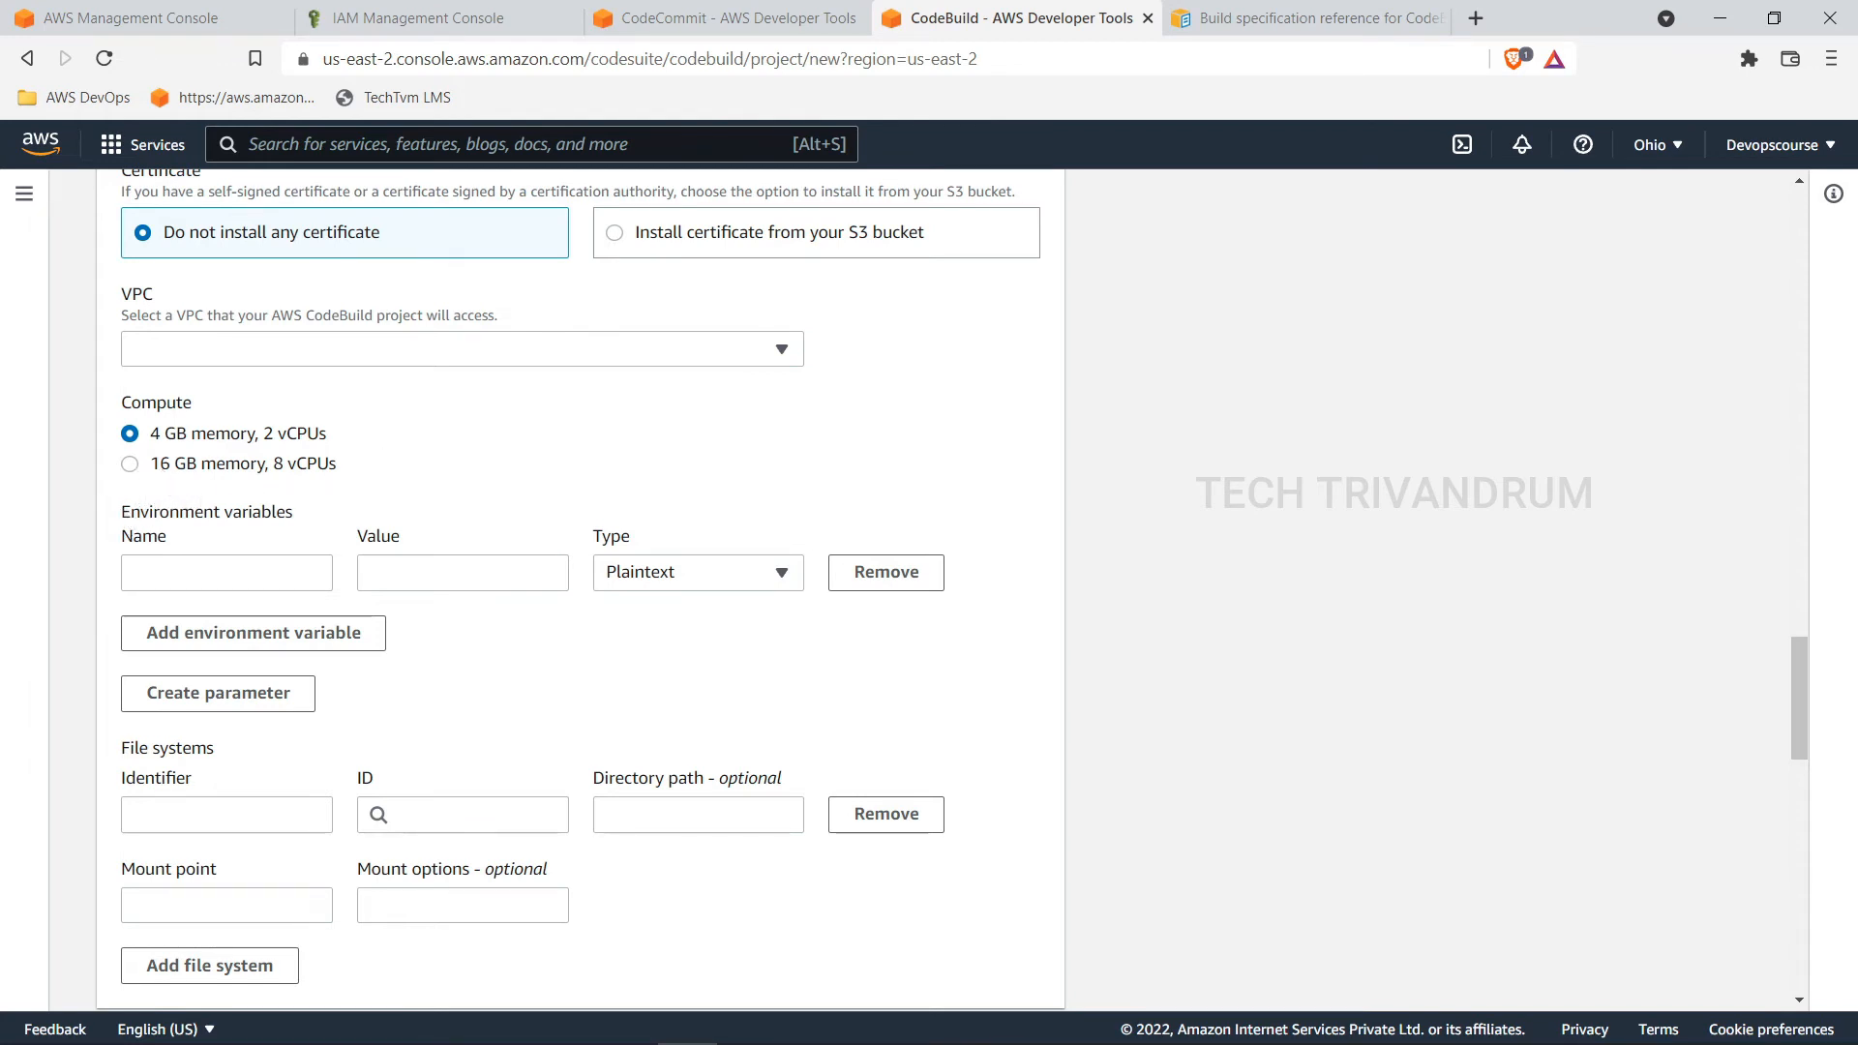
{"action": "scroll", "coordinate": [735, 576], "scroll_direction": "down", "scroll_amount": 4}
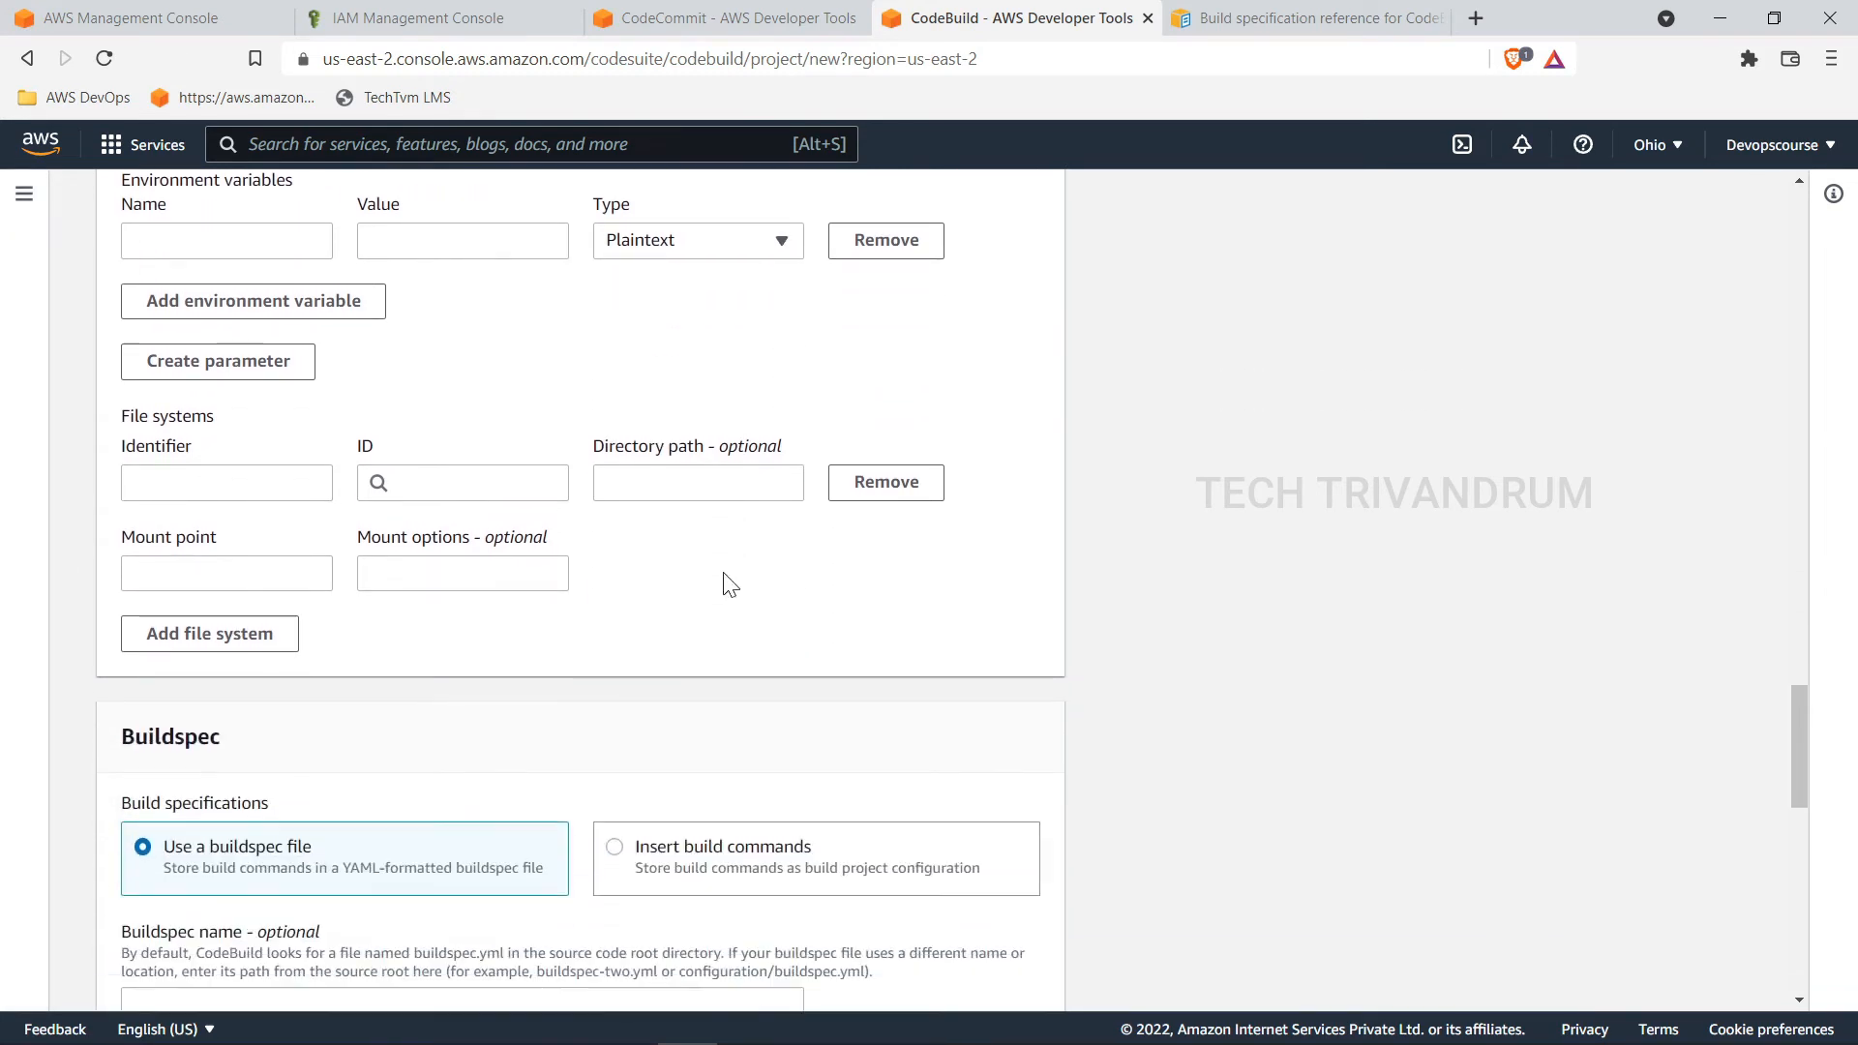
{"action": "scroll", "coordinate": [494, 552], "scroll_direction": "up", "scroll_amount": 3}
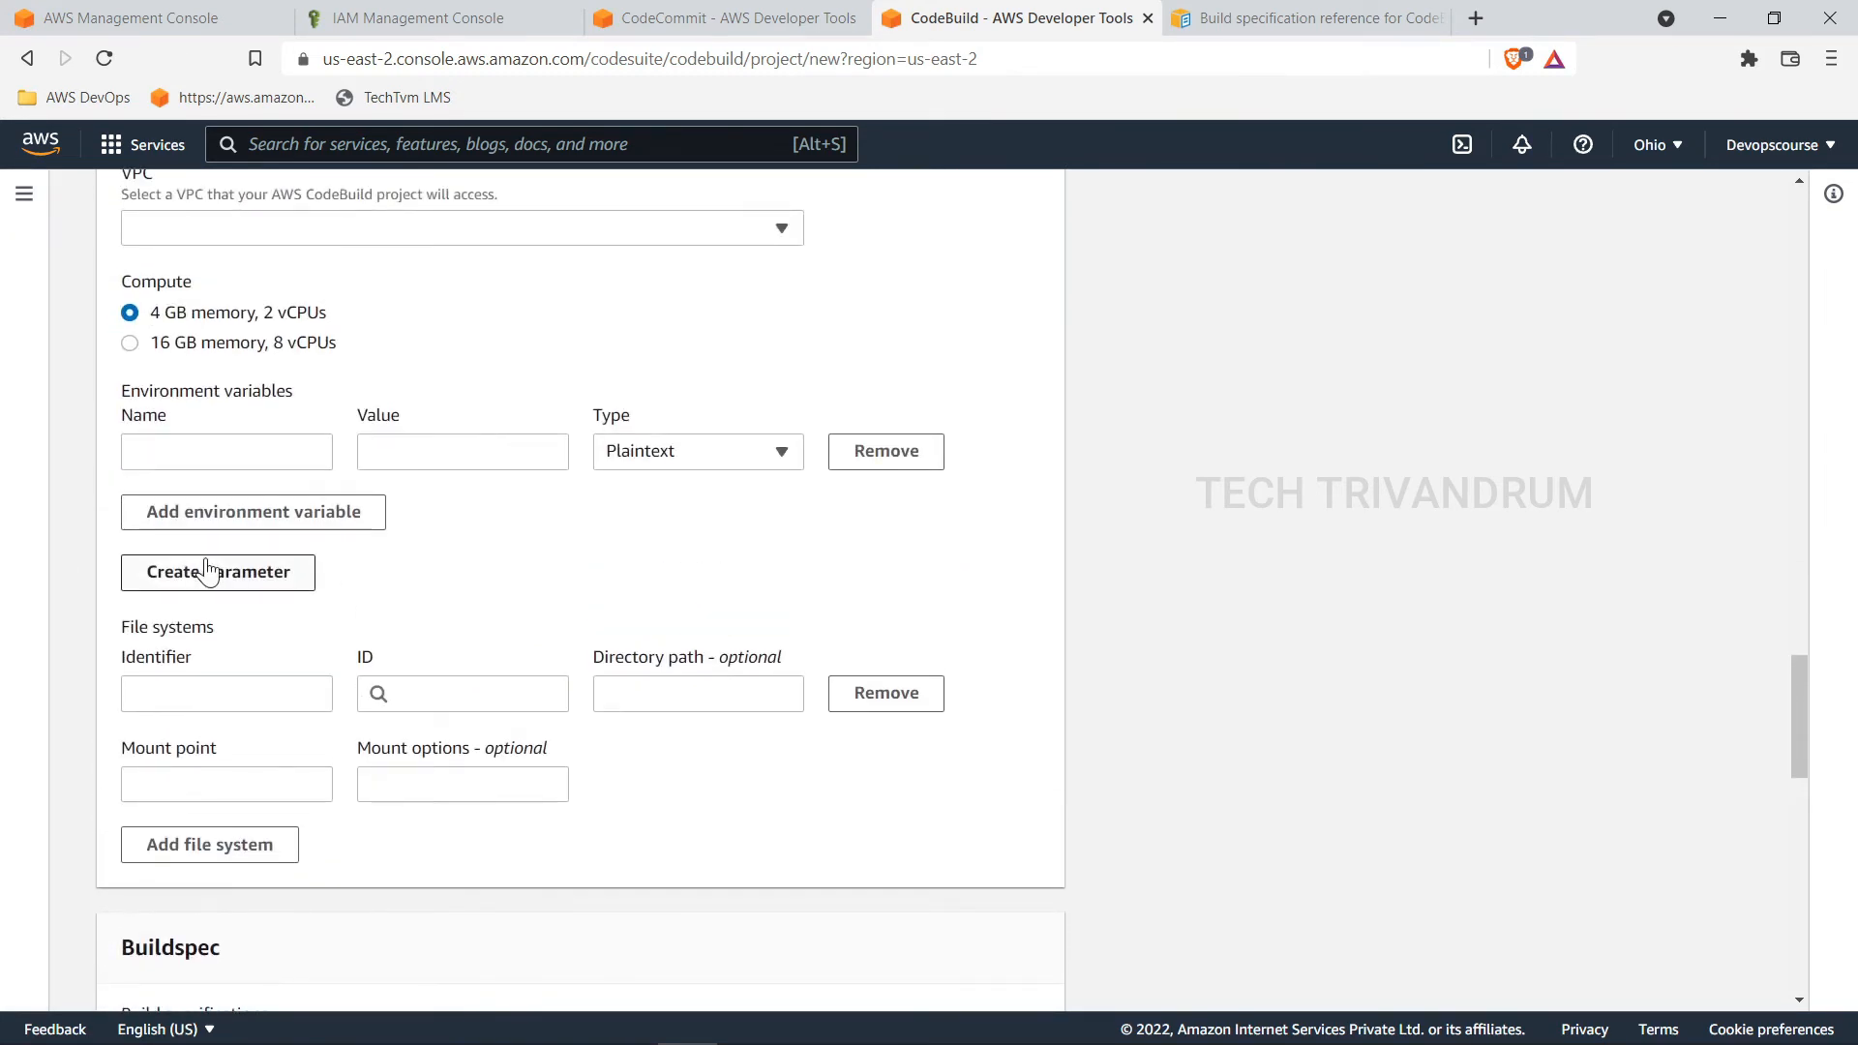
{"action": "scroll", "coordinate": [207, 566], "scroll_direction": "down", "scroll_amount": 4}
{"action": "scroll", "coordinate": [205, 561], "scroll_direction": "down", "scroll_amount": 3}
{"action": "scroll", "coordinate": [223, 387], "scroll_direction": "up", "scroll_amount": 1}
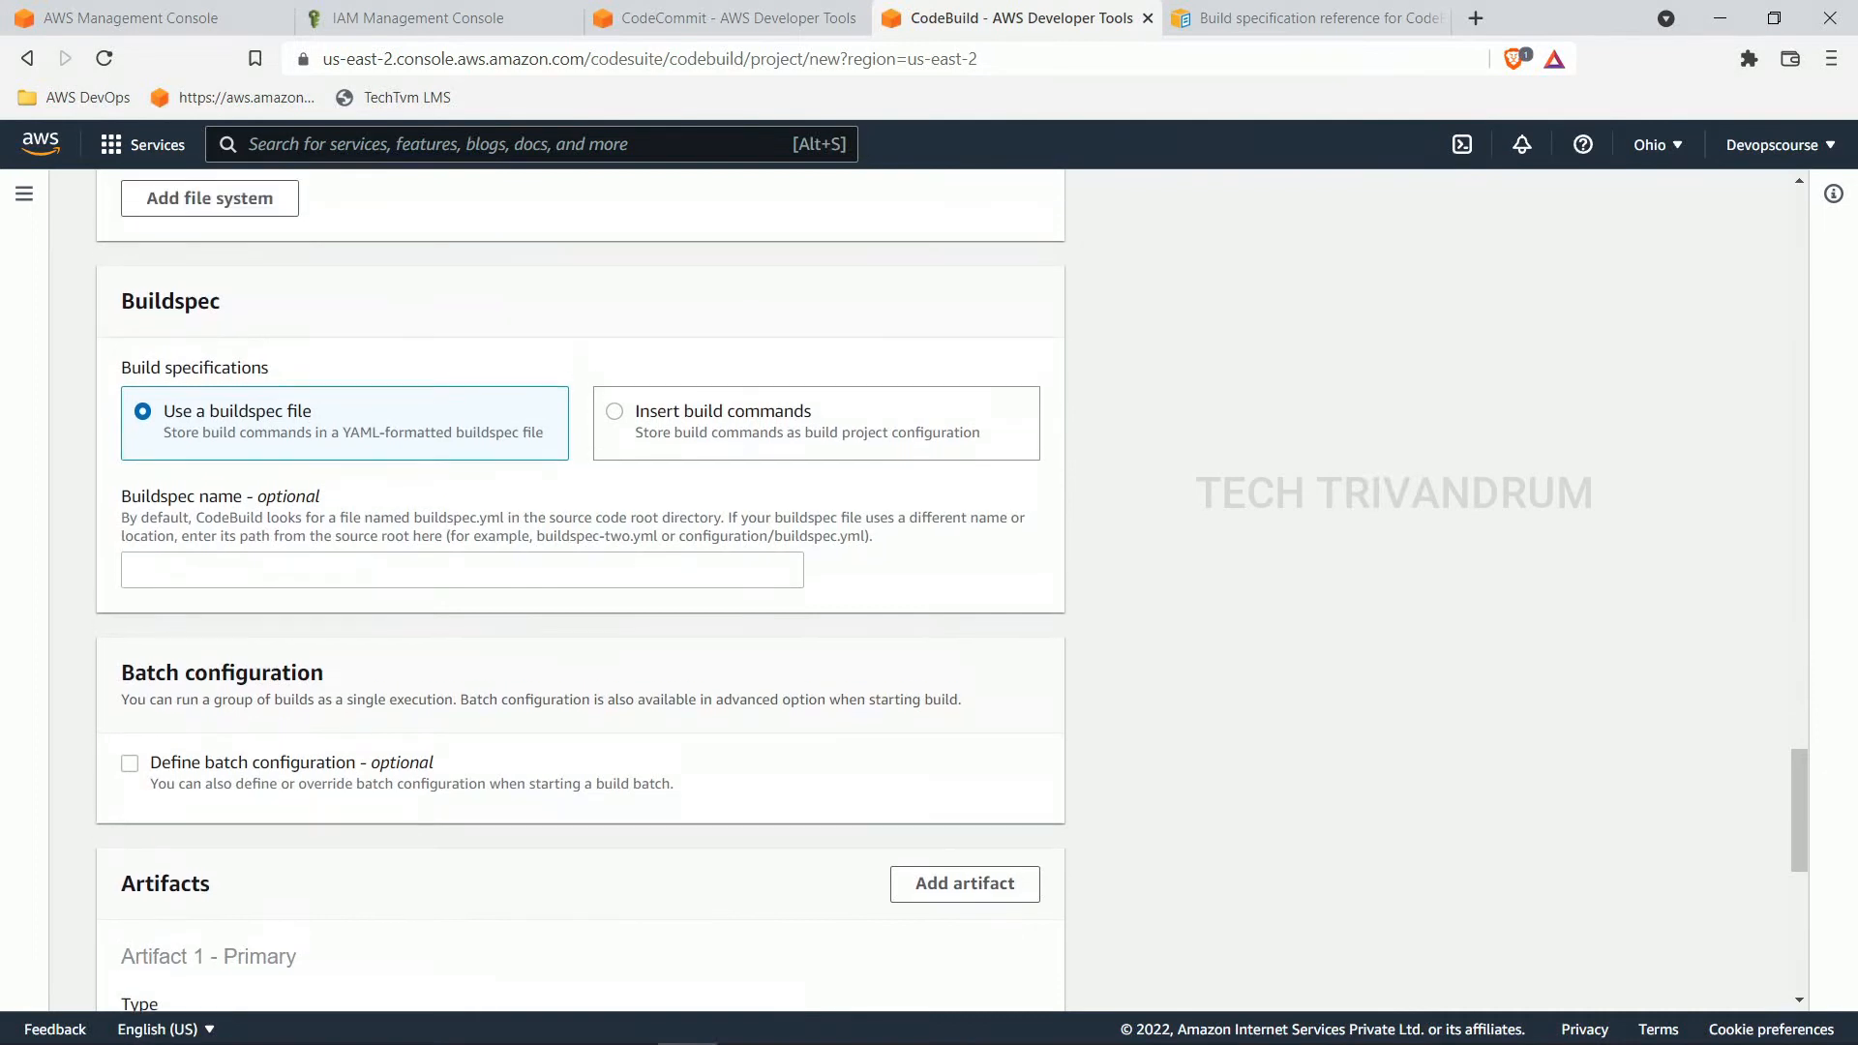
Step: Compare the project form's buildspec file settings with the buildspec.yml file in the my-website repository's code listing in CodeCommit
{"action": "left_click_drag", "start_coordinate": [235, 319], "coordinate": [124, 300]}
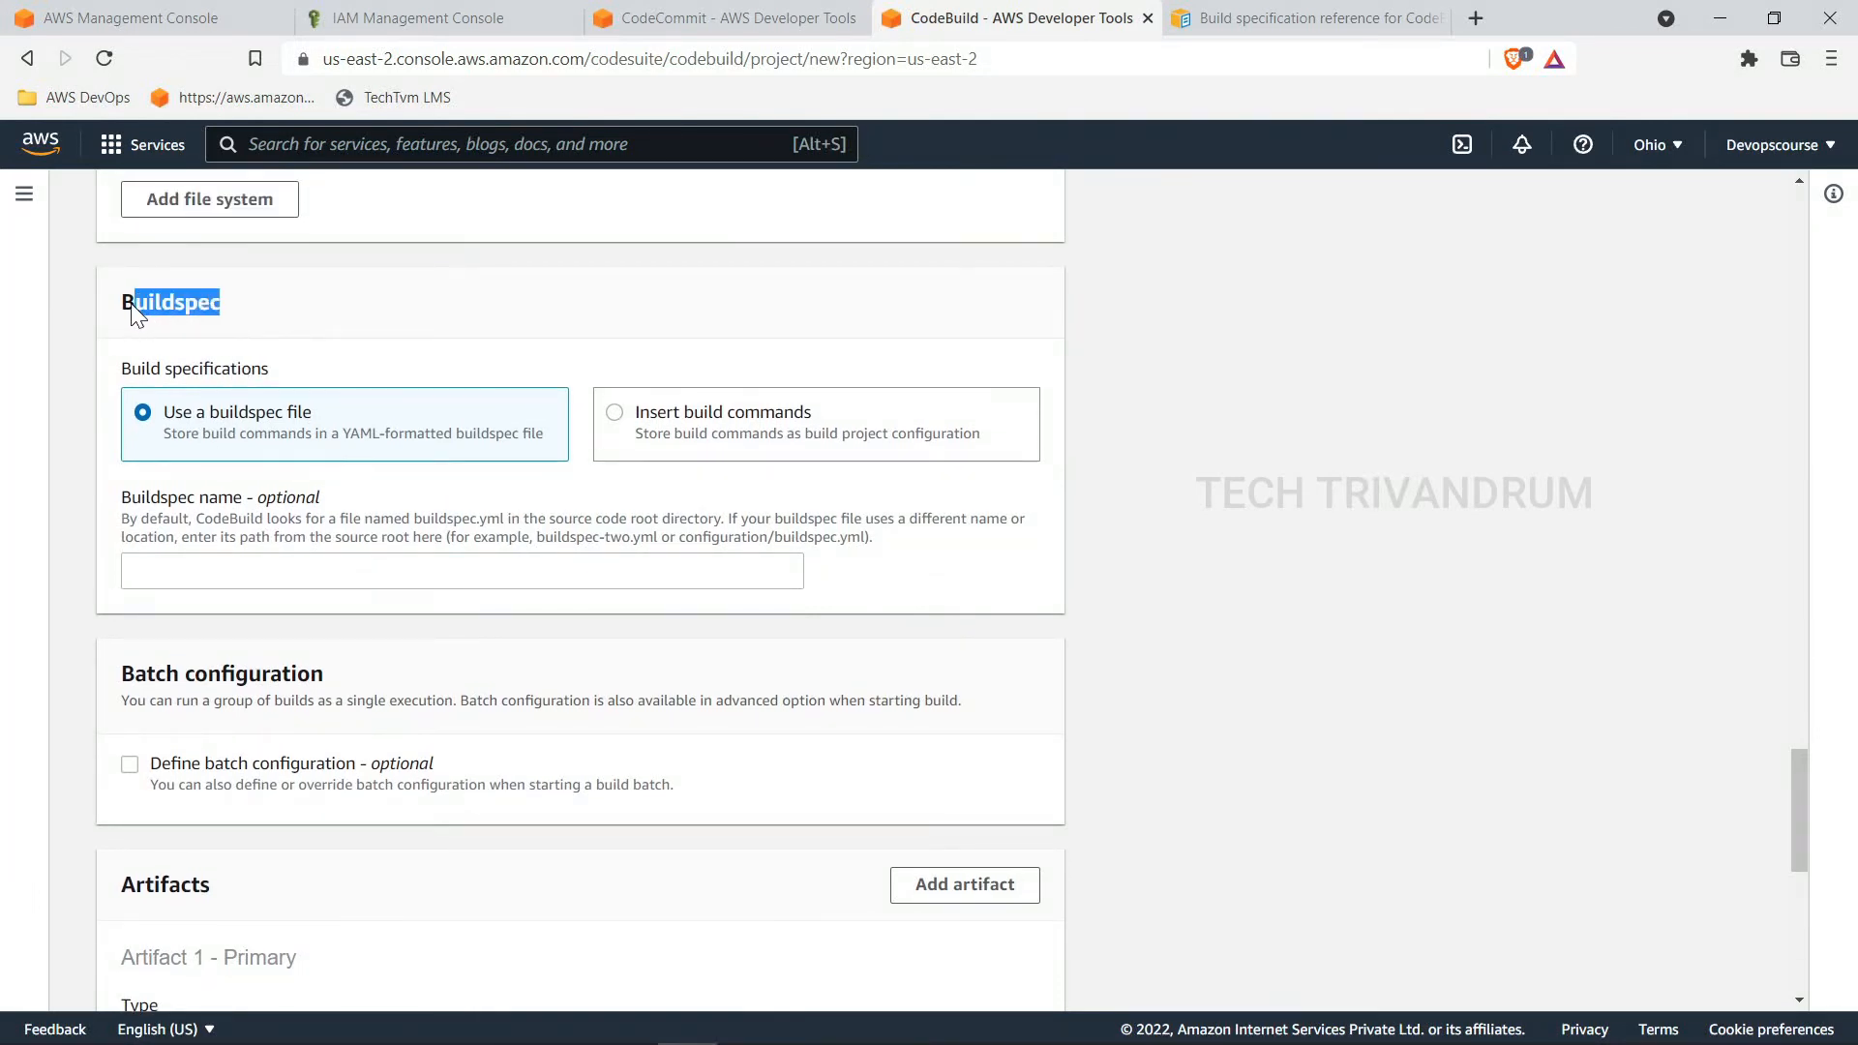
{"action": "left_click", "coordinate": [358, 377]}
{"action": "left_click", "coordinate": [649, 21]}
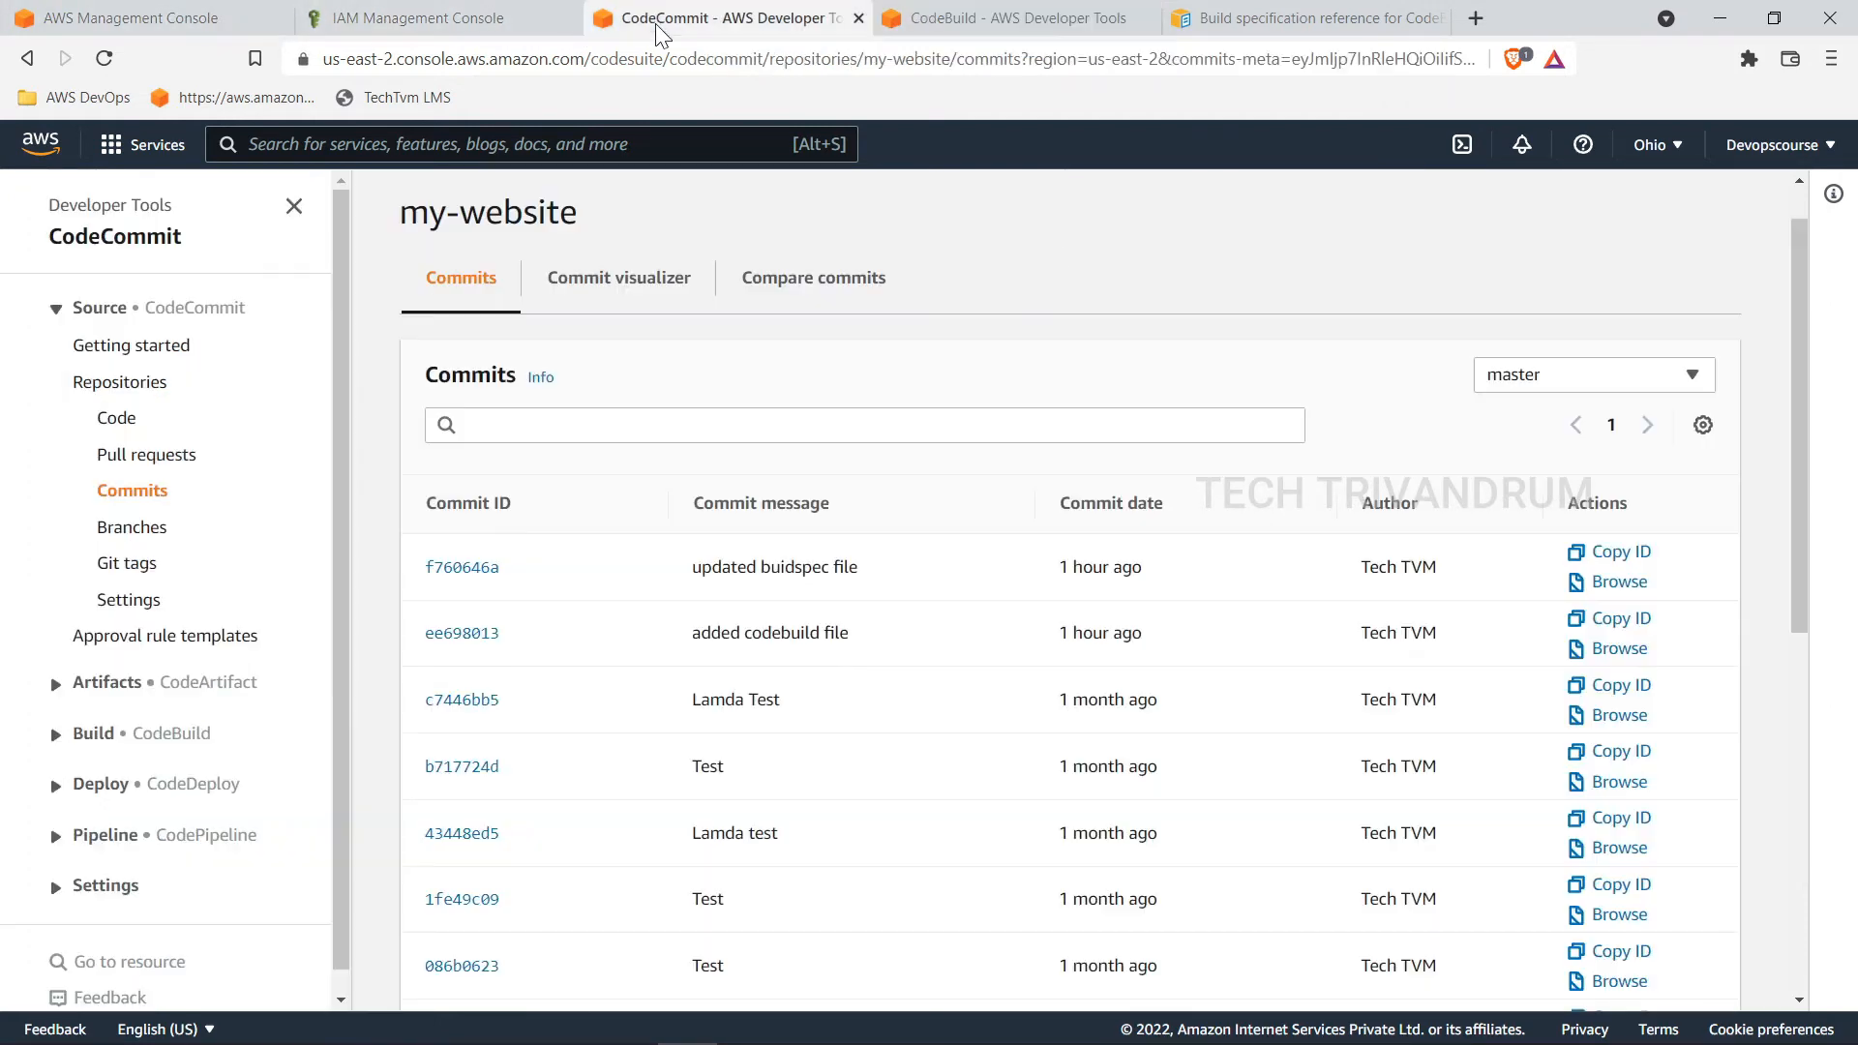
{"action": "left_click", "coordinate": [111, 418]}
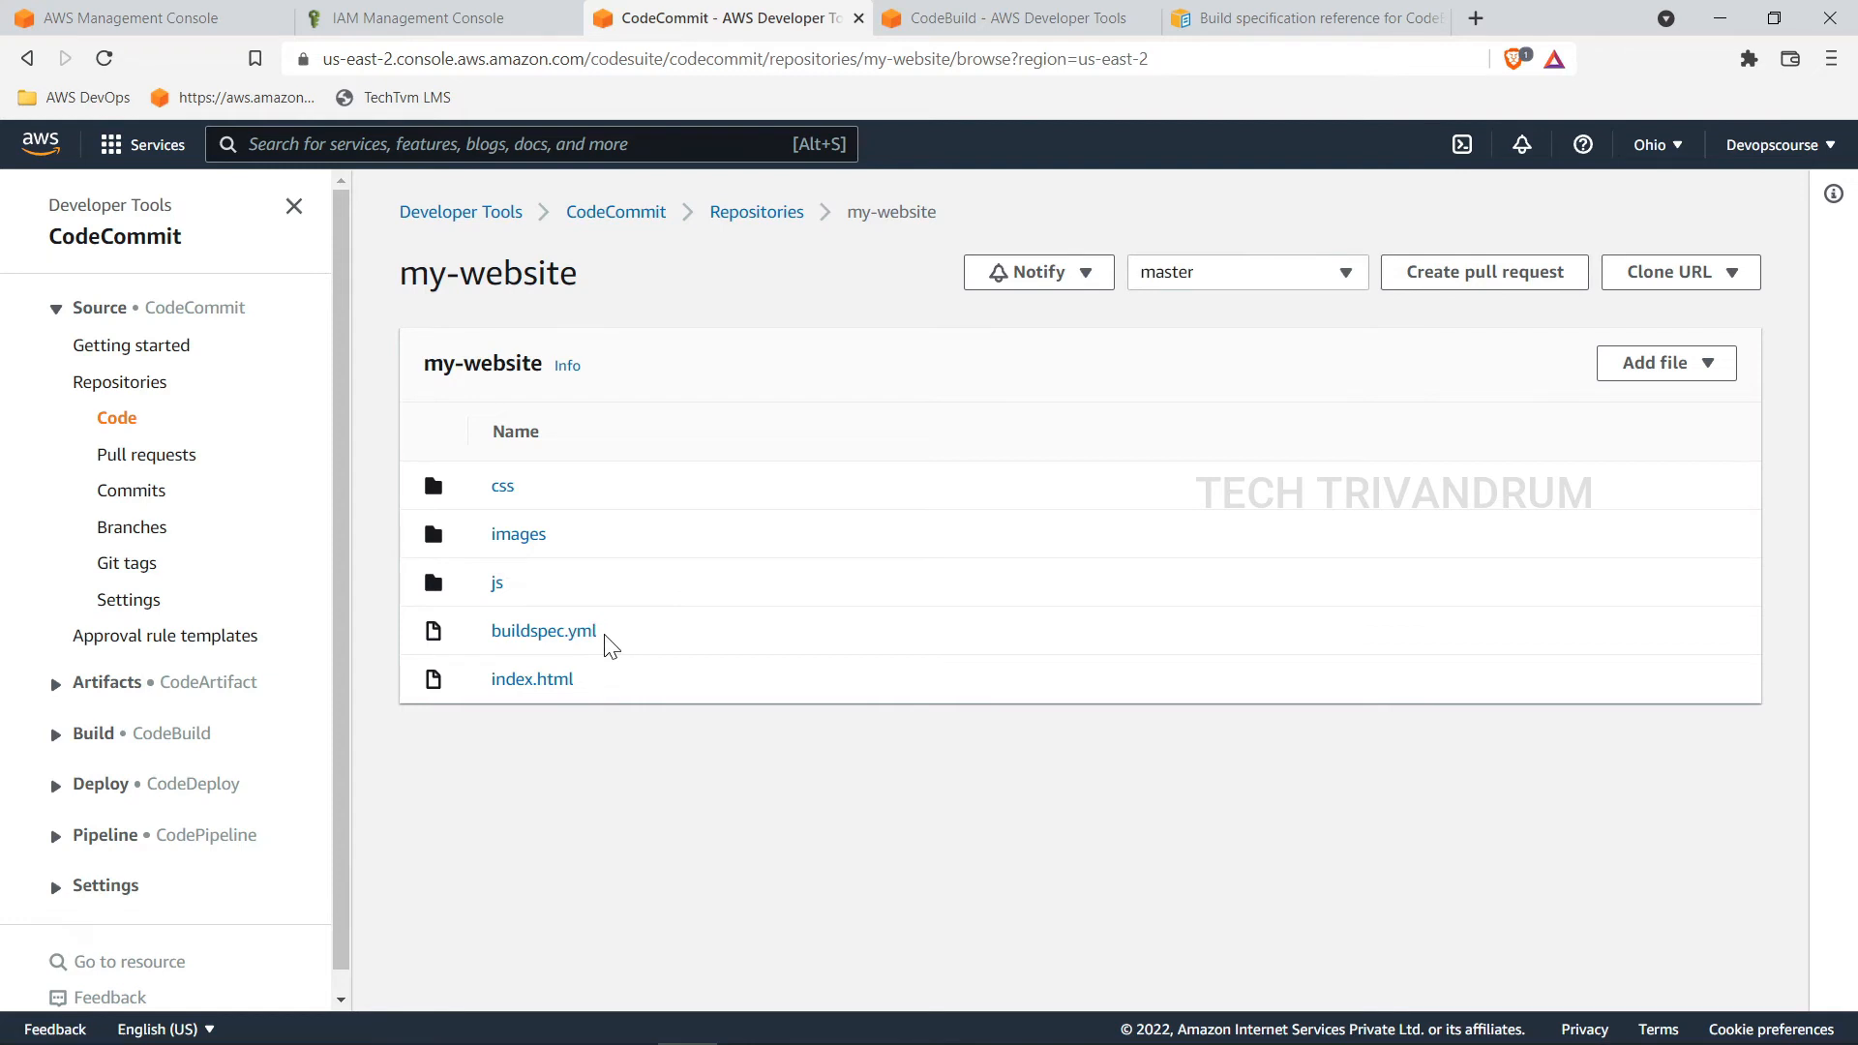
{"action": "left_click", "coordinate": [1048, 29]}
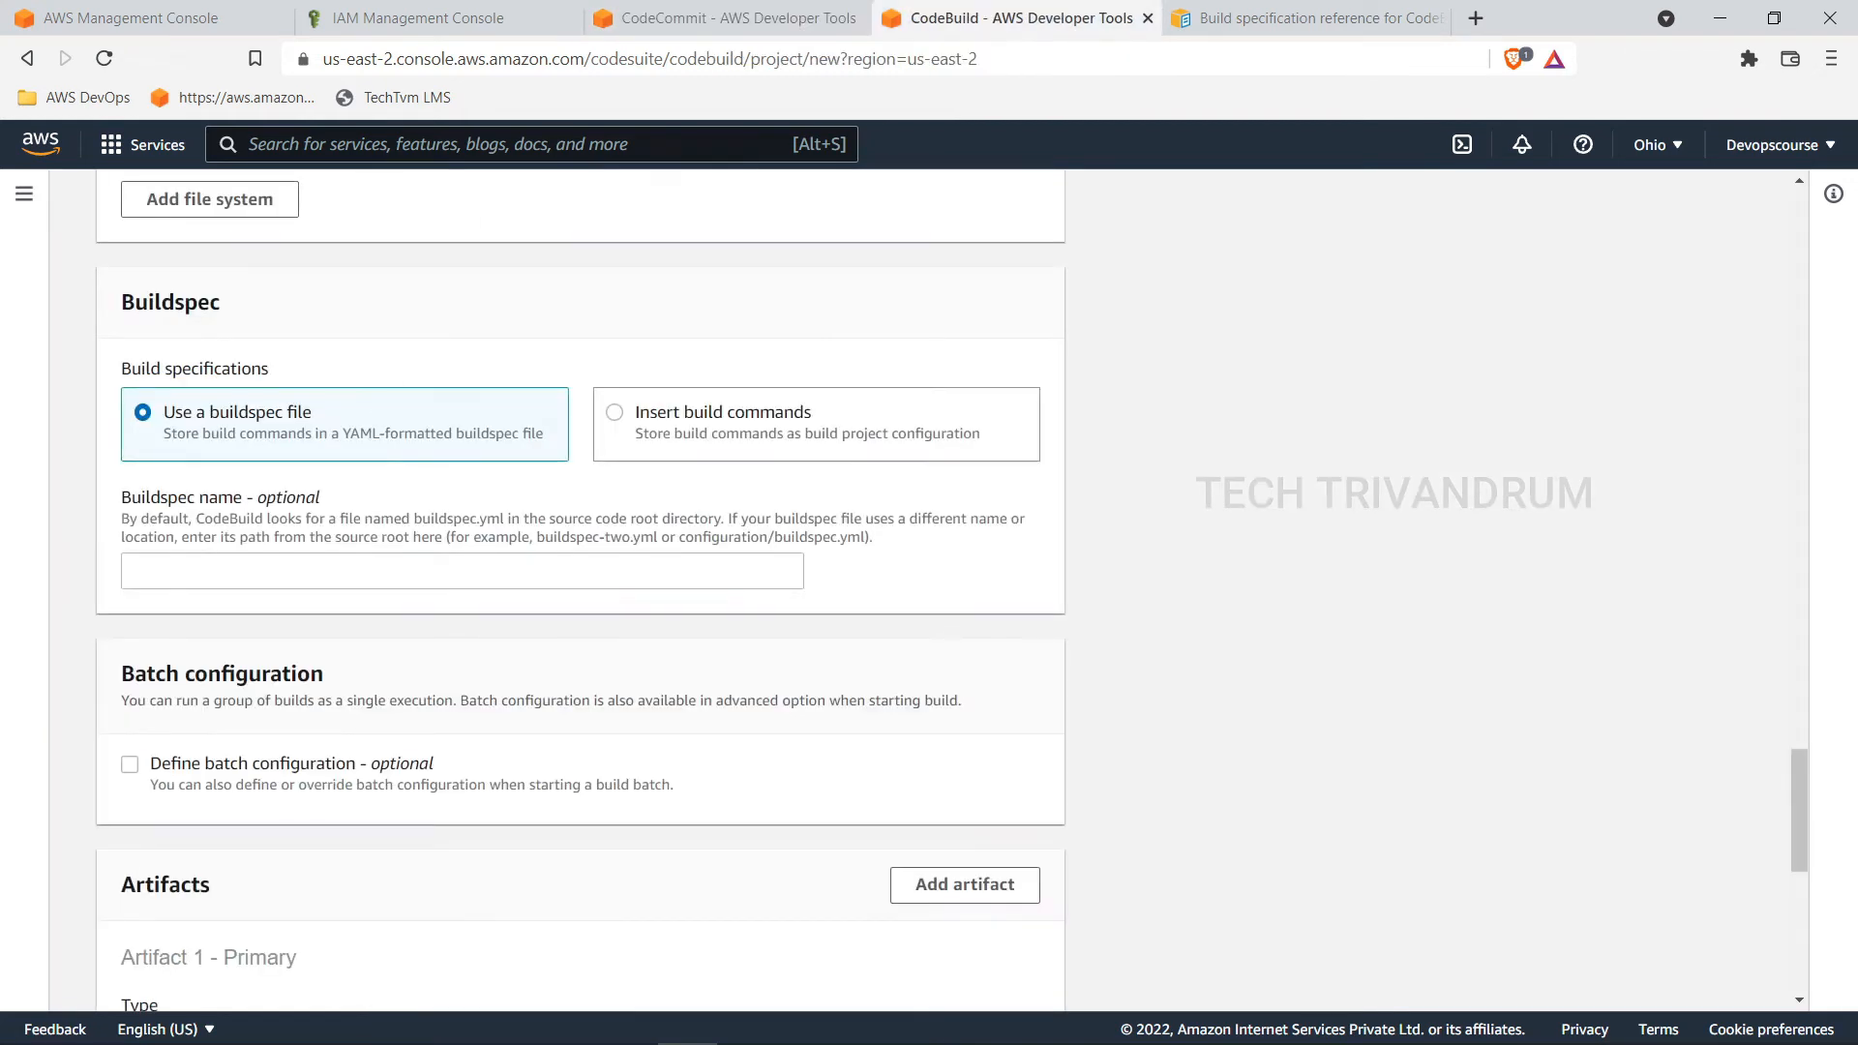
{"action": "left_click", "coordinate": [672, 21]}
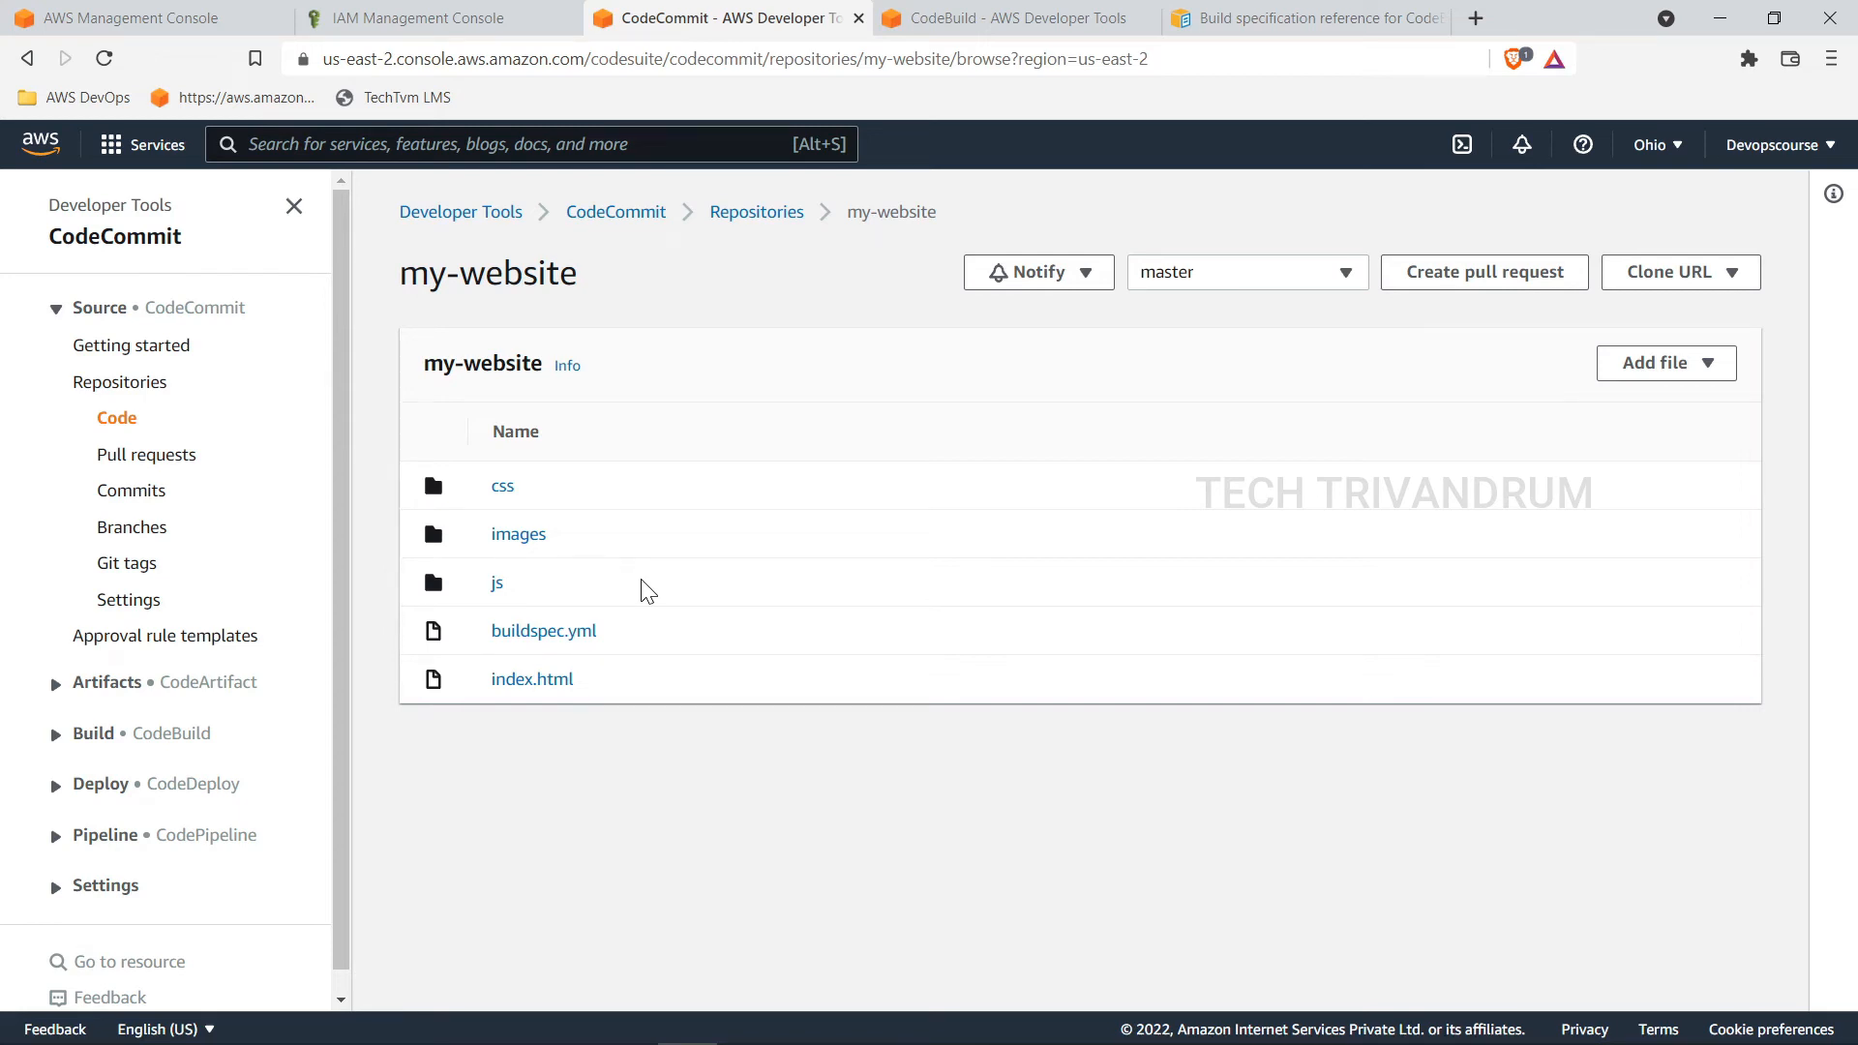
{"action": "left_click", "coordinate": [968, 20]}
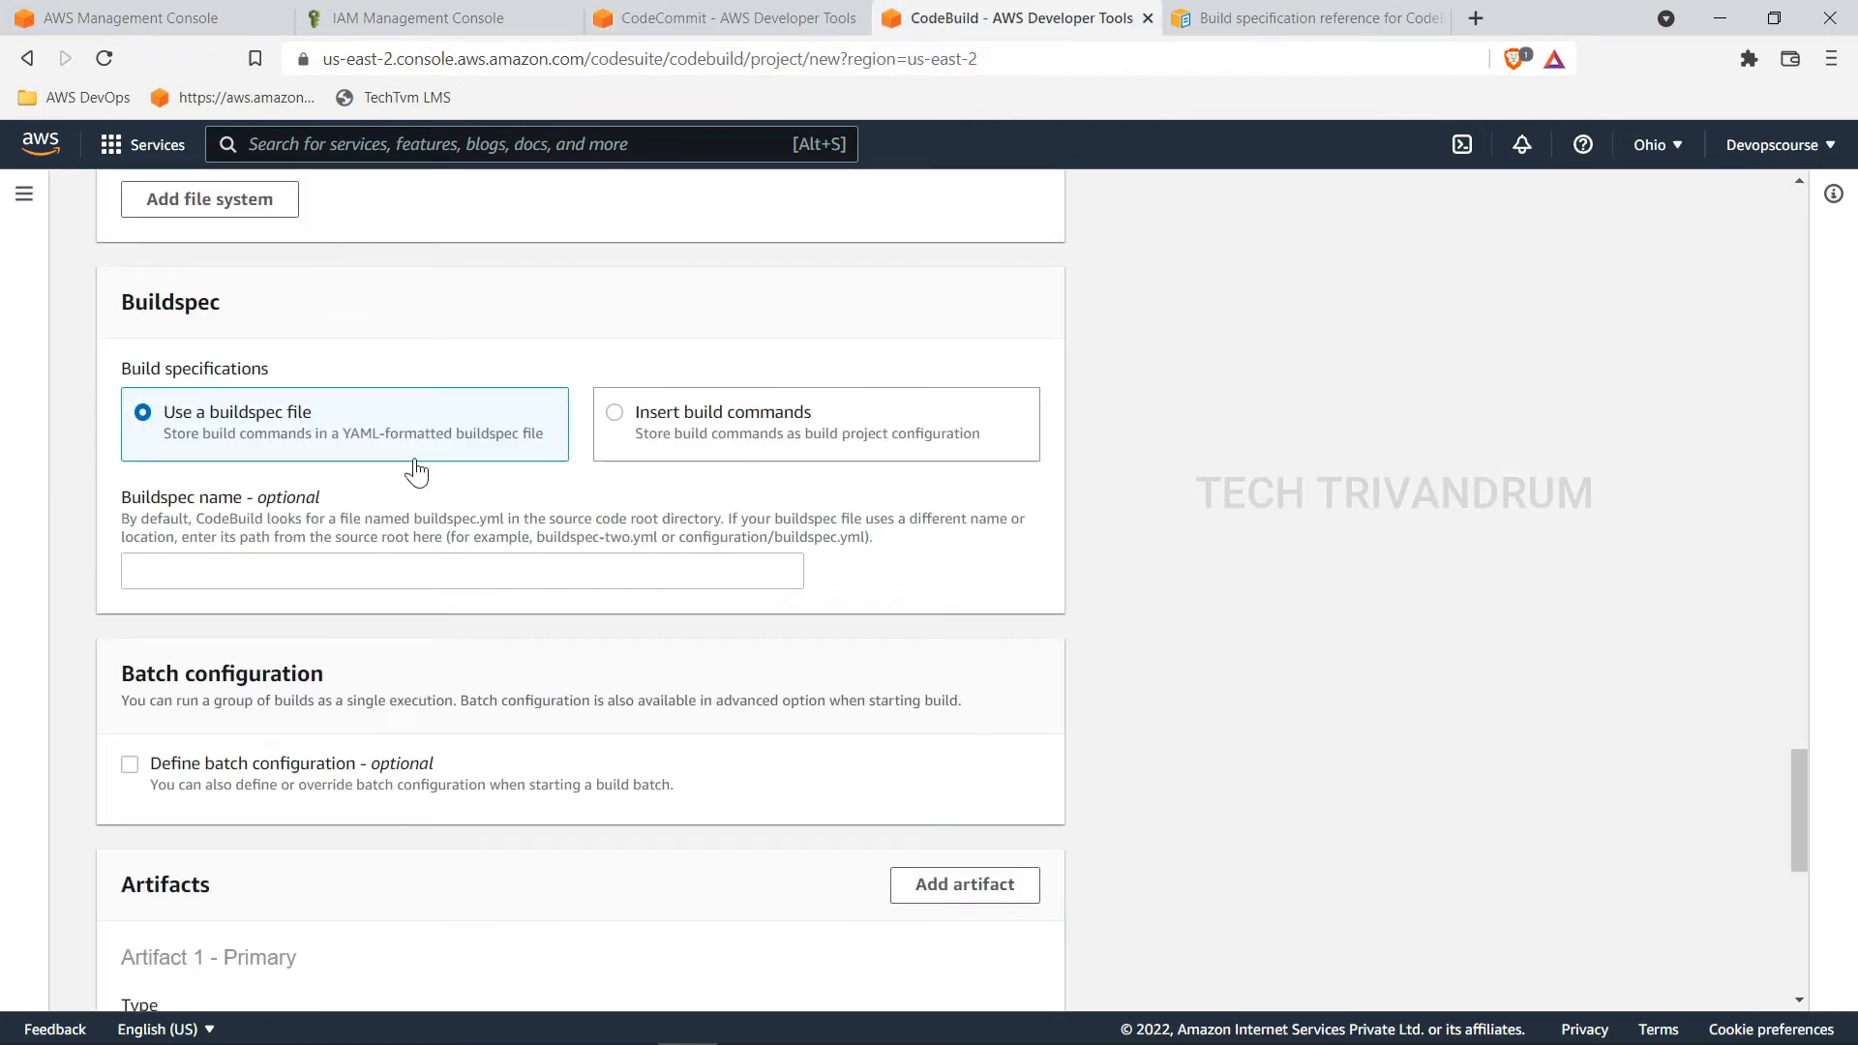
{"action": "left_click", "coordinate": [738, 27]}
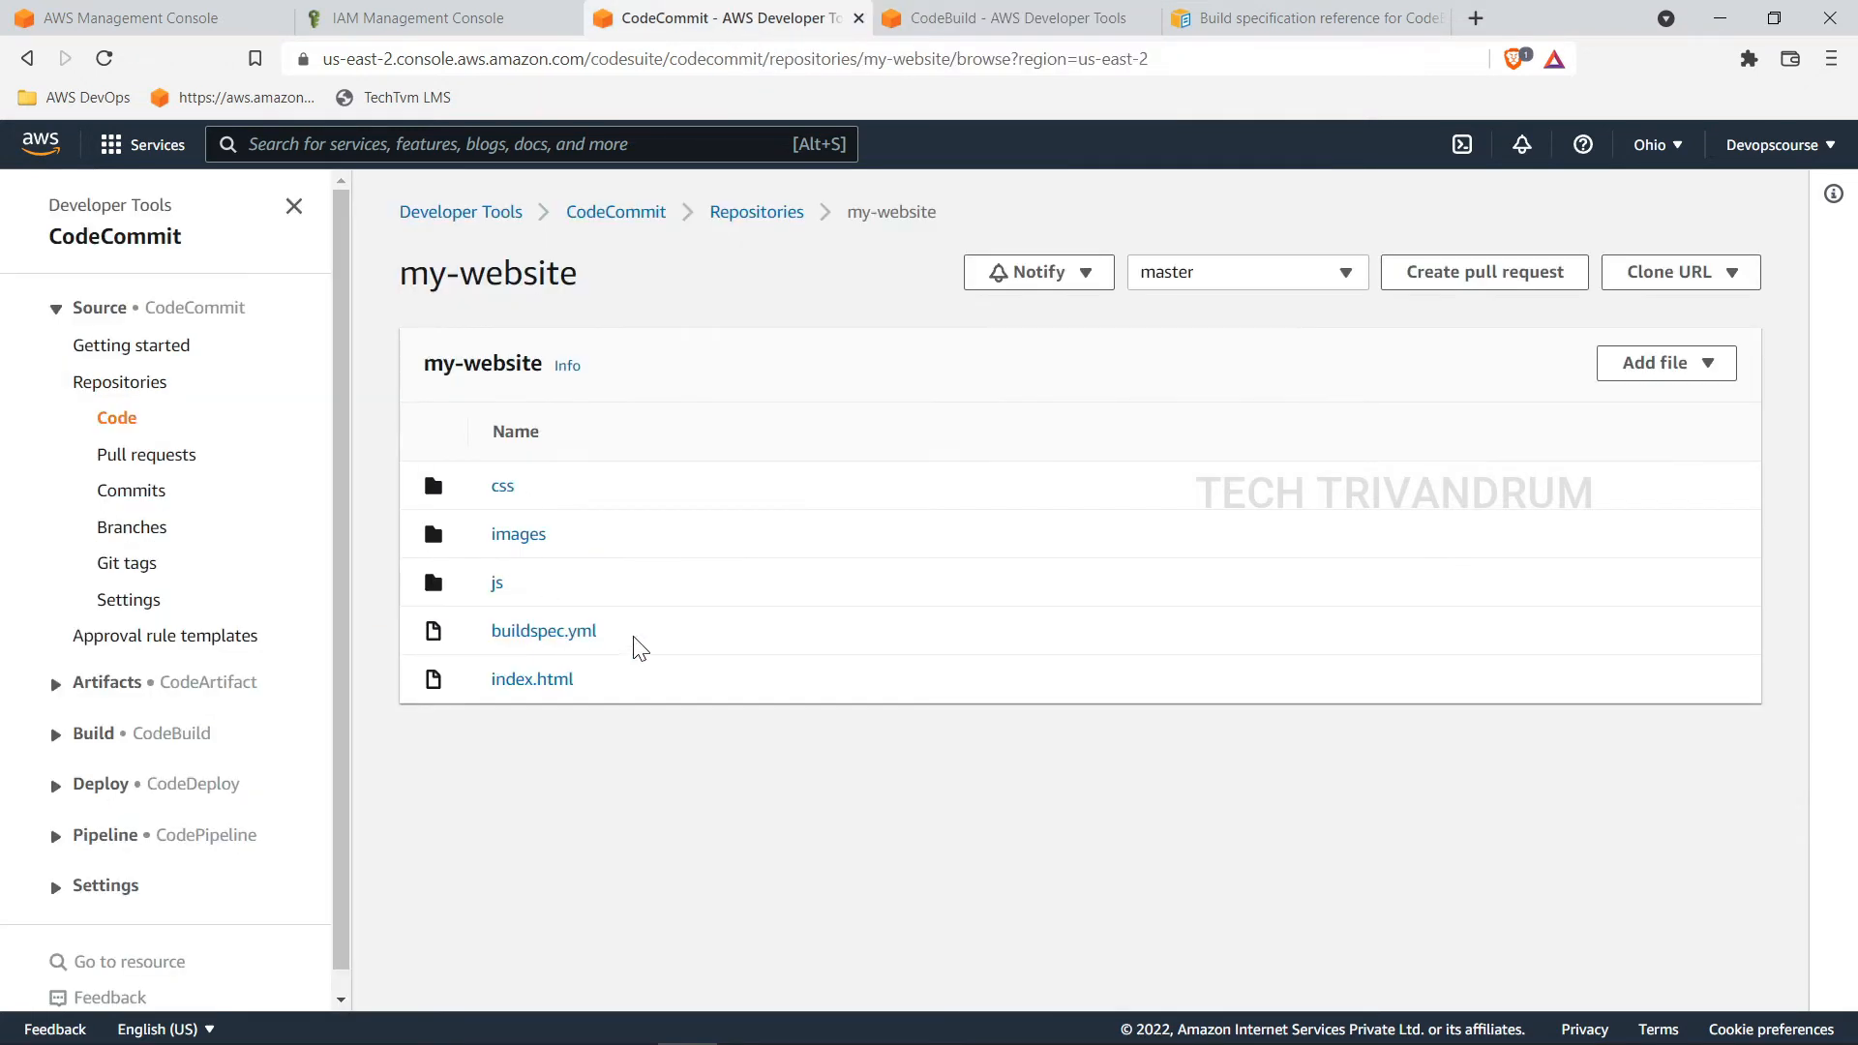
{"action": "left_click_drag", "start_coordinate": [634, 641], "coordinate": [484, 639]}
{"action": "left_click", "coordinate": [927, 27]}
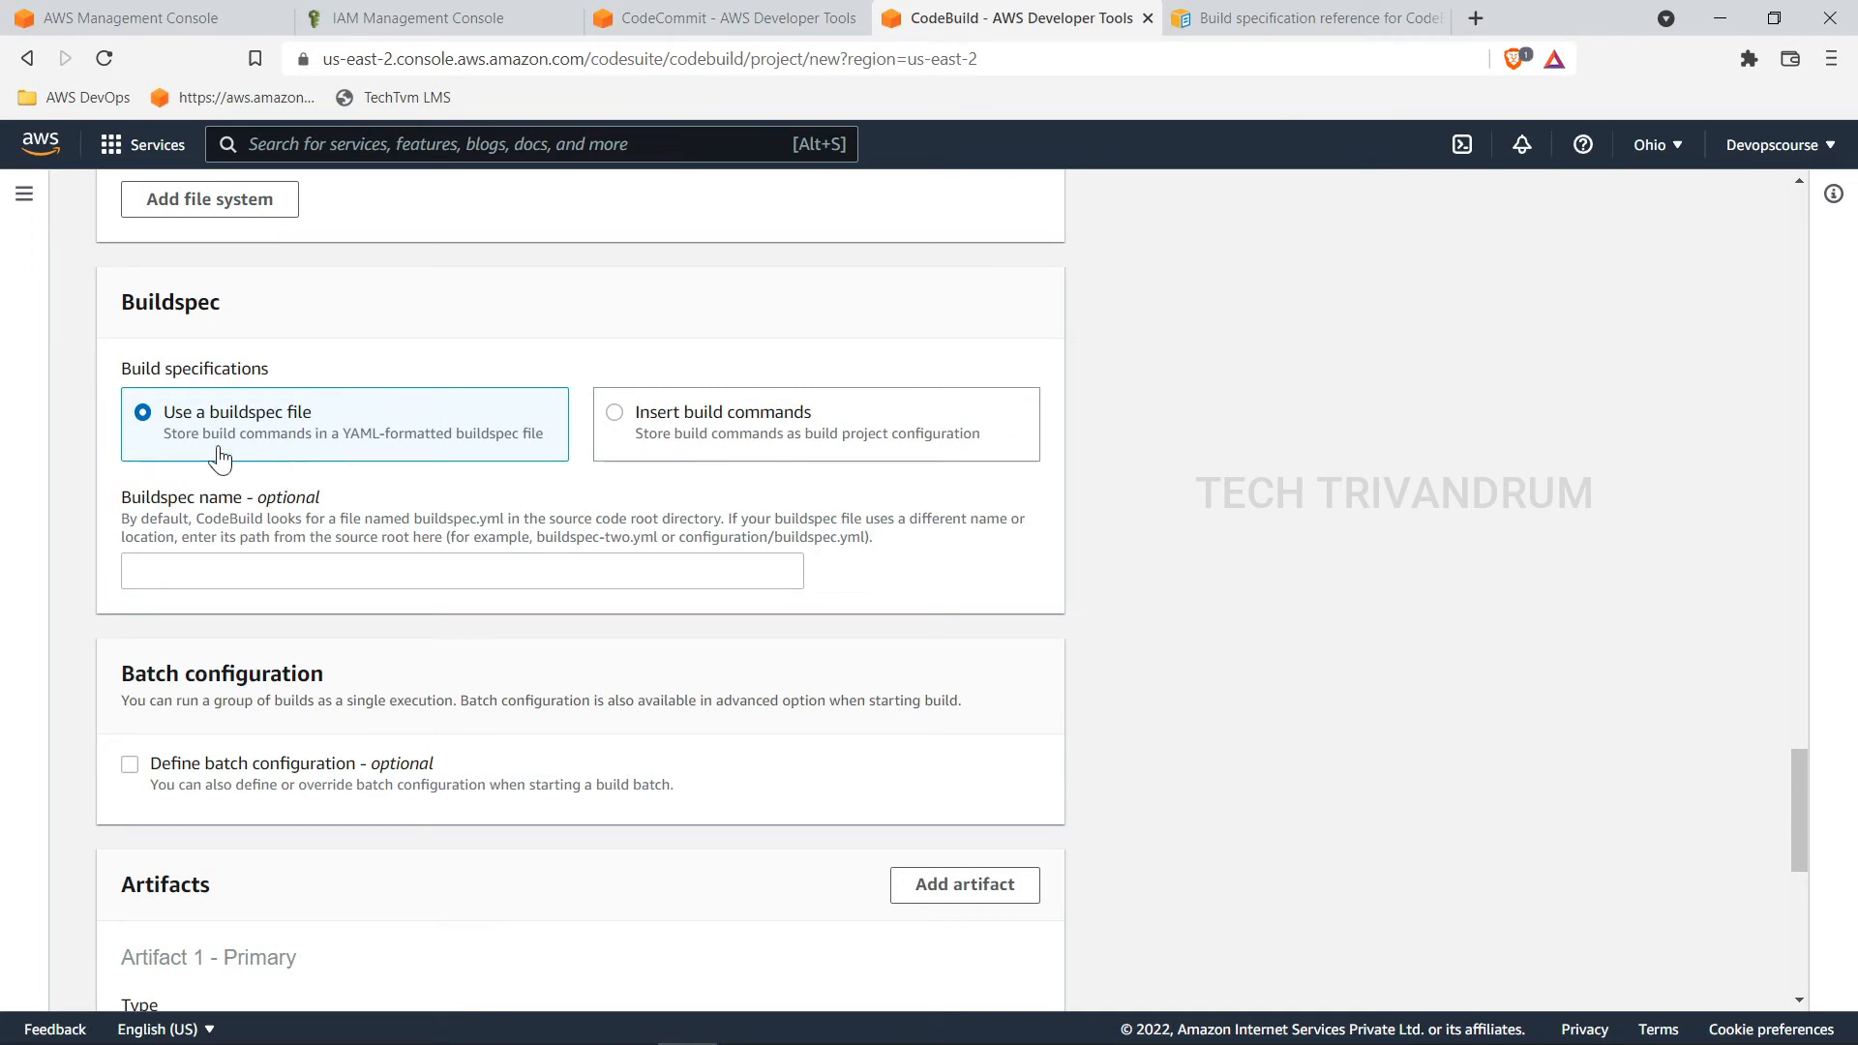
Step: Set the CloudWatch logs group name to Mybuildproject1 and create the build project
{"action": "scroll", "coordinate": [513, 675], "scroll_direction": "down", "scroll_amount": 6}
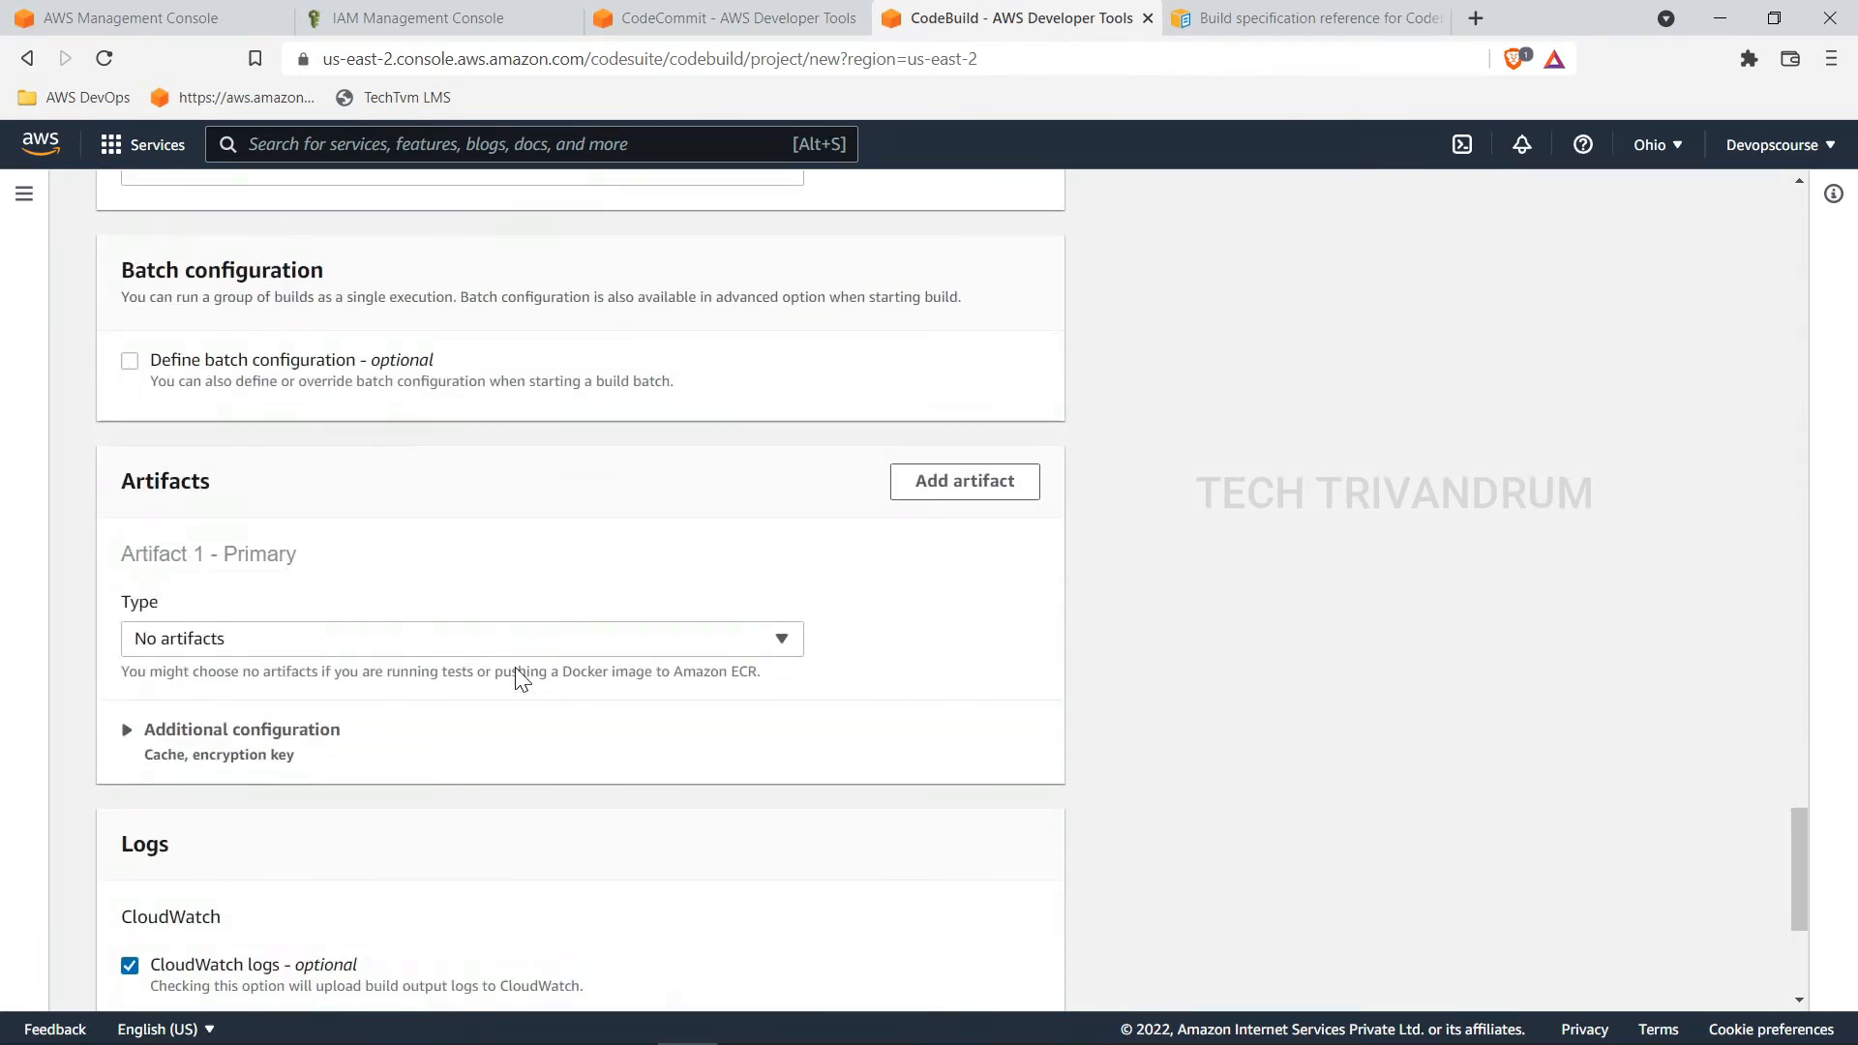
{"action": "scroll", "coordinate": [502, 682], "scroll_direction": "down", "scroll_amount": 3}
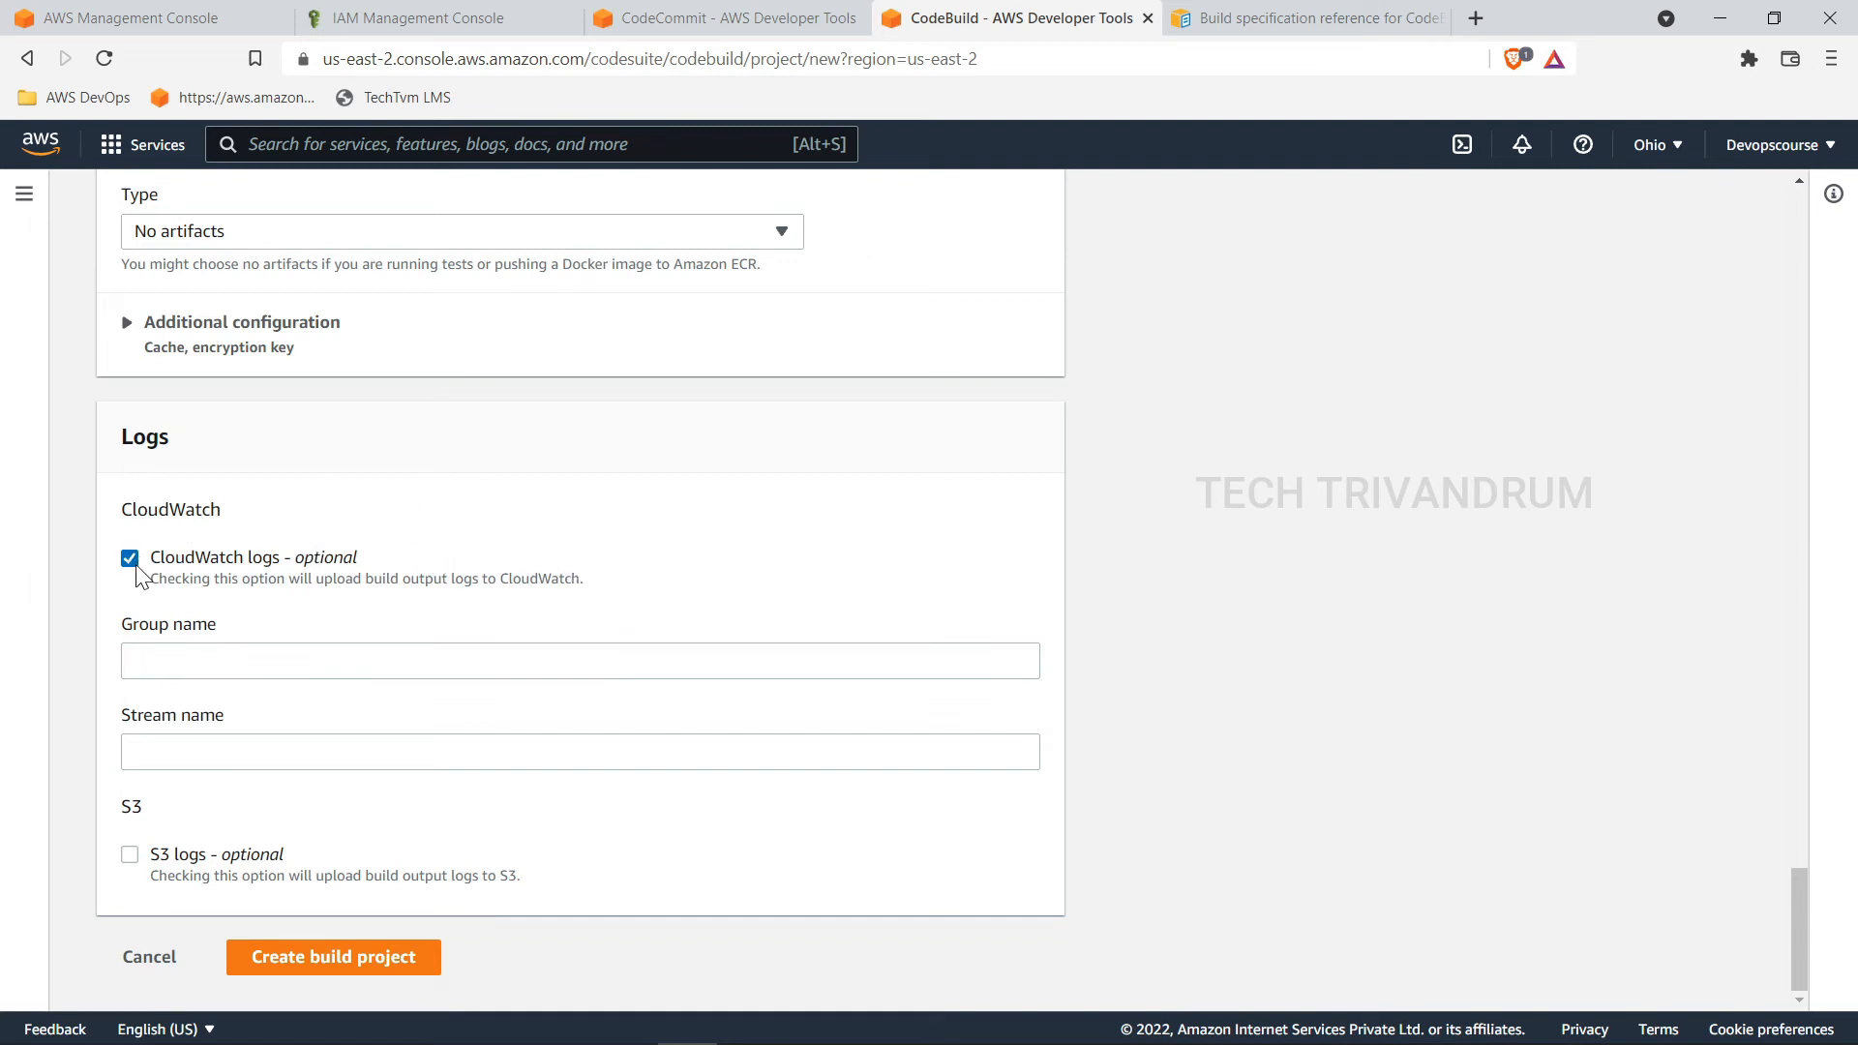
{"action": "left_click", "coordinate": [339, 661]}
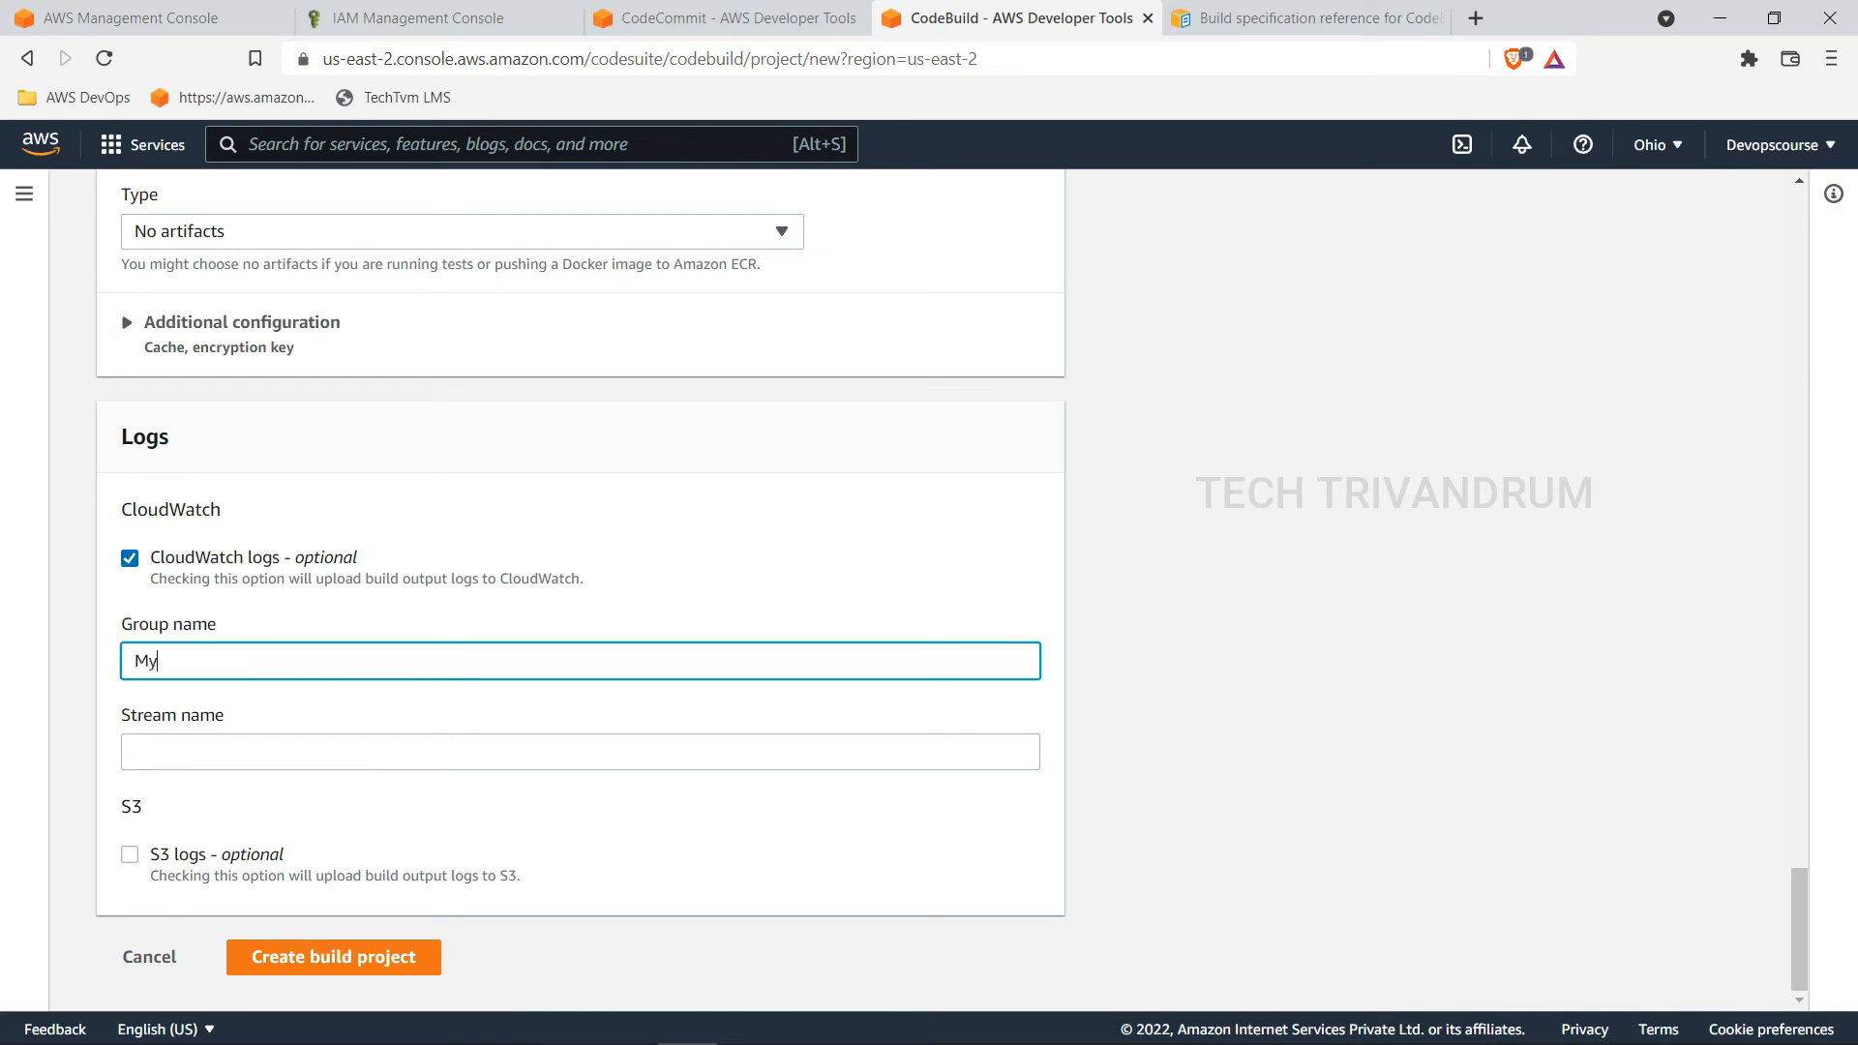
{"action": "type", "text": "Mybuildpeo"}
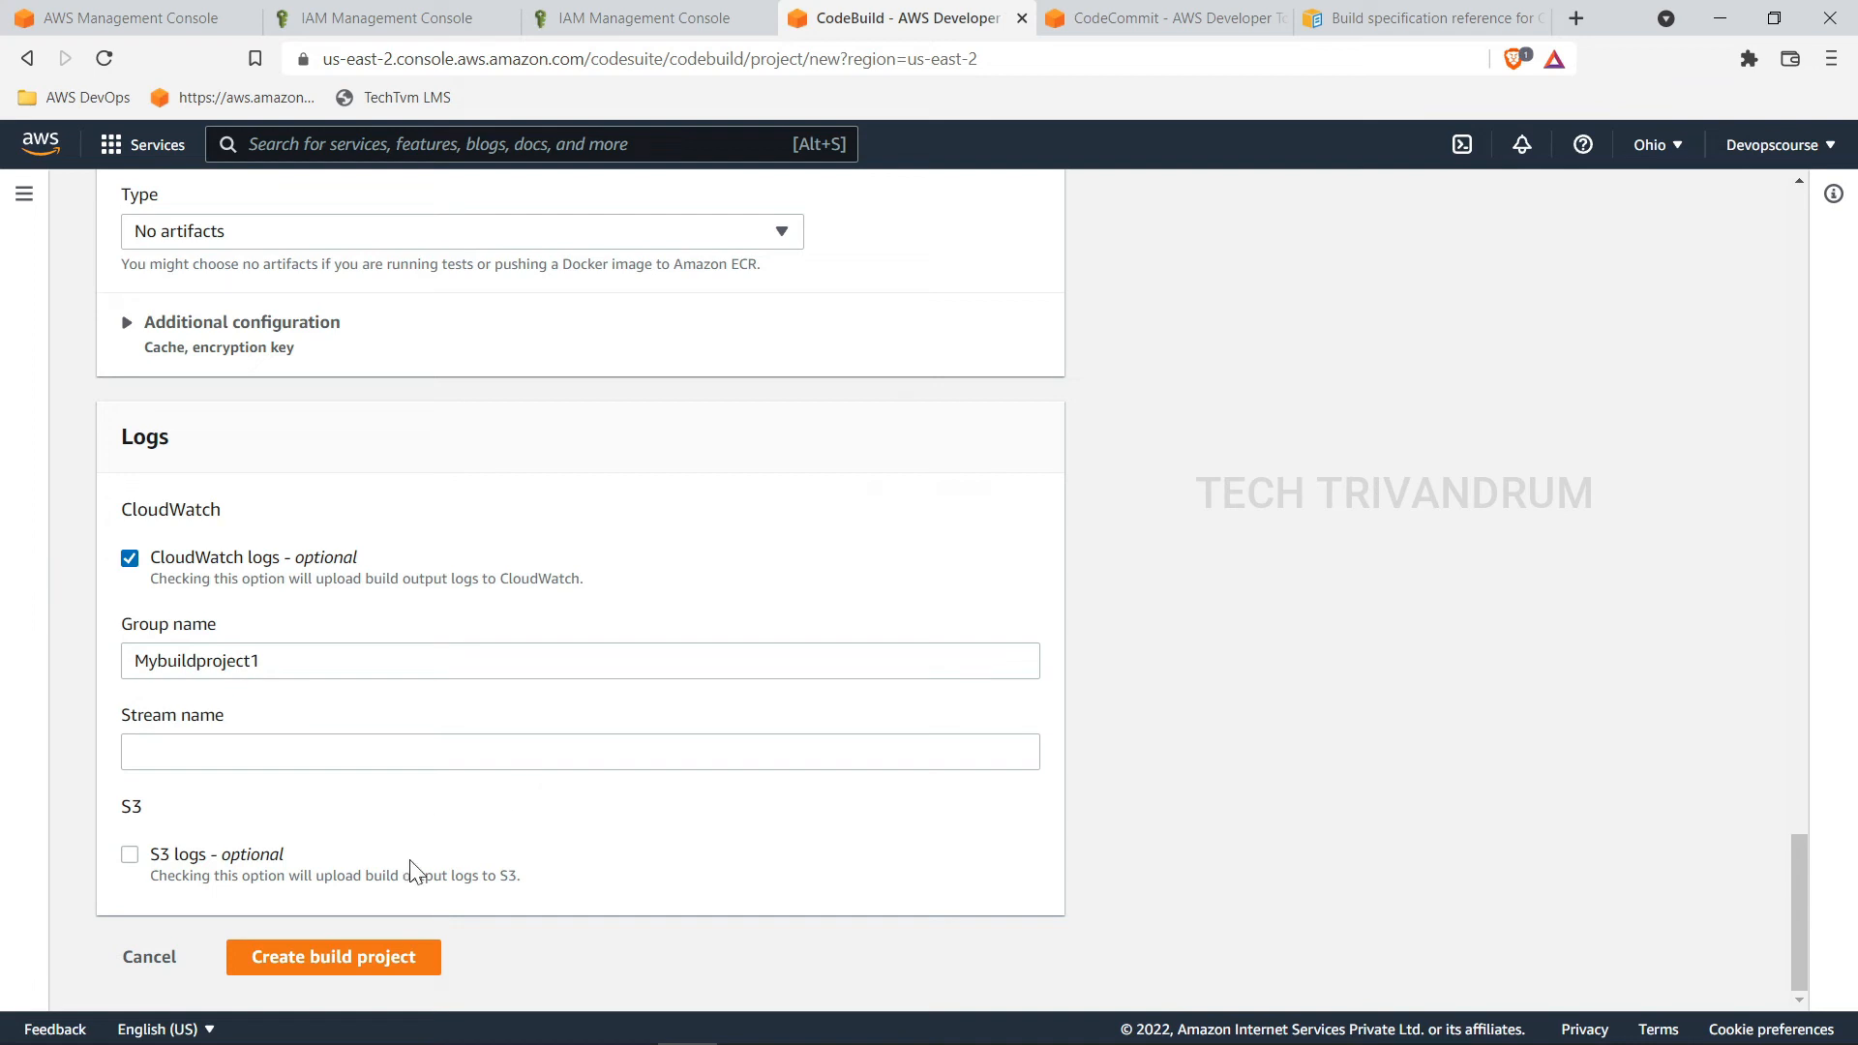
{"action": "left_click", "coordinate": [371, 972]}
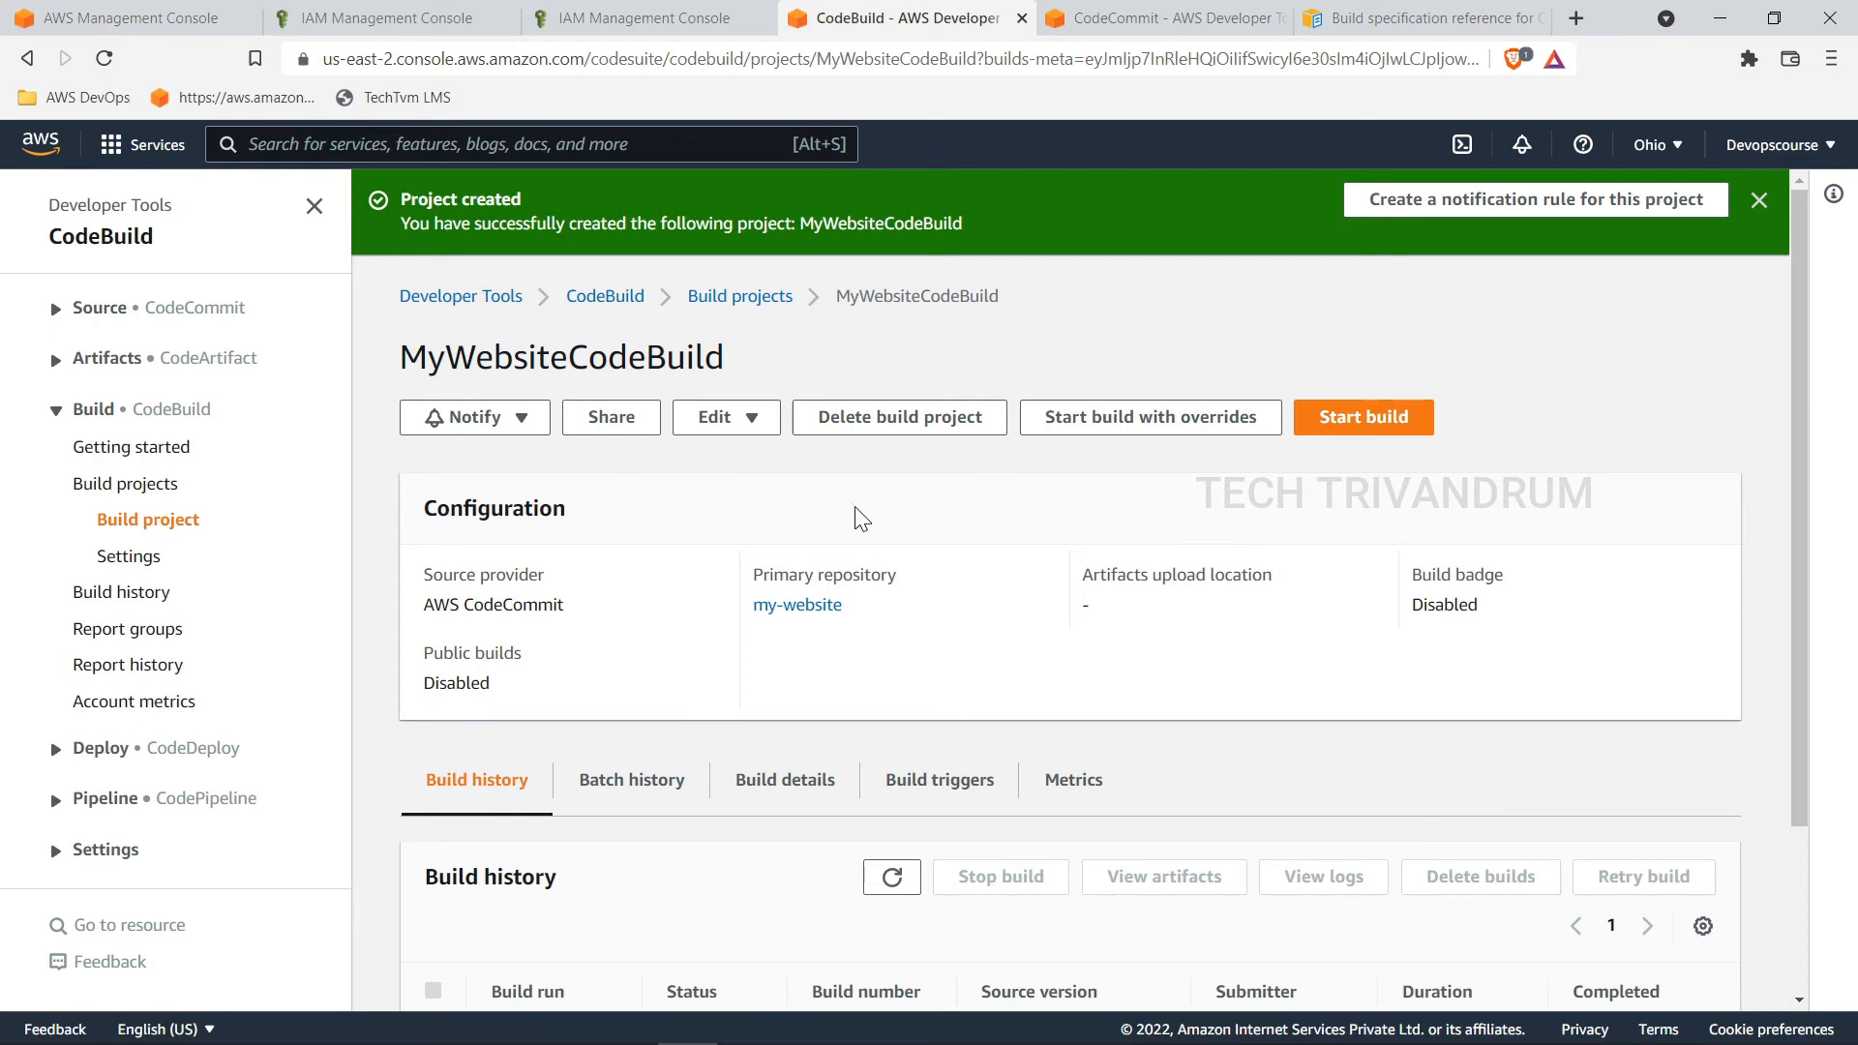
Step: Check which parts of the MyWebsiteCodeBuild project can be edited, and start a build of it
{"action": "left_click", "coordinate": [763, 432]}
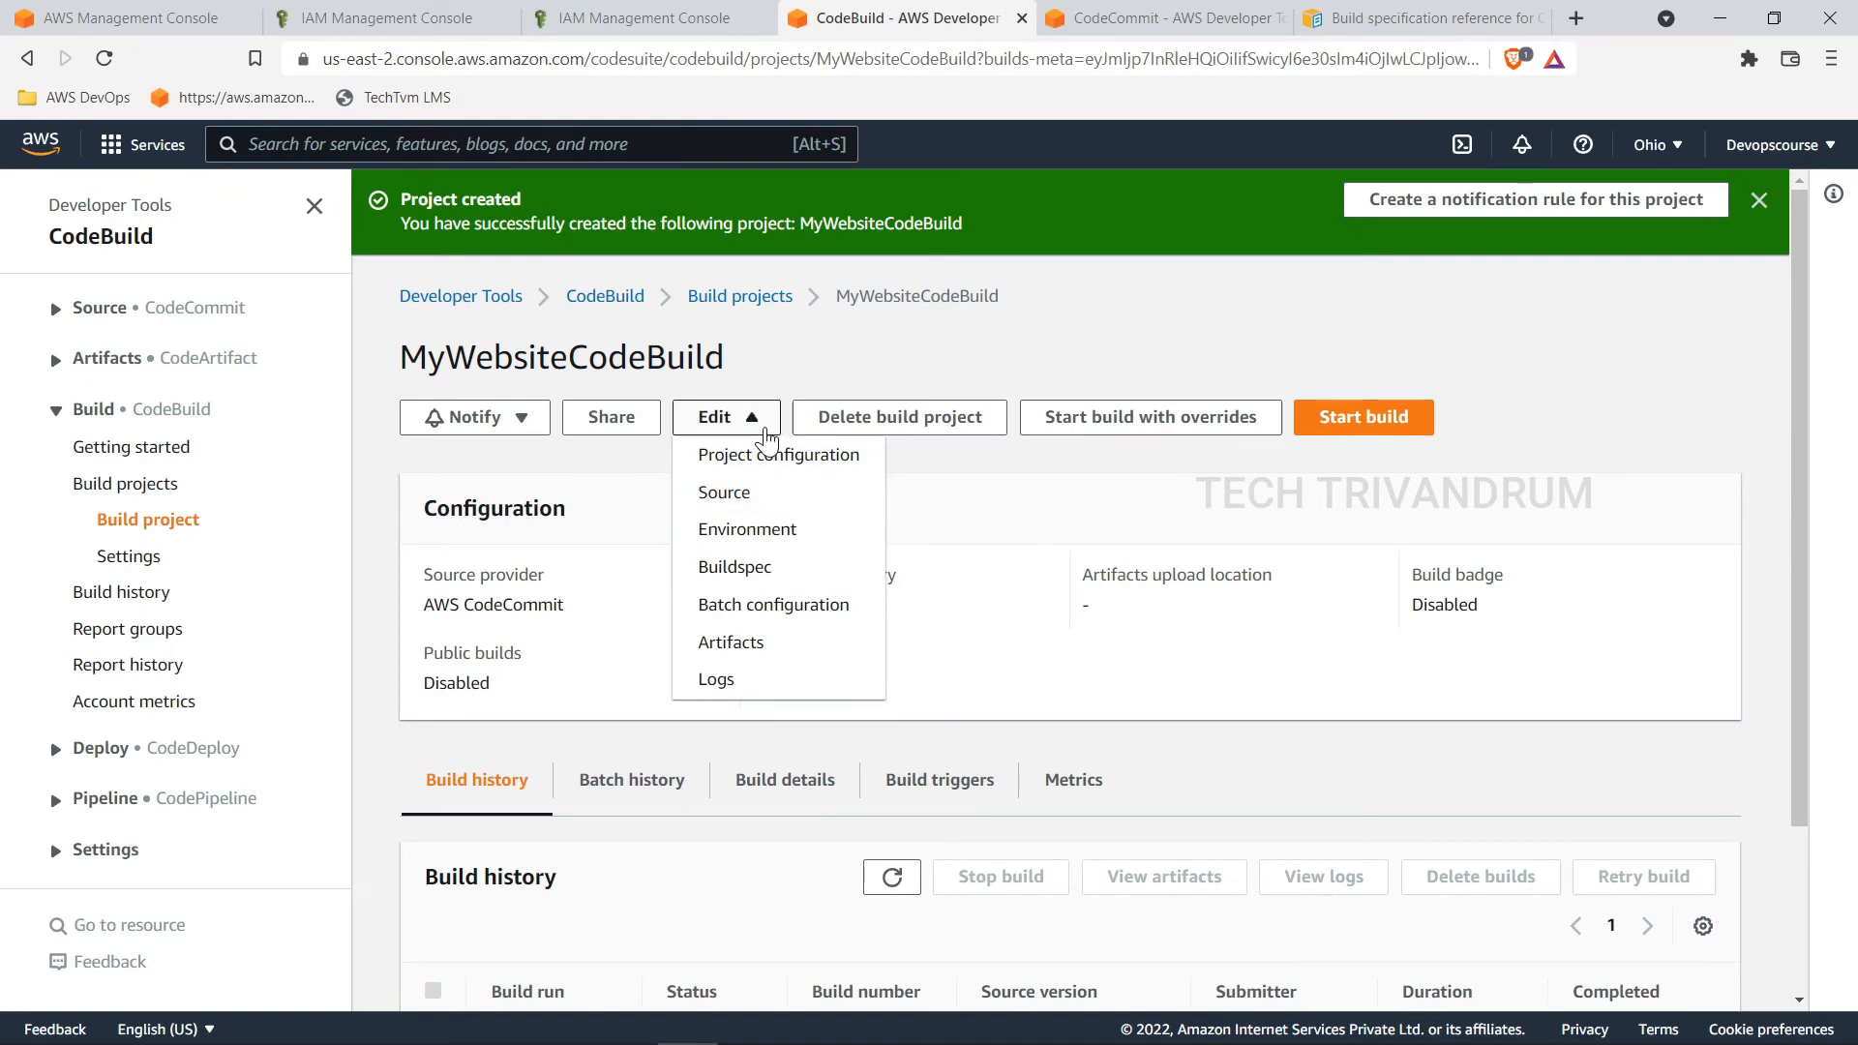
{"action": "left_click", "coordinate": [1111, 479]}
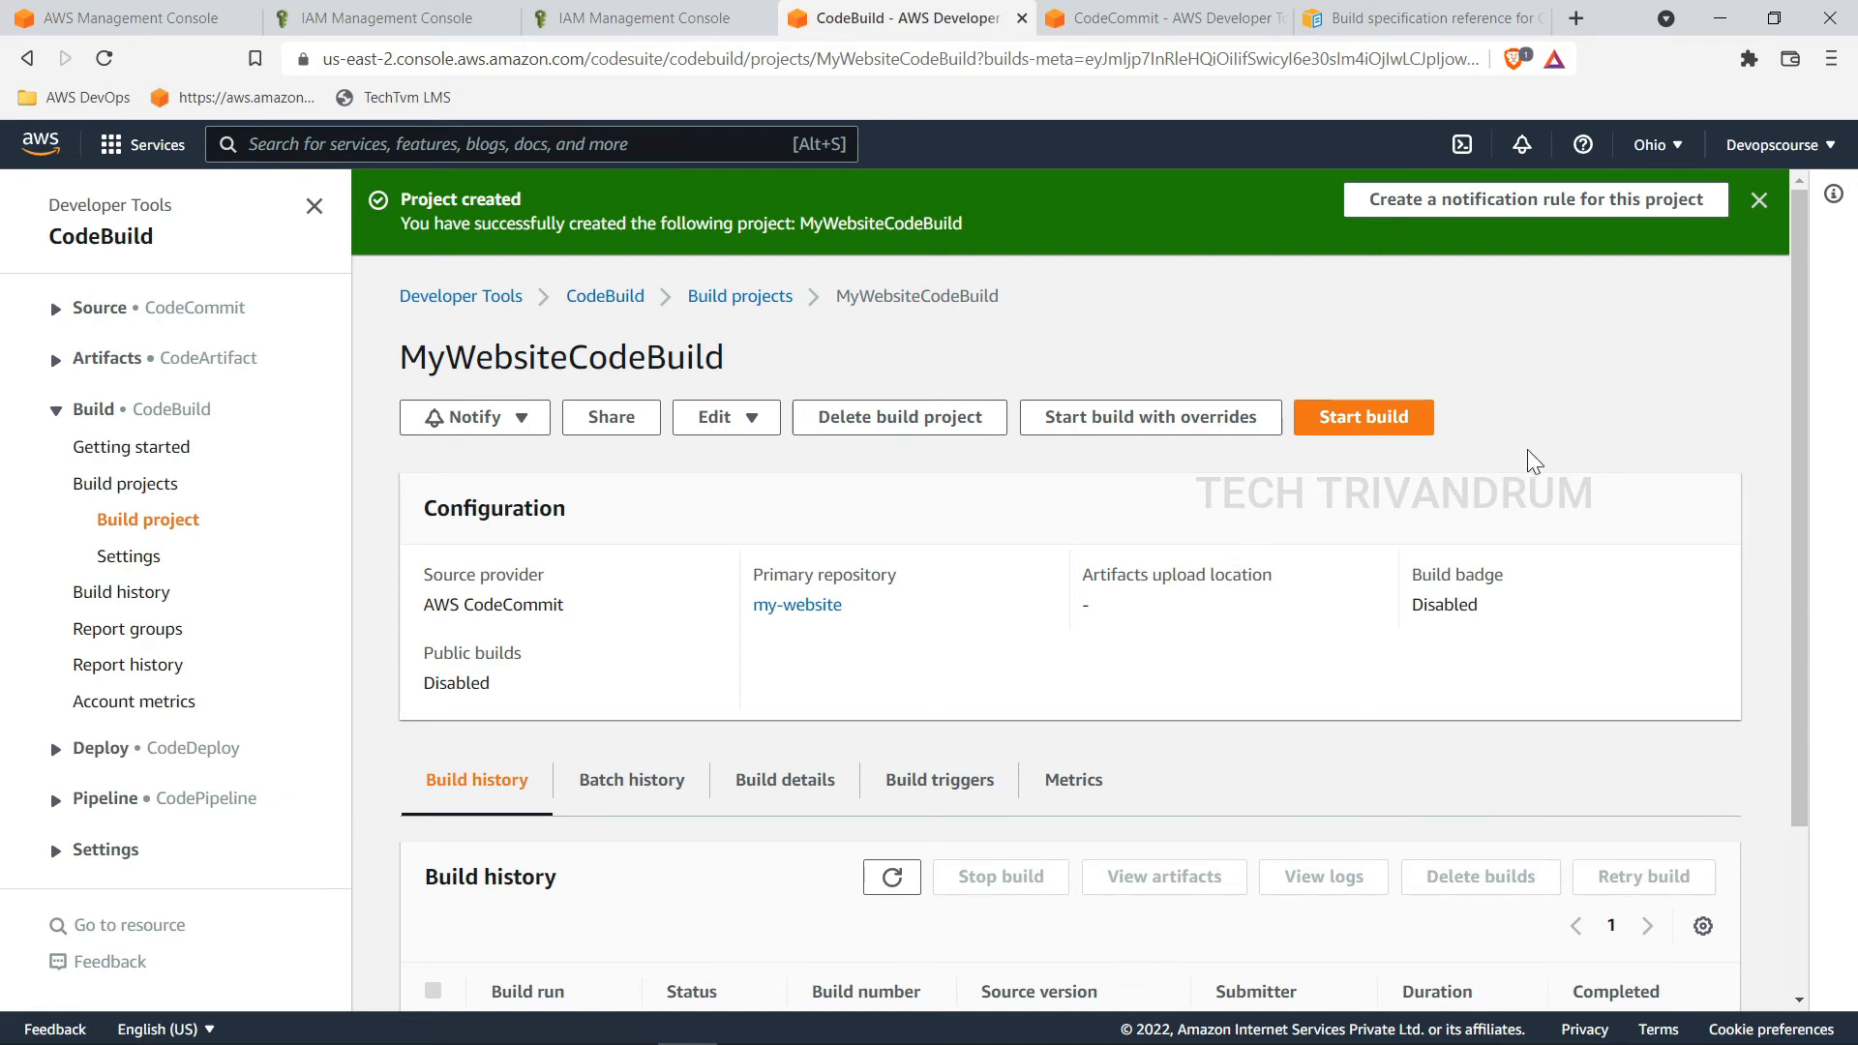
{"action": "left_click", "coordinate": [1364, 429]}
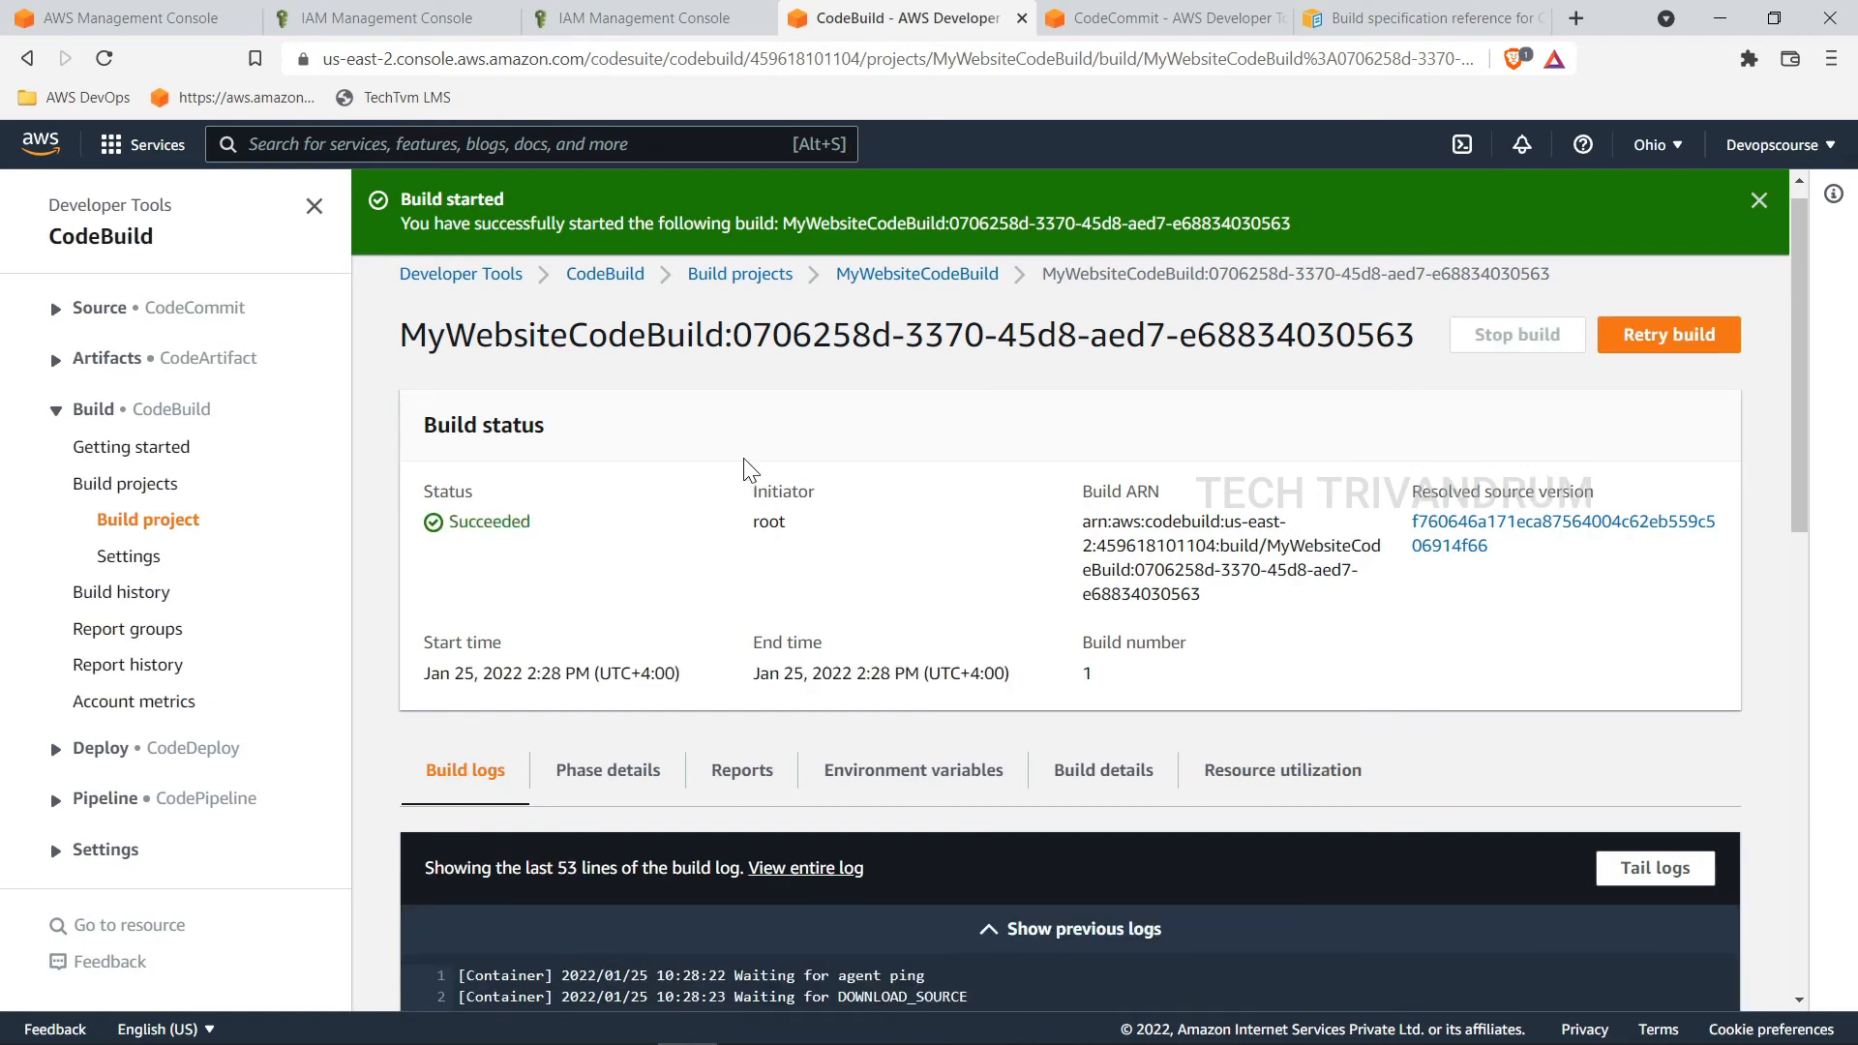
Step: Examine the build's status and read its log through the INSTALL, PRE_BUILD, BUILD and POST_BUILD phases
{"action": "scroll", "coordinate": [754, 503], "scroll_direction": "down", "scroll_amount": 2}
{"action": "scroll", "coordinate": [758, 514], "scroll_direction": "up", "scroll_amount": 1}
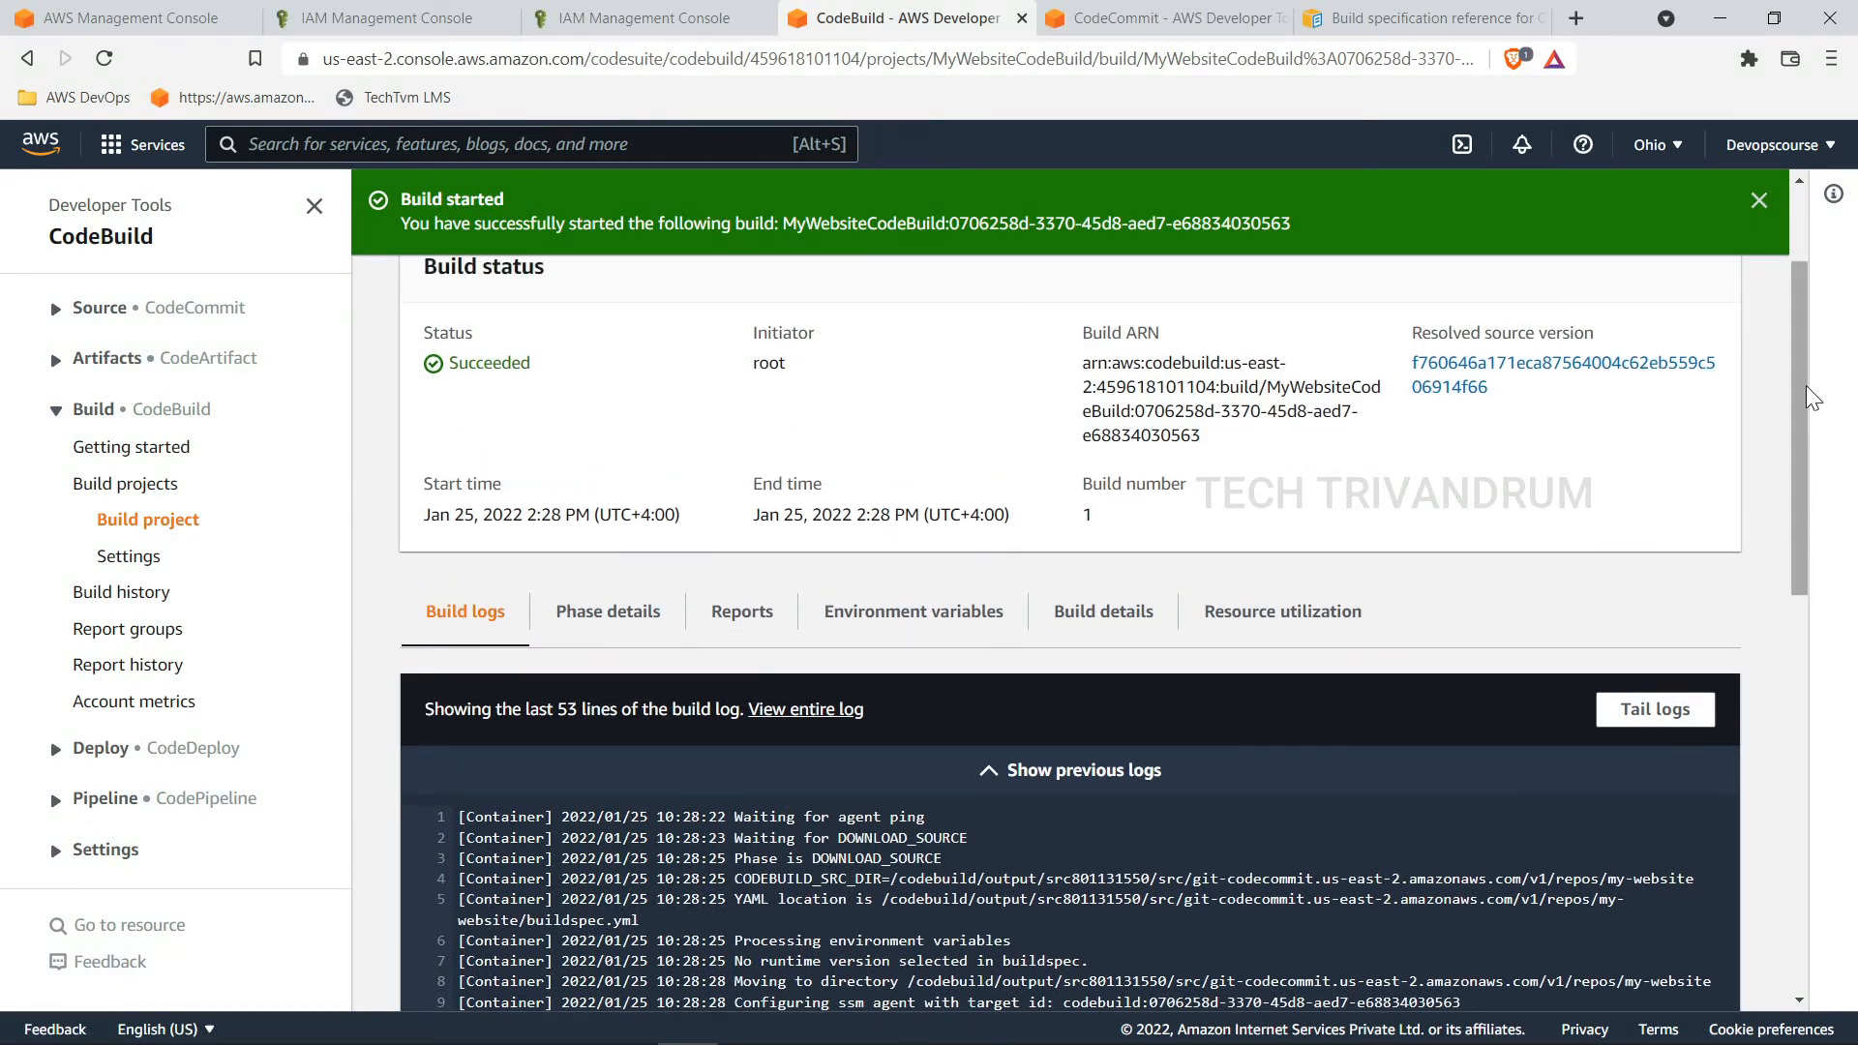
{"action": "left_click_drag", "start_coordinate": [1803, 385], "coordinate": [1809, 327]}
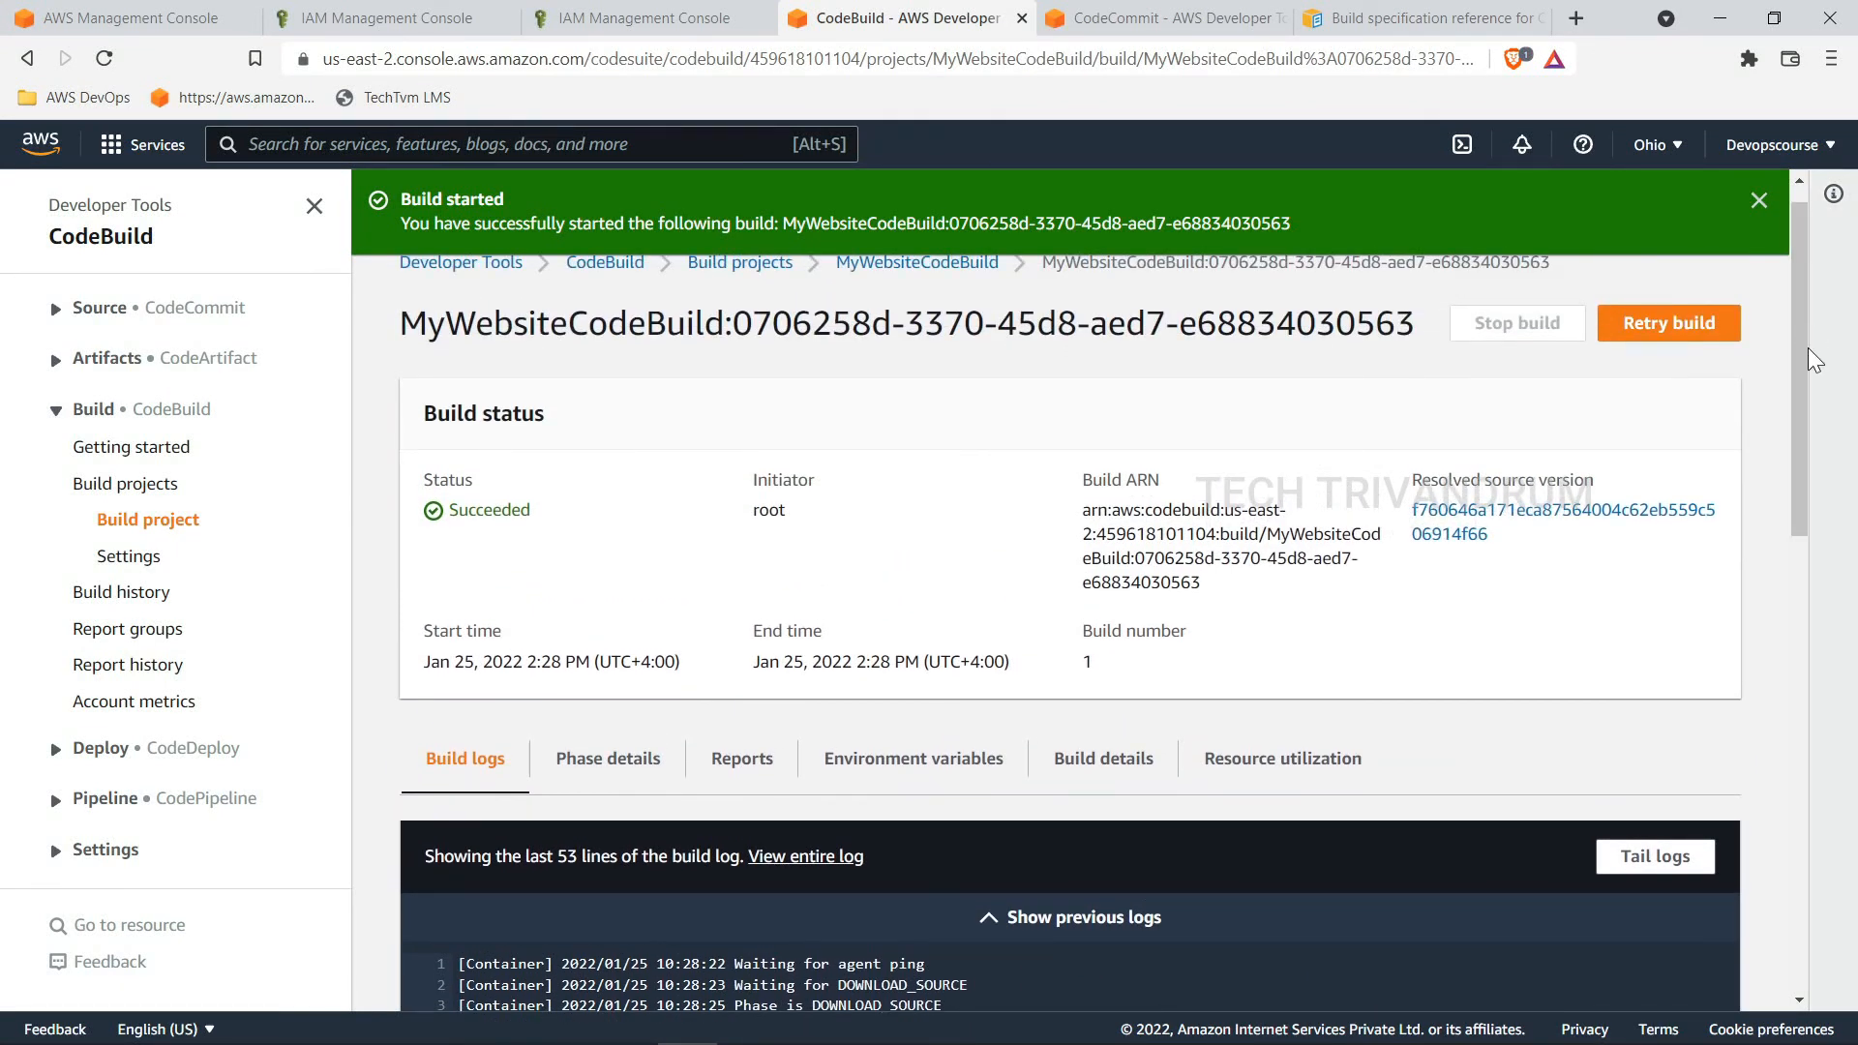
{"action": "left_click", "coordinate": [1793, 466]}
{"action": "left_click_drag", "start_coordinate": [1798, 469], "coordinate": [1806, 632]}
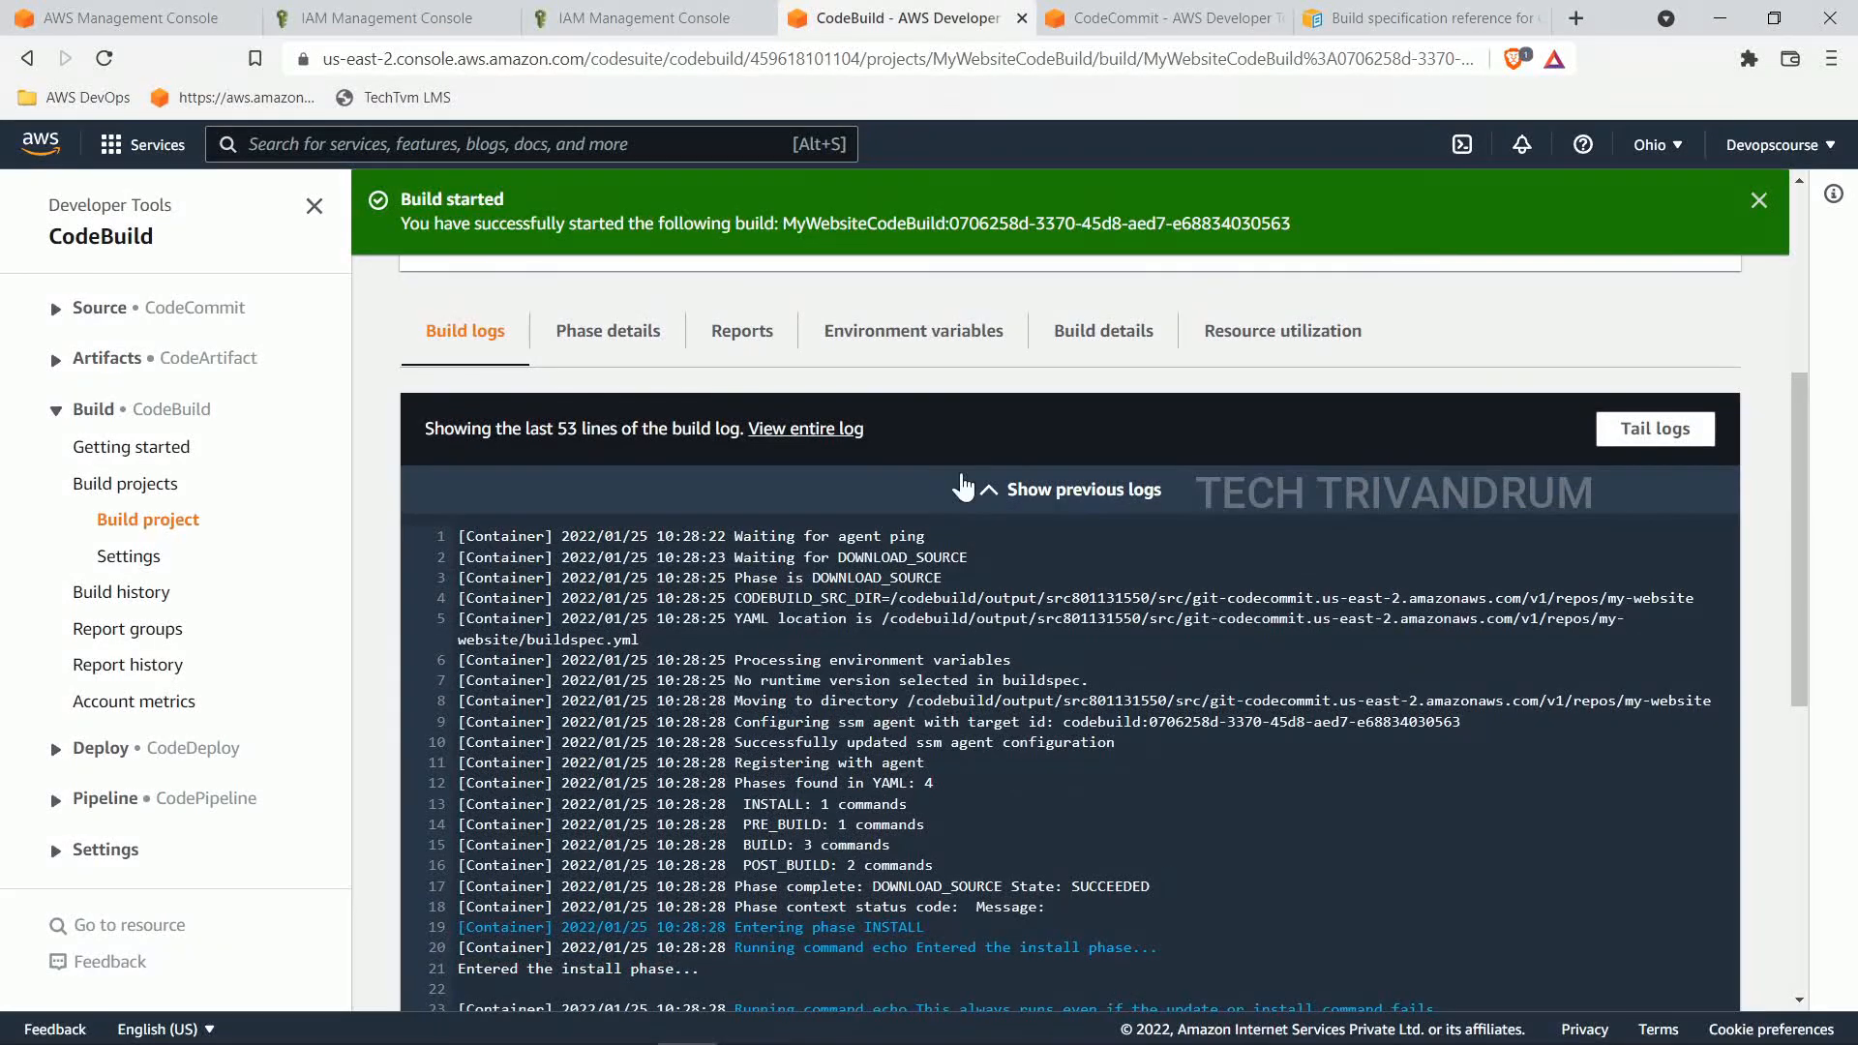
{"action": "scroll", "coordinate": [995, 550], "scroll_direction": "down", "scroll_amount": 2}
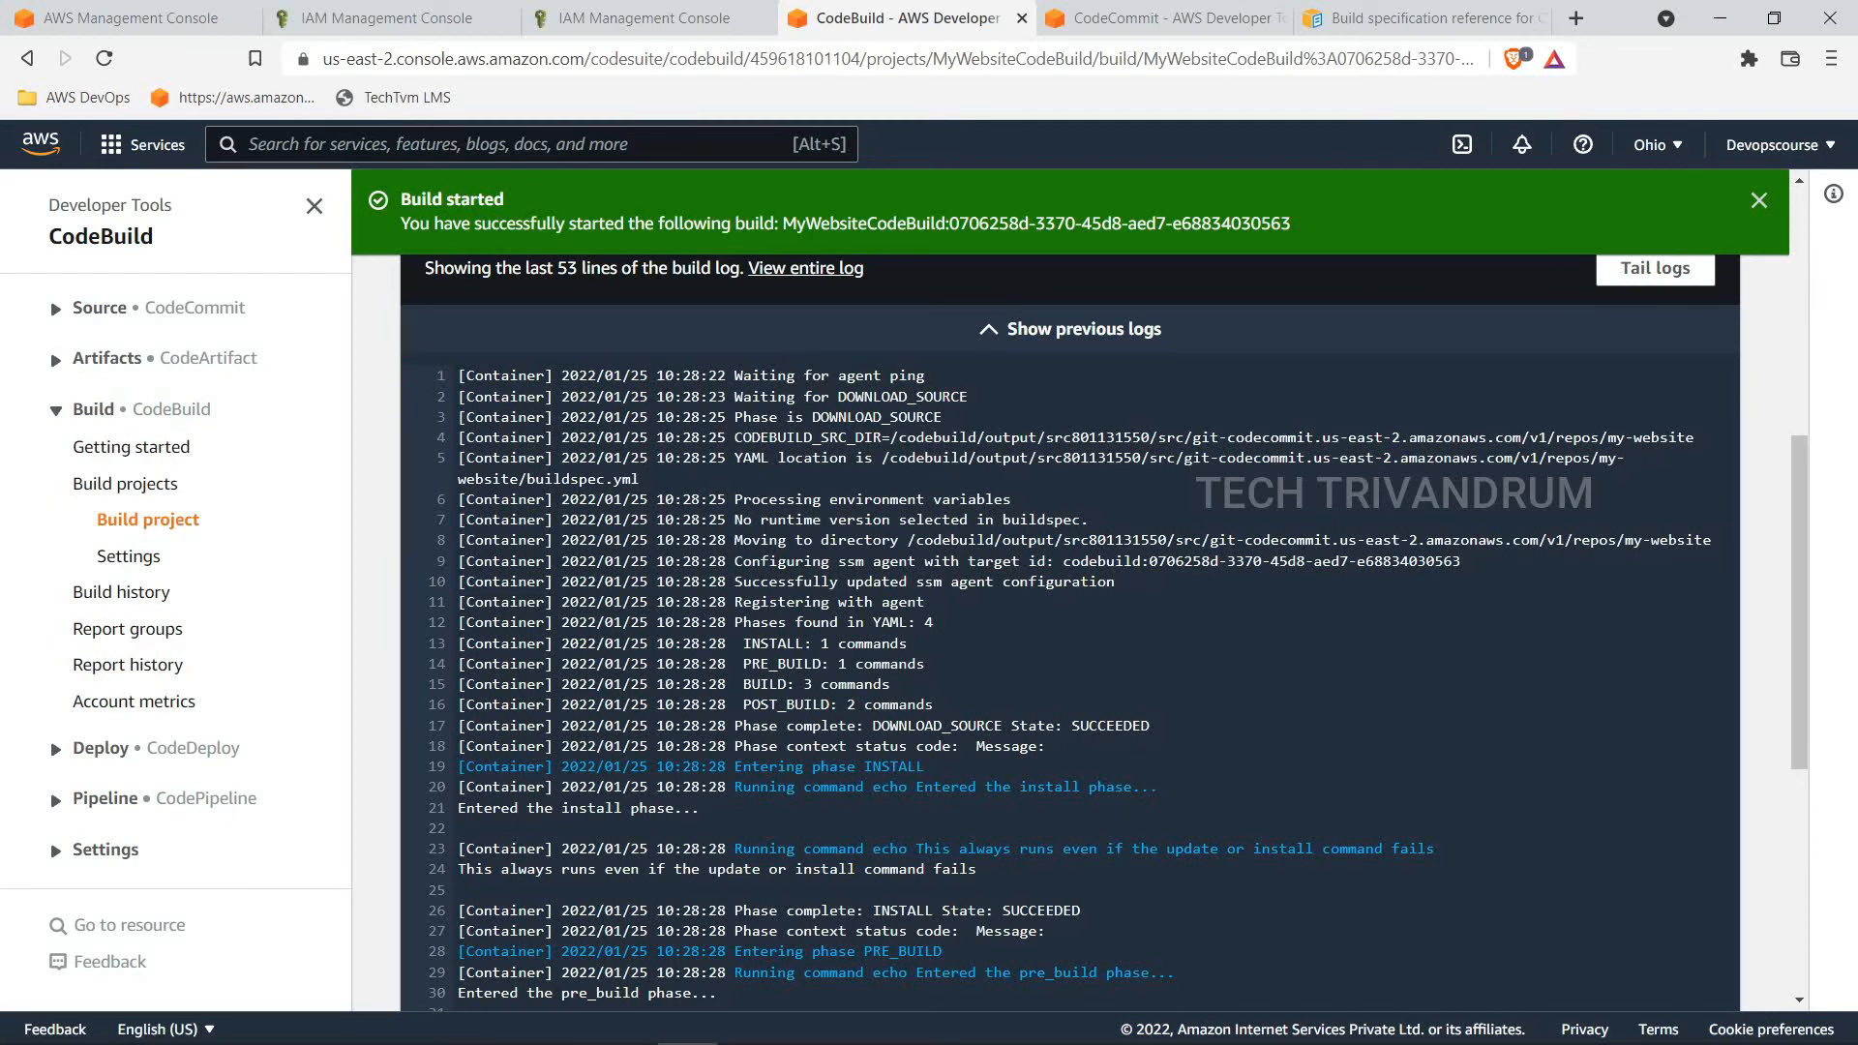
{"action": "left_click_drag", "start_coordinate": [743, 664], "coordinate": [854, 664]}
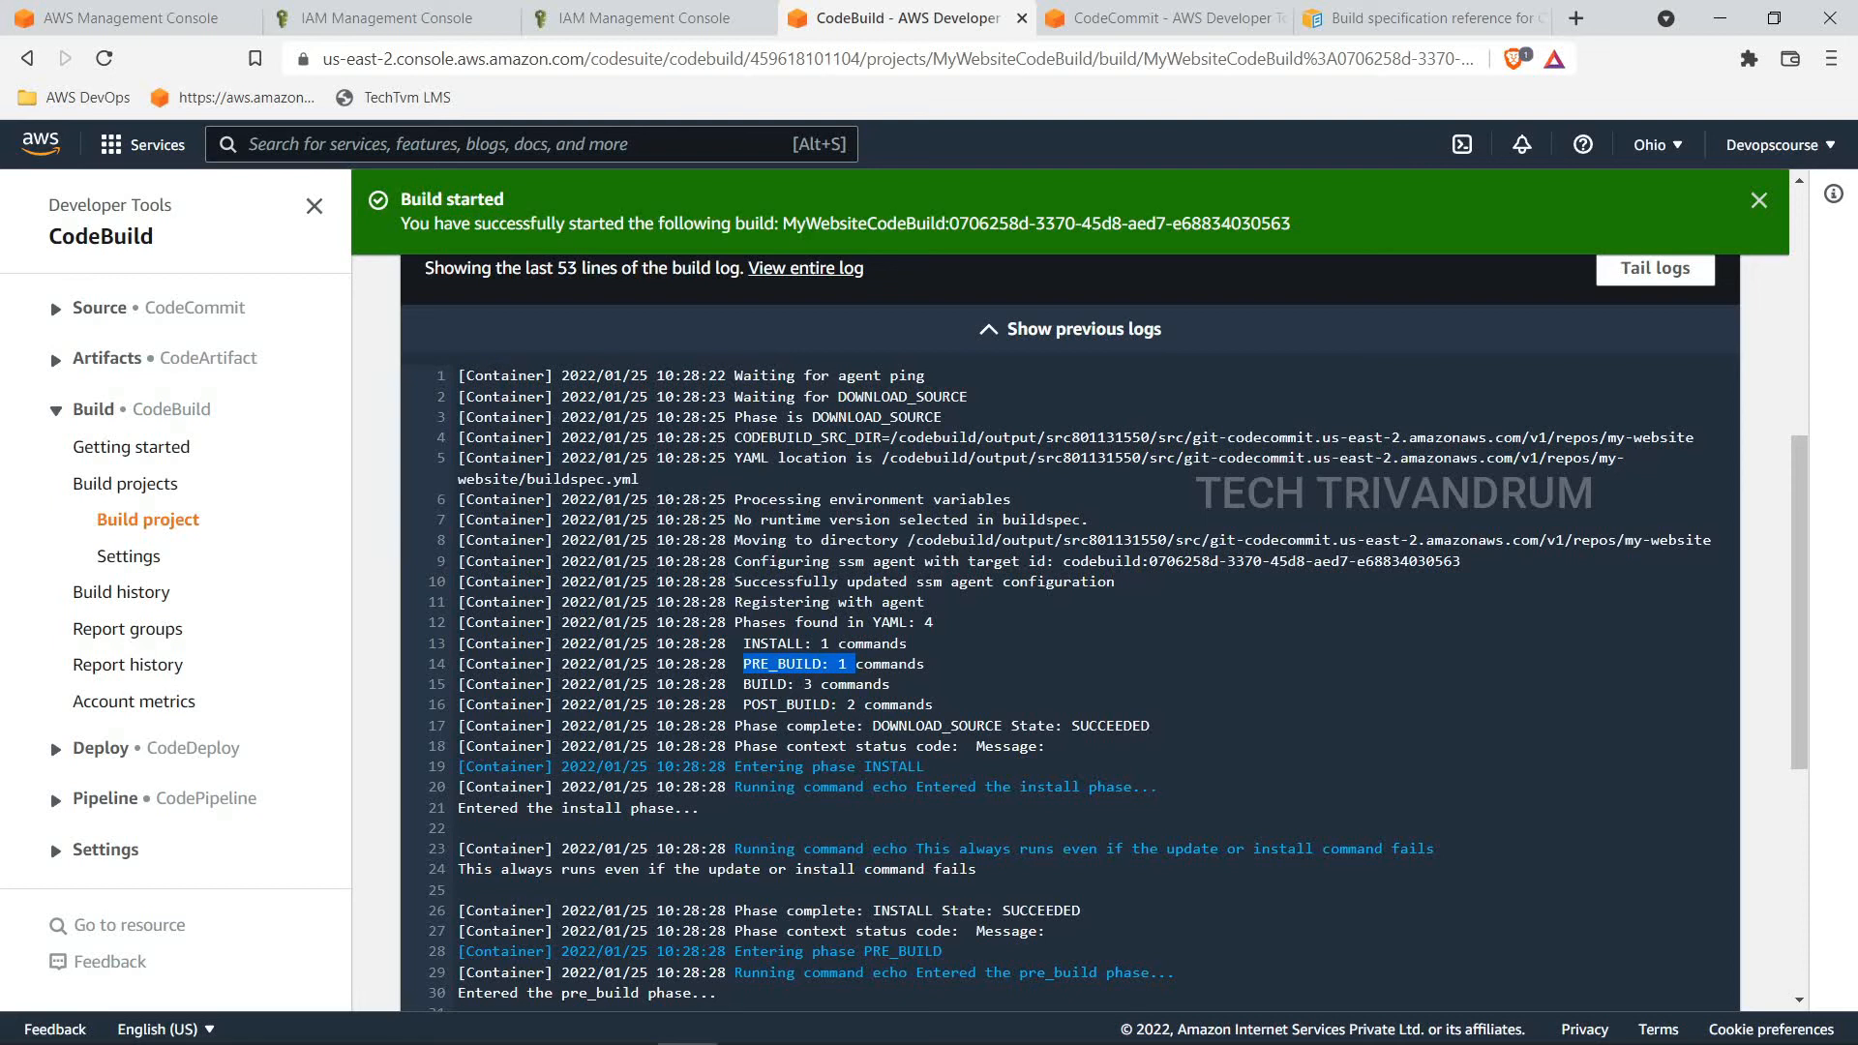
{"action": "left_click_drag", "start_coordinate": [743, 705], "coordinate": [838, 705]}
{"action": "scroll", "coordinate": [834, 712], "scroll_direction": "down", "scroll_amount": 1}
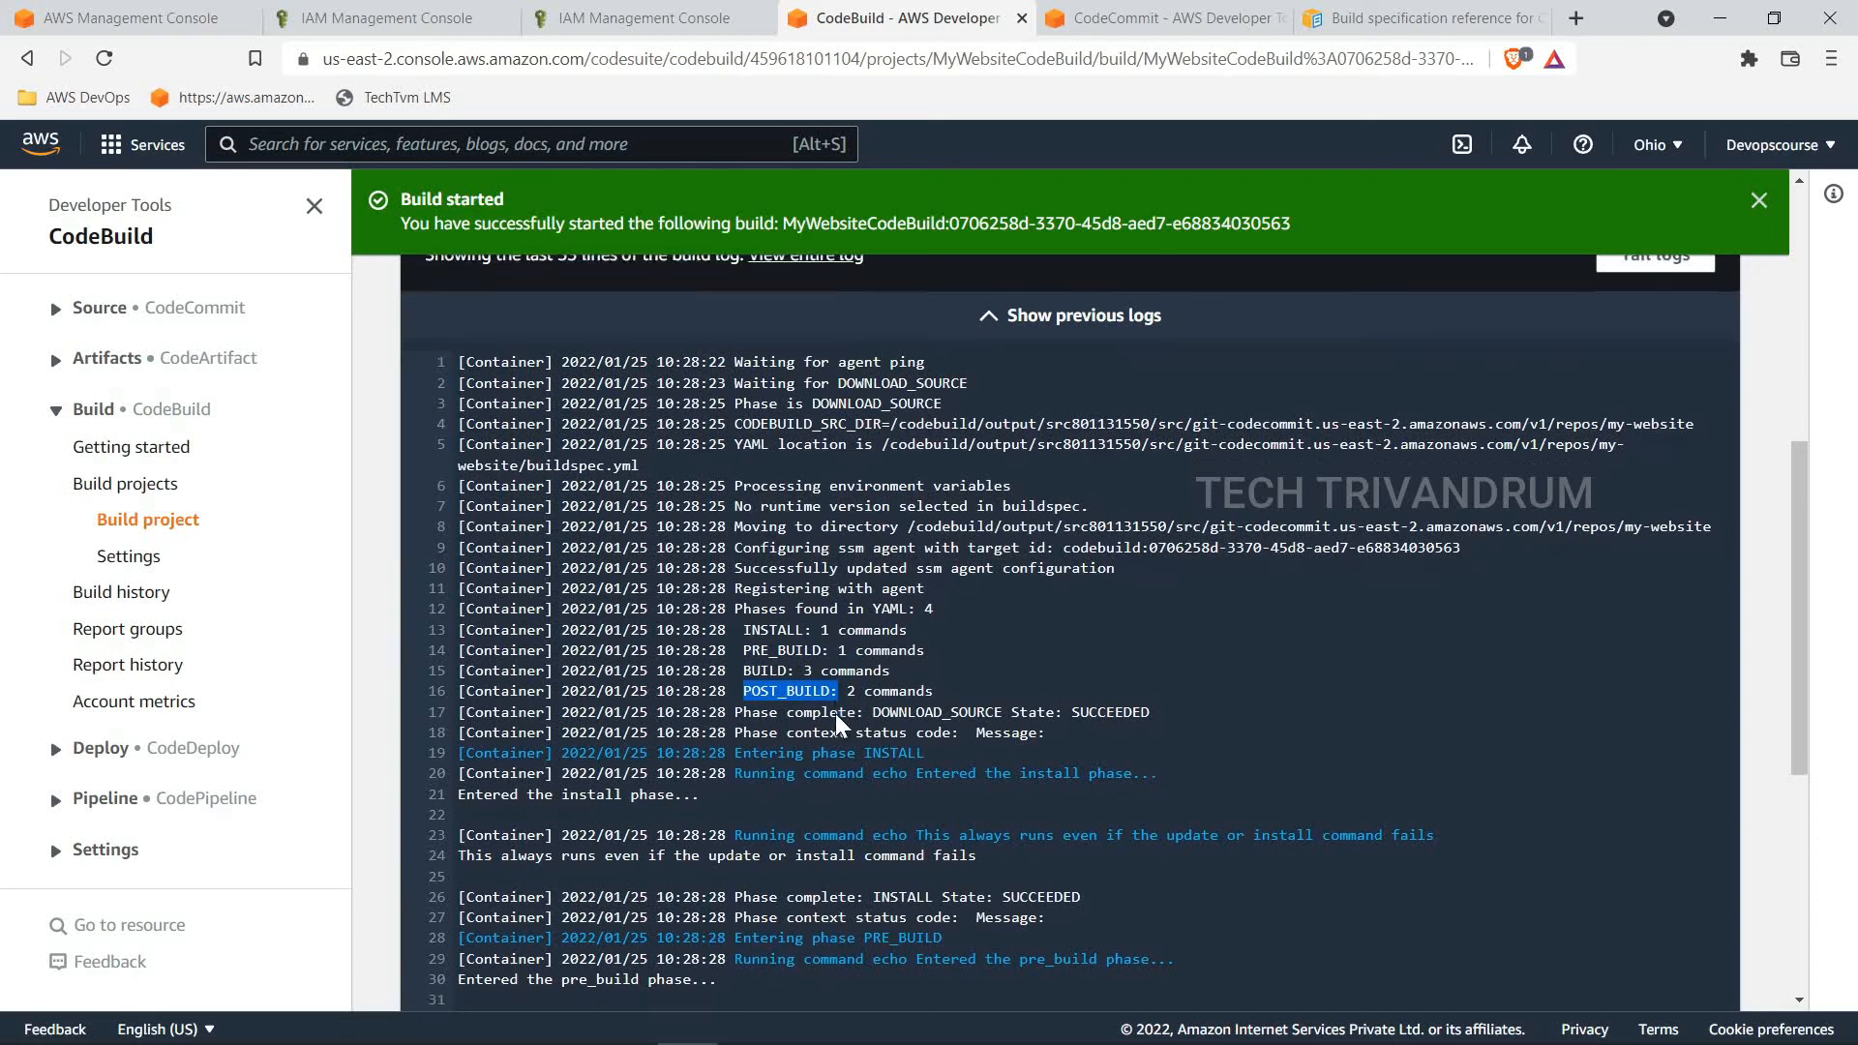
{"action": "scroll", "coordinate": [834, 712], "scroll_direction": "down", "scroll_amount": 6}
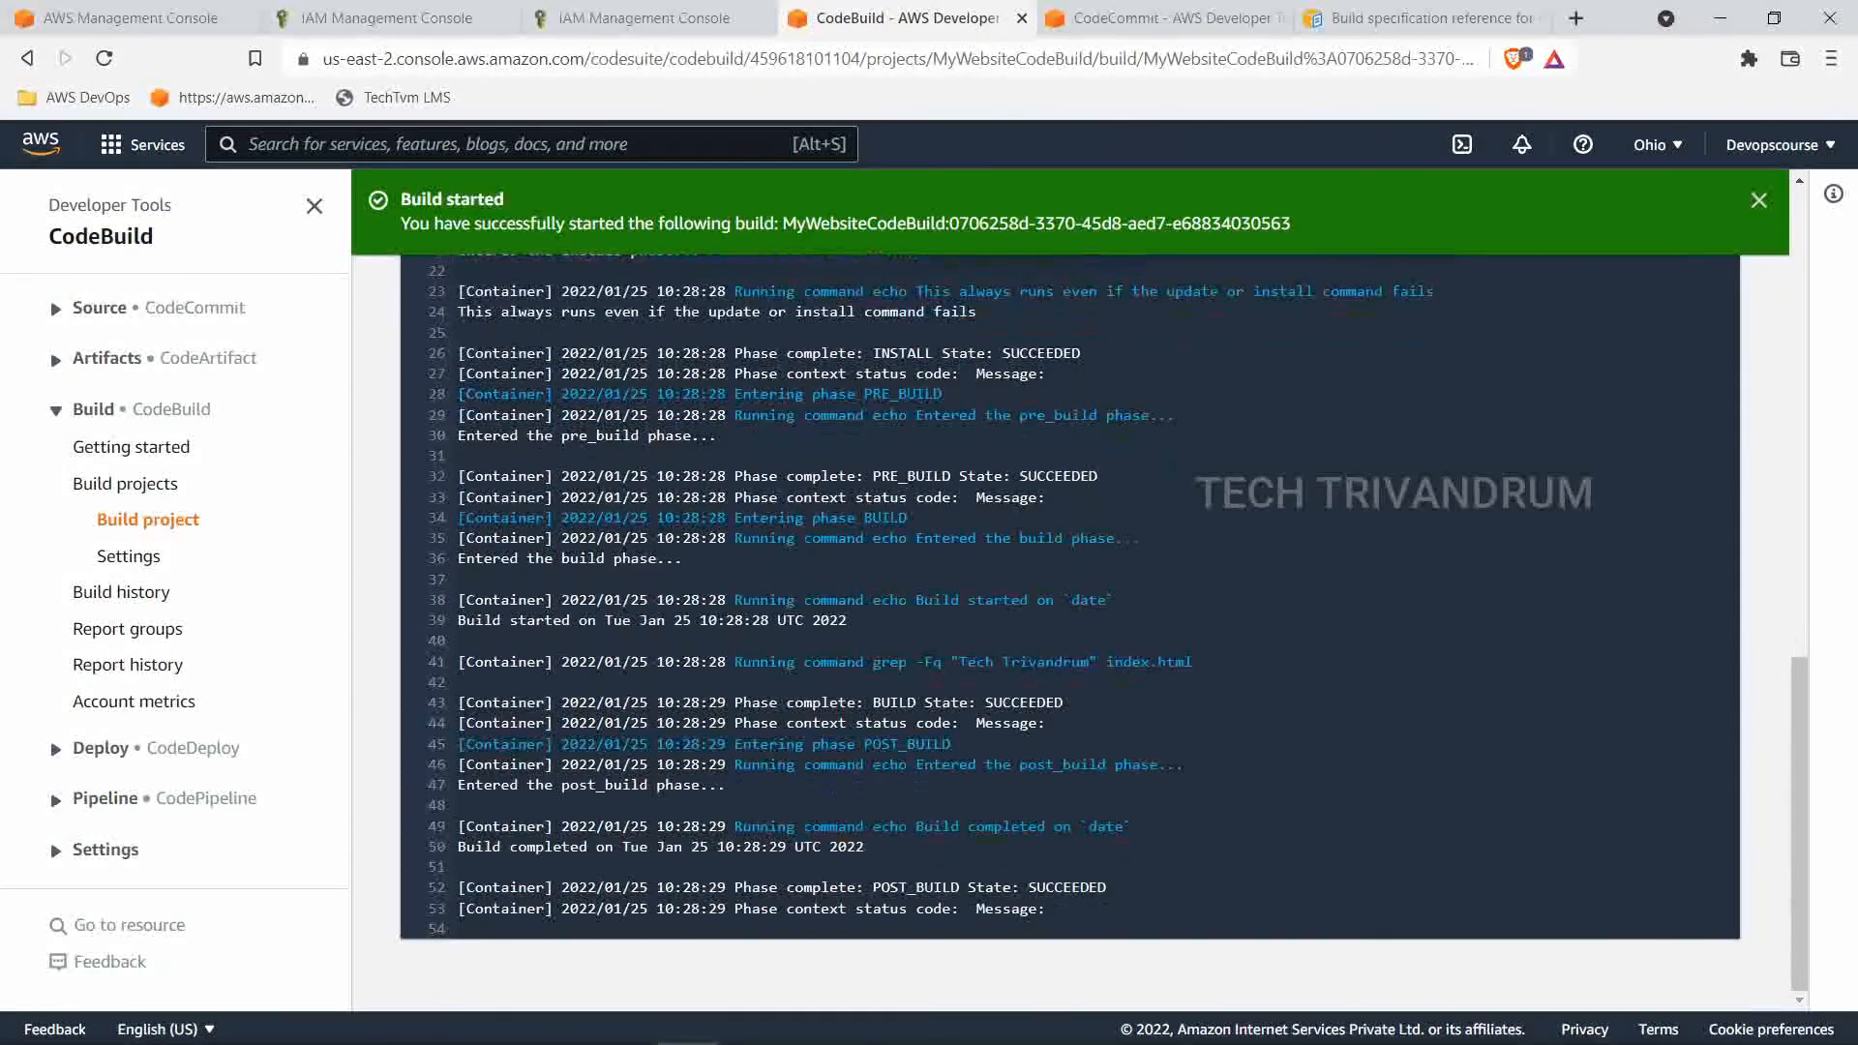
{"action": "left_click_drag", "start_coordinate": [1131, 888], "coordinate": [1027, 887]}
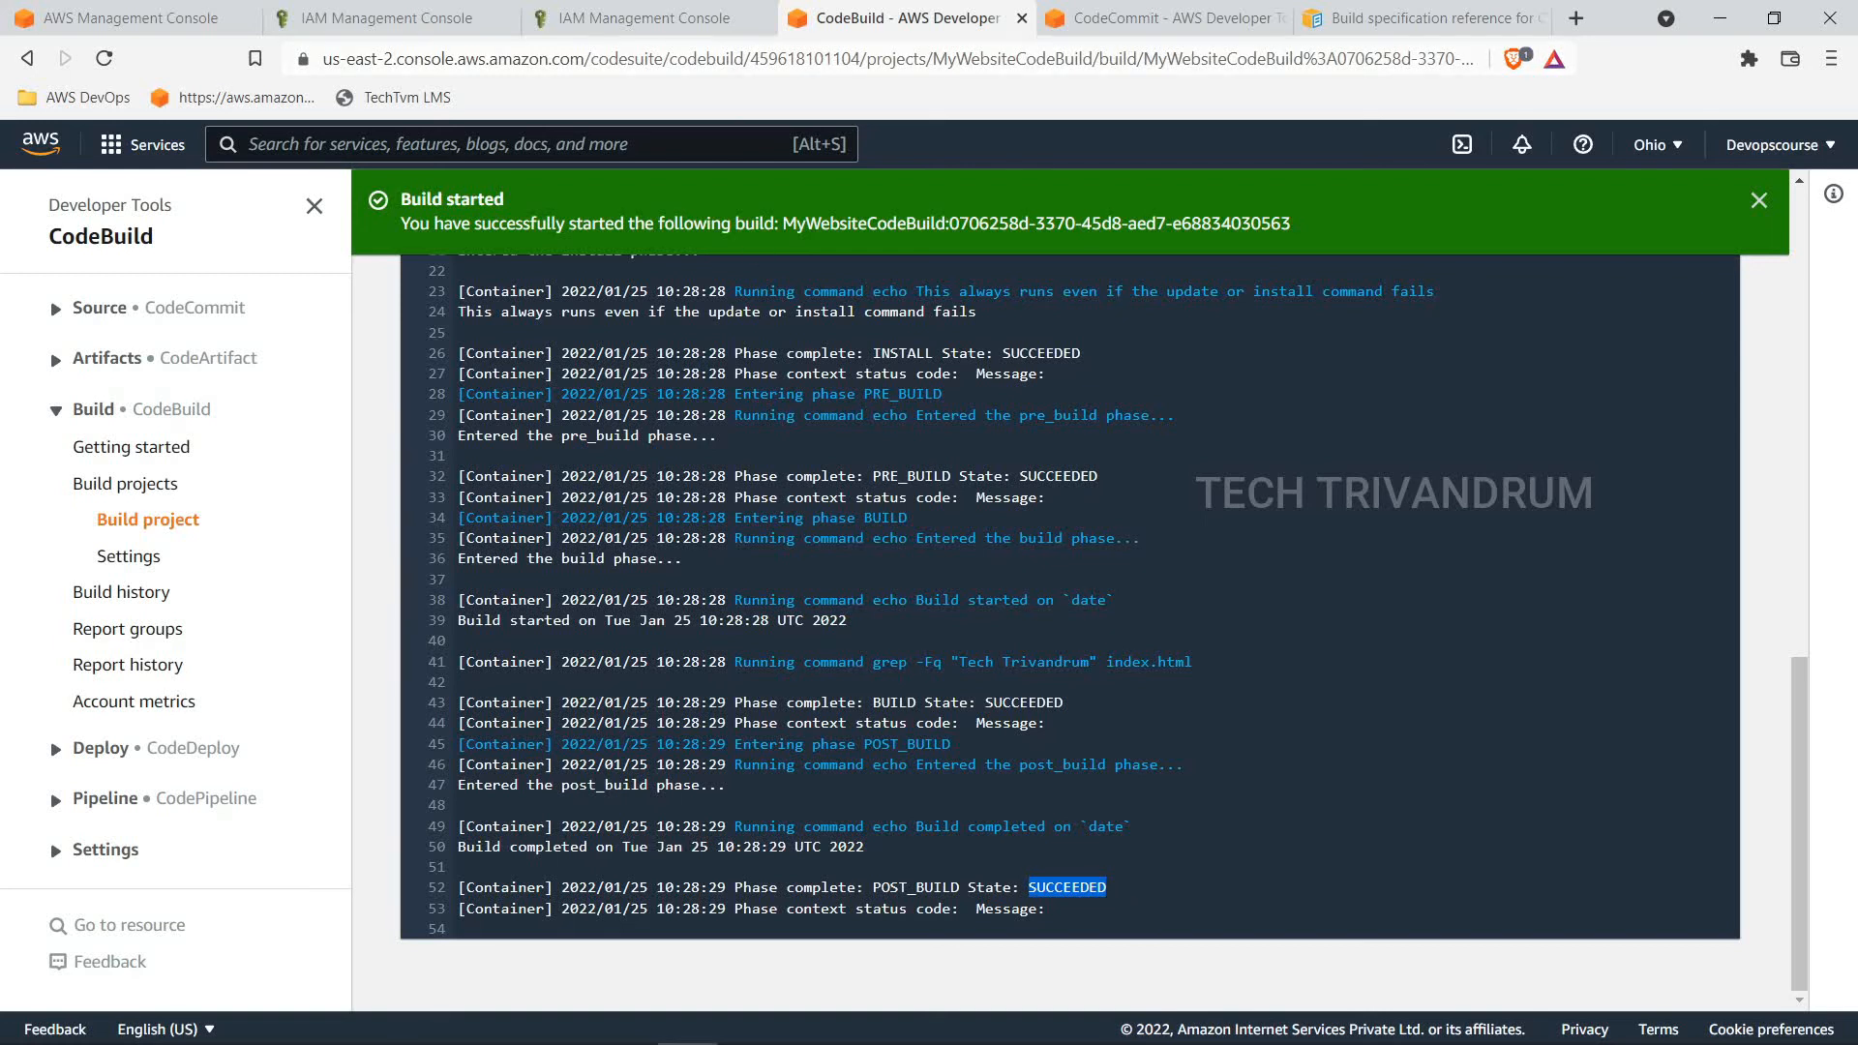
Step: Search the AWS Management Console for cloudwatch and open the CloudWatch service in a new browser tab
{"action": "left_click", "coordinate": [116, 18]}
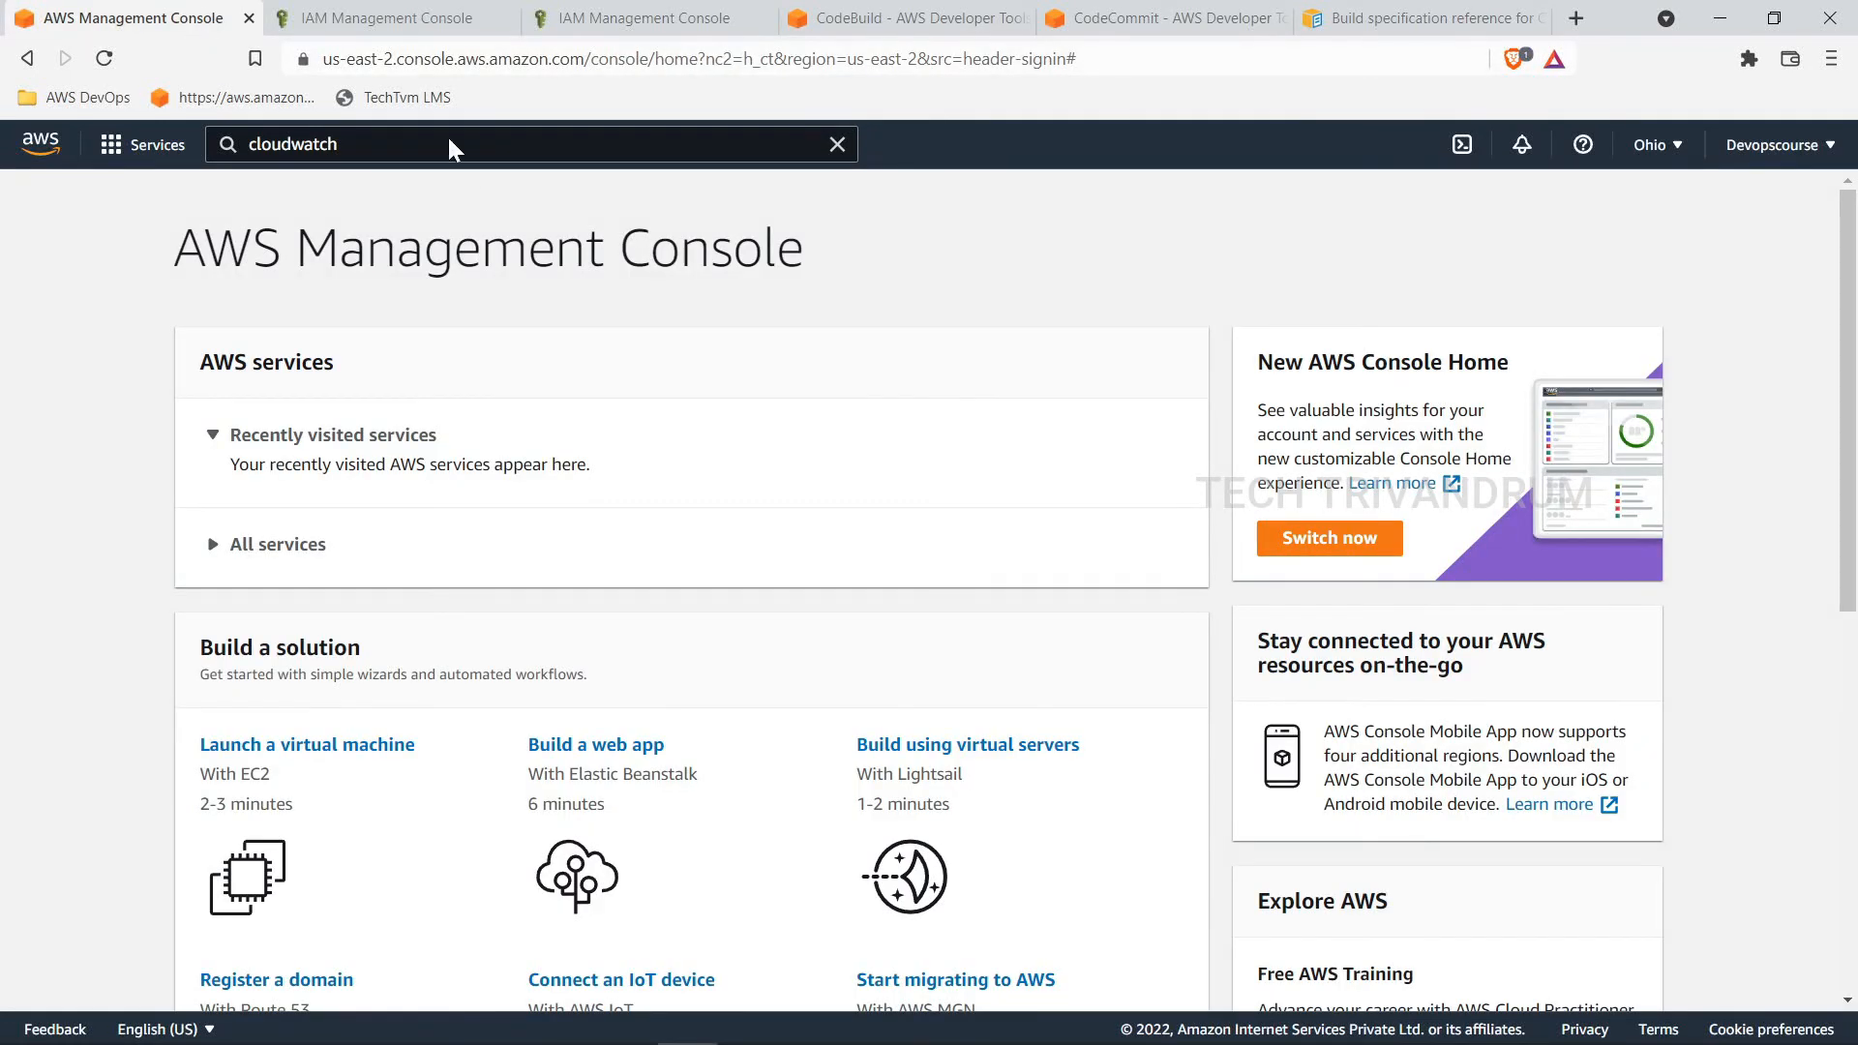
{"action": "left_click", "coordinate": [834, 144]}
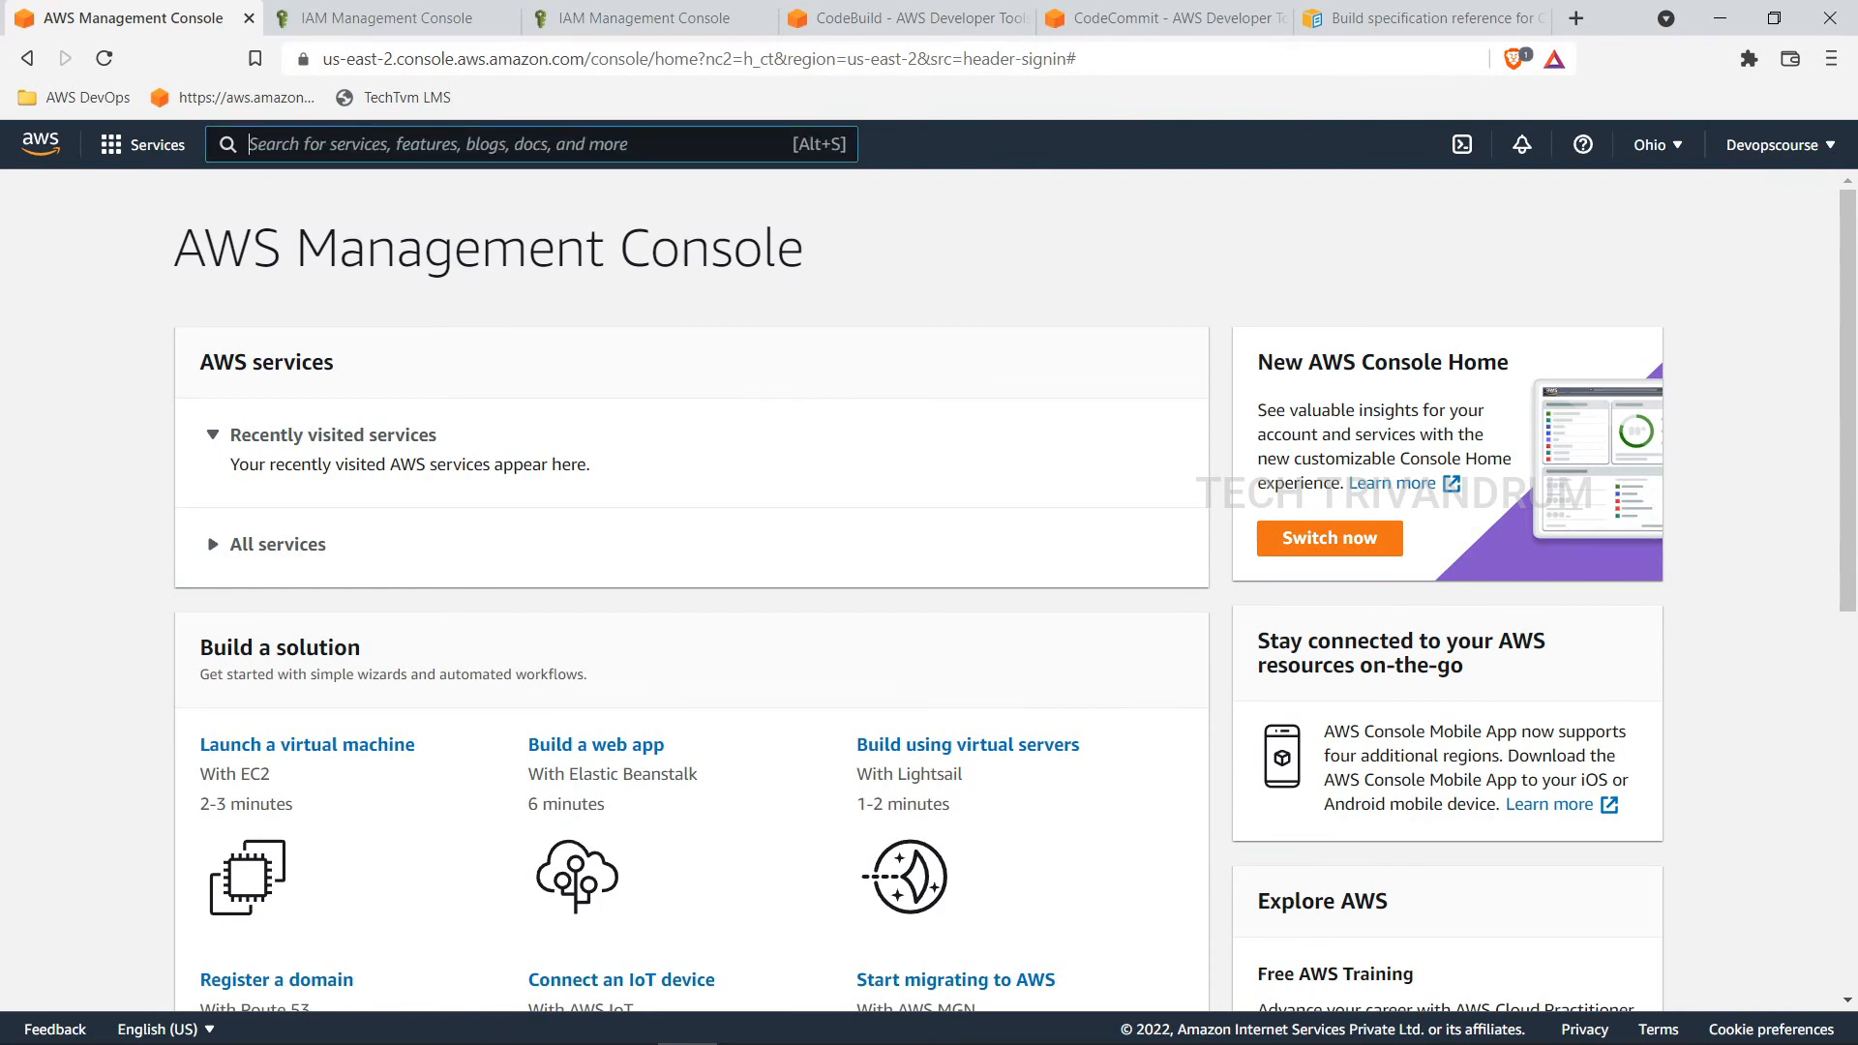
{"action": "type", "text": "cloud9"}
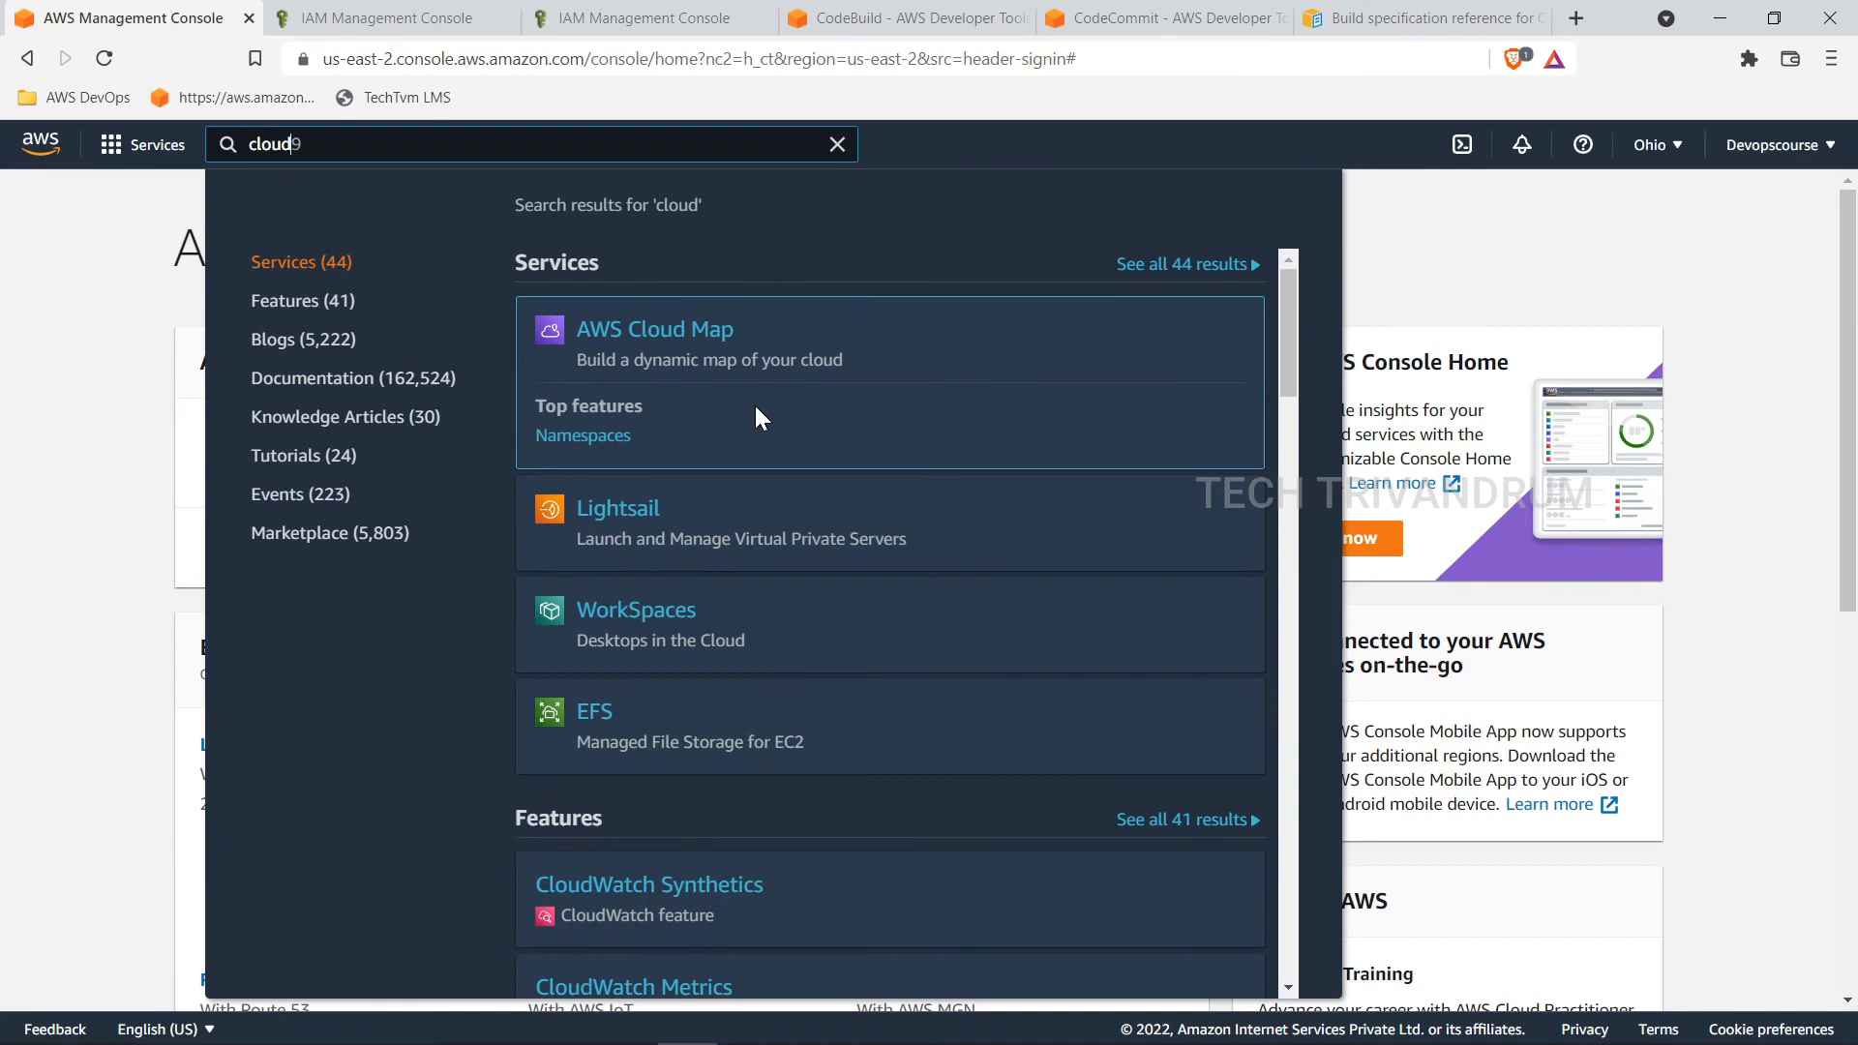
{"action": "type", "text": "watch"}
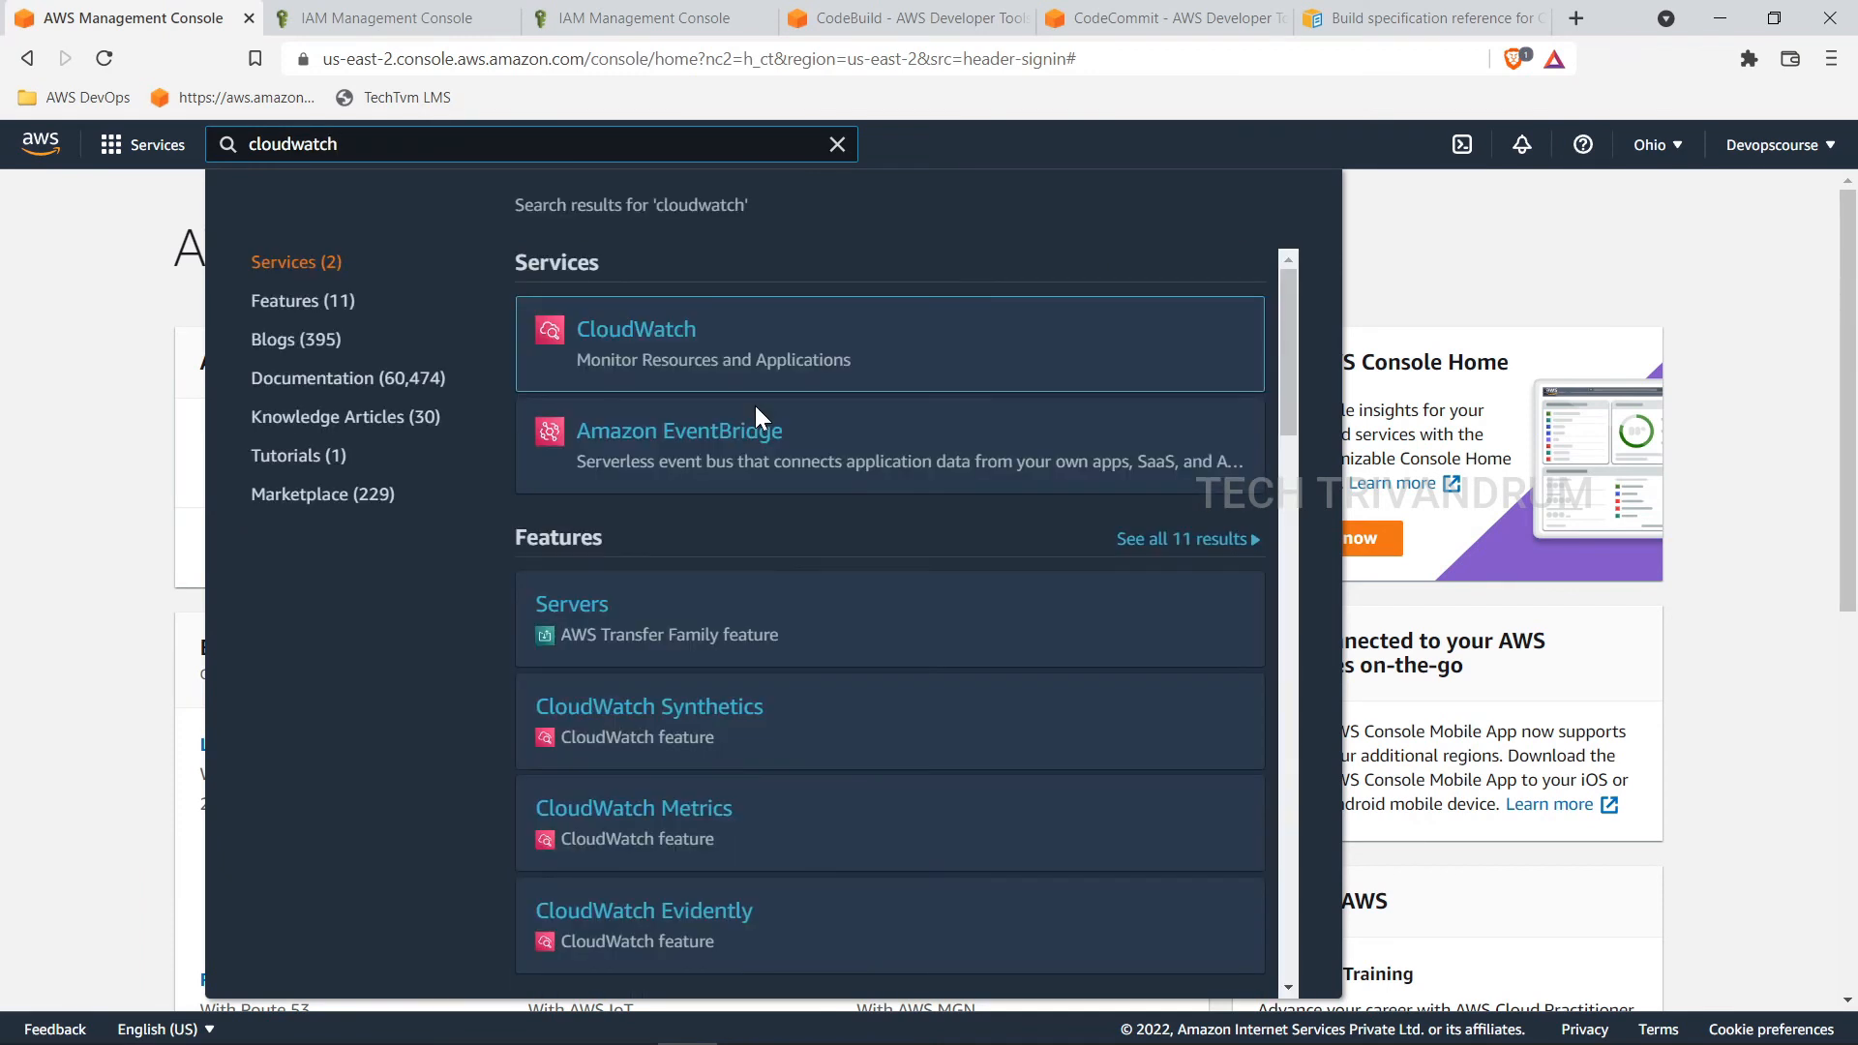
{"action": "right_click", "coordinate": [676, 349]}
{"action": "left_click", "coordinate": [966, 348]}
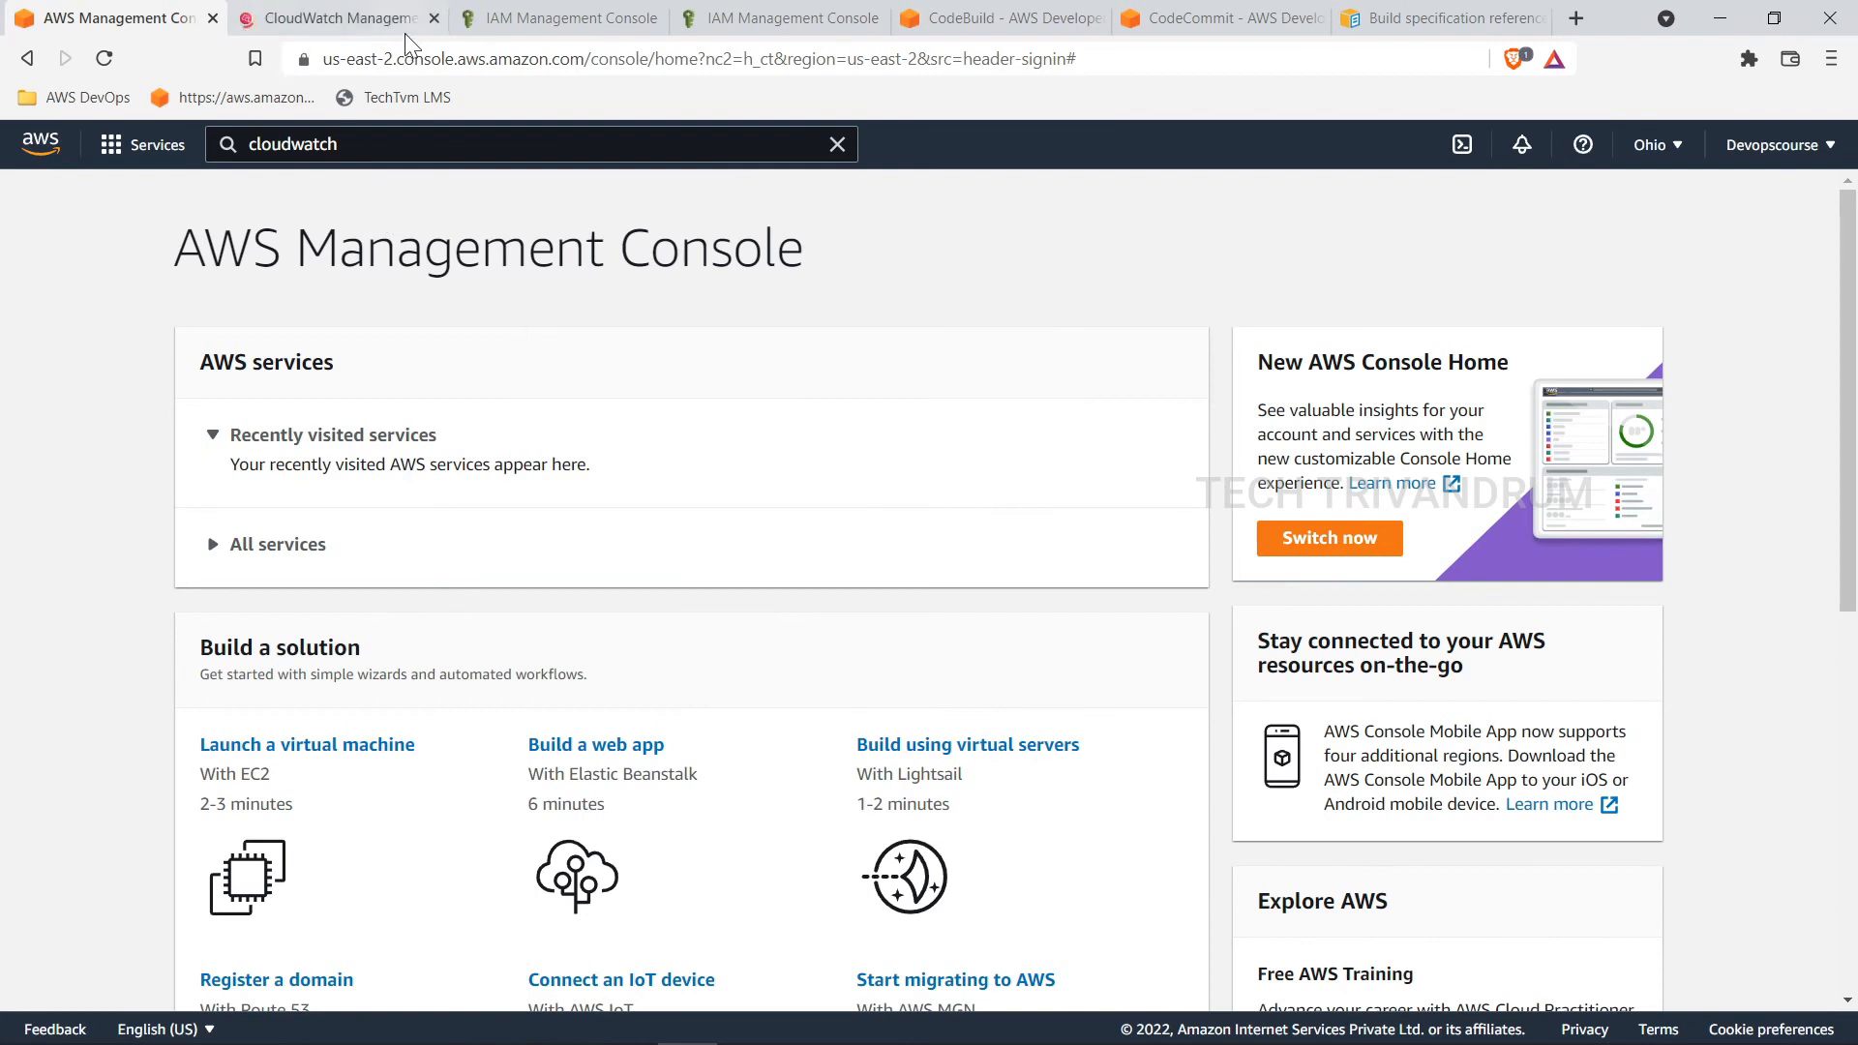
Step: Open the build's log stream in the CloudWatch log group Mybuildproject1 and read its log events from start to end
{"action": "left_click", "coordinate": [368, 26]}
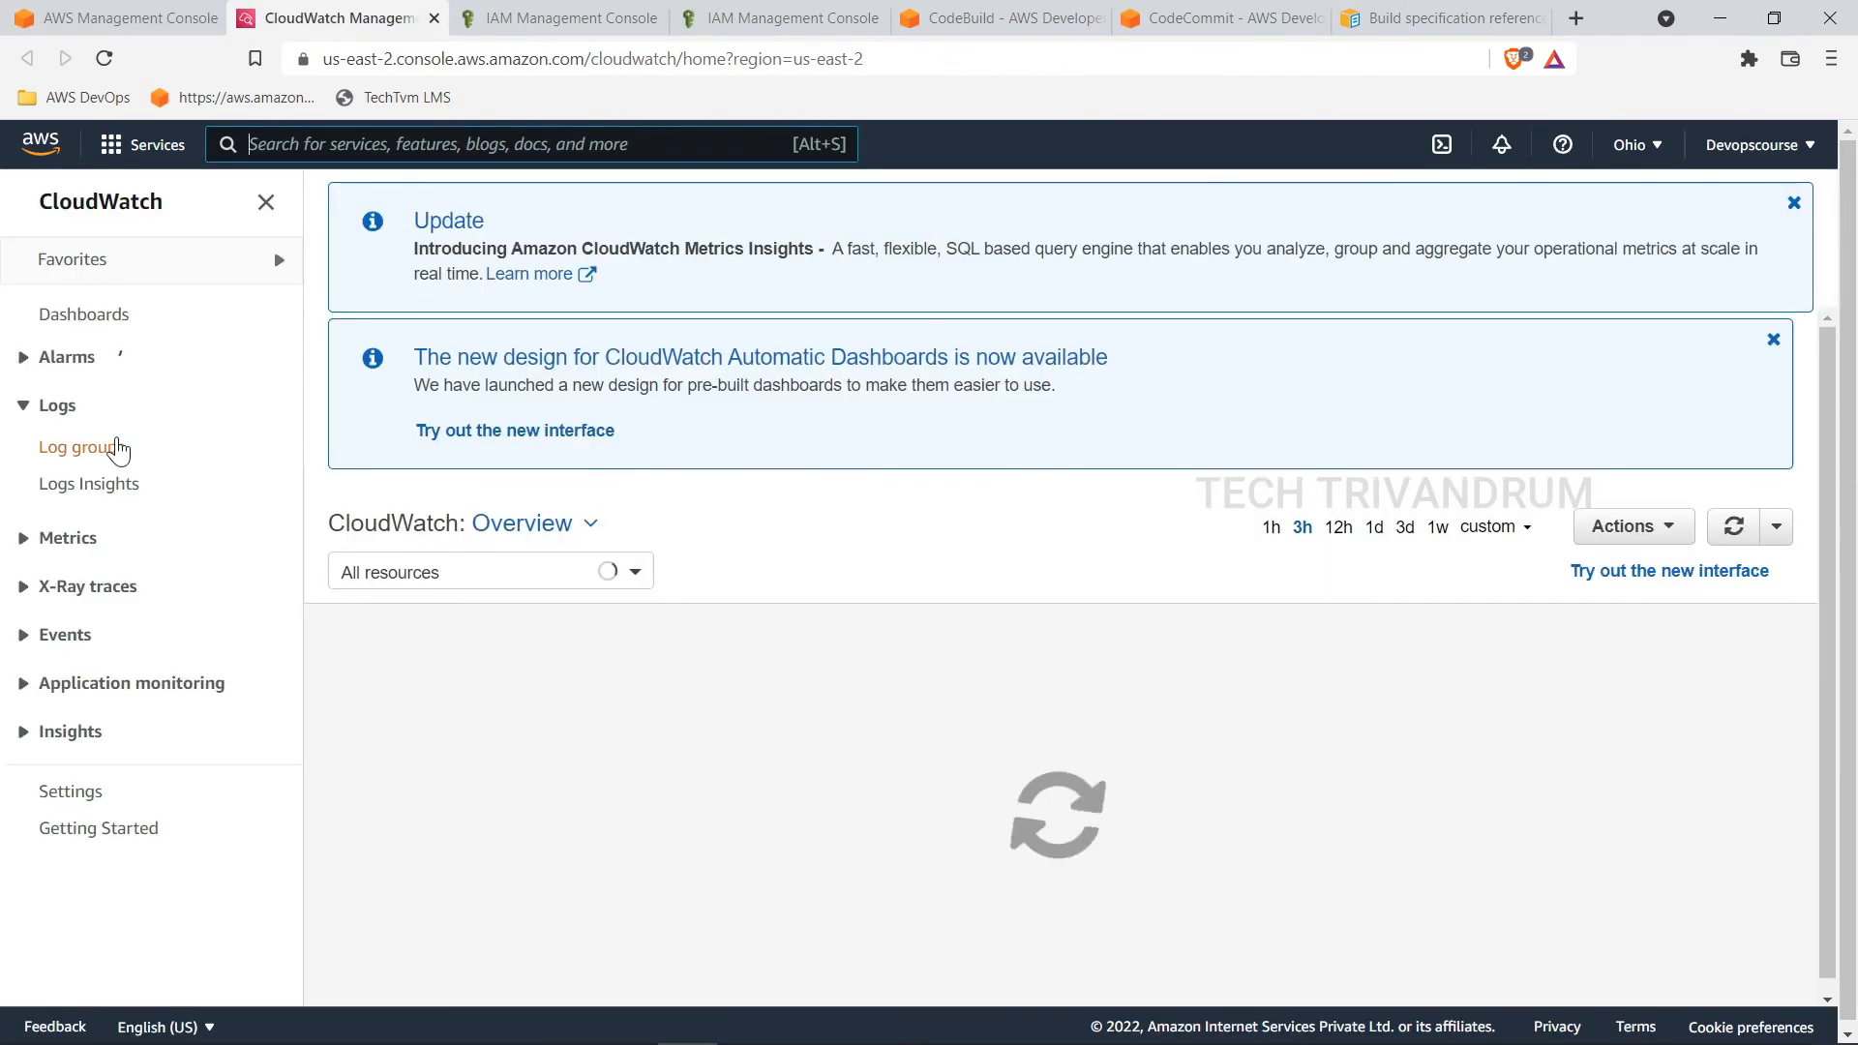
{"action": "left_click", "coordinate": [112, 449]}
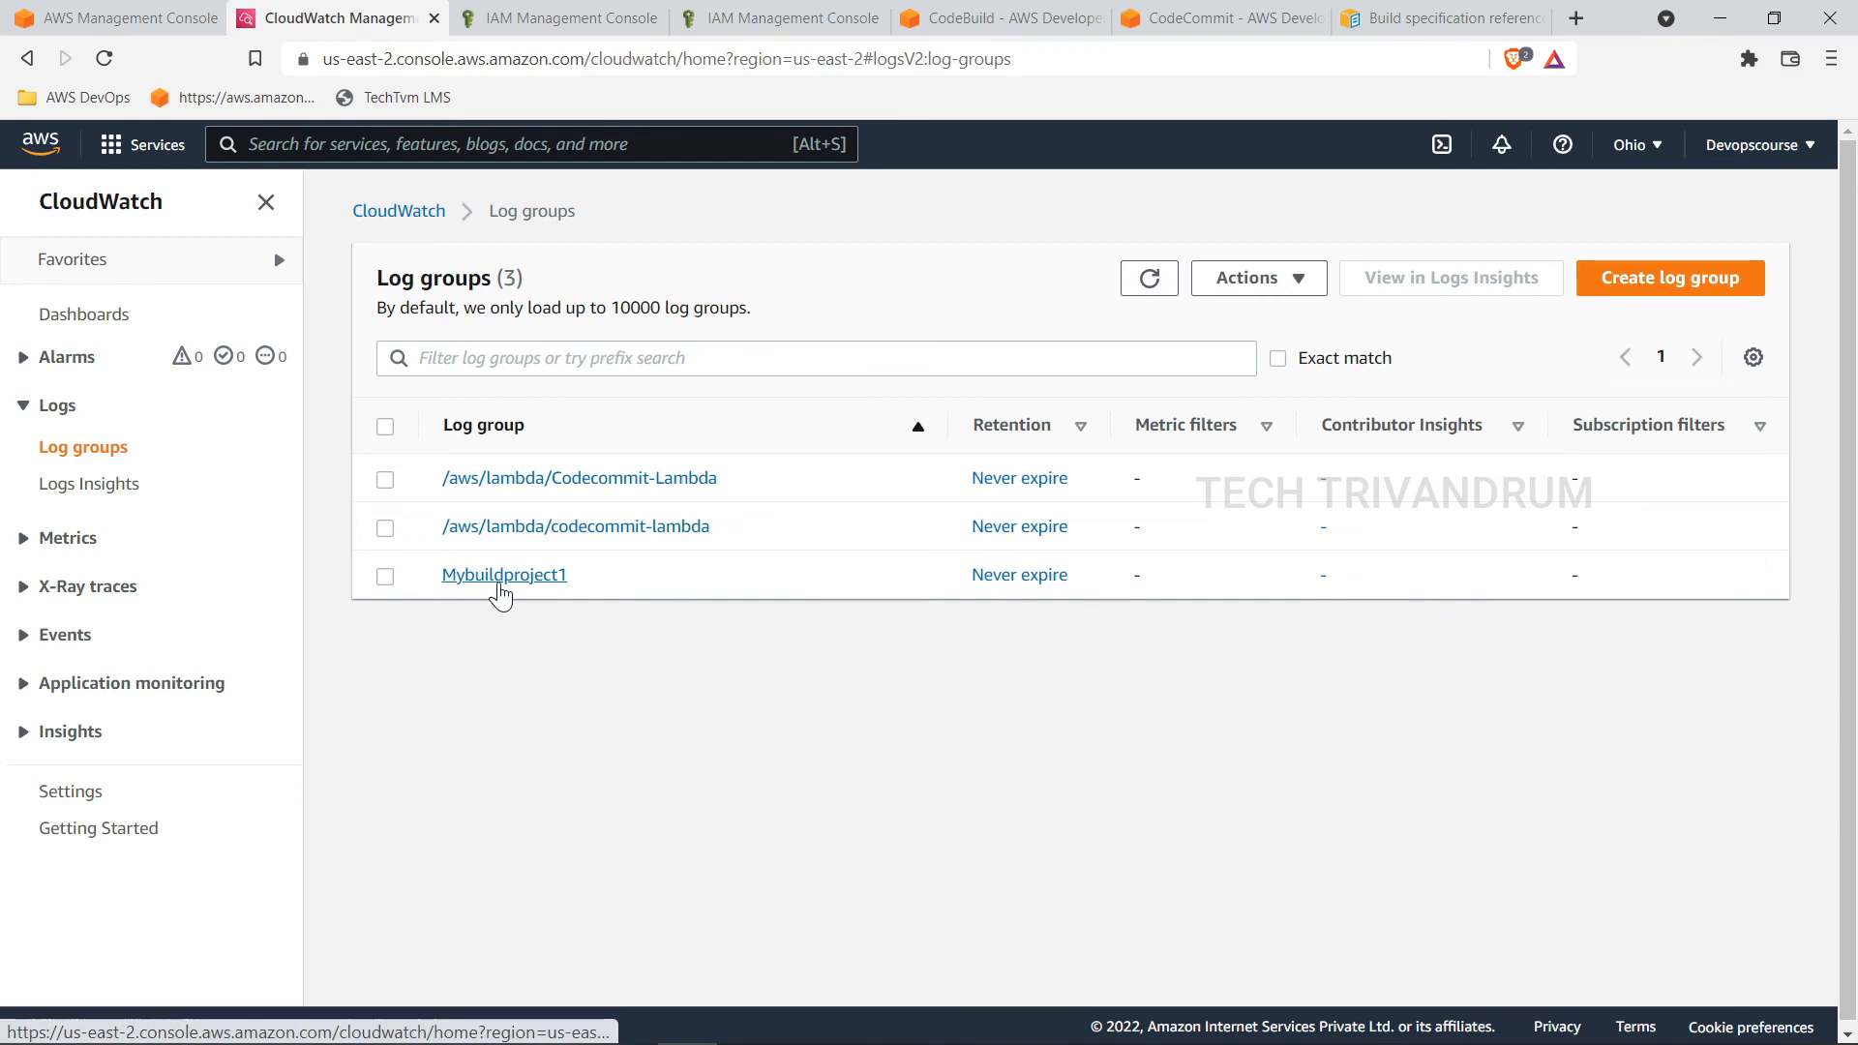
{"action": "left_click", "coordinate": [528, 581]}
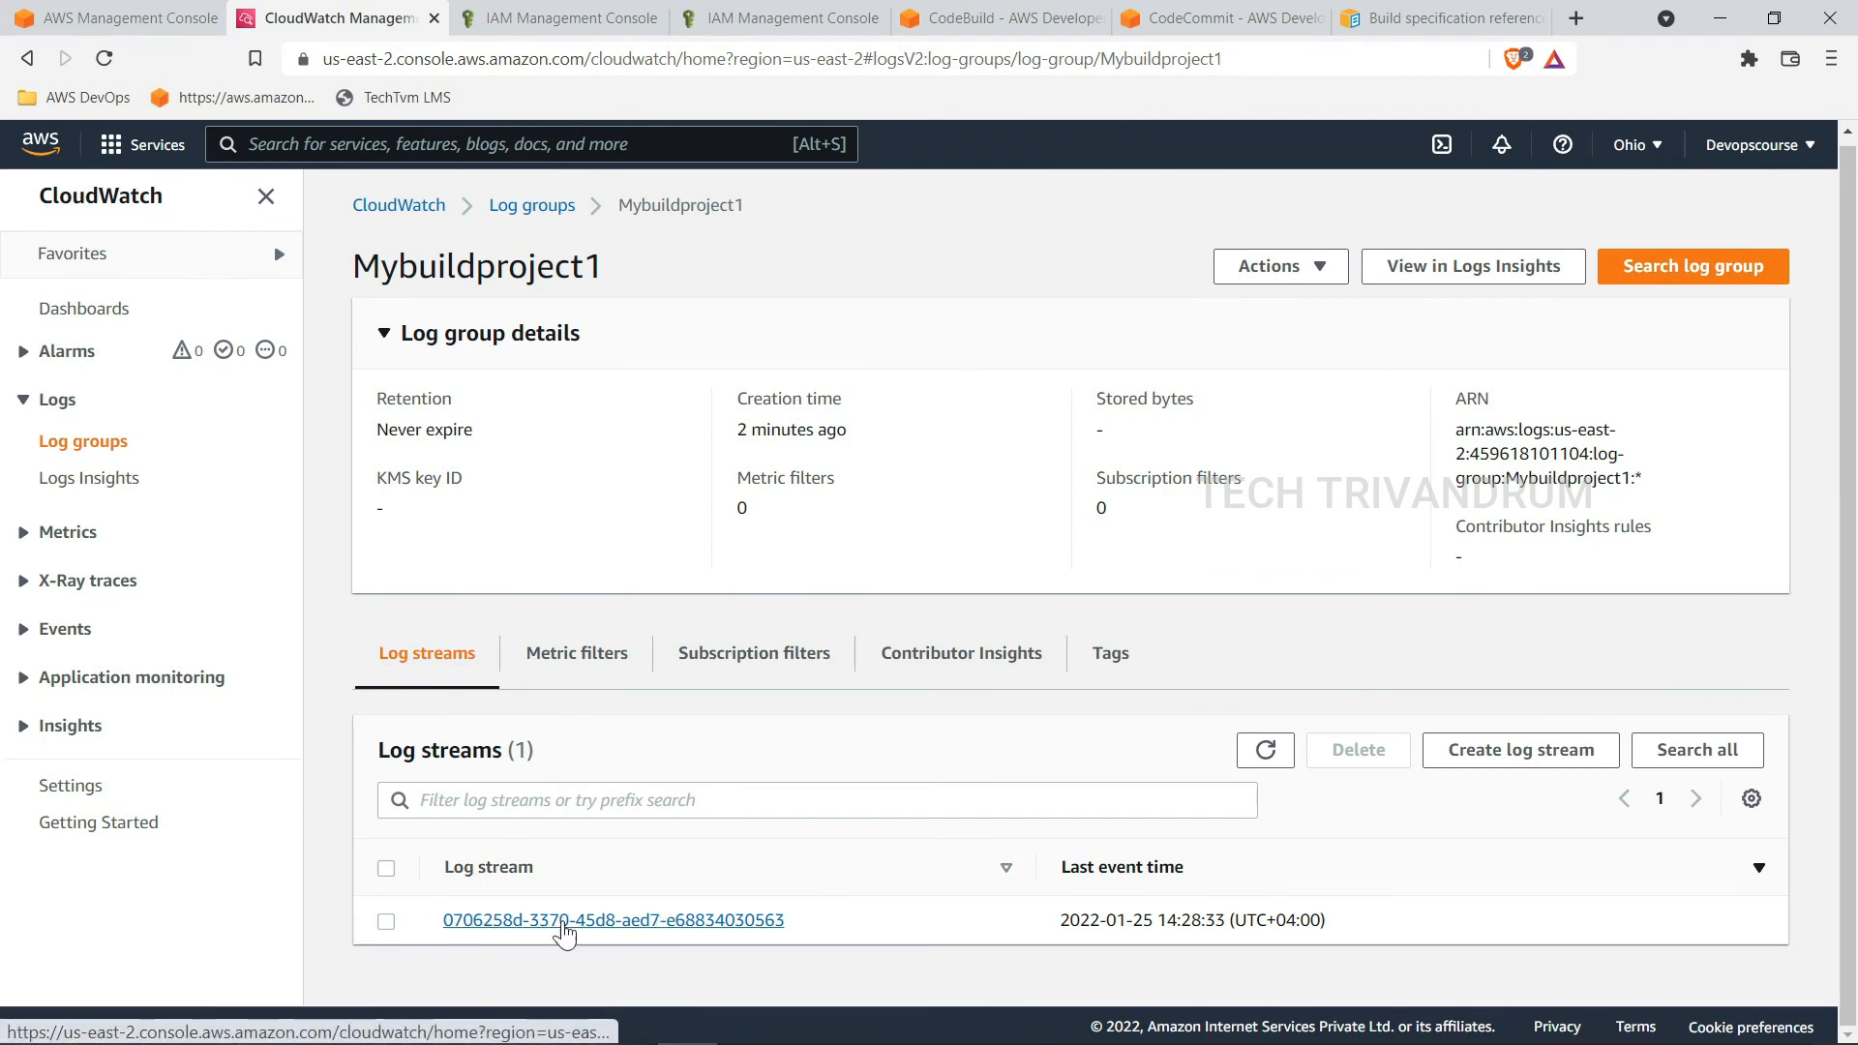
{"action": "left_click", "coordinate": [677, 924]}
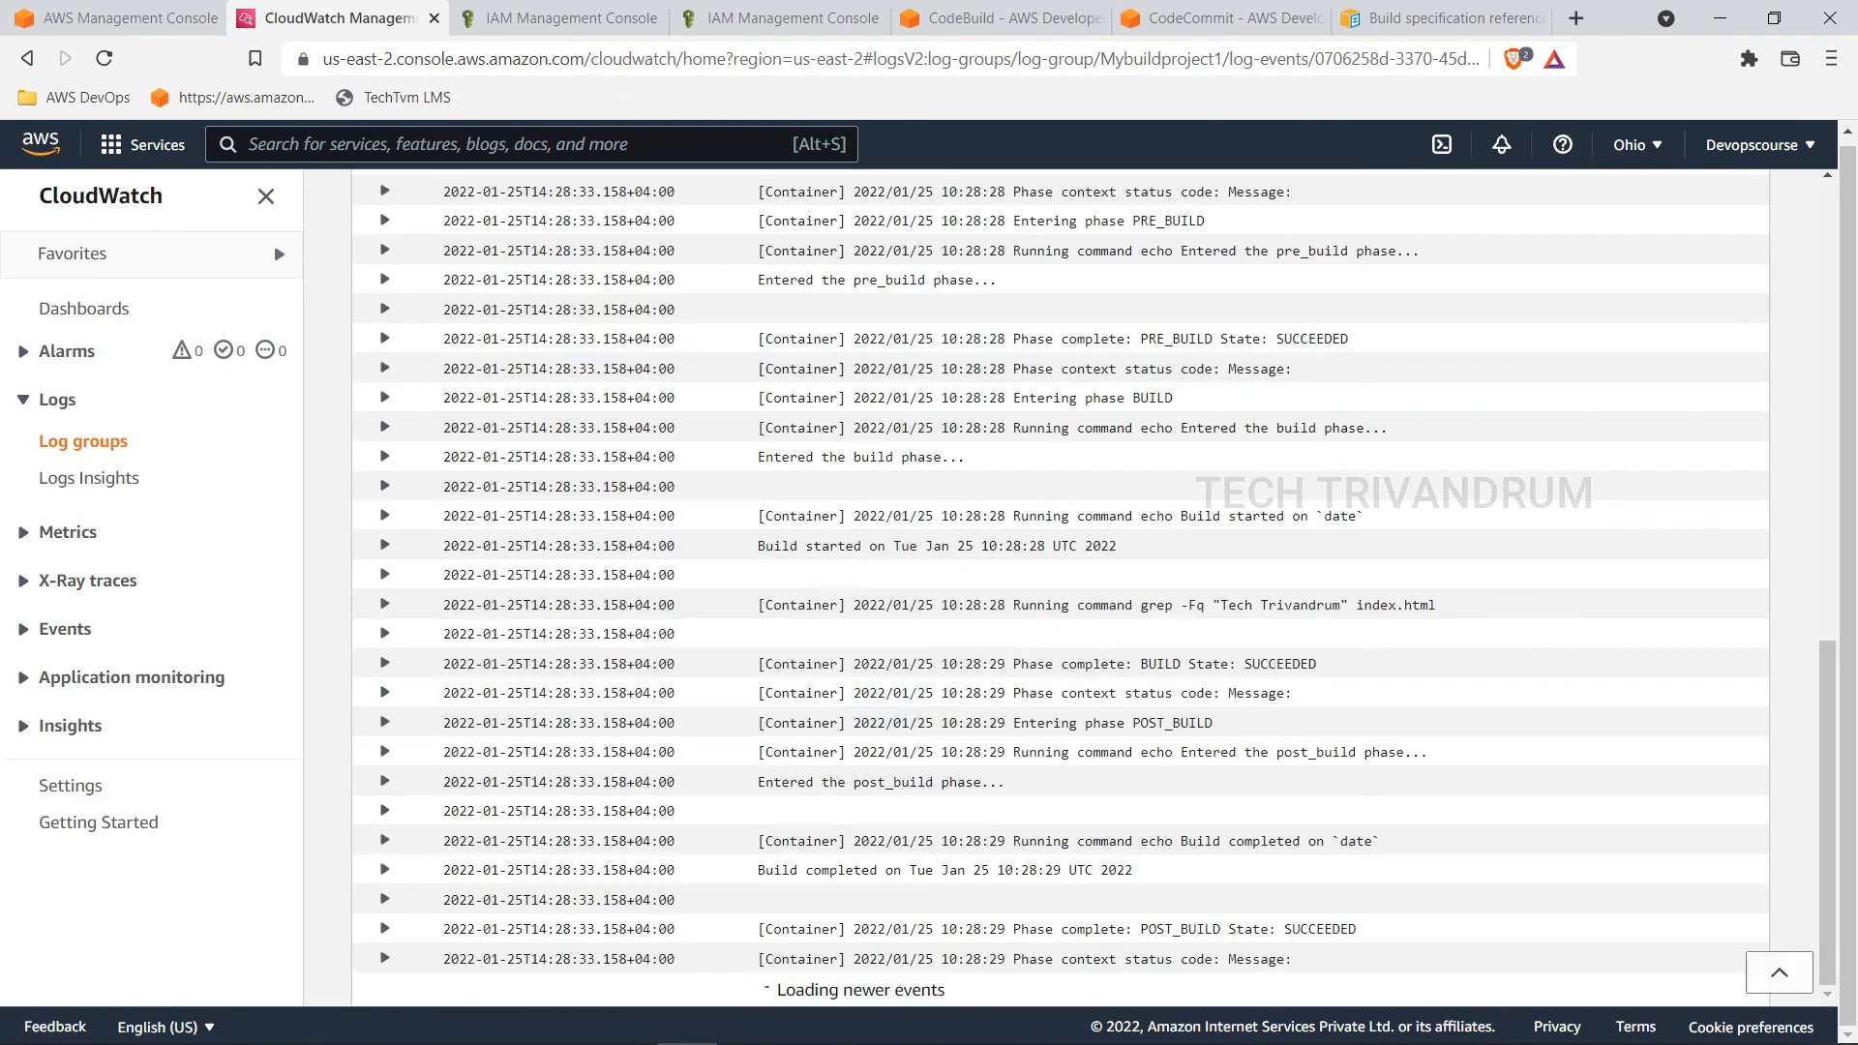
{"action": "left_click_drag", "start_coordinate": [1817, 830], "coordinate": [1838, 363]}
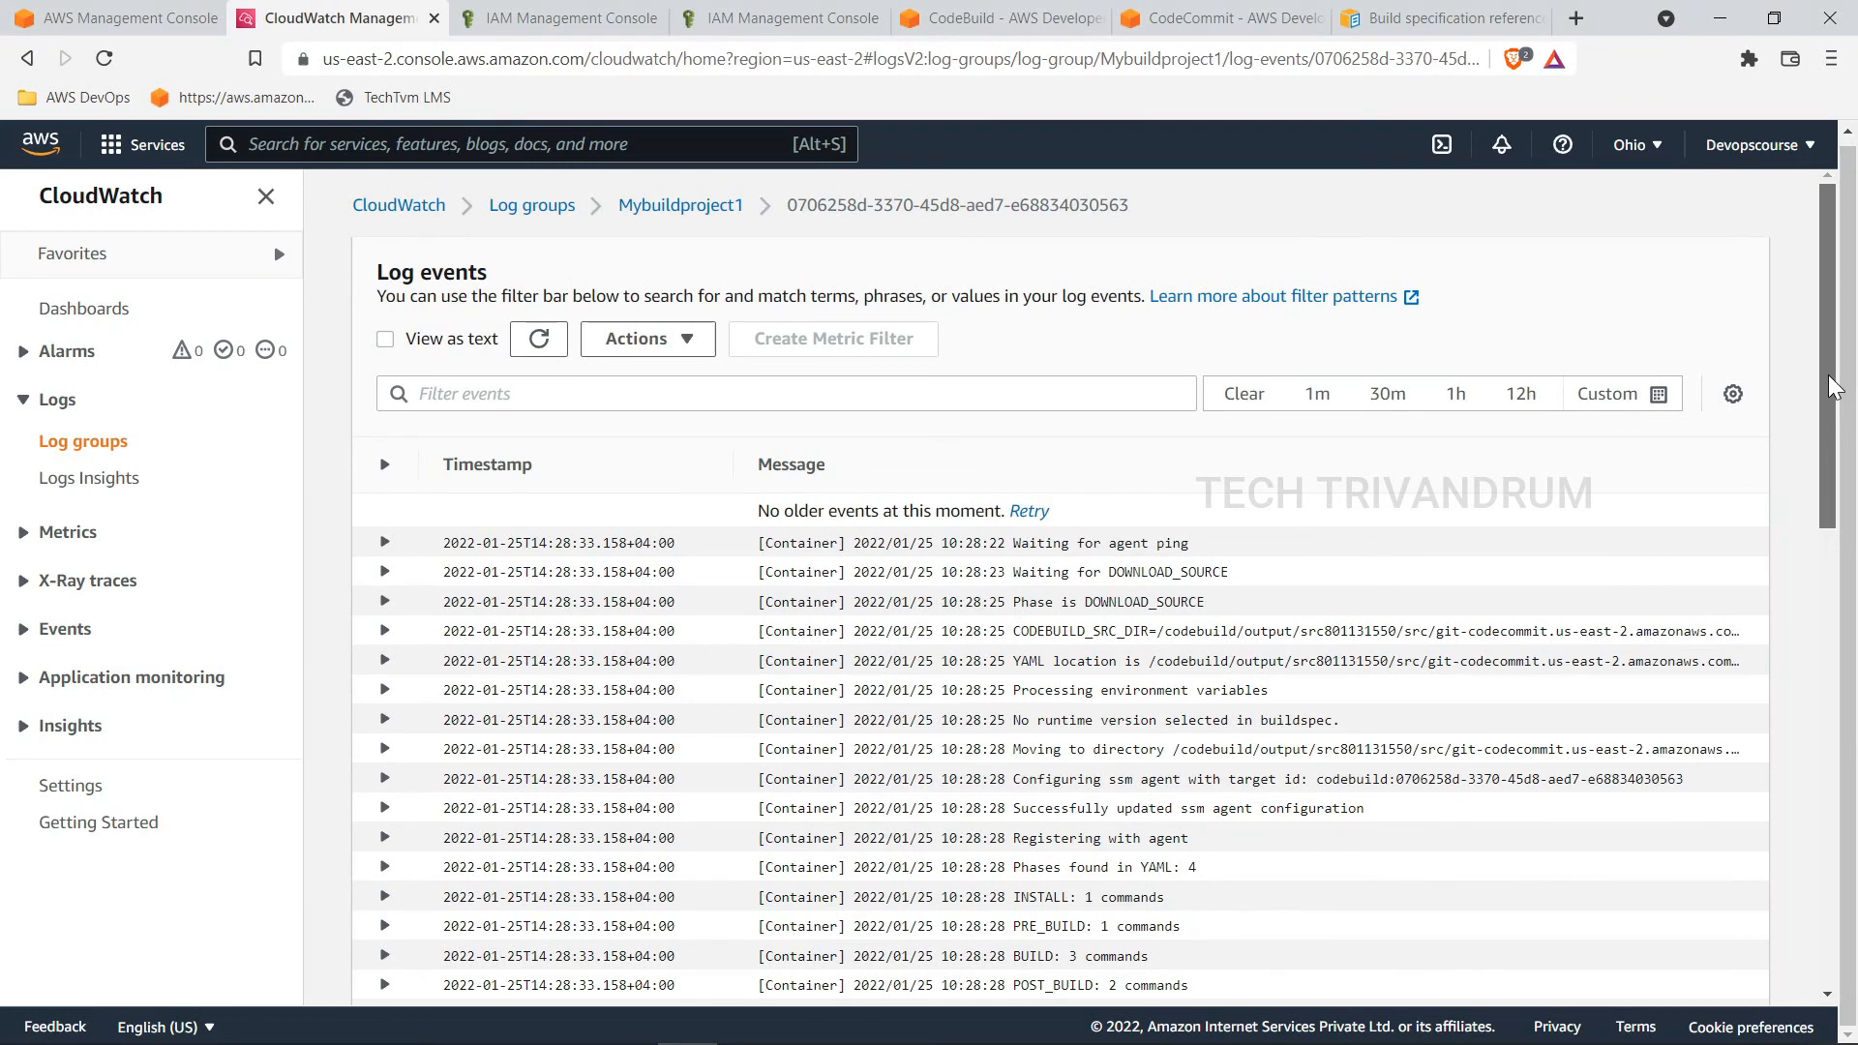
{"action": "left_click_drag", "start_coordinate": [1835, 387], "coordinate": [1795, 948]}
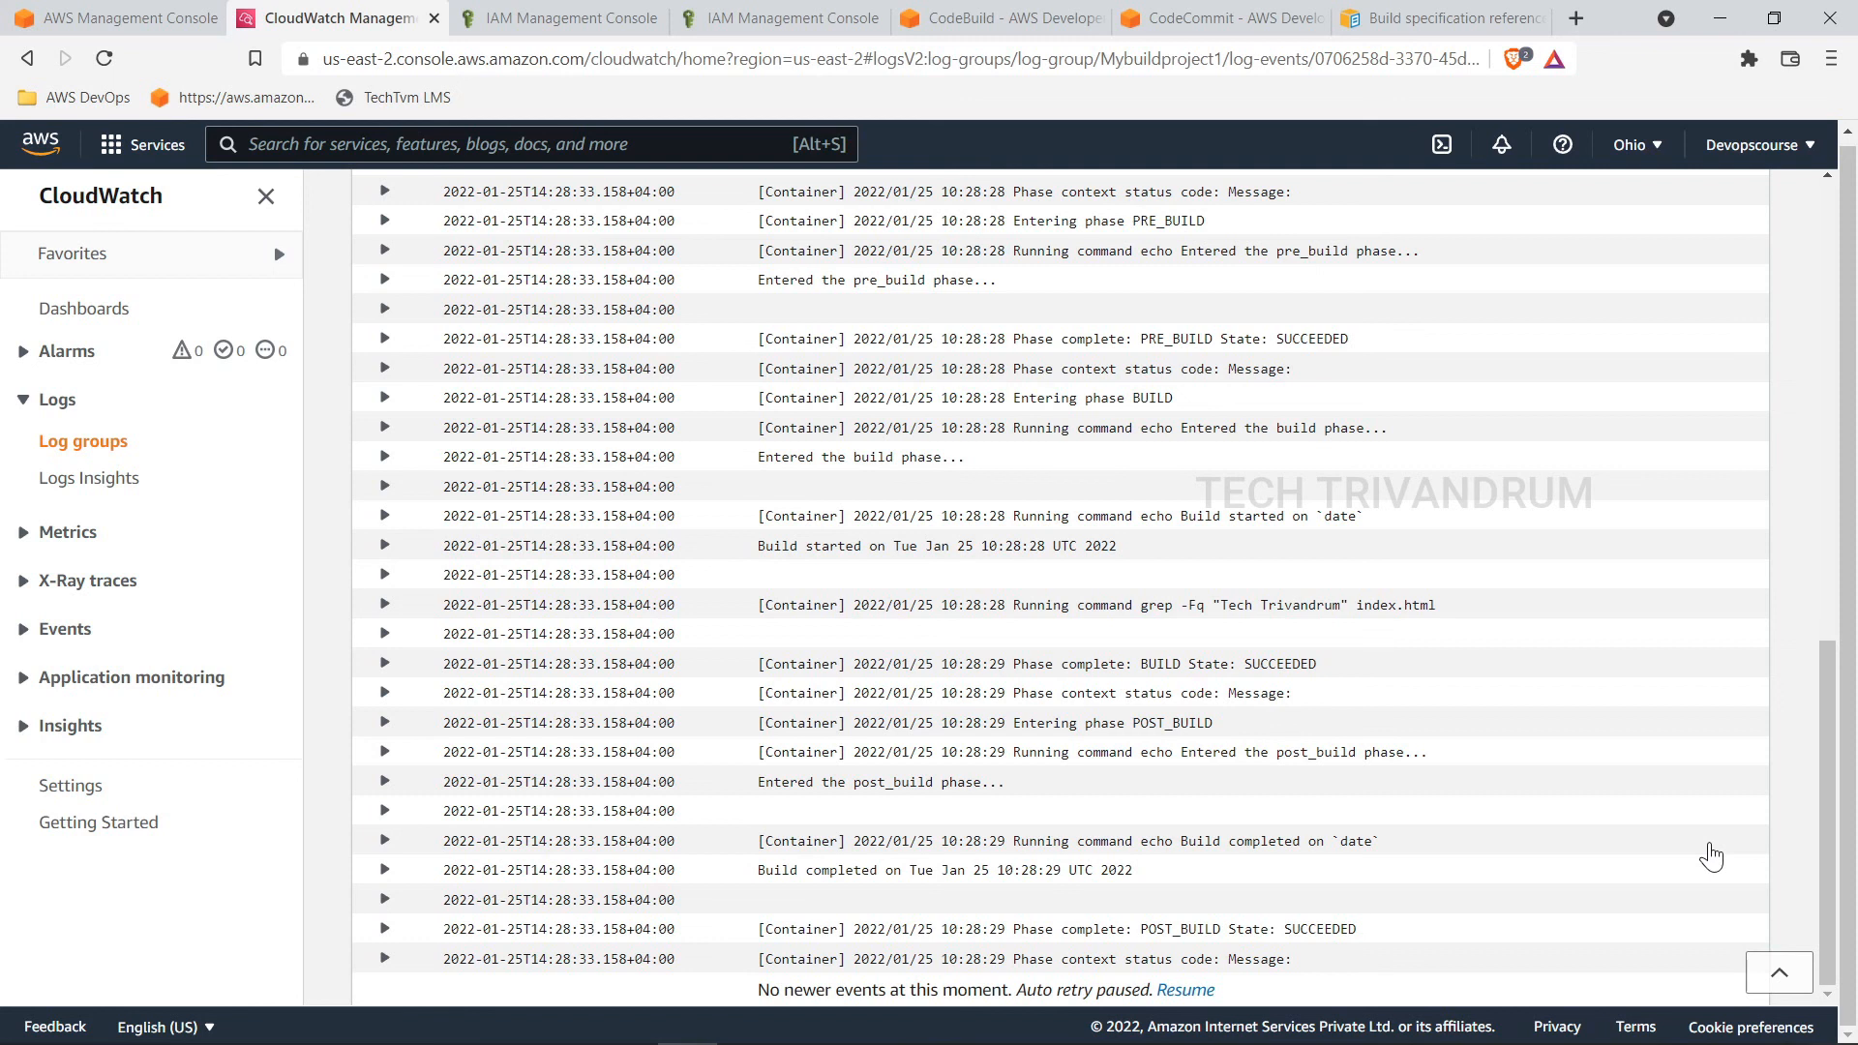
Step: Return to the Developer Tools browser tab and open buildspec.yml from the my-website CodeCommit repository
{"action": "left_click", "coordinate": [1006, 22]}
{"action": "left_click", "coordinate": [87, 483]}
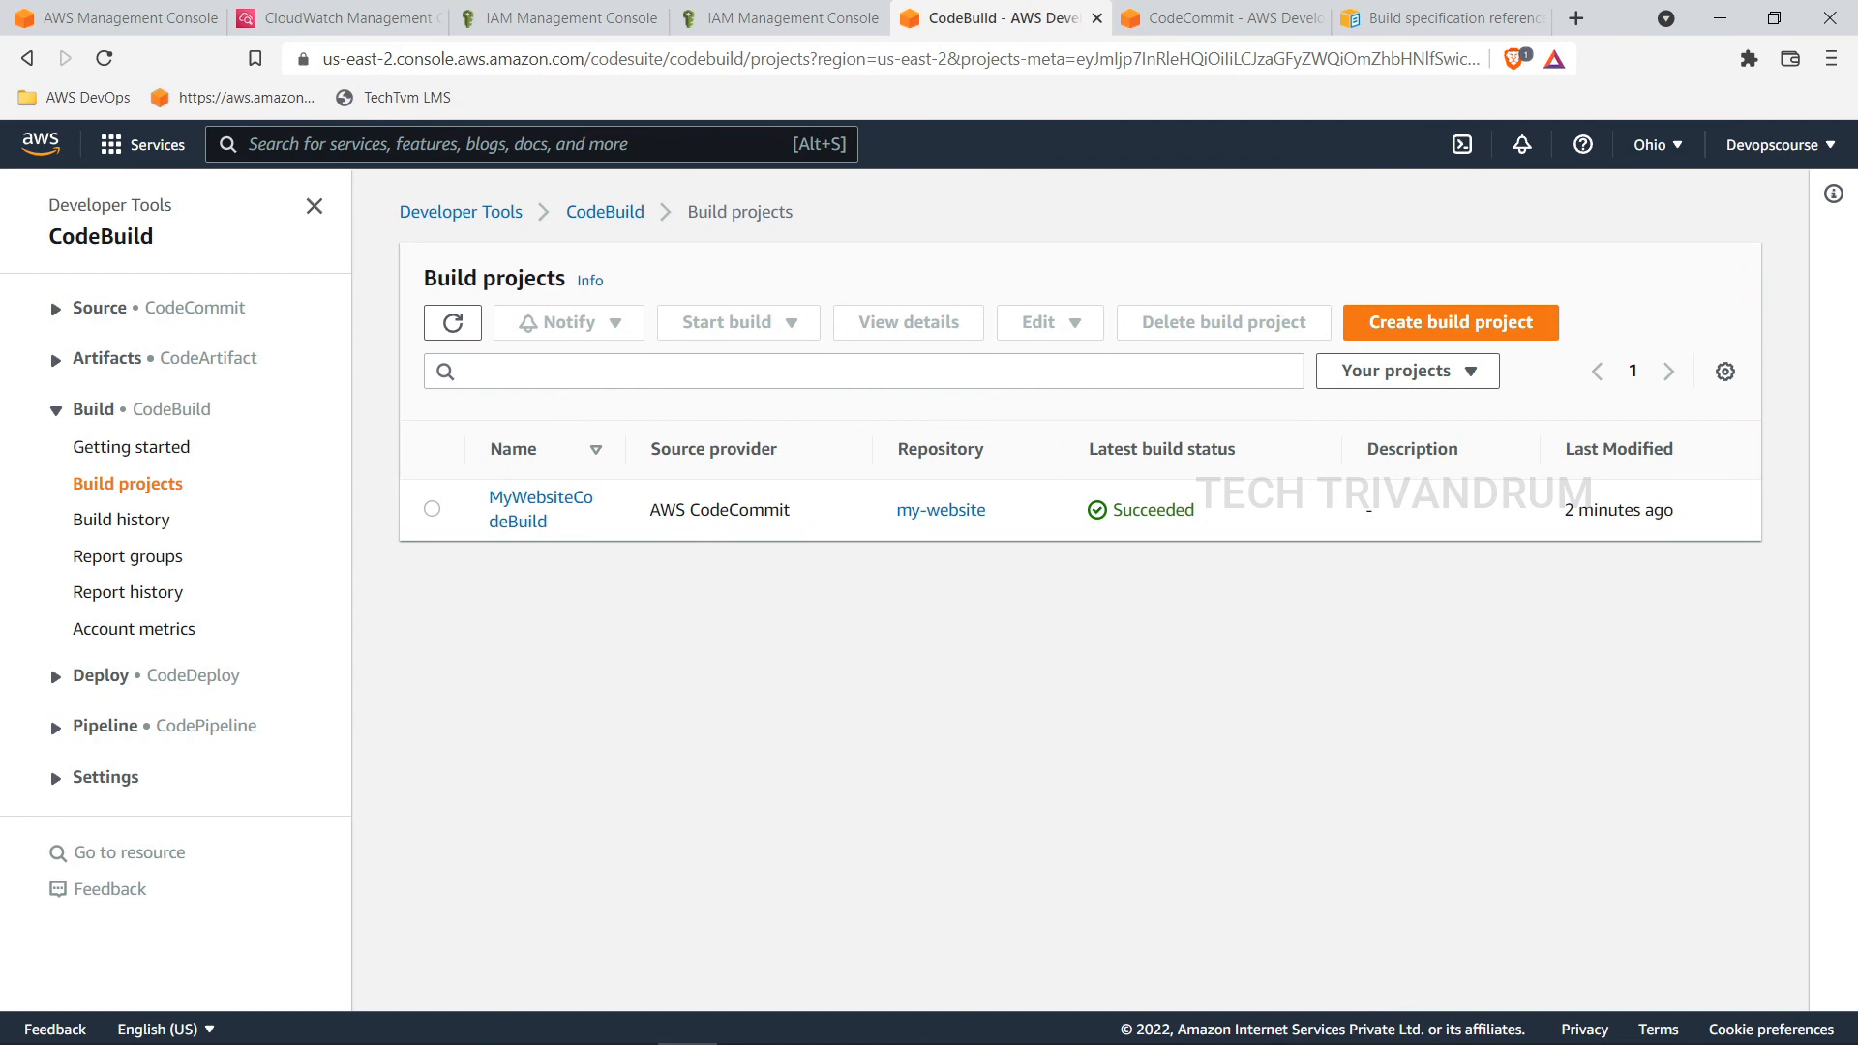
{"action": "left_click", "coordinate": [100, 307]}
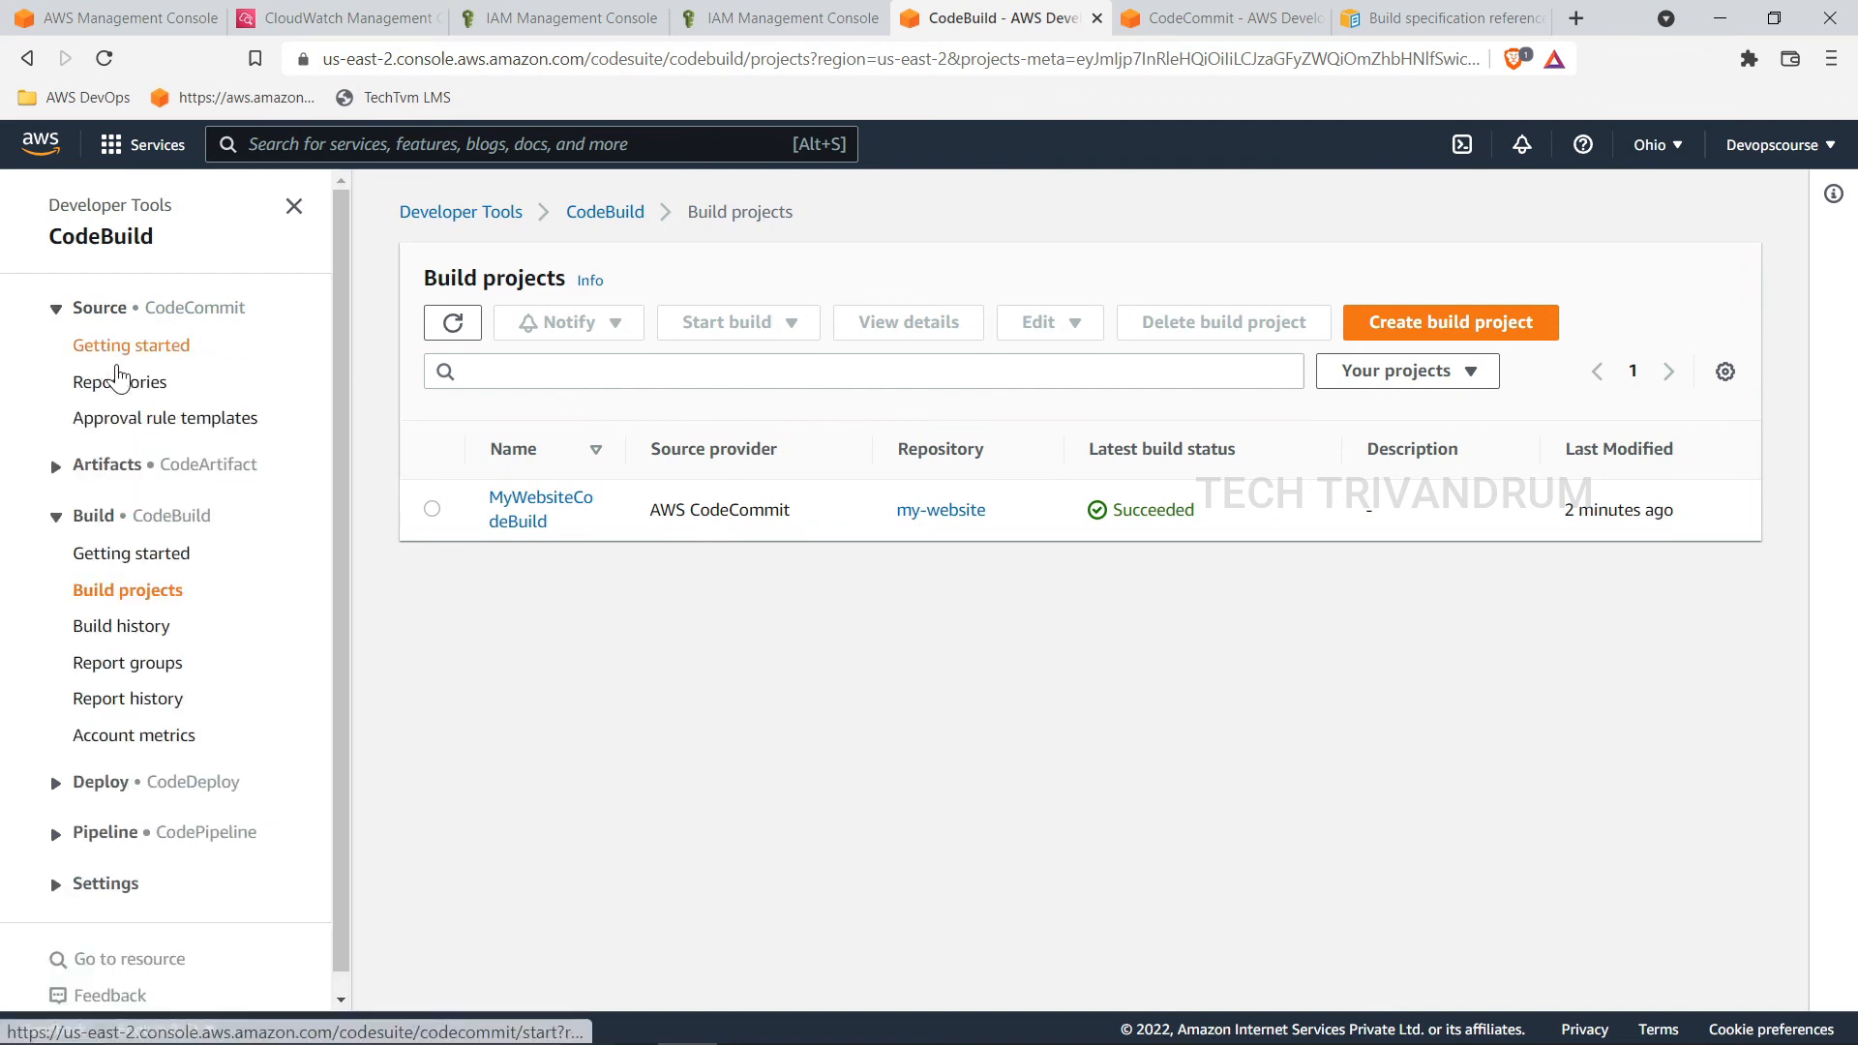
{"action": "left_click", "coordinate": [118, 381]}
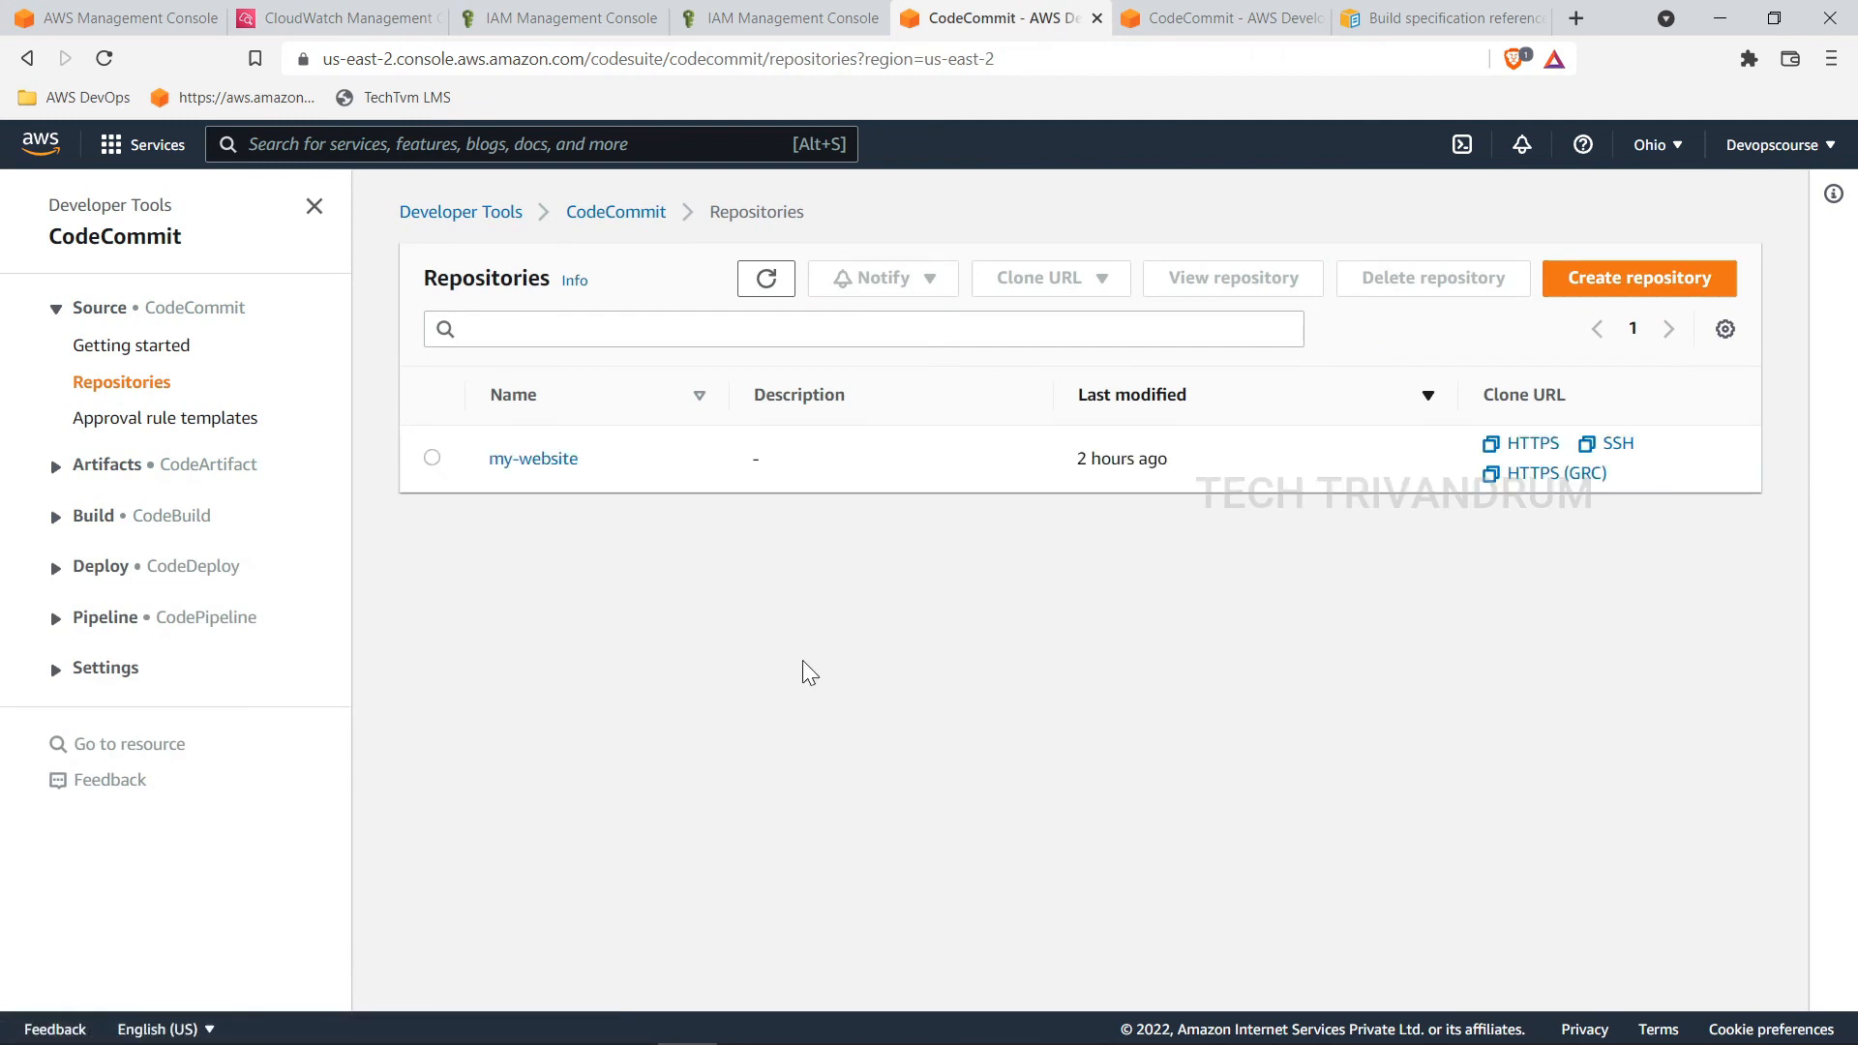
{"action": "left_click", "coordinate": [549, 467]}
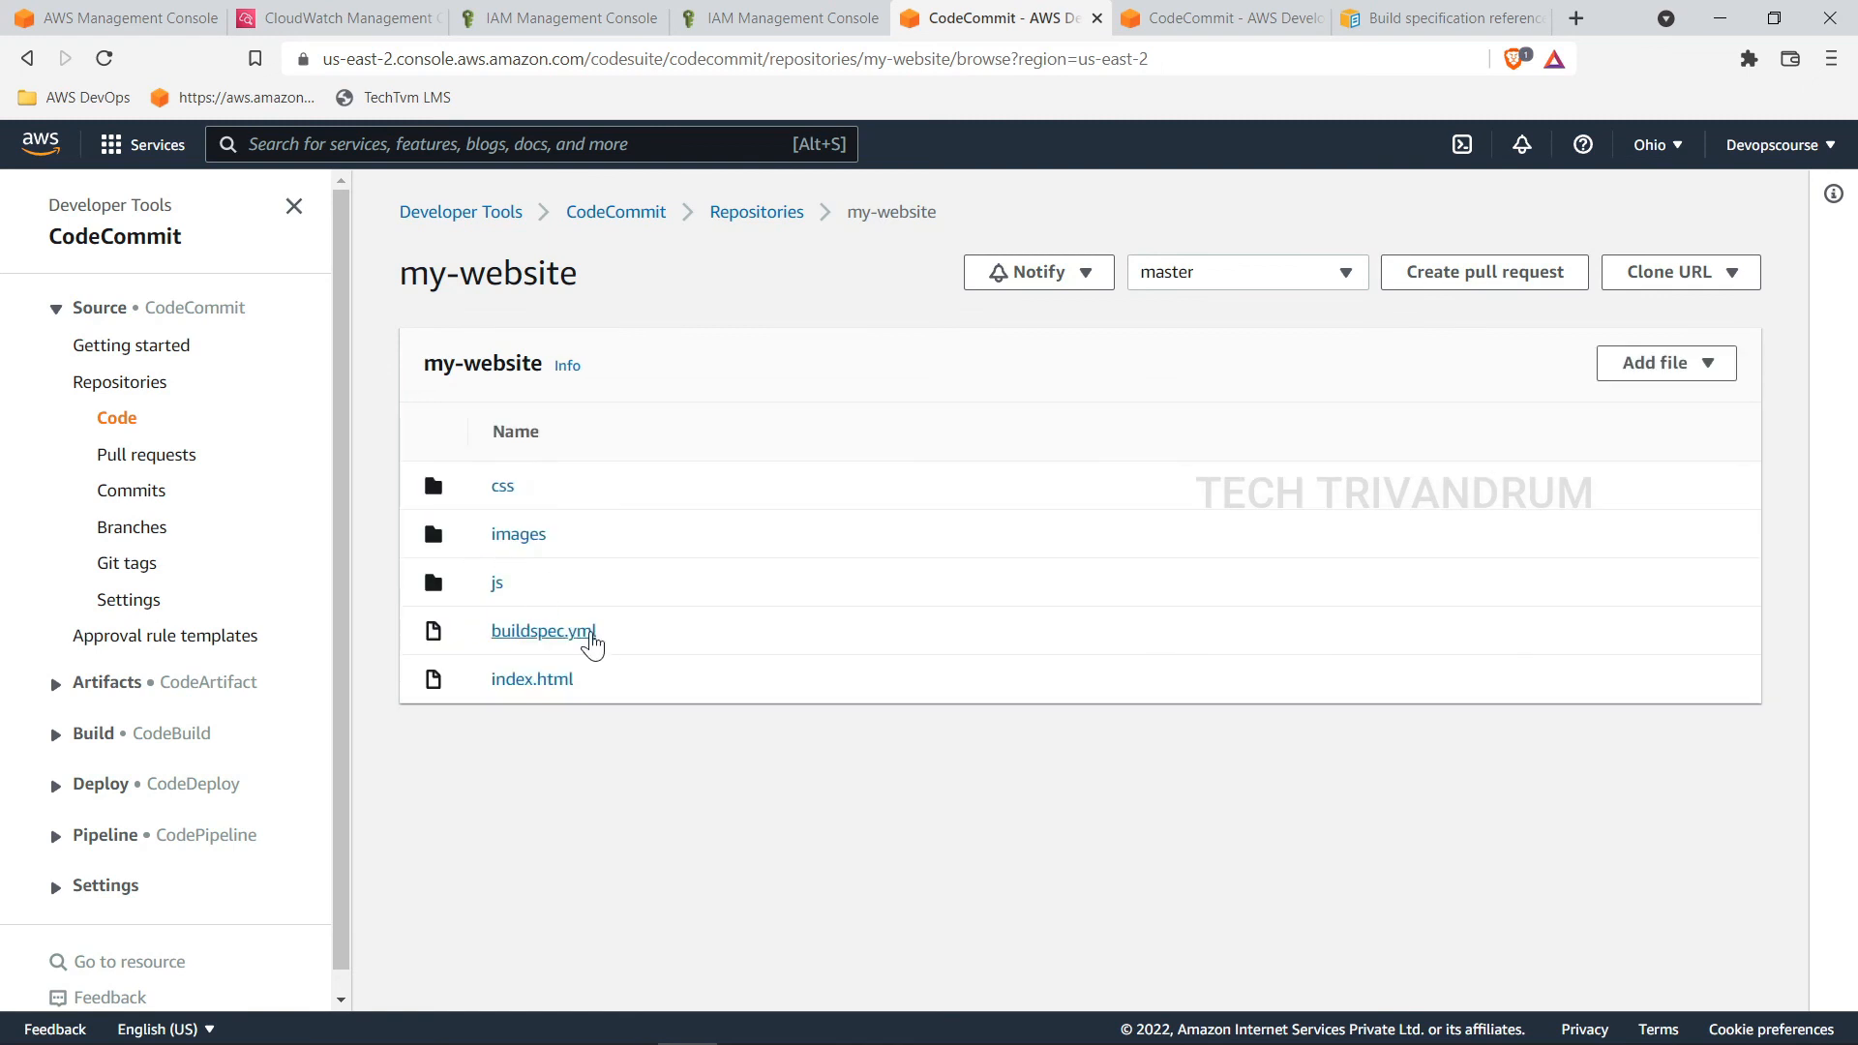
{"action": "left_click", "coordinate": [565, 638]}
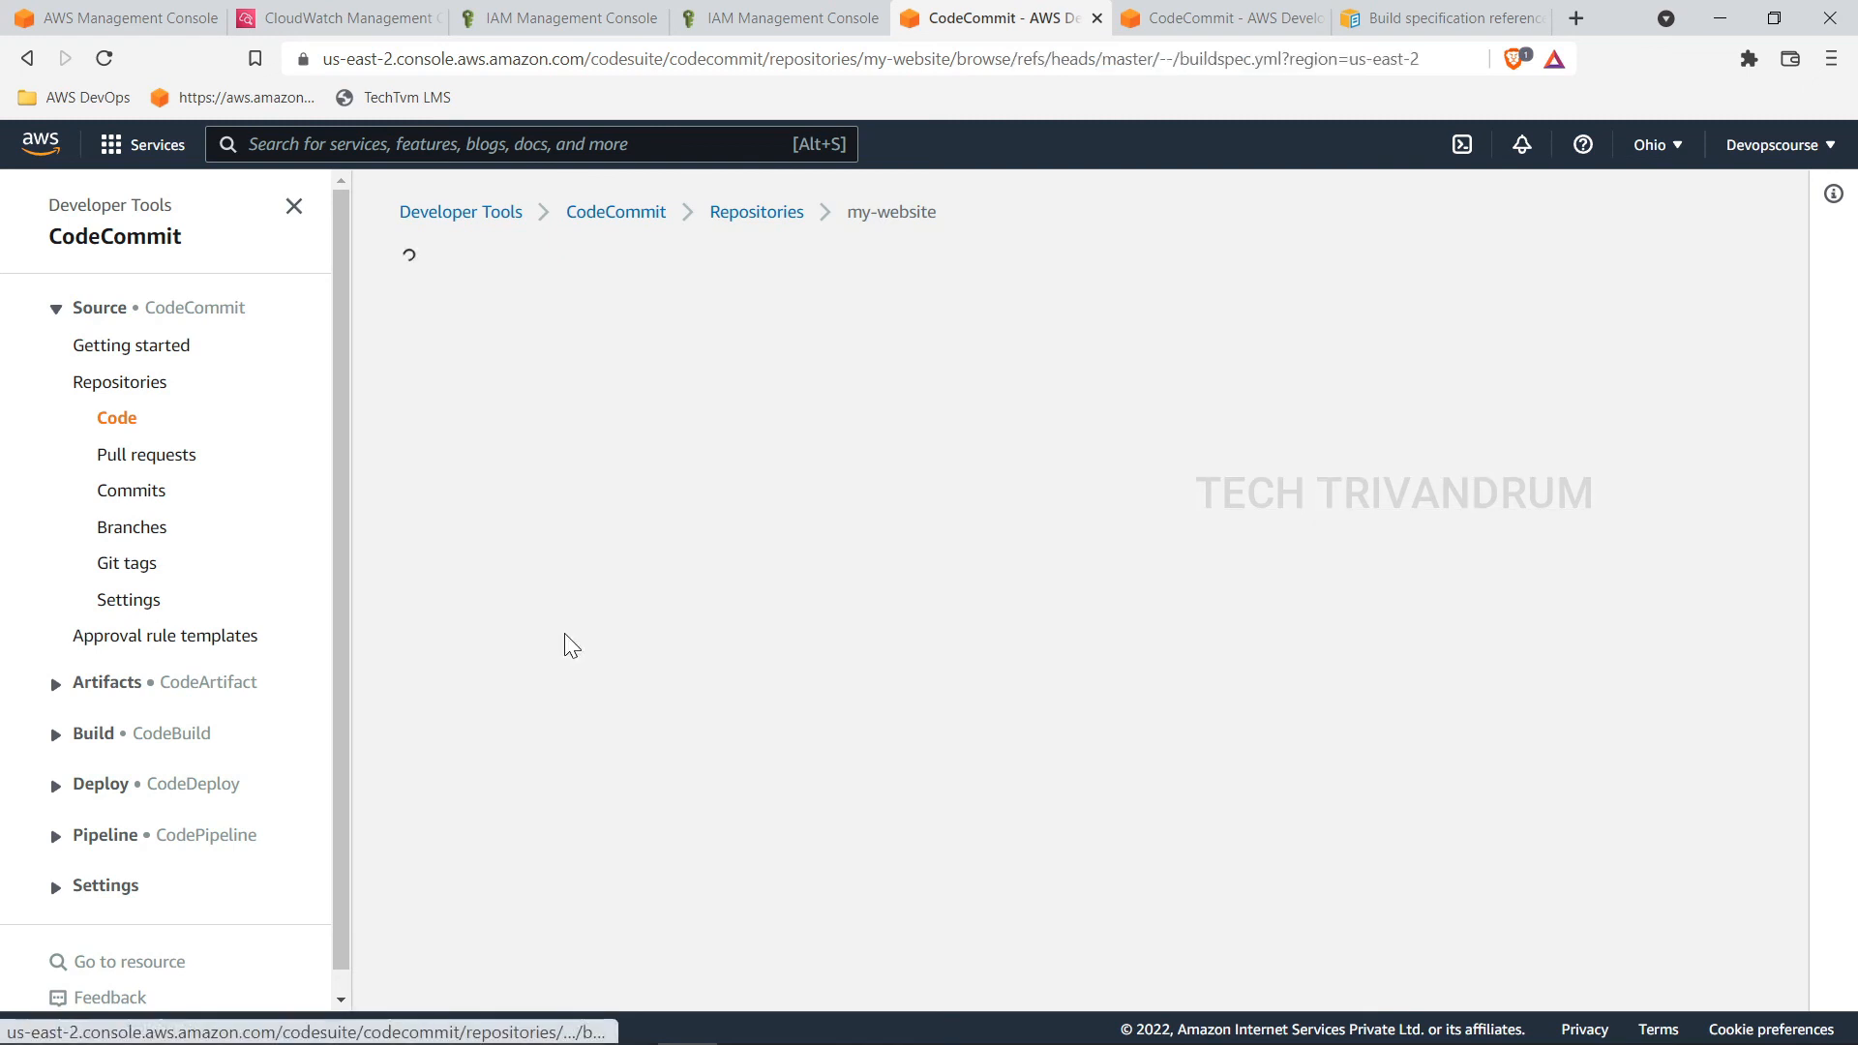